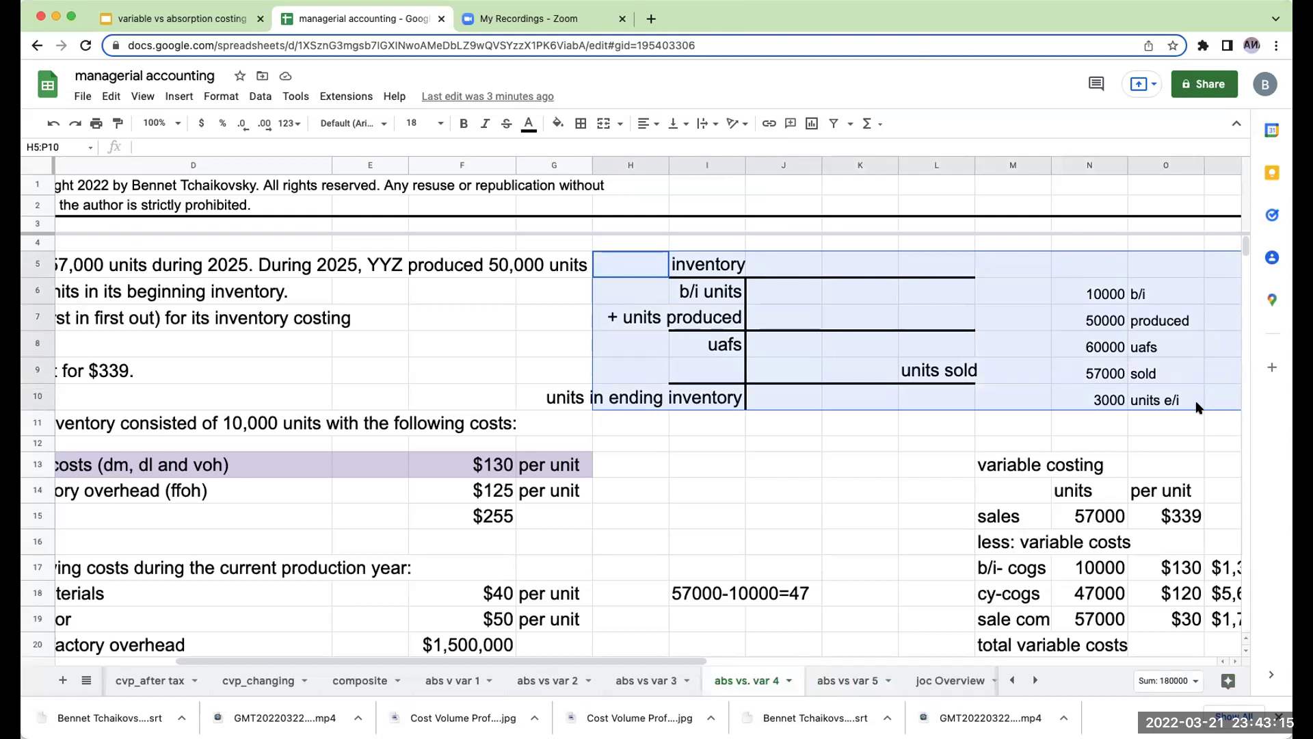
On the "abs vs var 5" sheet, paste the inventory T-account and unit figures copied from H5:P10, starting at cell I5.
left_click(847, 679)
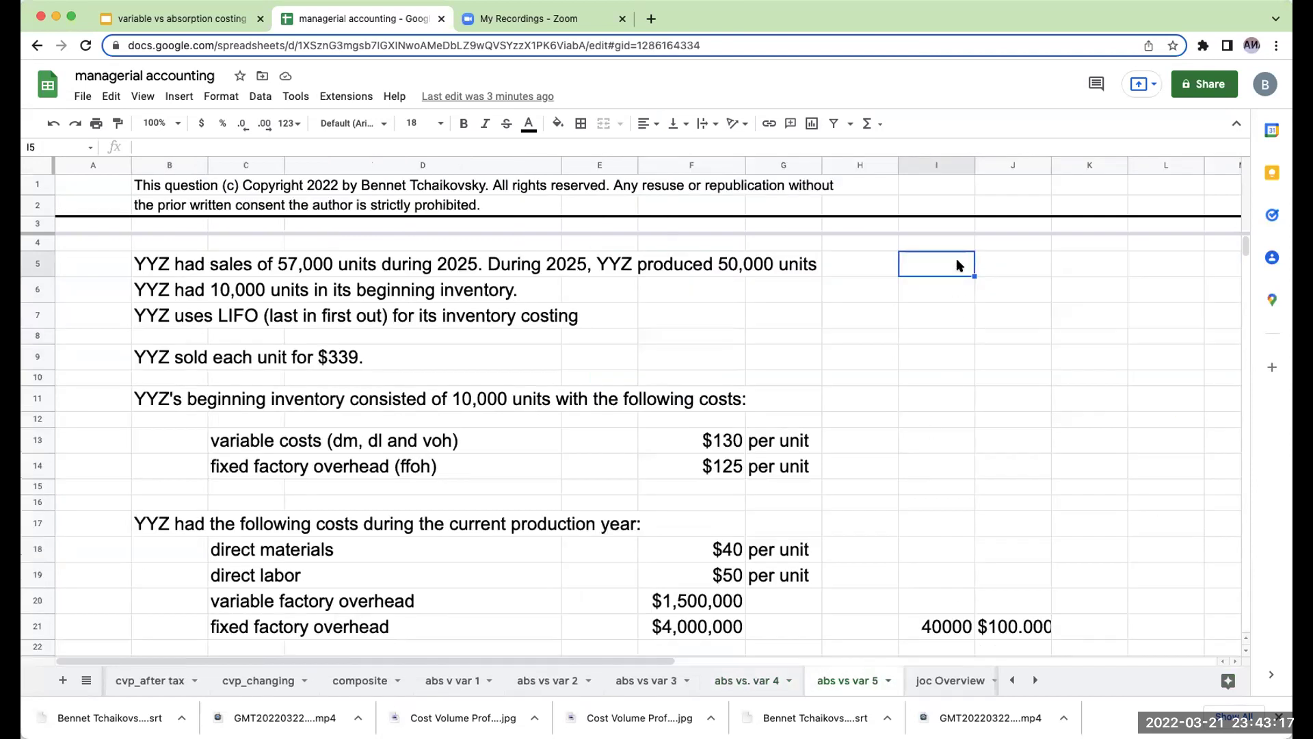
left_click(1036, 266)
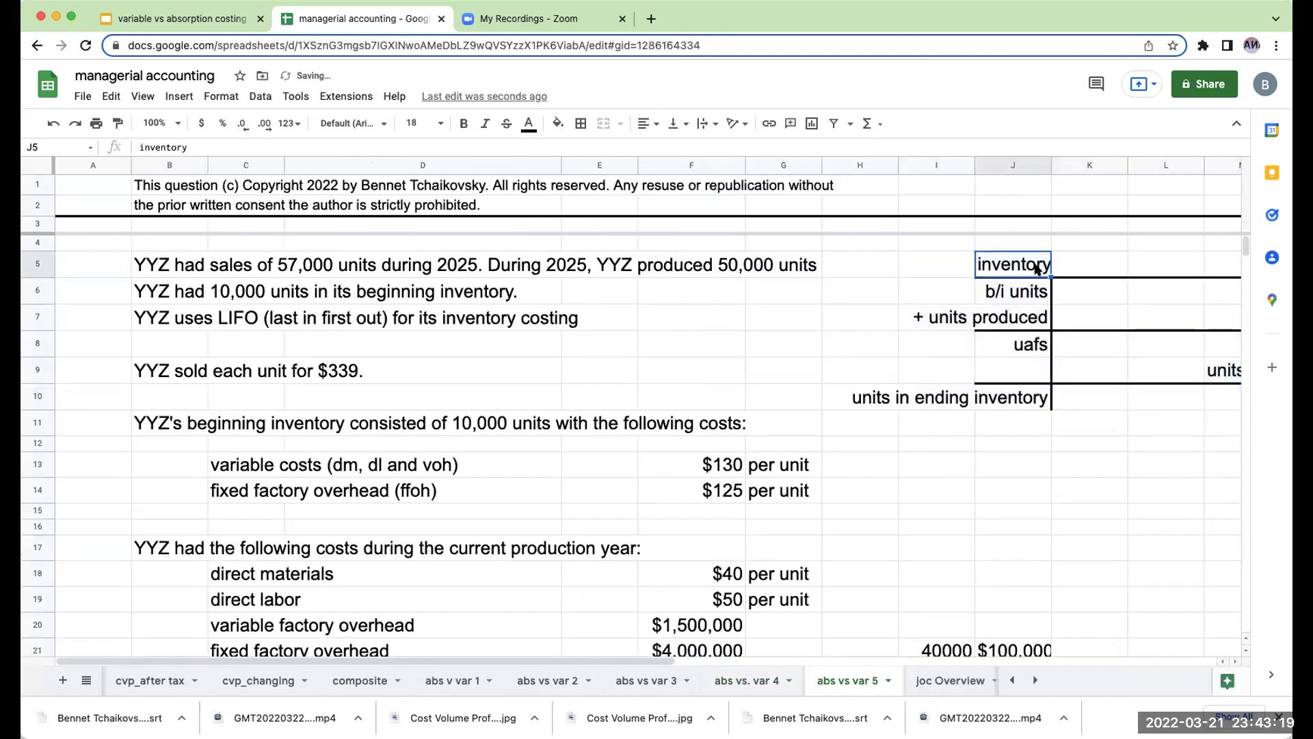
scroll(1036, 267, "right", 6)
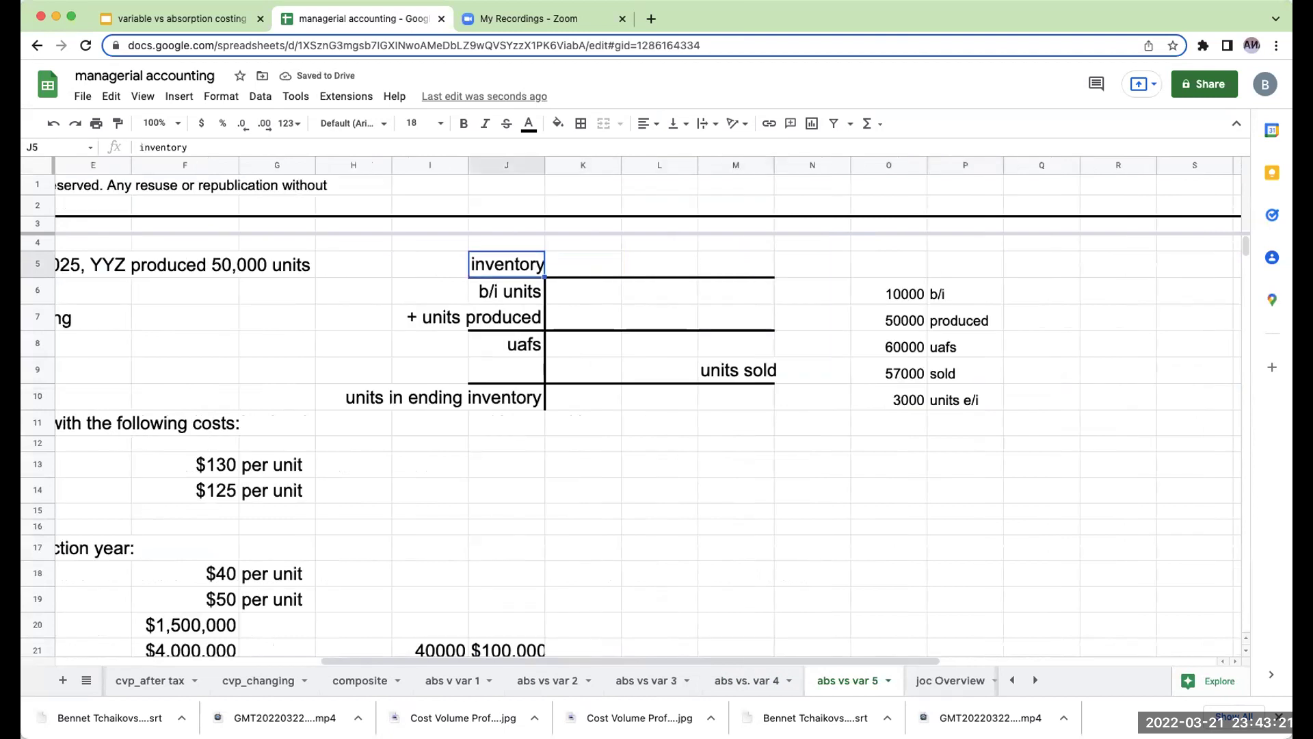
Examine the inventory T-account from beginning units and units produced through uafs and units sold to units in ending inventory.
key("Down")
key("Left")
key("Left")
key("Left")
key("Left")
key("Left")
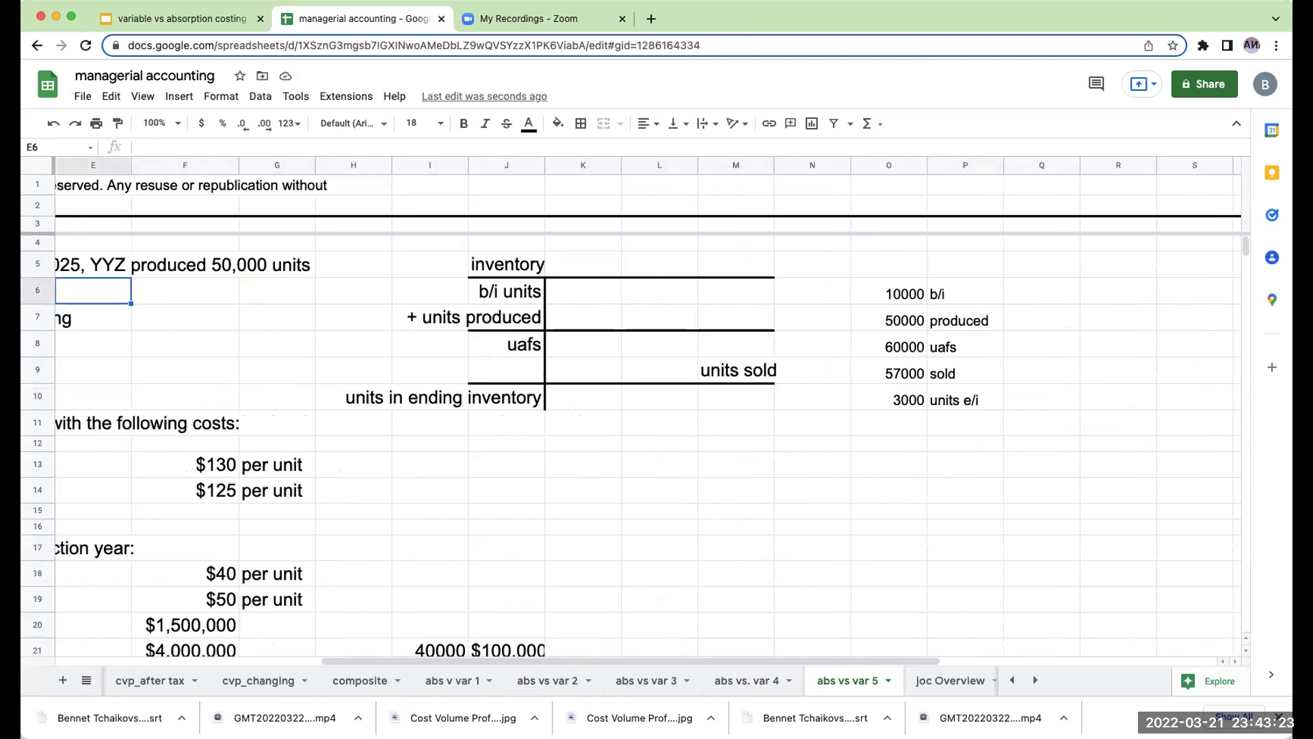
key("Right")
key("Right")
key("Right")
key("Right")
key("Down")
key("Down")
key("Right")
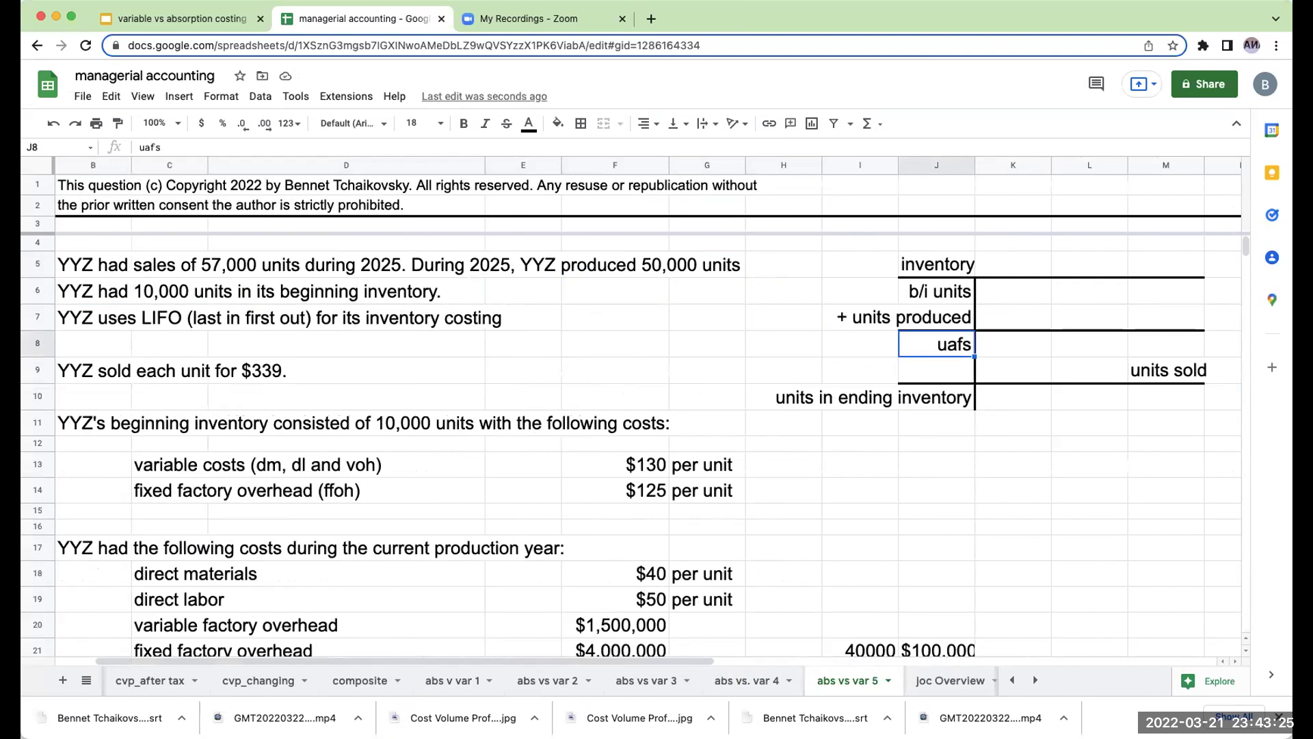
key("Down")
key("Right")
key("Right")
key("Right")
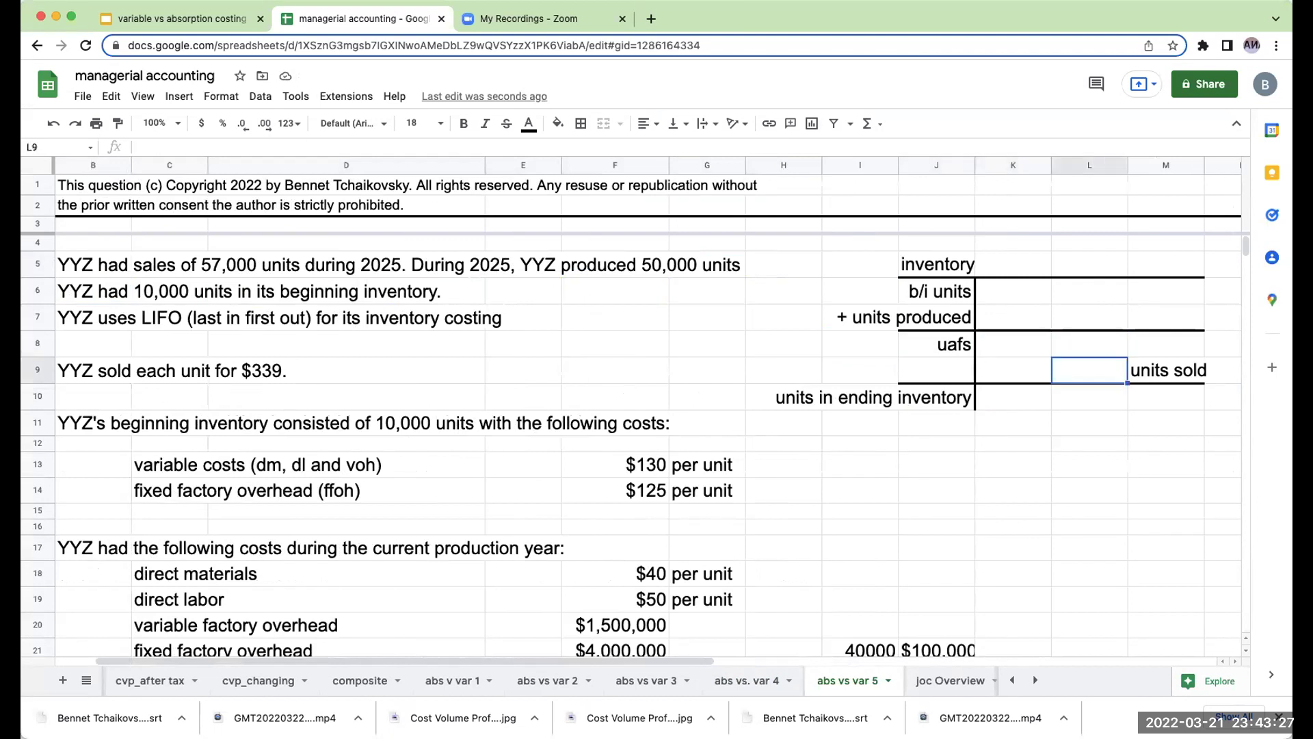
key("Left")
key("Left")
key("Left")
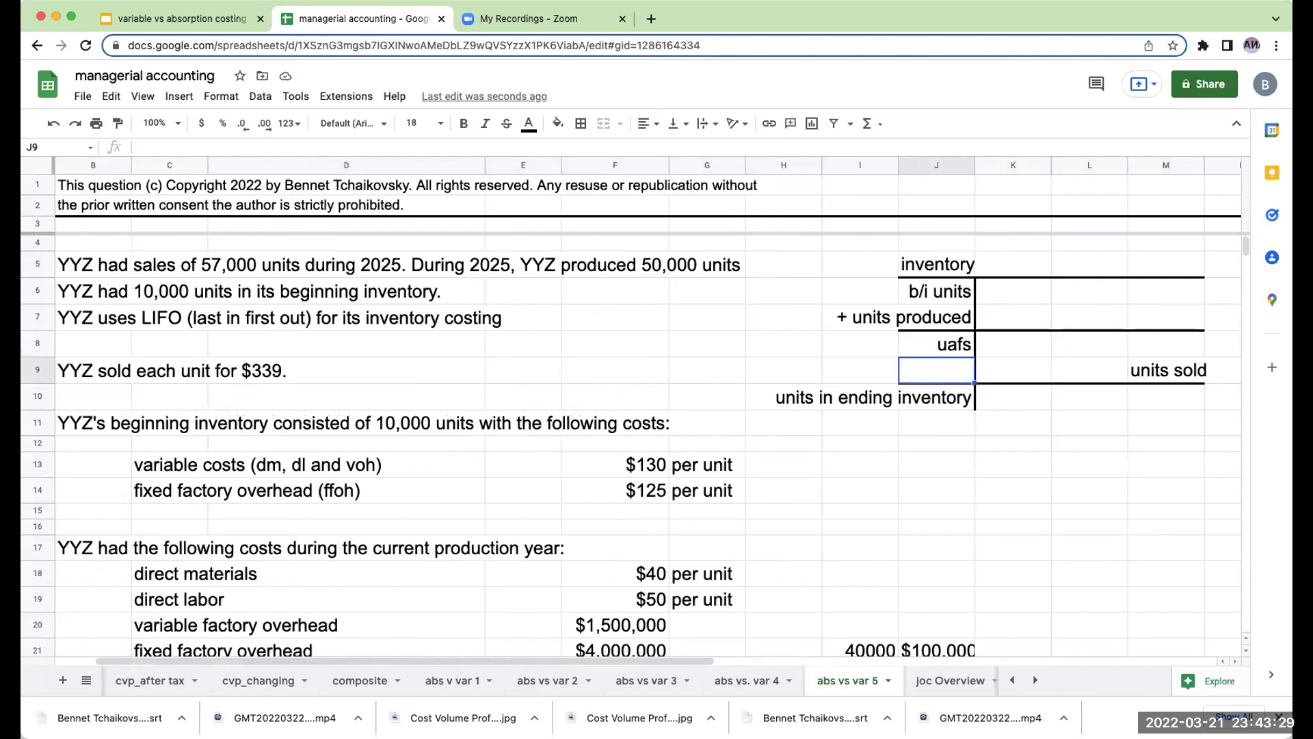
key("Down")
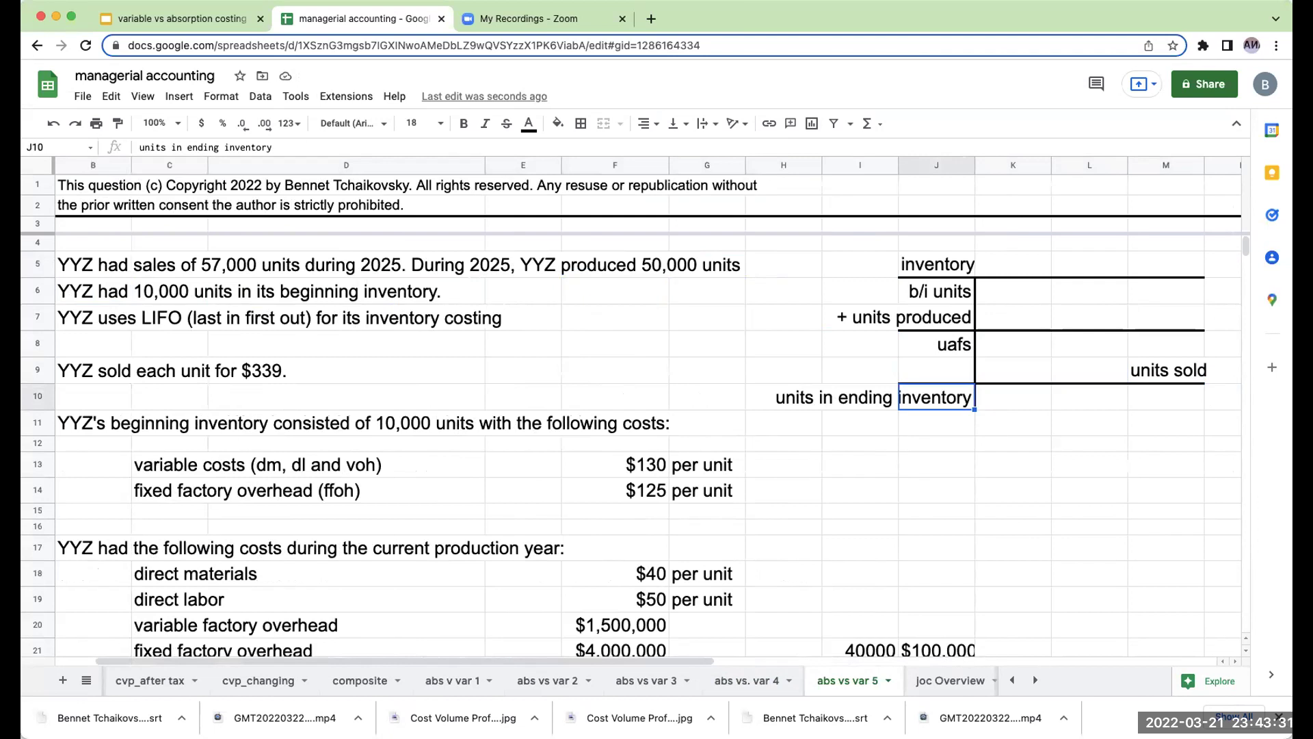
Examine the unit figures beside the T-account for beginning inventory, produced, uafs, sold and ending inventory.
key("Right")
key("Right")
key("Right")
key("Right")
key("Right")
key("Up")
key("Up")
key("Up")
key("Up")
key("Right")
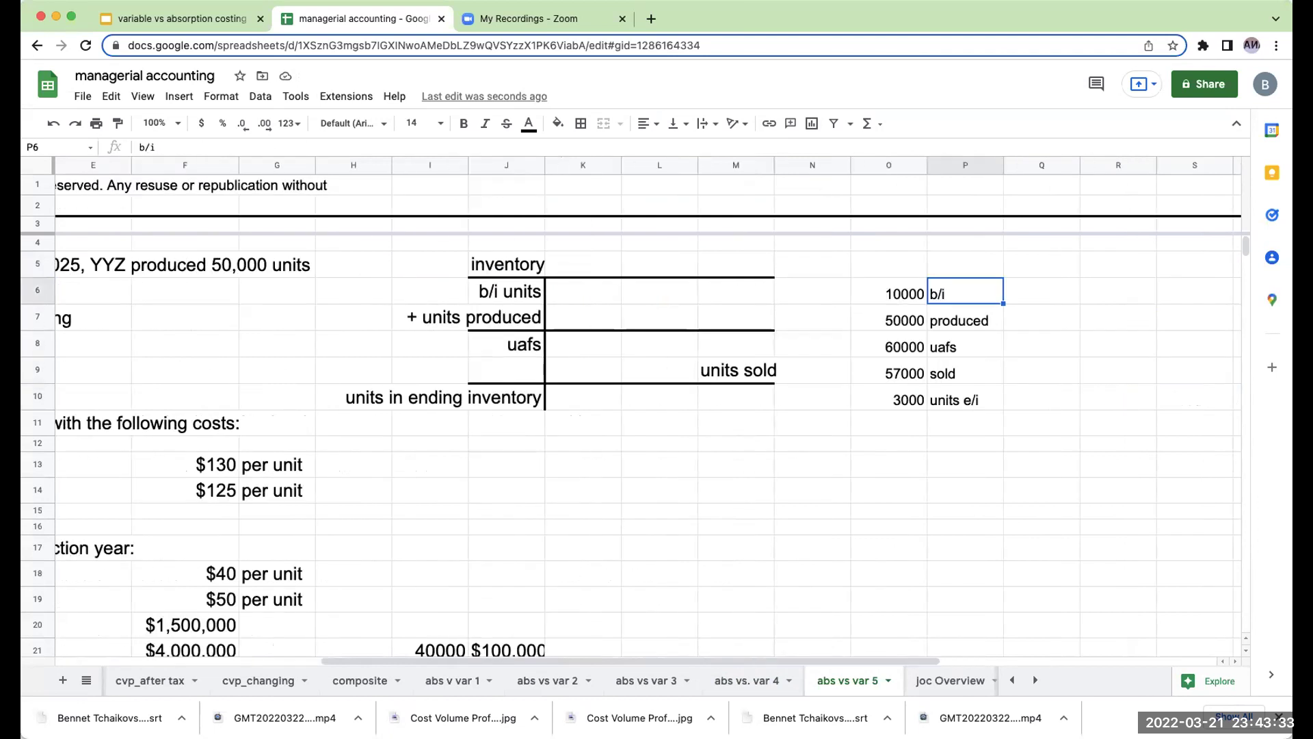
key("Left")
key("Down")
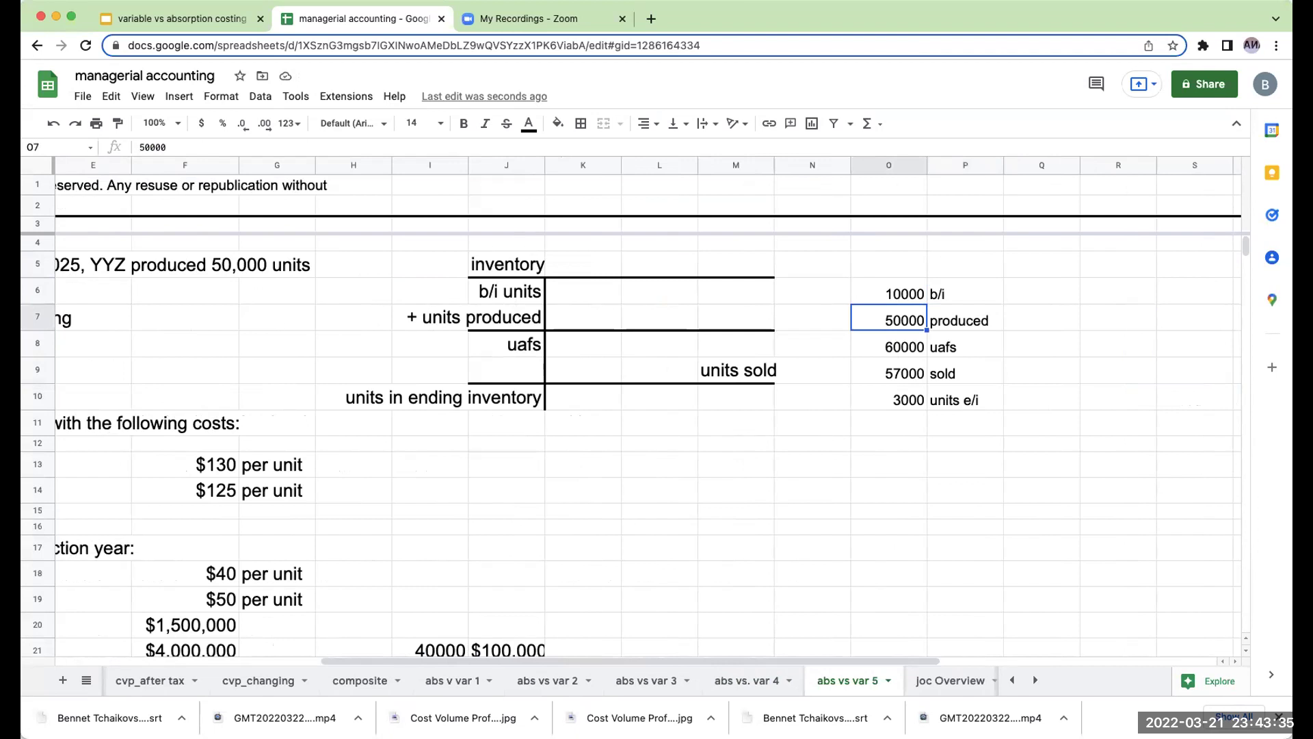
key("Down")
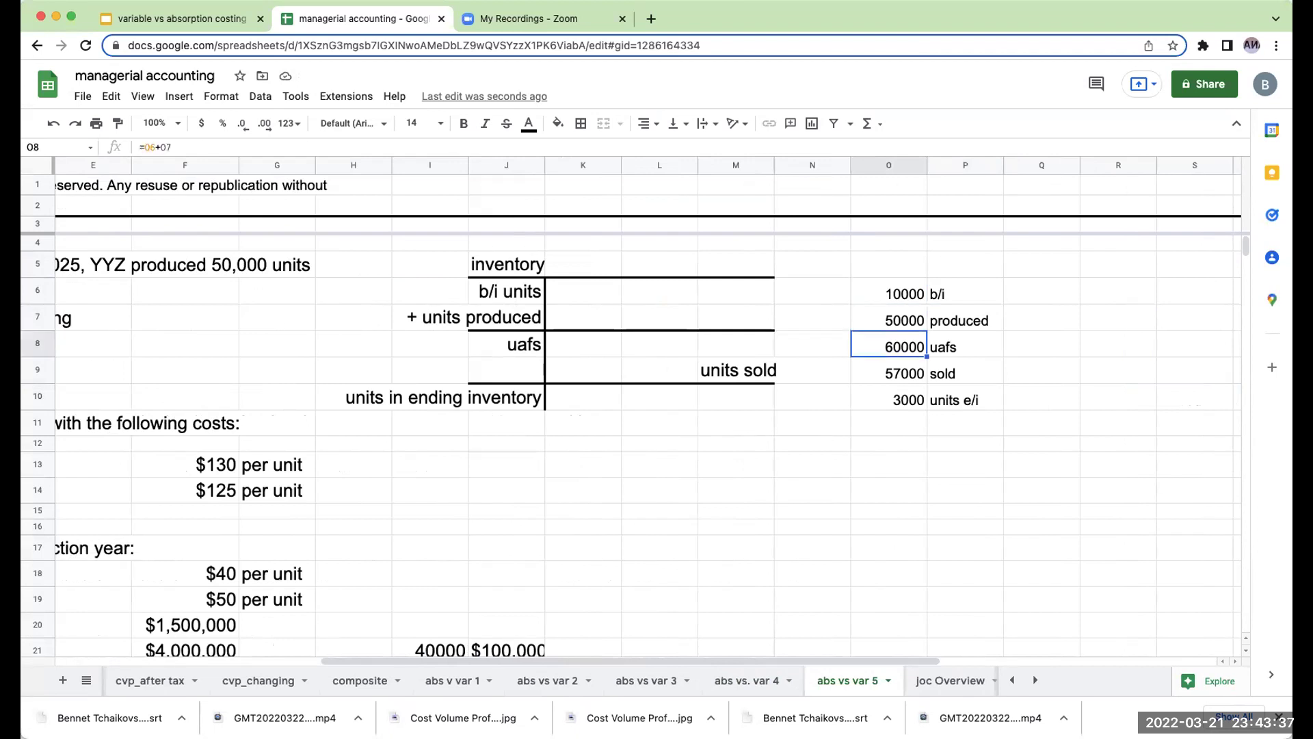
key("Down")
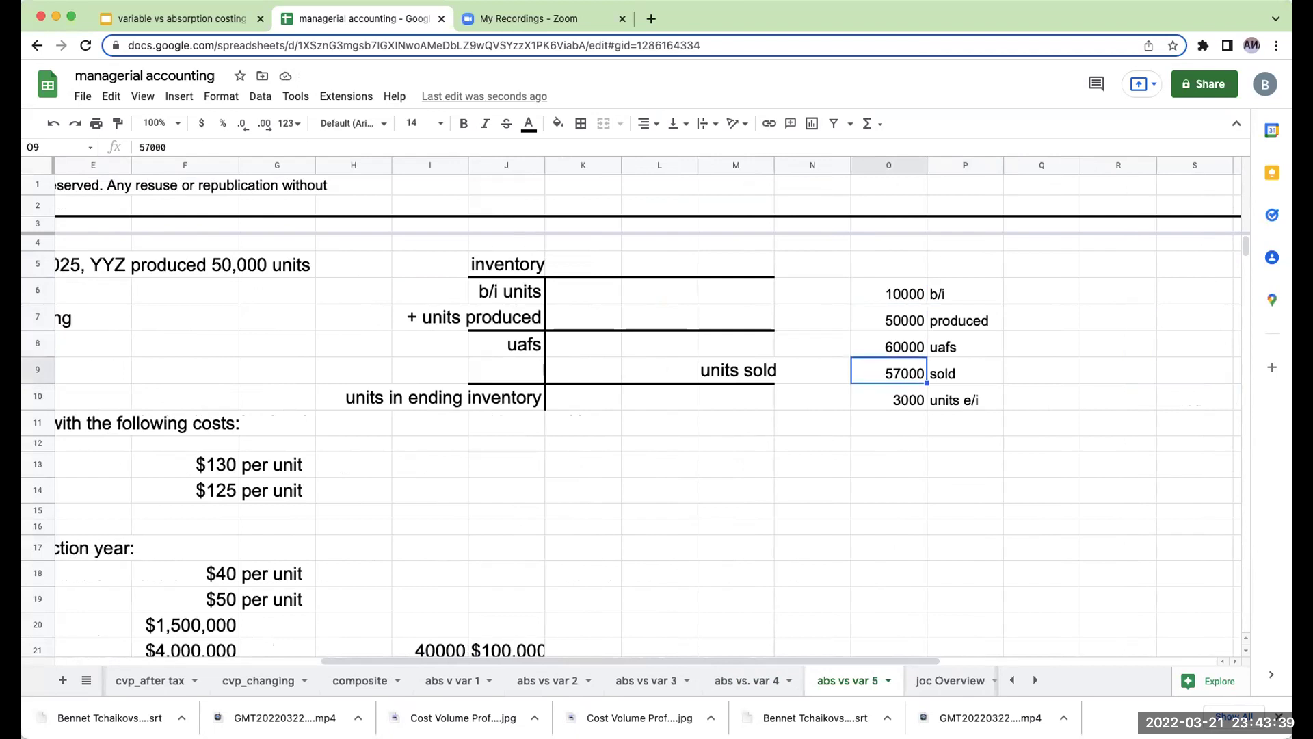
key("Down")
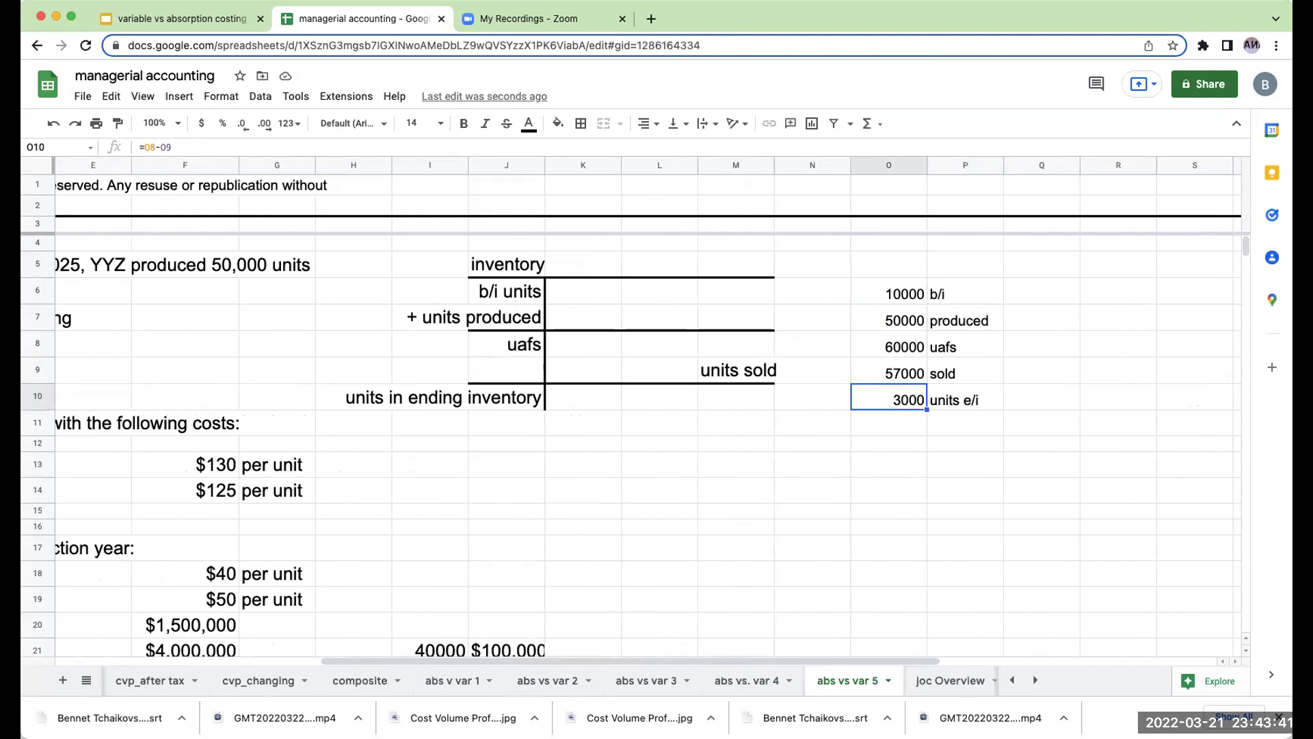
key("Left")
key("Left")
key("Left")
key("Left")
key("Left")
key("Left")
key("Left")
key("Left")
key("Left")
key("Left")
key("Left")
key("Left")
key("Left")
key("Left")
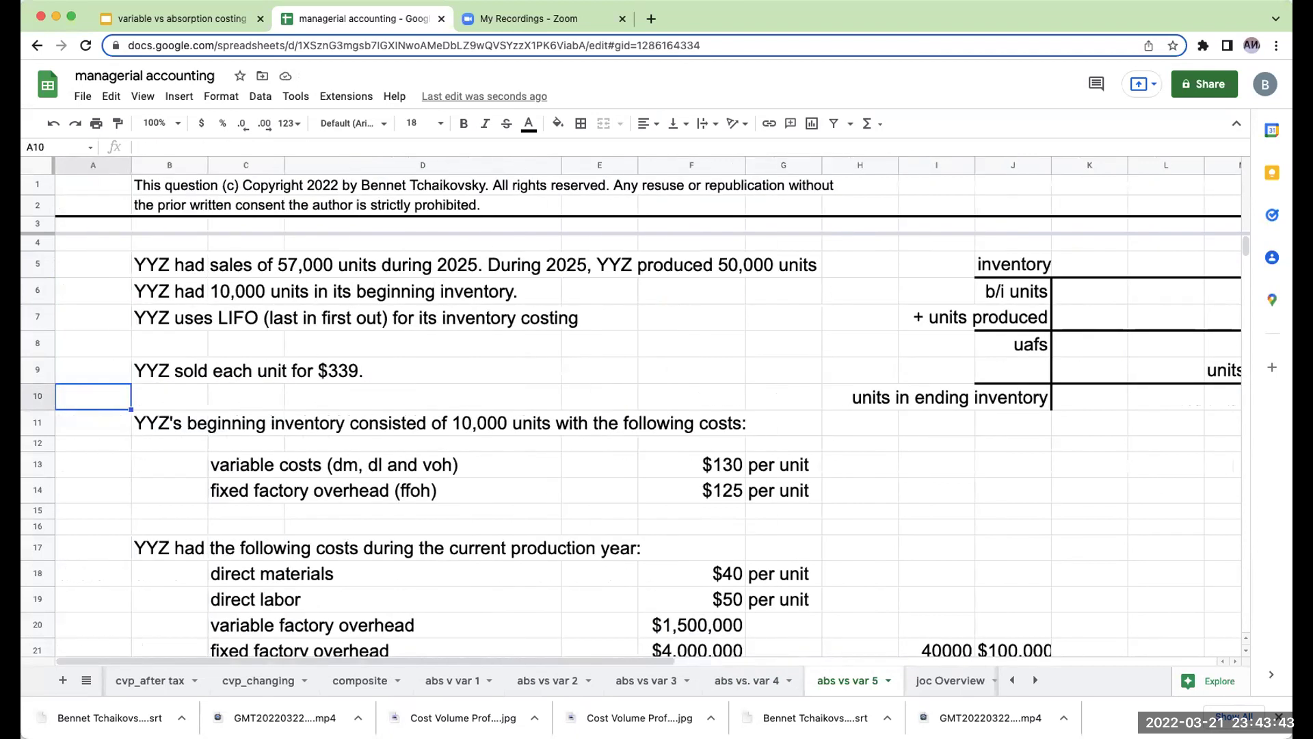
Clear the leftover values in cells I21 and J21 beside the fixed factory overhead row.
scroll(928, 483, "down", 2)
left_click(929, 502)
key("BackSpace")
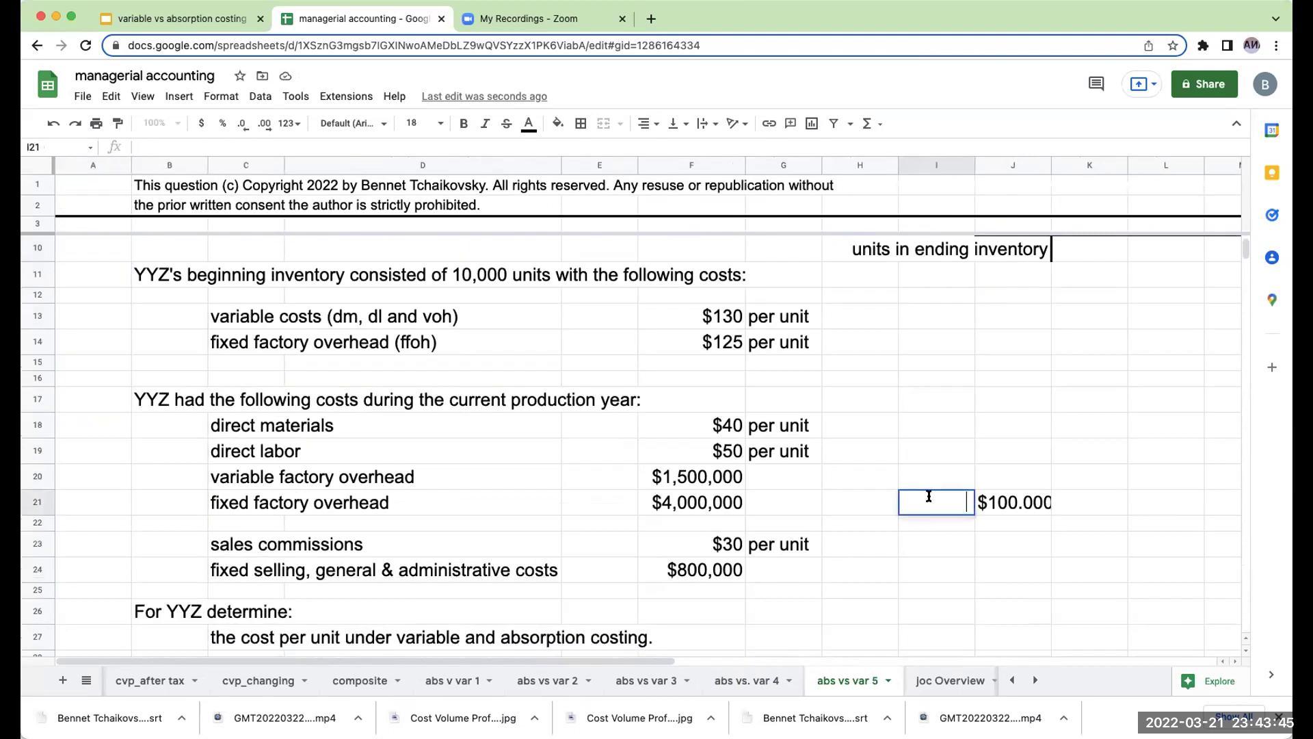
left_click(1016, 501)
key("BackSpace")
Set the font size of the empty range B35:J57 below the questions to 18.
scroll(812, 410, "down", 5)
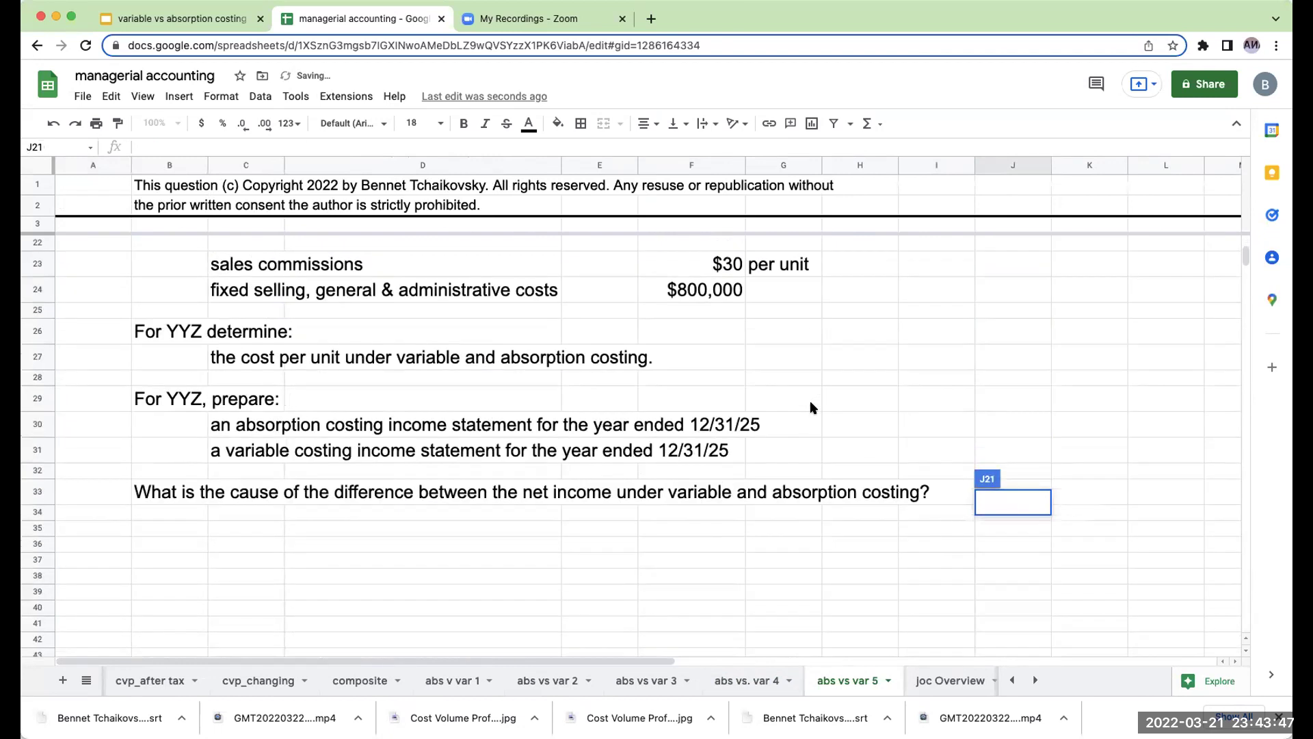
scroll(739, 433, "up", 1)
left_click(528, 588)
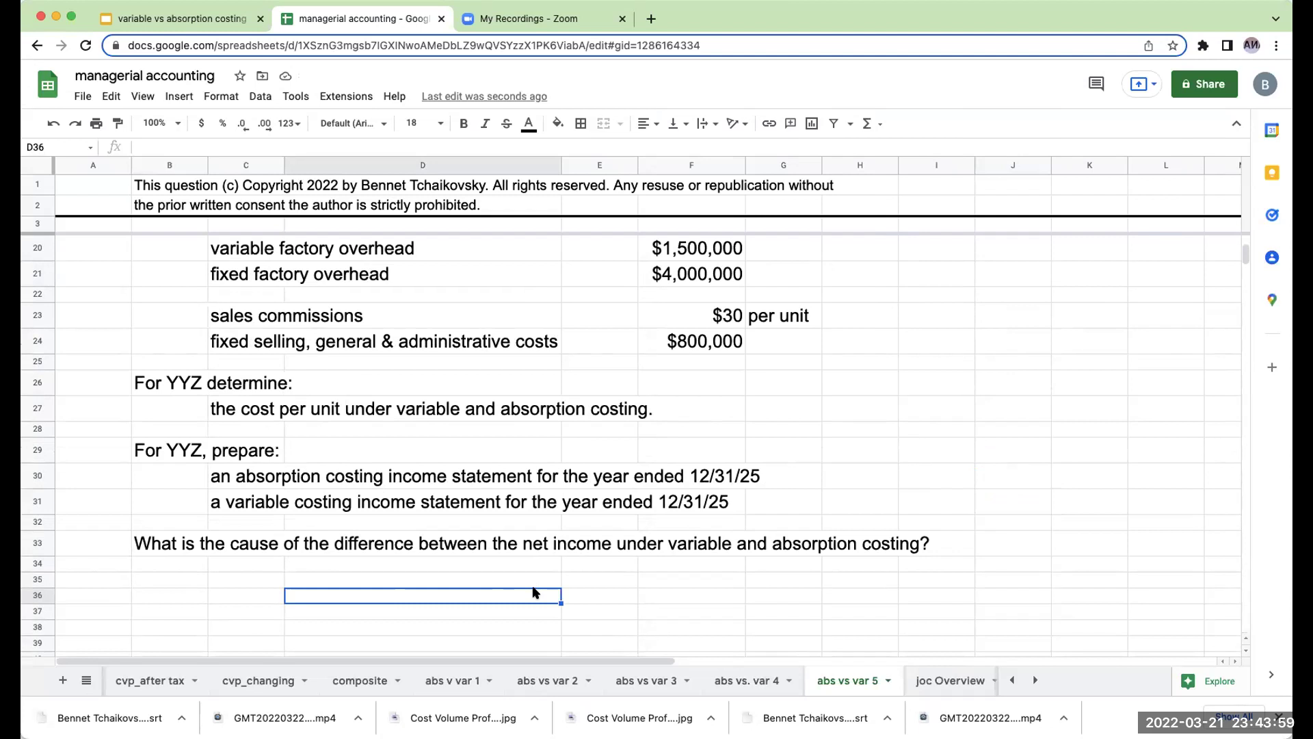
left_click_drag(185, 579, 992, 687)
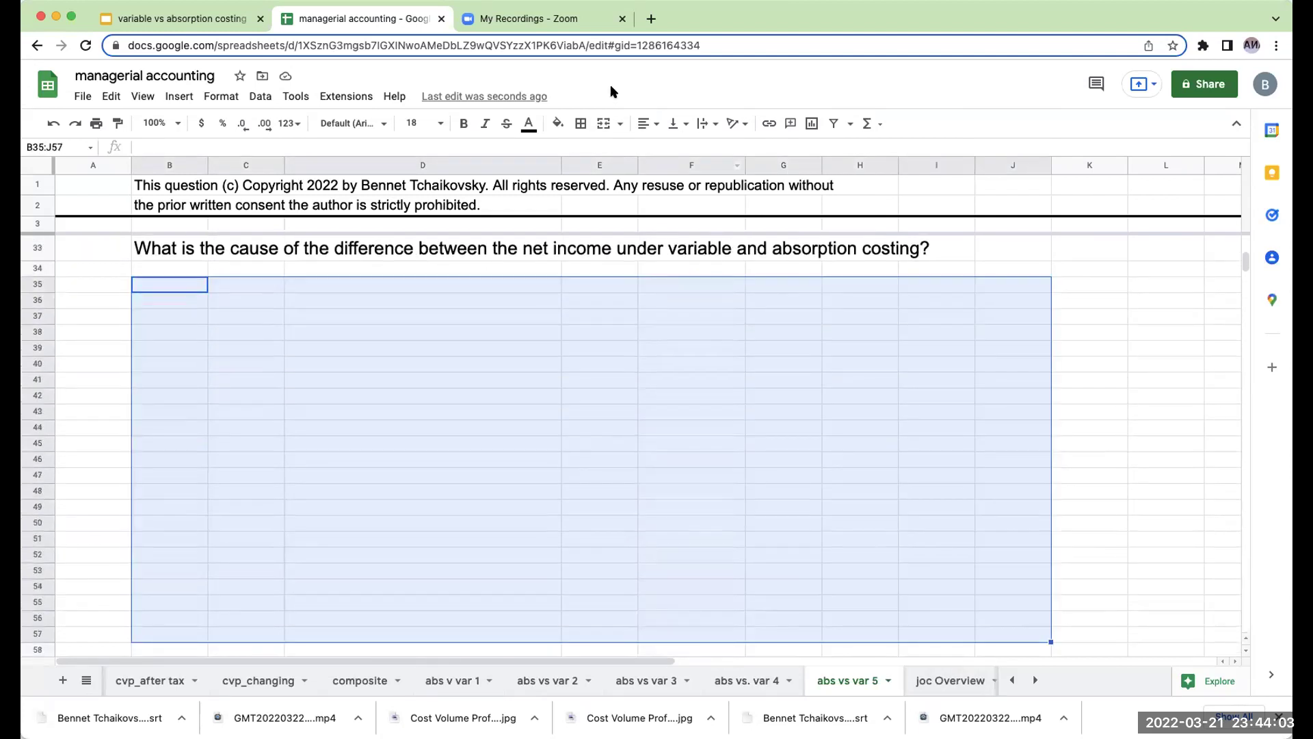
left_click(419, 123)
left_click(410, 346)
Enter the heading "variable" in D36 and the row labels dm, dl, voh and ffoh in C37:C40.
scroll(407, 356, "up", 3)
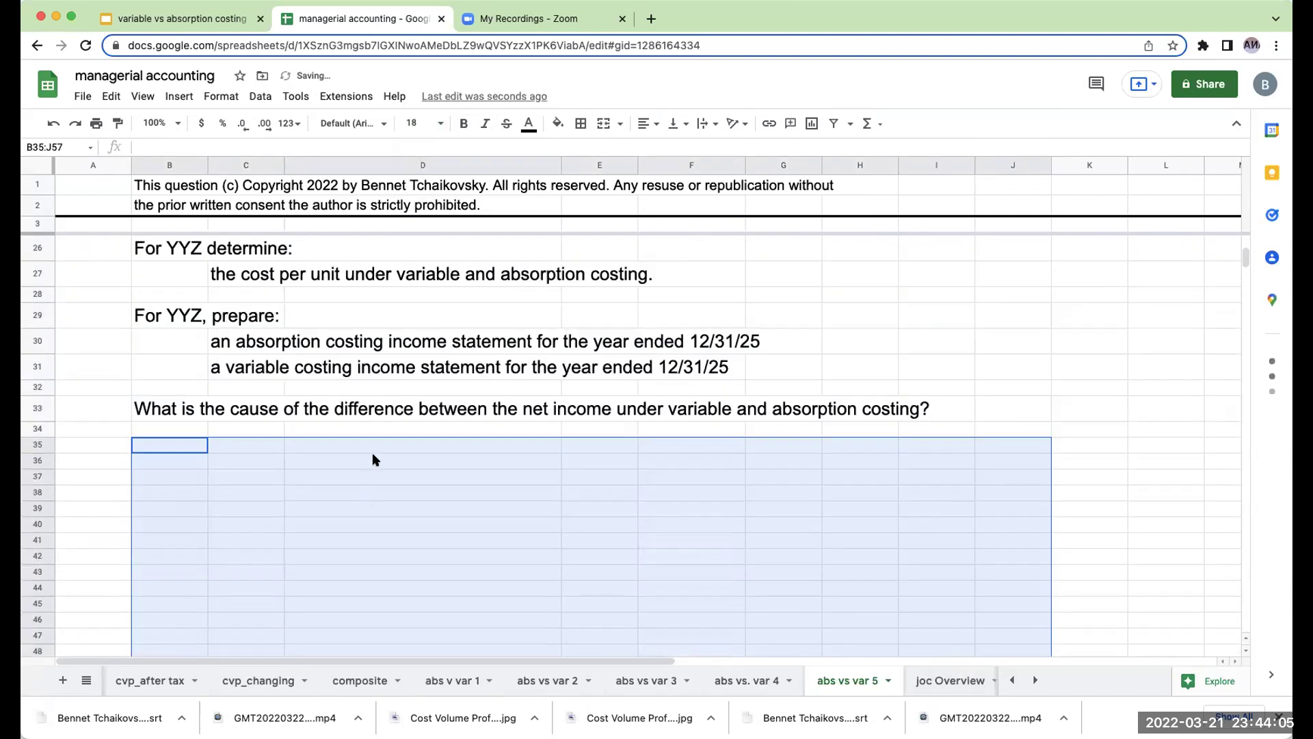
left_click(373, 458)
type("variable")
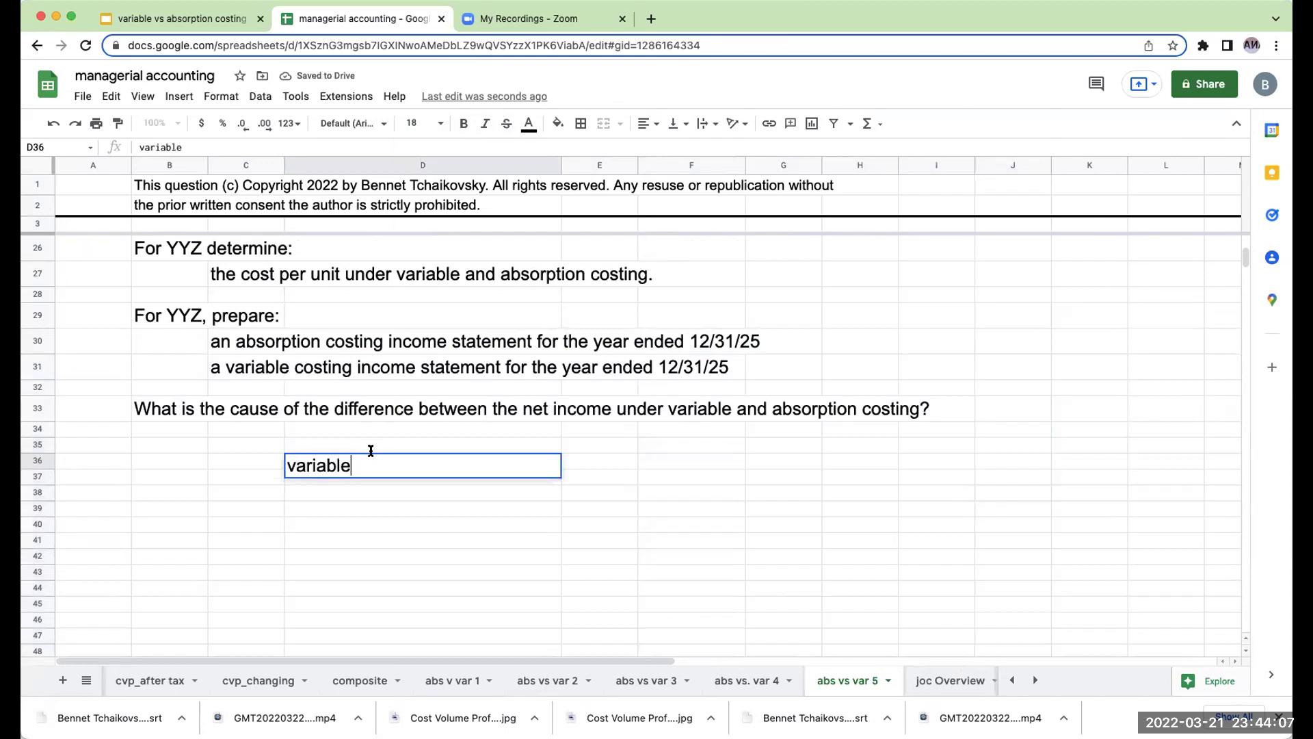
key("Return")
key("Left")
type("dm")
key("Return")
type("dl")
key("Return")
type("voh")
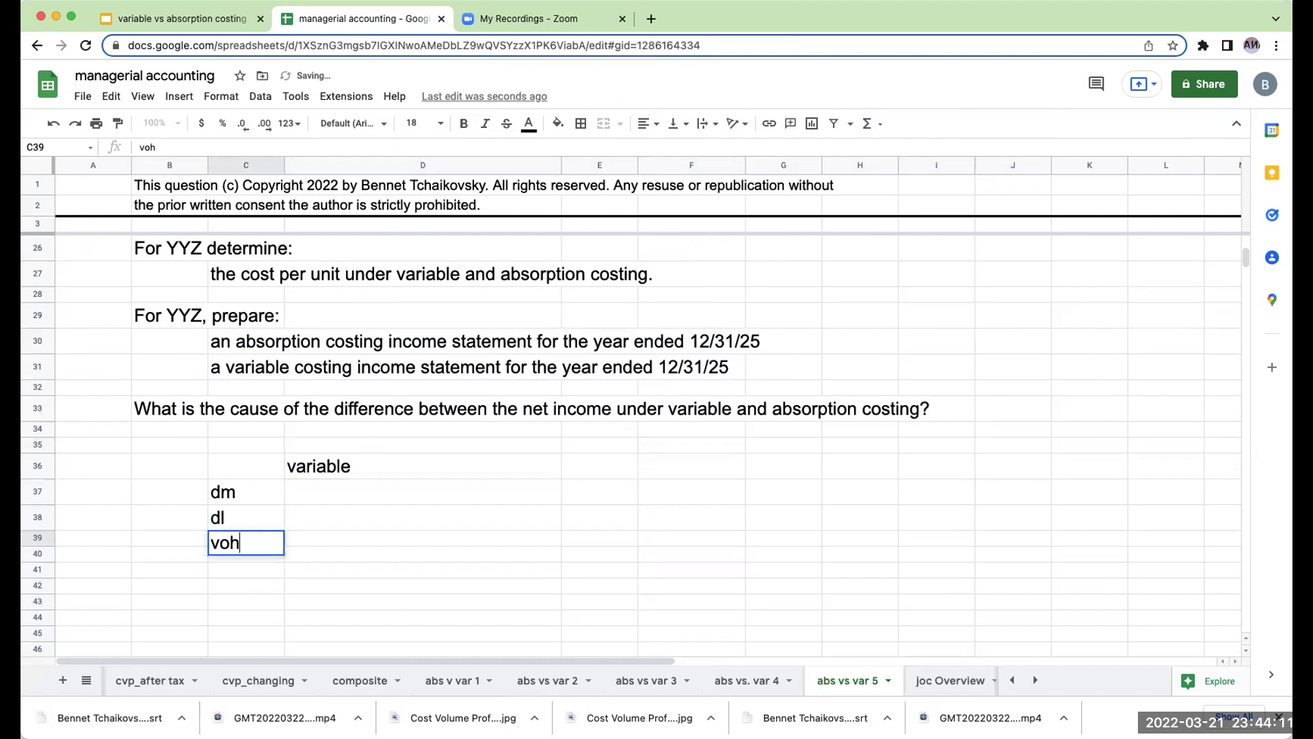
key("Return")
type("ffoh")
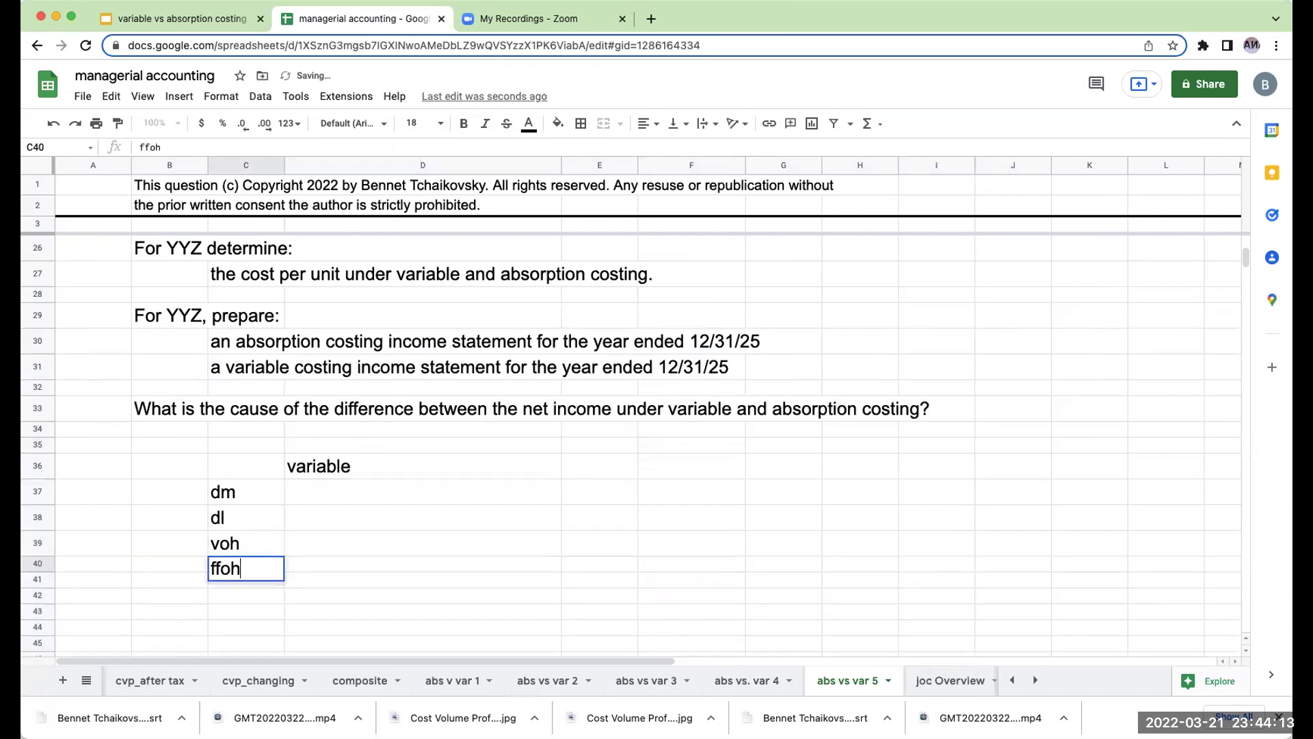
Enter N/A for ffoh in the variable column at D40.
key("Tab")
type("N/A")
key("Return")
left_click(599, 543)
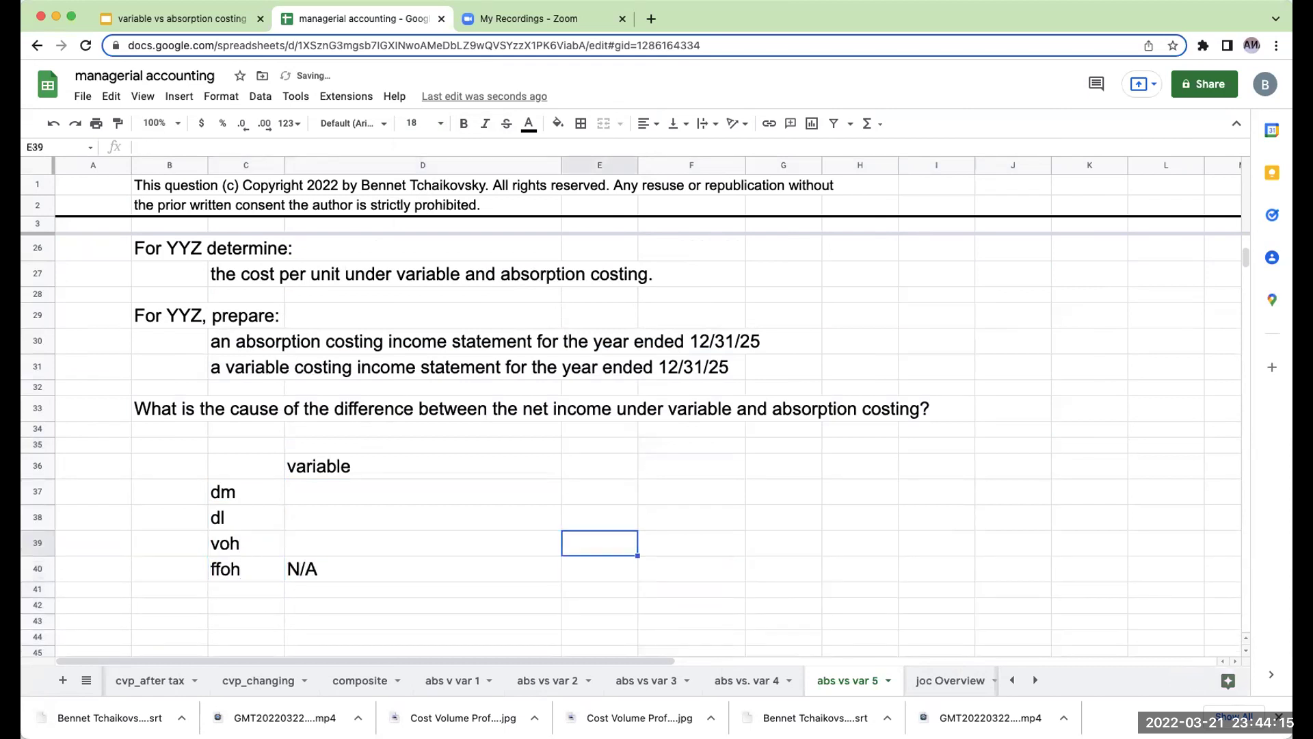
Fill in the variable column by referencing the direct materials cost in F18 for dm and entering 50 for dl.
left_click(422, 491)
type("+")
scroll(615, 424, "up", 4)
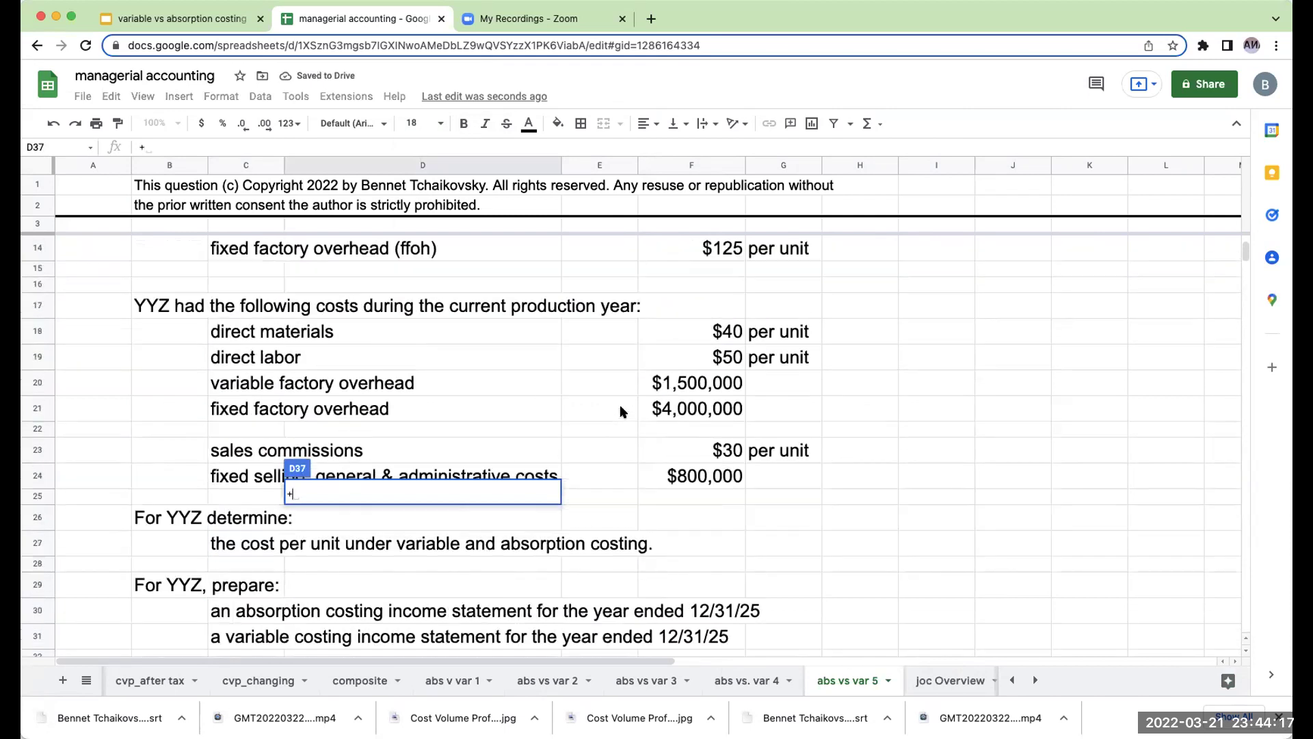
left_click(727, 333)
type(".")
key("BackSpace")
key("Return")
type("50")
key("Return")
Enter the note 1,500,000/50,000 in E39 beside the voh row.
left_click(600, 625)
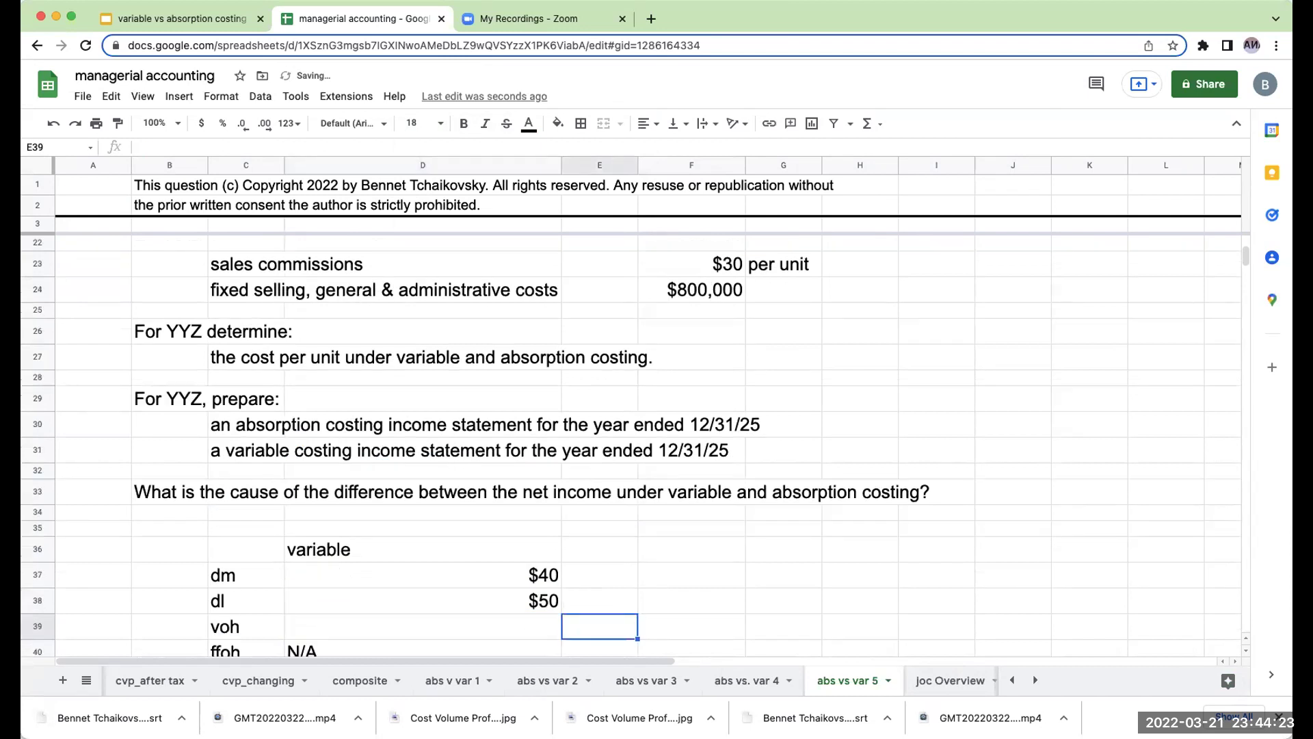
type("1,500,000")
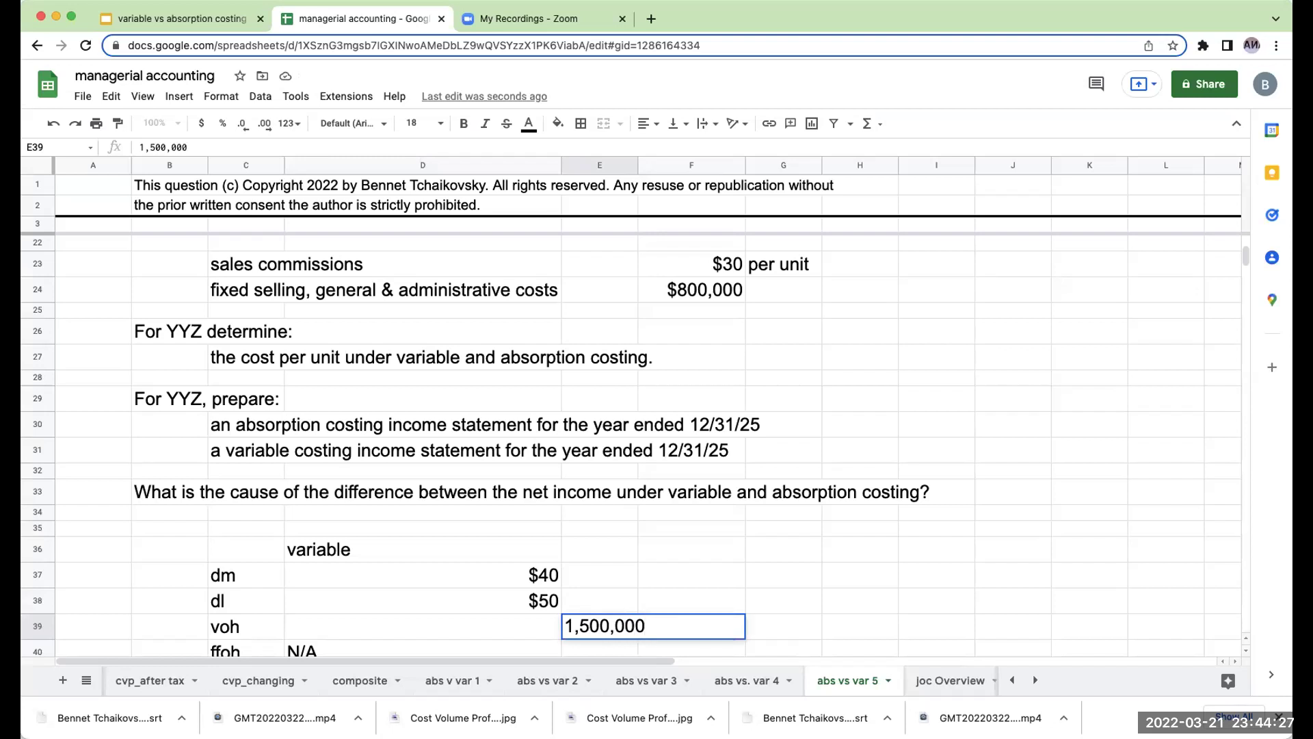
type("/50,000")
Calculate the variable voh cost in D39 as +1500000/50000 and format it as currency without decimals.
key("Left")
type("+")
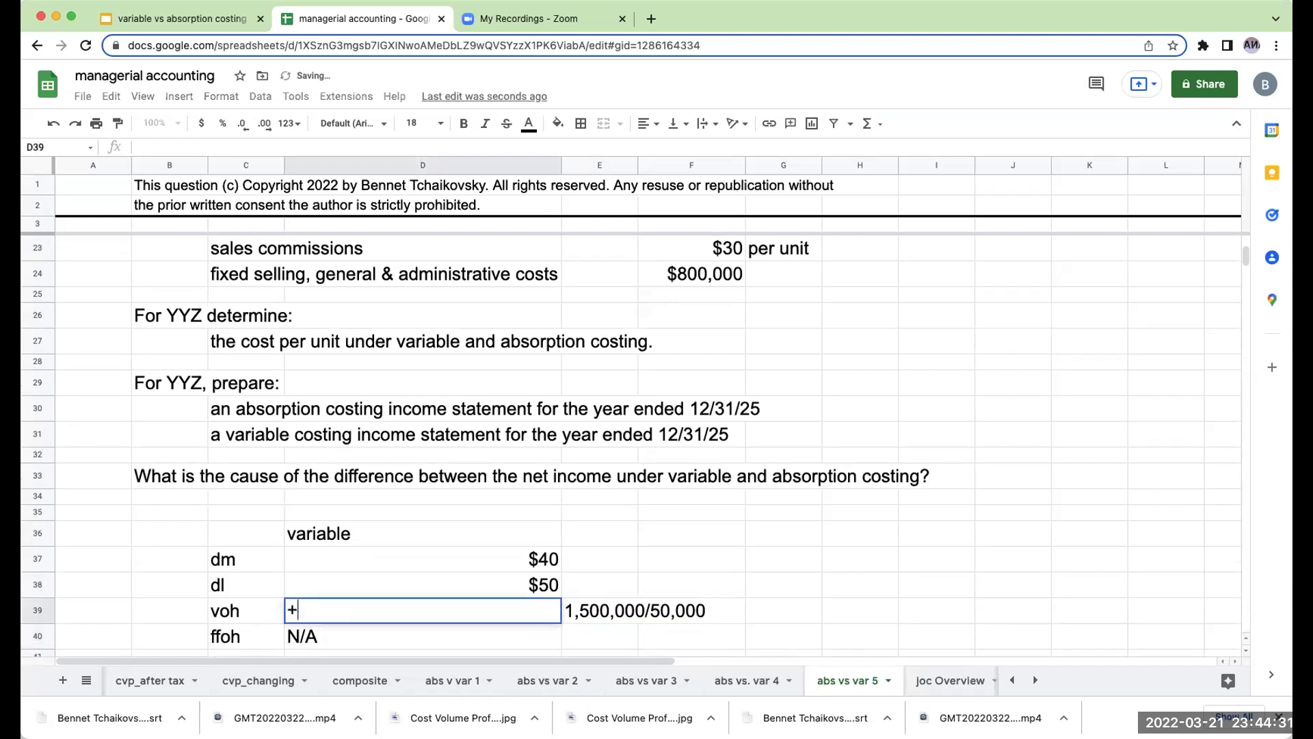
type("1500000/50000")
key("Return")
key("Down")
left_click(422, 585)
left_click(201, 123)
left_click(248, 123)
left_click(248, 123)
Total the variable cost per unit in D41 with the formula +D37+D38+D39.
left_click(527, 635)
type("+")
key("Up")
key("Up")
key("Up")
key("Up")
type("+")
key("Up")
key("Up")
key("Up")
type("+")
key("Up")
key("Up")
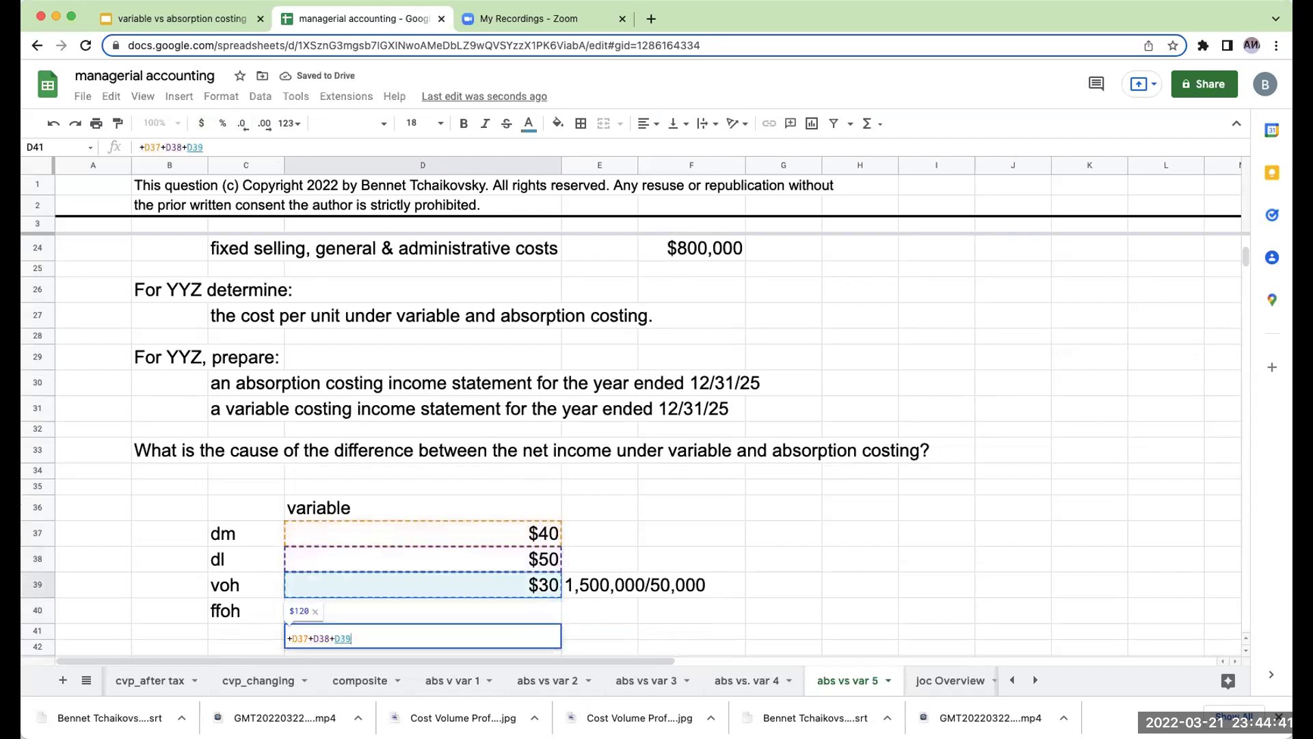
key("Tab")
Enter the heading "absorption" in G36, in line with the variable heading.
key("Right")
key("Right")
key("Right")
key("Up")
key("Up")
key("Up")
key("Up")
key("Up")
key("Left")
type("absorption")
key("Return")
Link the absorption dm, dl and voh cells G37:G39 to the variable costs in D37:D39.
type("+")
key("Left")
key("Left")
key("Left")
key("Return")
type("+")
key("Left")
key("Left")
key("Left")
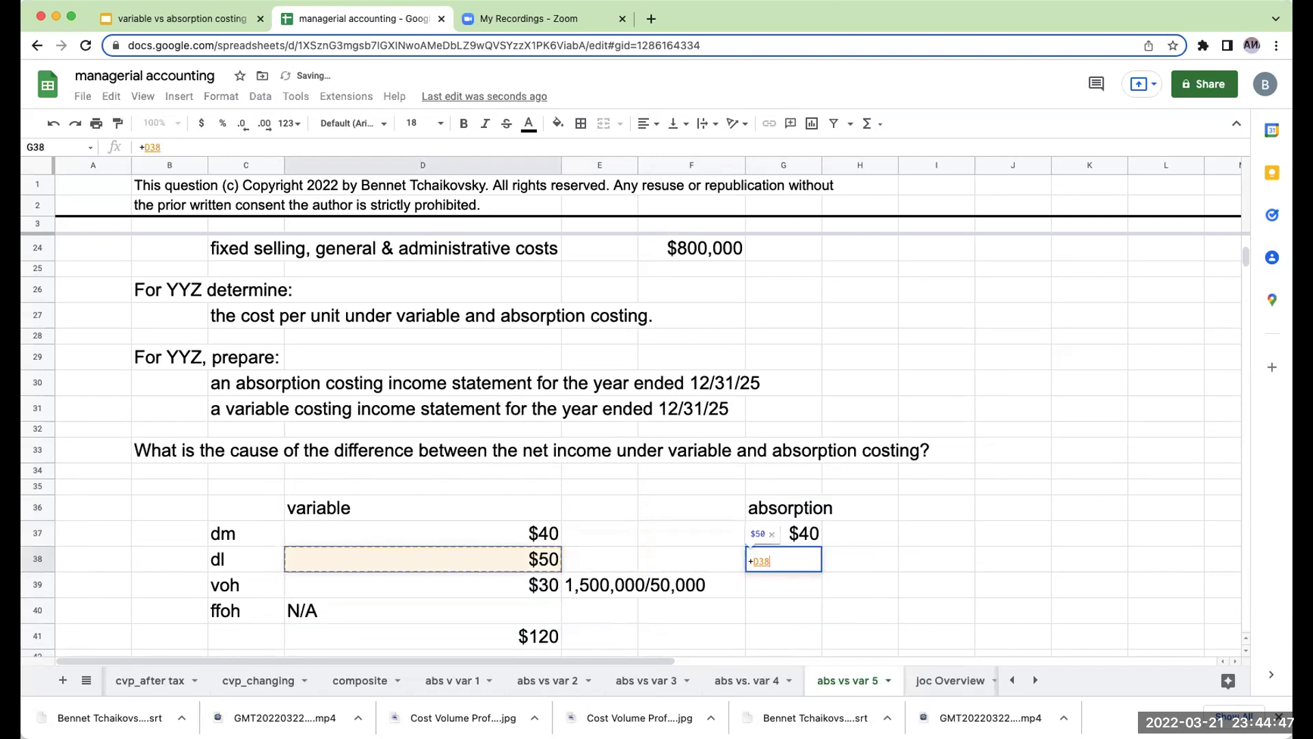
key("Return")
type("+")
key("Left")
key("Left")
key("Left")
key("Return")
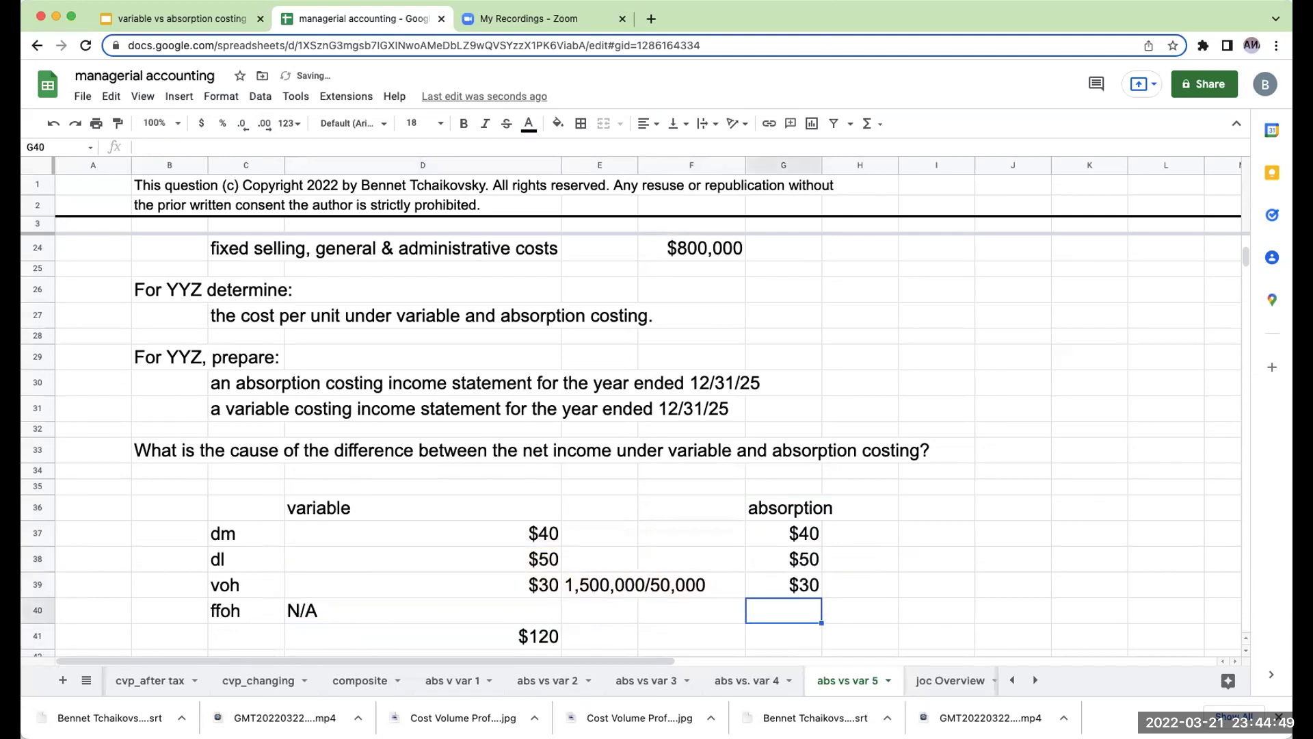
Calculate the absorption ffoh per unit in G40 by dividing the fixed factory overhead in F21 by 50,000.
key("Right")
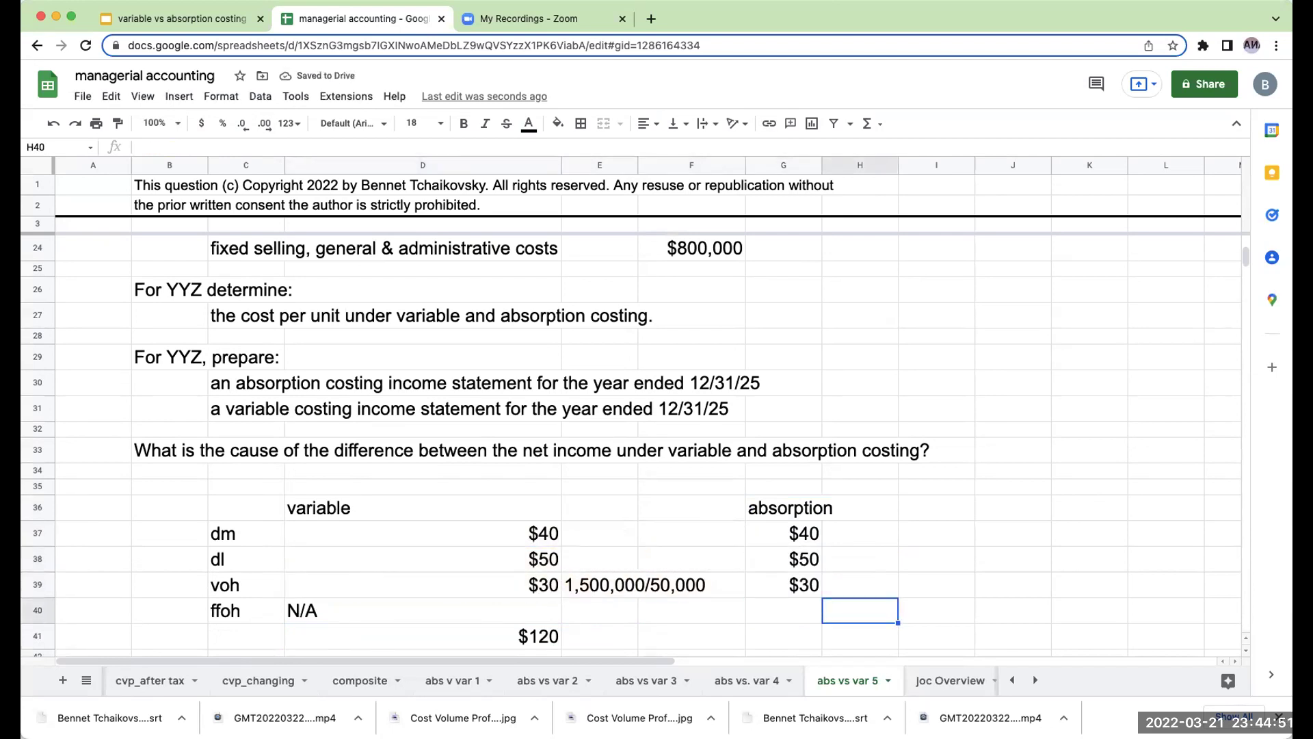
key("Left")
type("+")
scroll(670, 409, "up", 4)
left_click(684, 435)
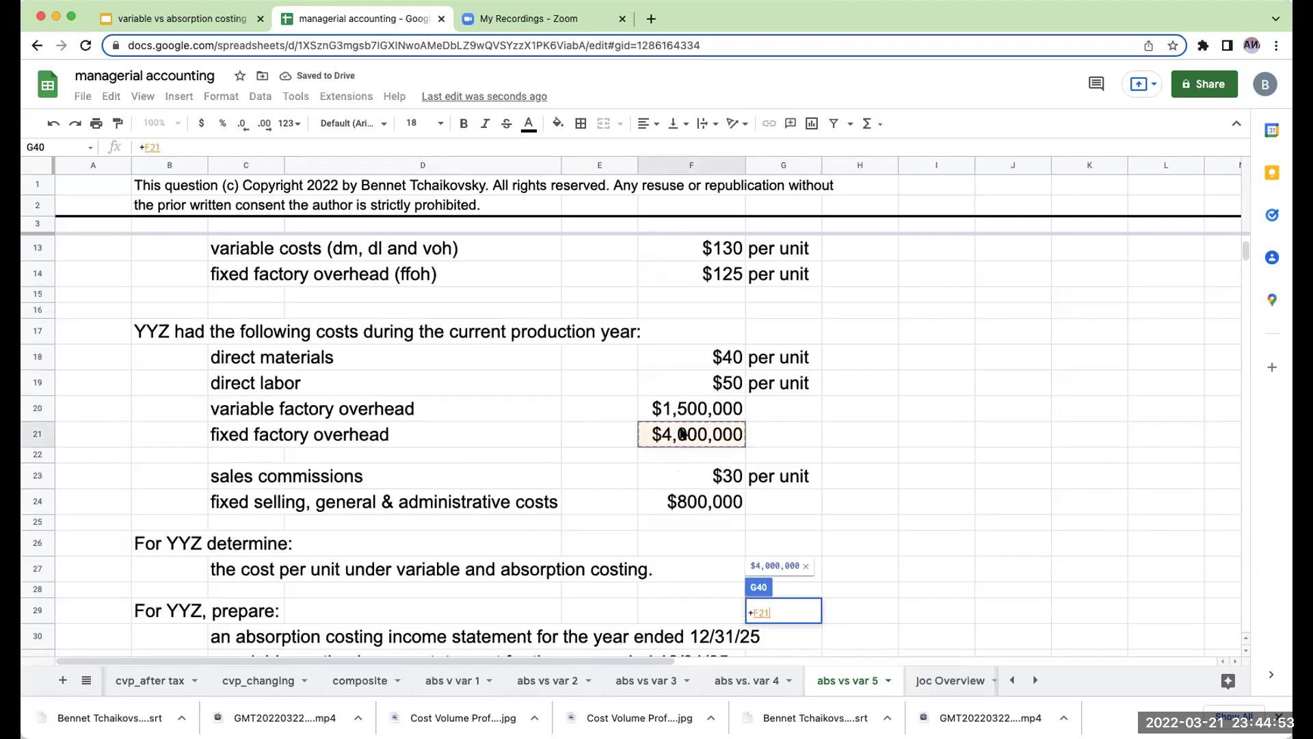
type("/50,000")
key("Return")
Note the ffoh calculation 4,000,000/50,000 in H40, beside the absorption ffoh amount.
key("Up")
key("Right")
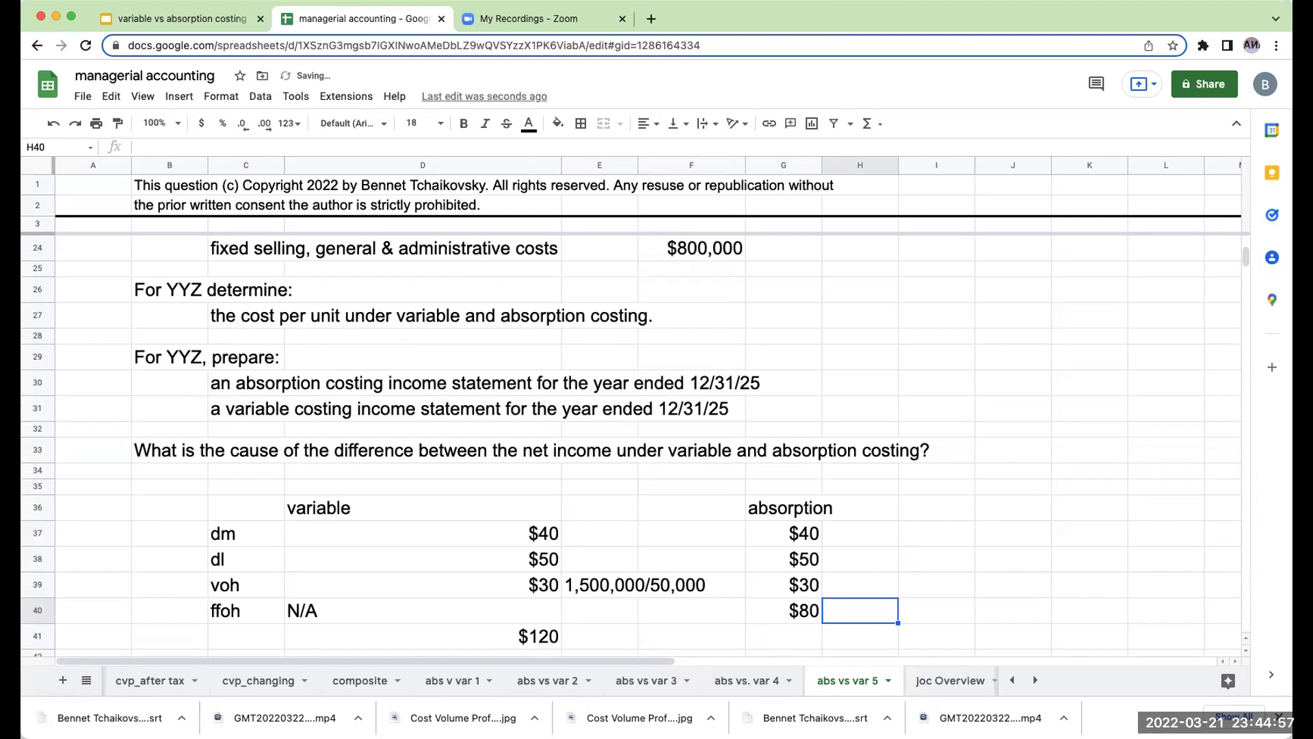
type("40")
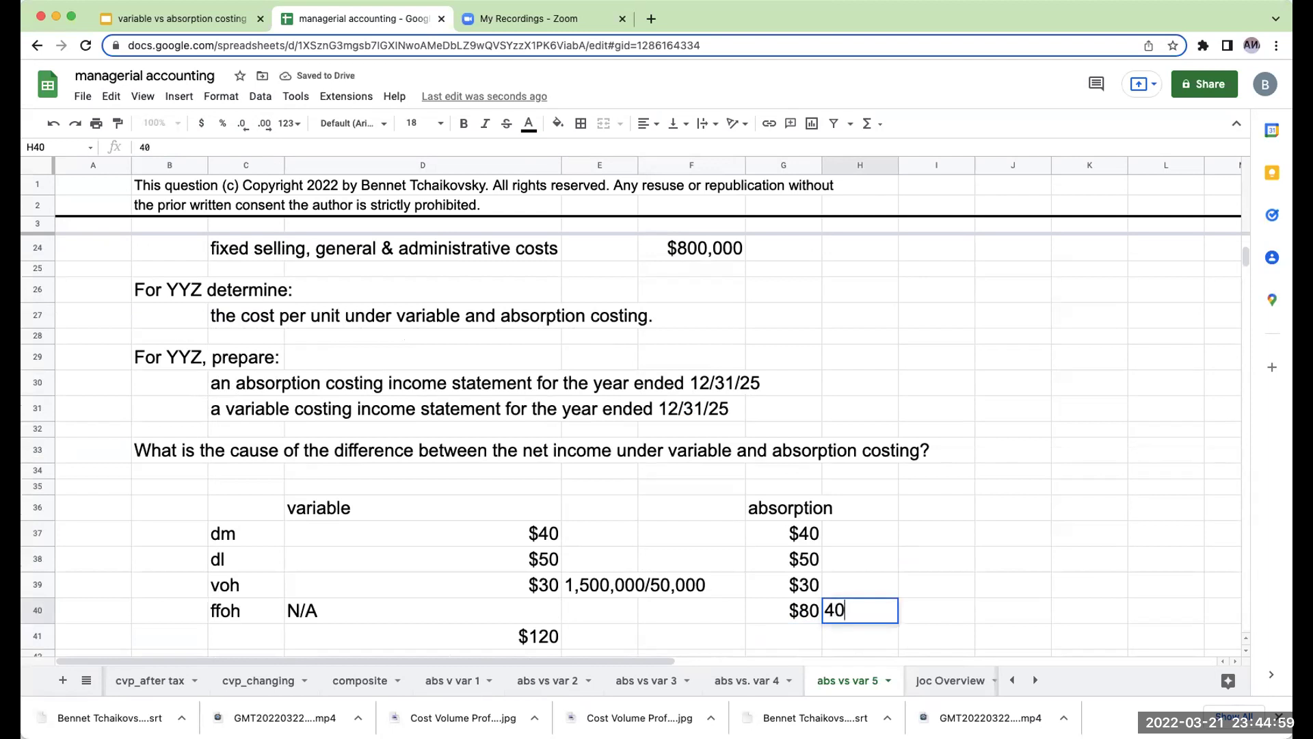
type("000,000")
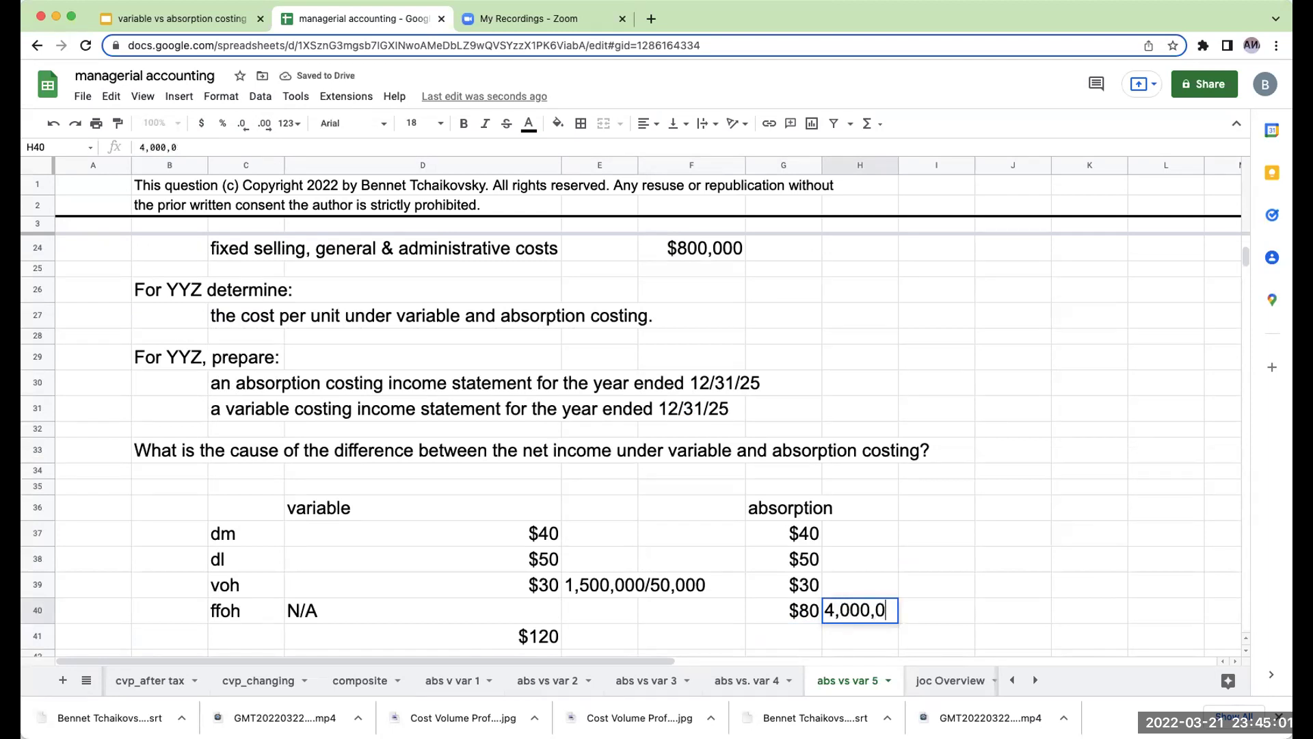
type("/50,000")
key("Return")
Total the absorption cost per unit in G41 by adding the dm, dl, voh and ffoh cells G37 to G40.
key("Left")
type("+")
key("Up")
key("Up")
key("Up")
key("Up")
type("+")
key("Up")
key("Up")
type("+")
key("Up")
key("Up")
key("Up")
type("+")
key("Up")
key("Return")
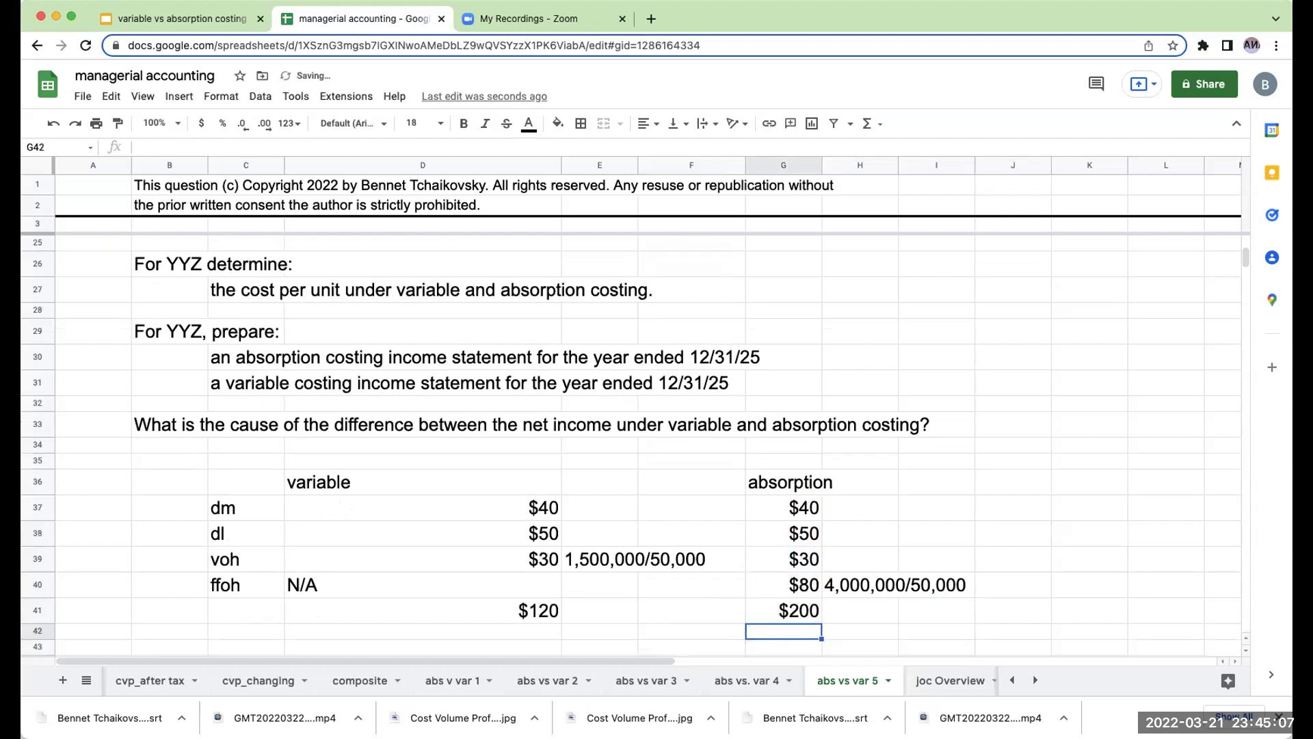
Add a top border across the cost per unit total row, C41:I41.
left_click_drag(256, 610, 919, 595)
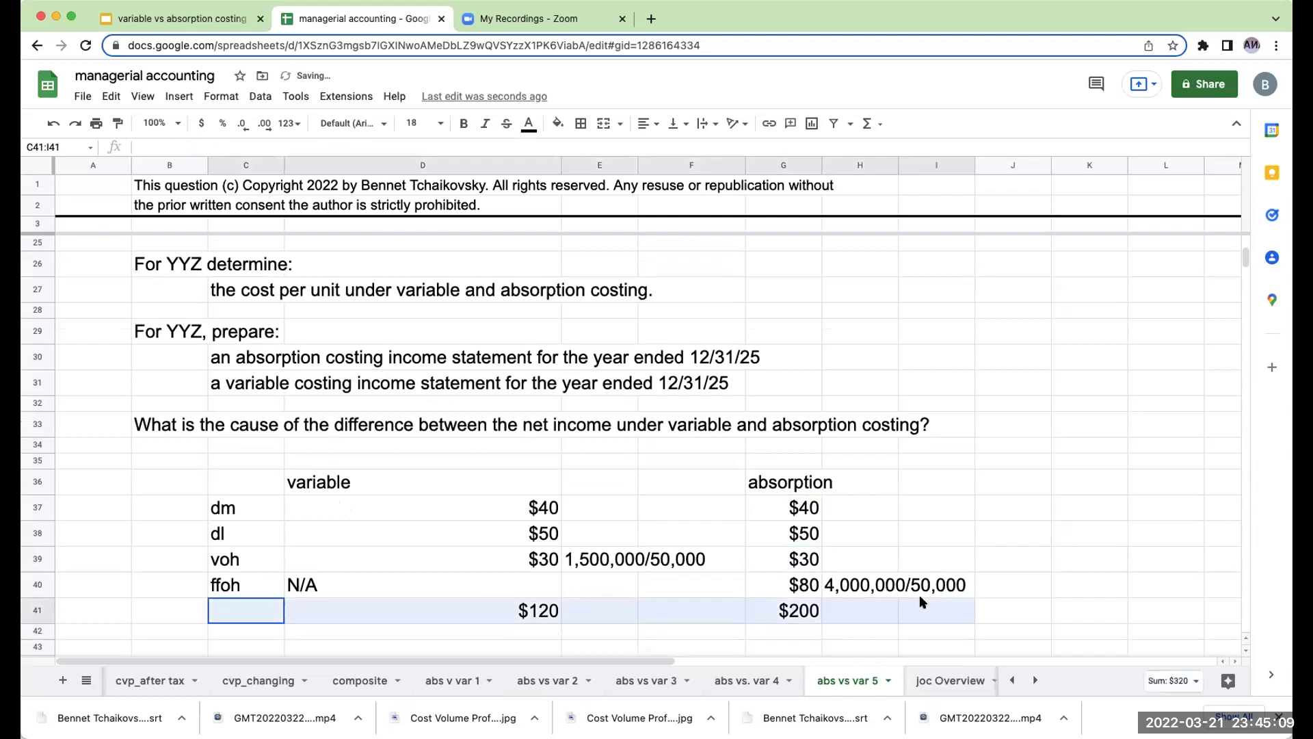
left_click(581, 123)
left_click(608, 175)
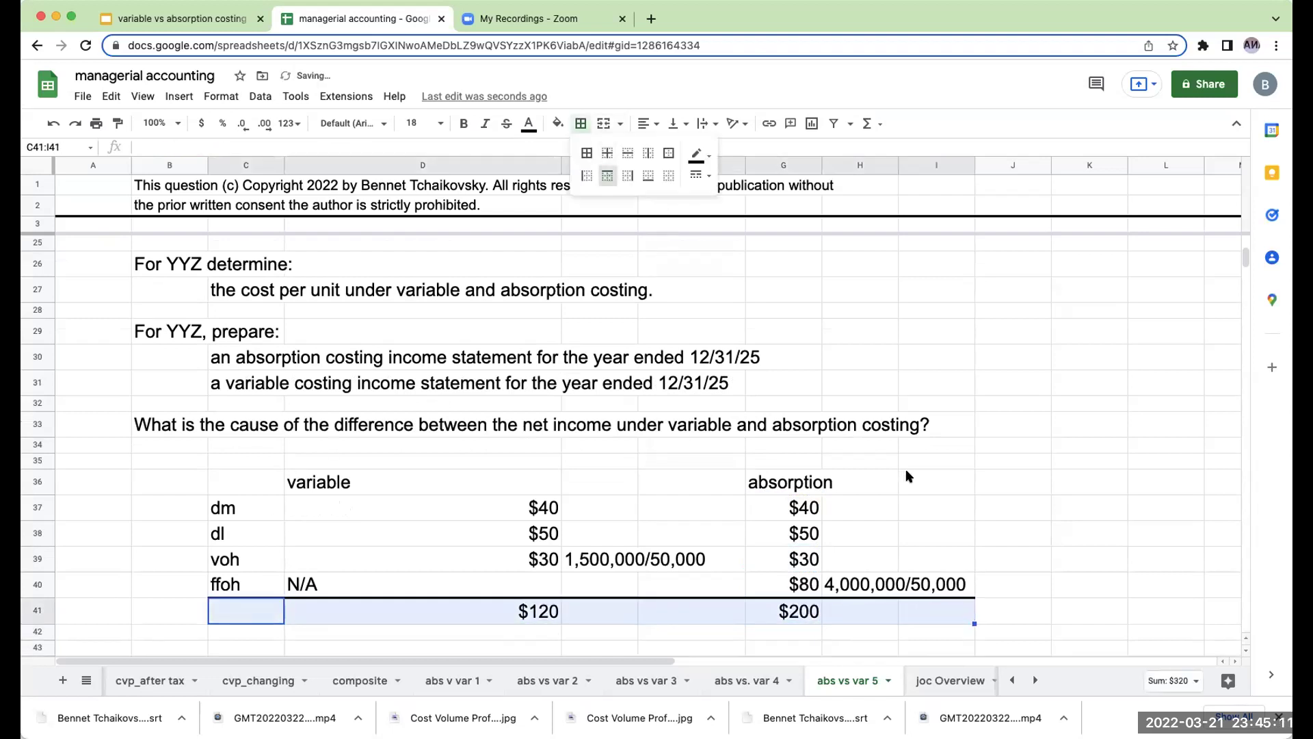
Start the income statement with the heading "absorption costing" in J13 and the row label "sales" in J15.
scroll(910, 476, "up", 10)
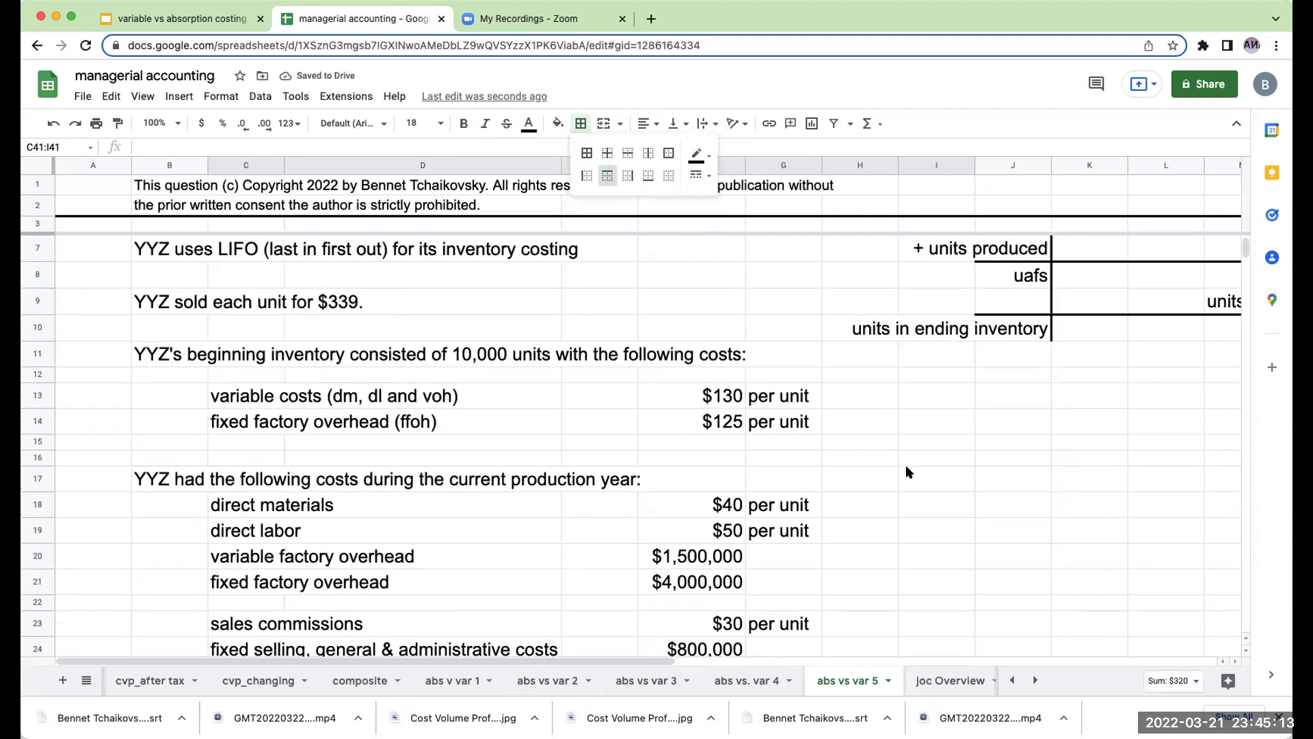
left_click(1108, 469)
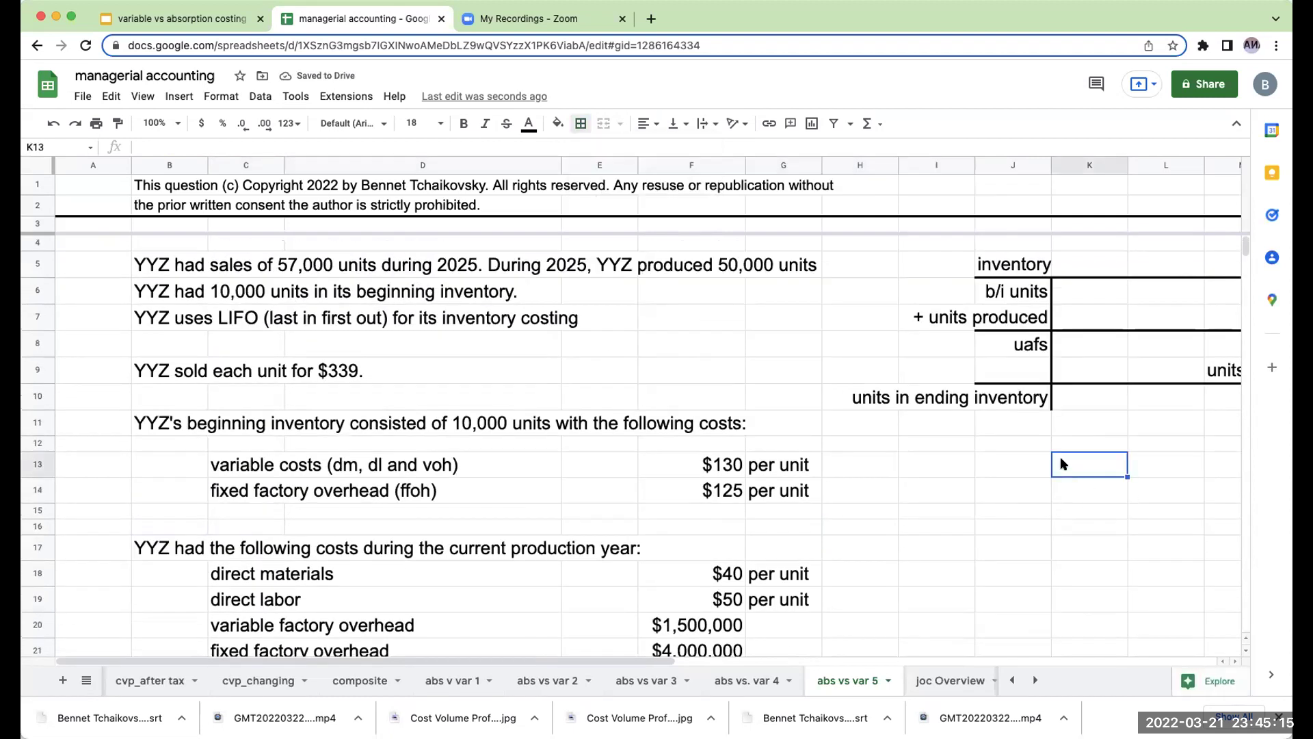
key("Right")
scroll(657, 410, "right", 5)
key("Left")
key("Left")
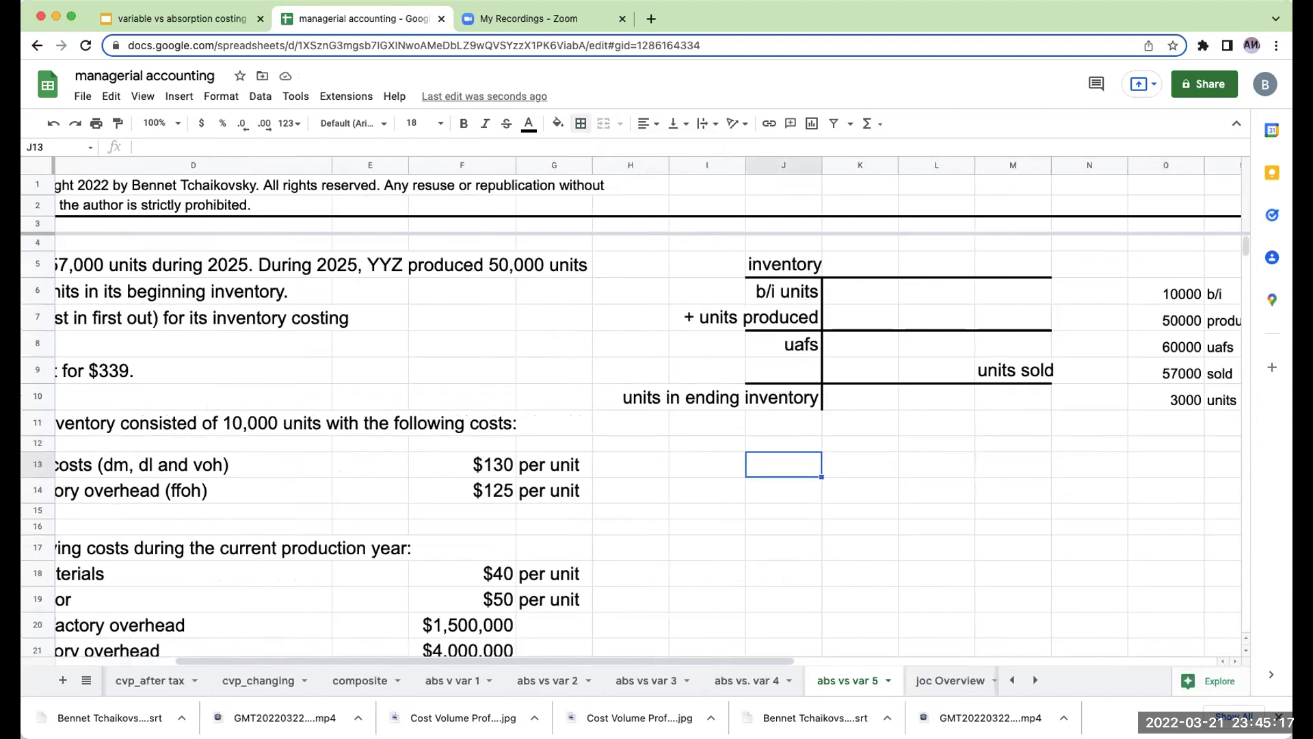
type("absortpion")
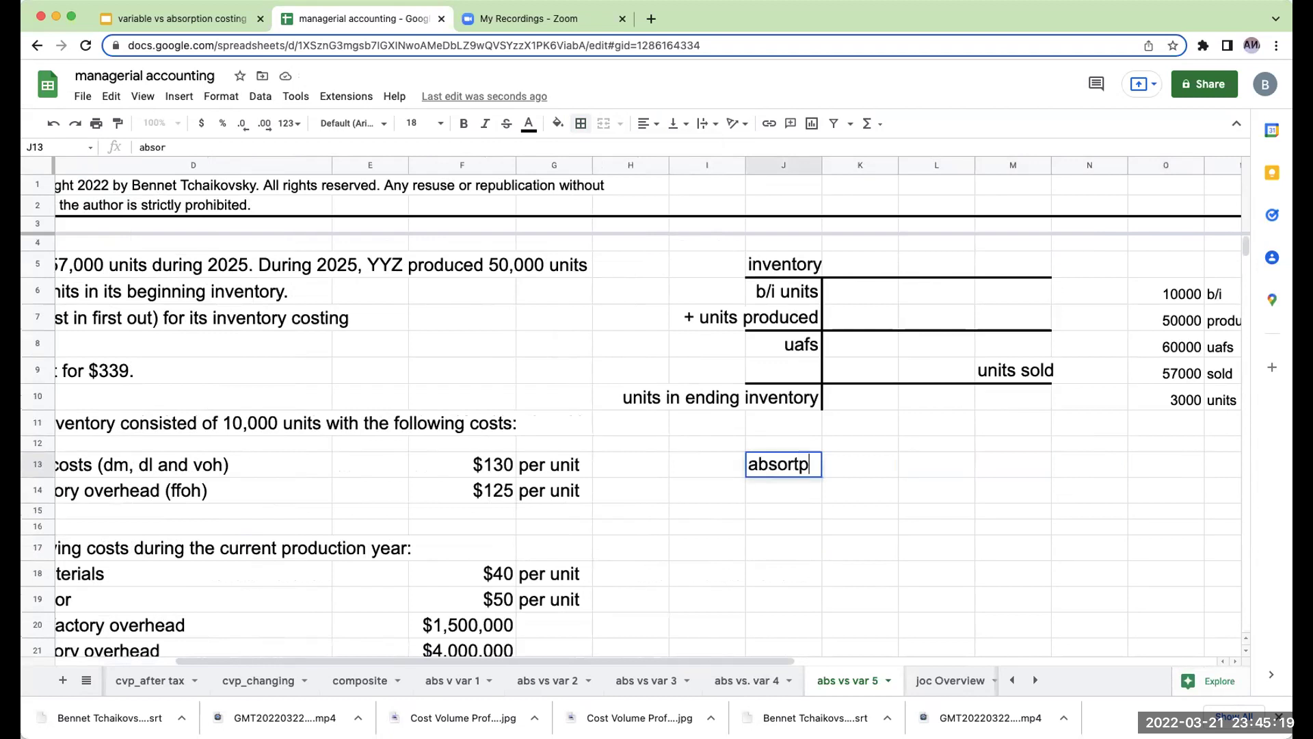
key("BackSpace")
key("BackSpace")
key("BackSpace")
key("BackSpace")
type("ption costing")
key("Return")
left_click(783, 511)
type("sales")
key("Return")
Enter the column headings "units" in K14, "per unit" in L14 and "total" in O14 of the absorption statement.
left_click(936, 516)
left_click(860, 489)
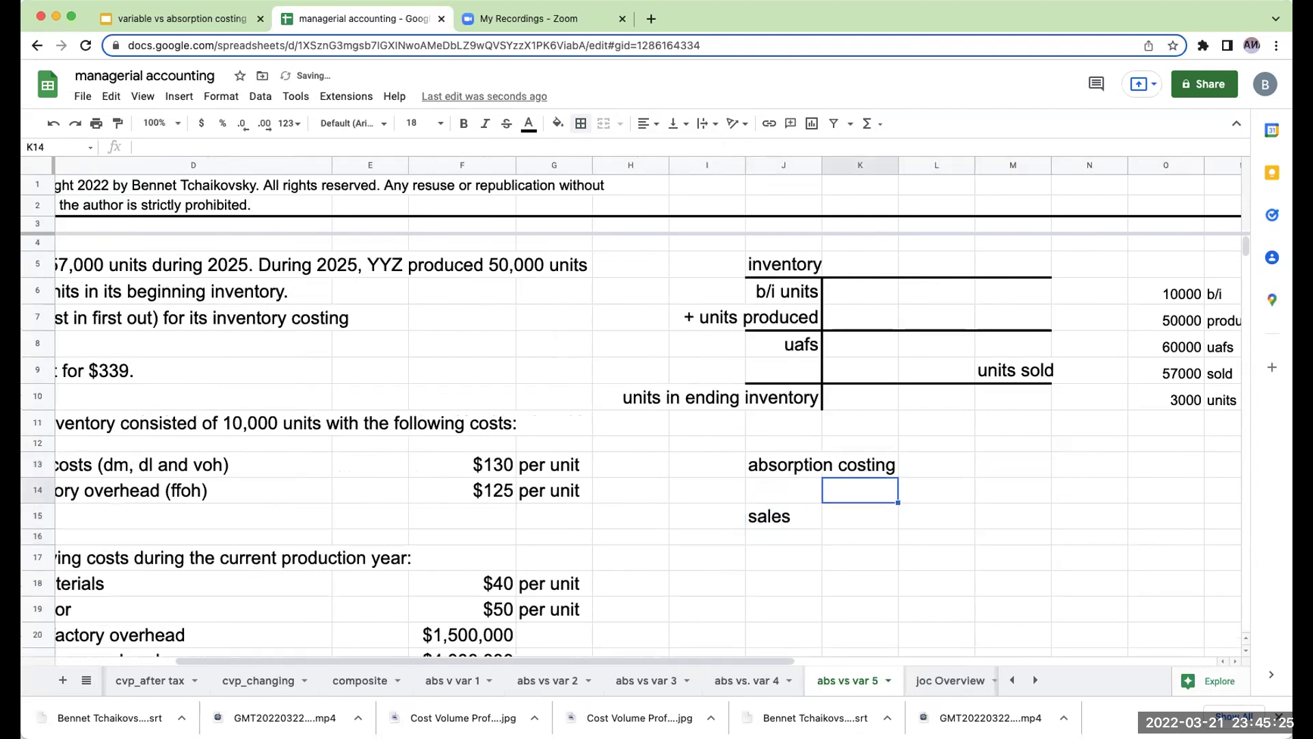
type("units")
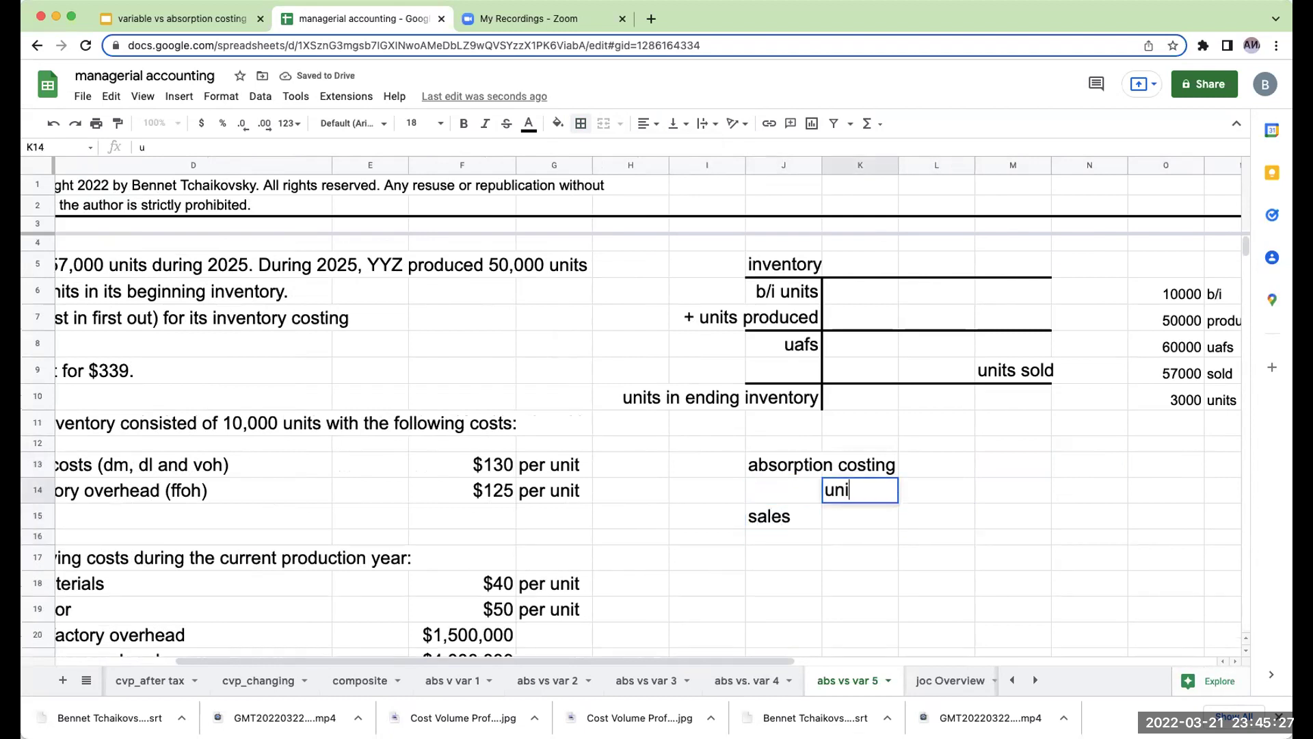
key("Tab")
type("per unit")
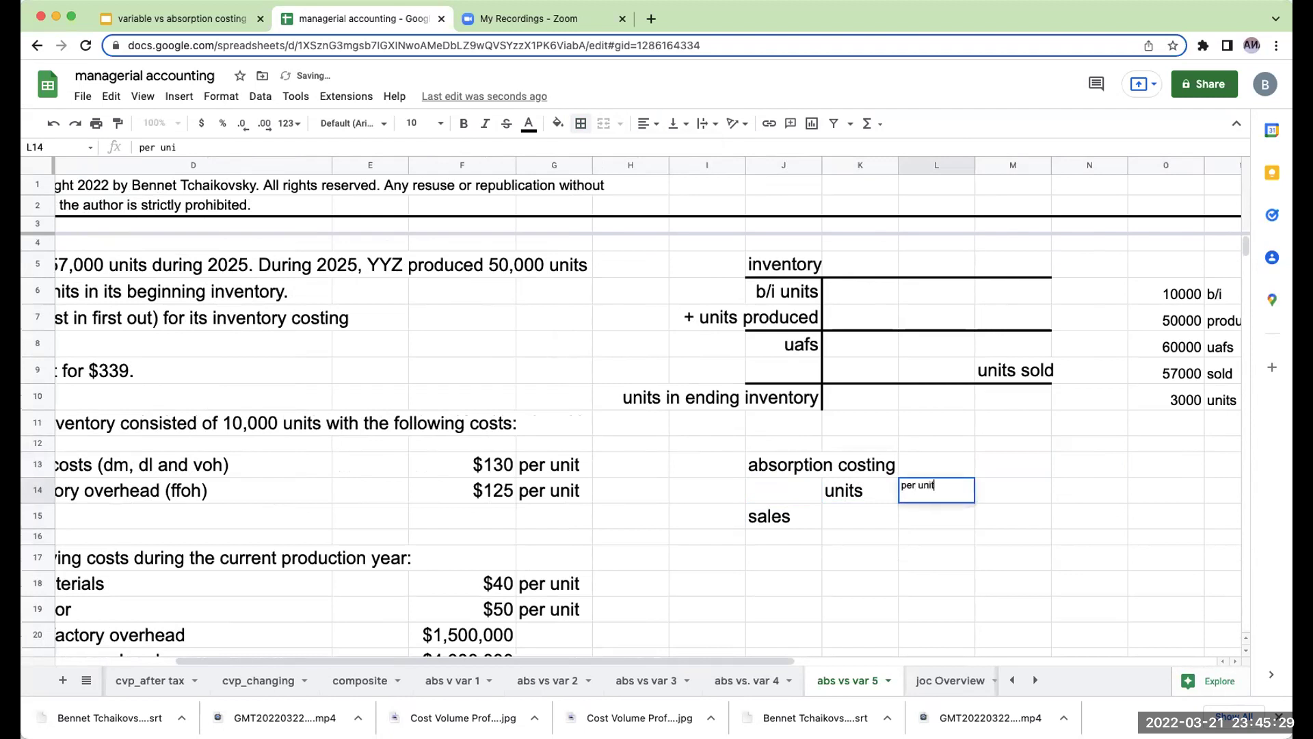
key("Tab")
key("Tab")
key("Tab")
type("total")
key("Return")
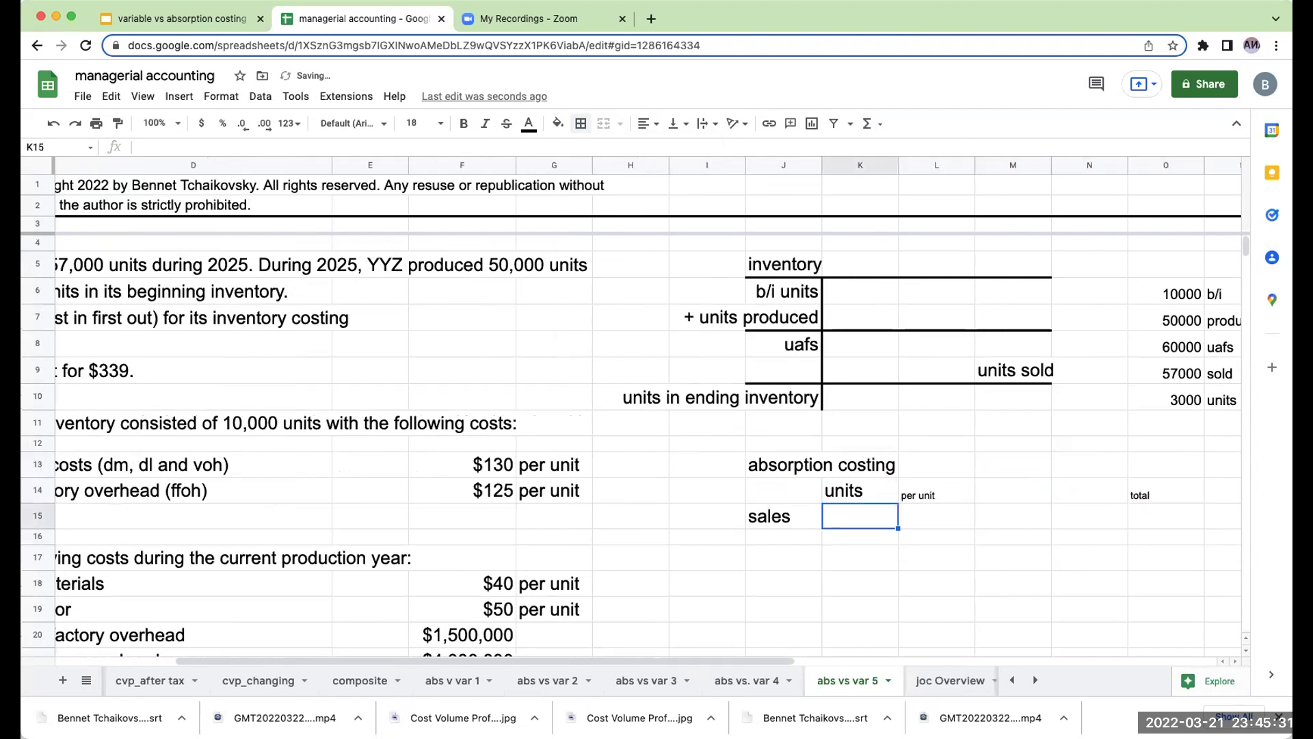
Set the font size to 18 for the absorption statement area J13:Z61.
left_click_drag(804, 464, 1202, 630)
left_click(414, 123)
left_click(413, 340)
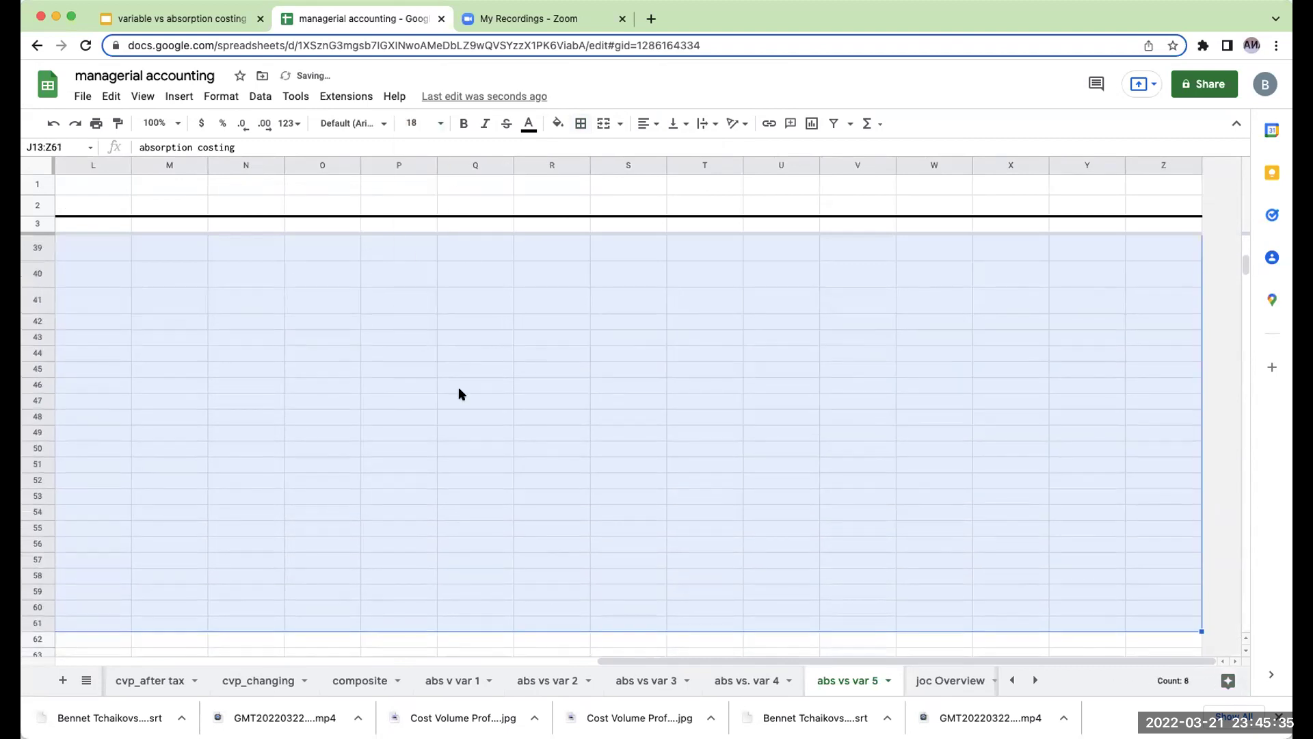
left_click(476, 401)
left_click_drag(656, 661, 585, 626)
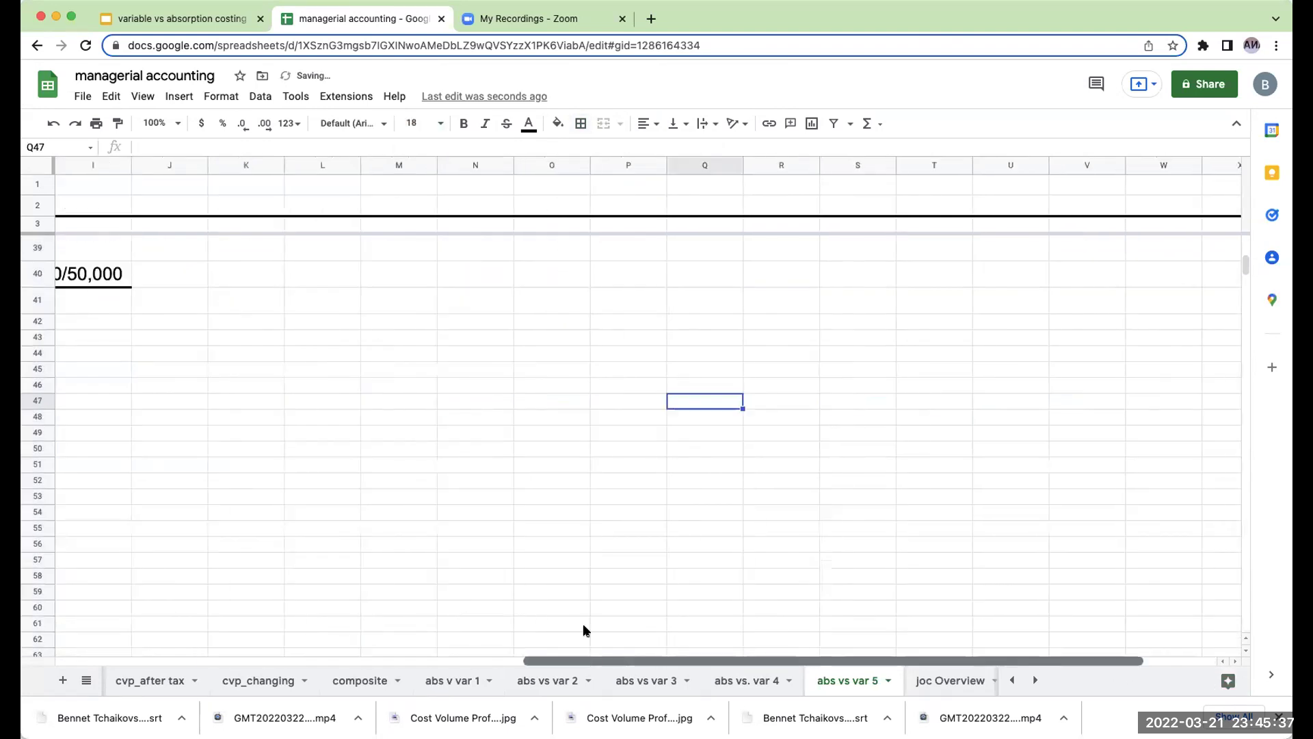
Enter 57000 as the sales units in K15.
scroll(599, 509, "up", 10)
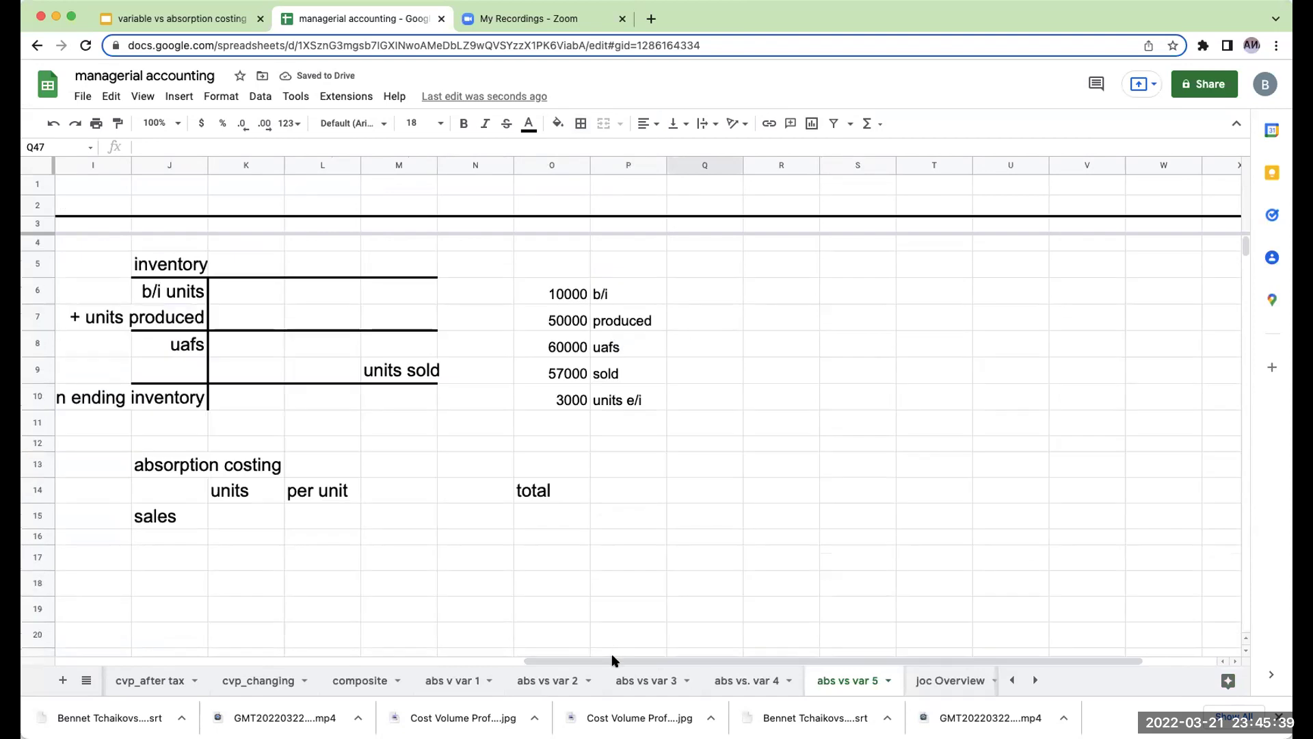
scroll(399, 638, "left", 2)
scroll(396, 633, "left", 5)
left_click(840, 519)
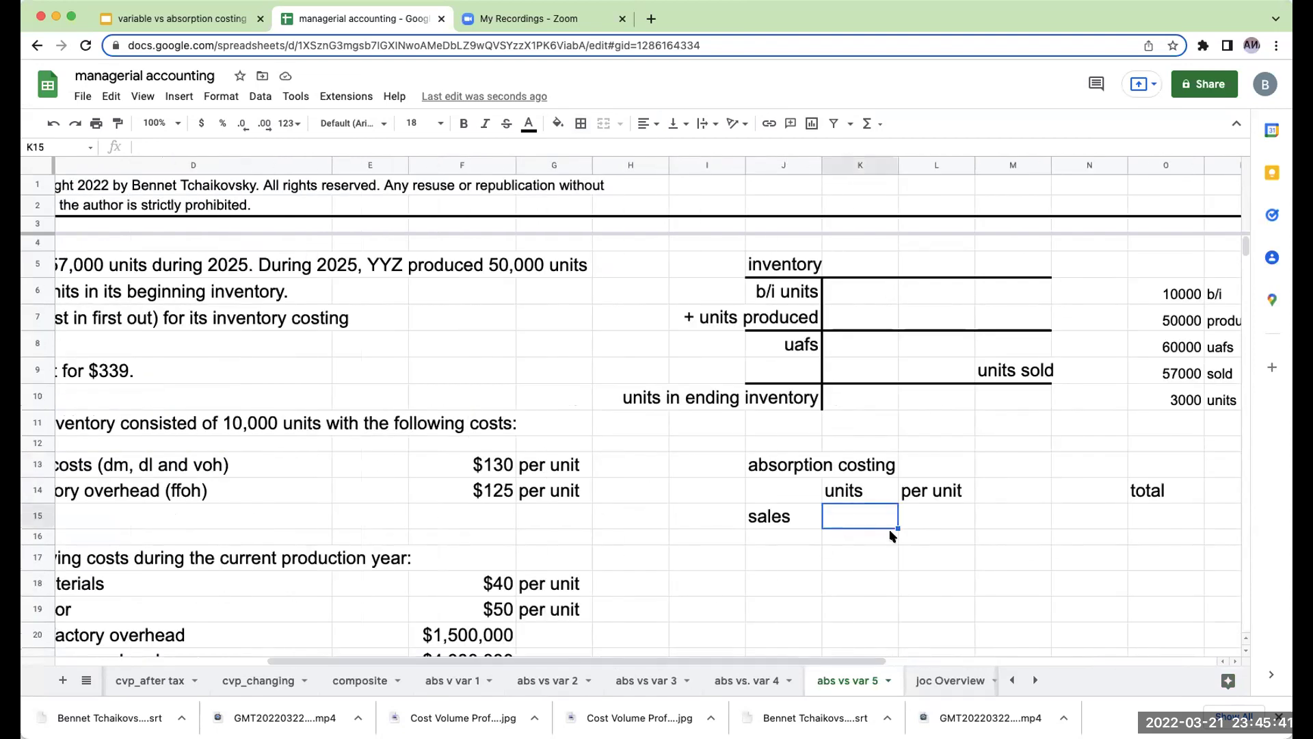
type("57000")
key("Tab")
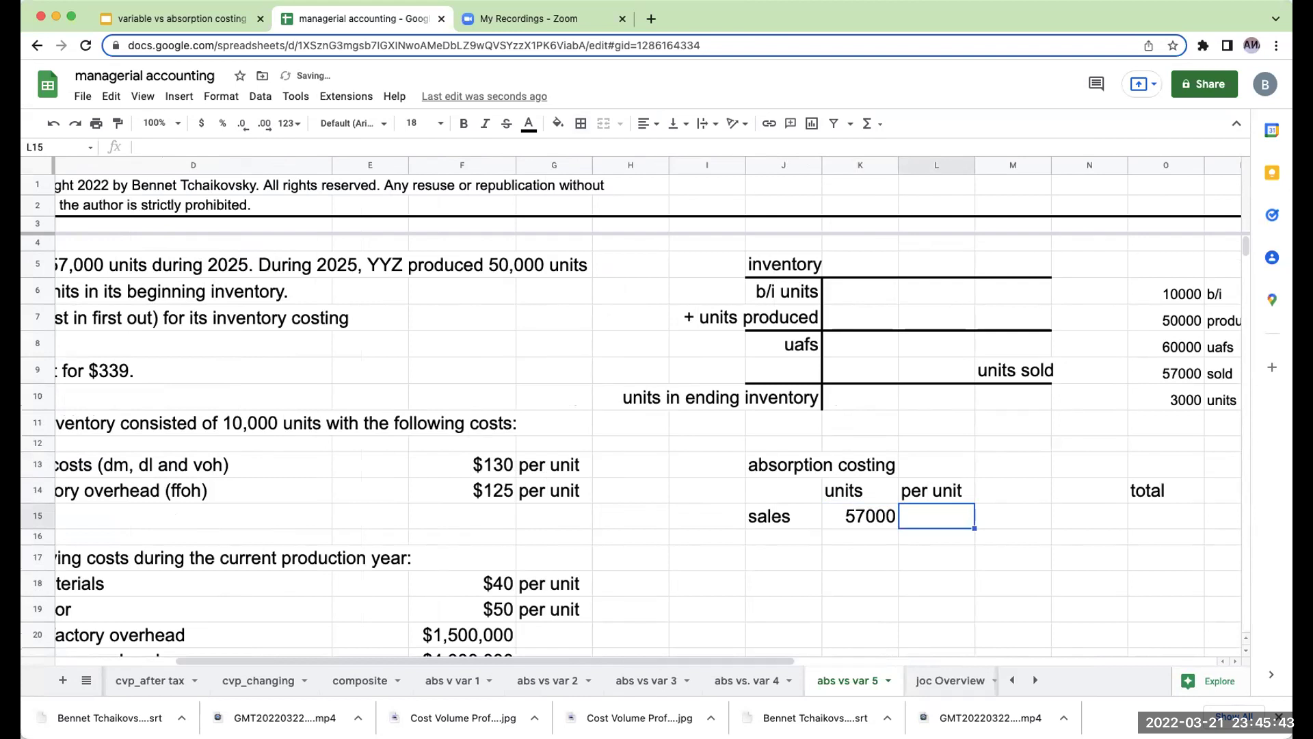
Enter 339 as the sales price per unit in L15 and format it as currency without decimals.
type("+")
type("339")
key("Return")
key("Up")
left_click(204, 125)
left_click(242, 123)
left_click(243, 124)
Calculate total sales in O15 by multiplying K15 by L15, and widen column O to fit the amount.
left_click(1166, 511)
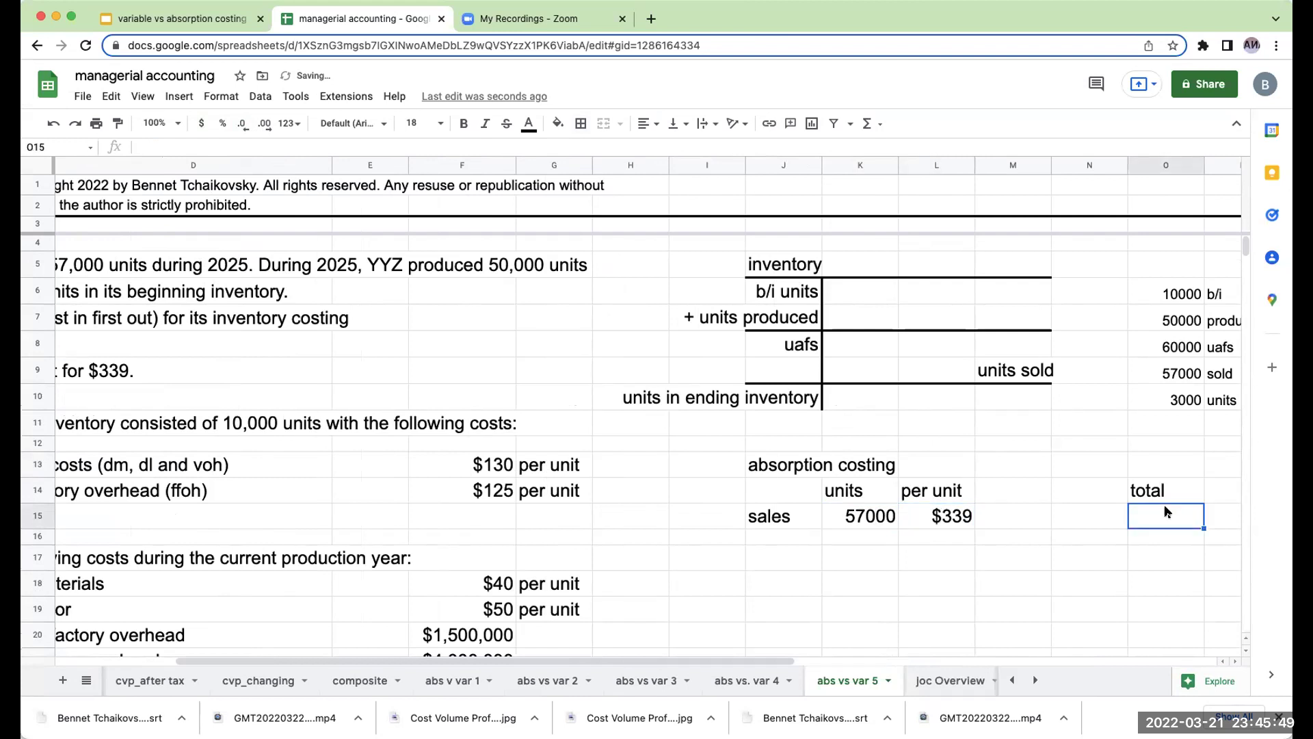
type("+")
key("Left")
key("Left")
key("Left")
key("Left")
type("*")
key("Left")
key("Left")
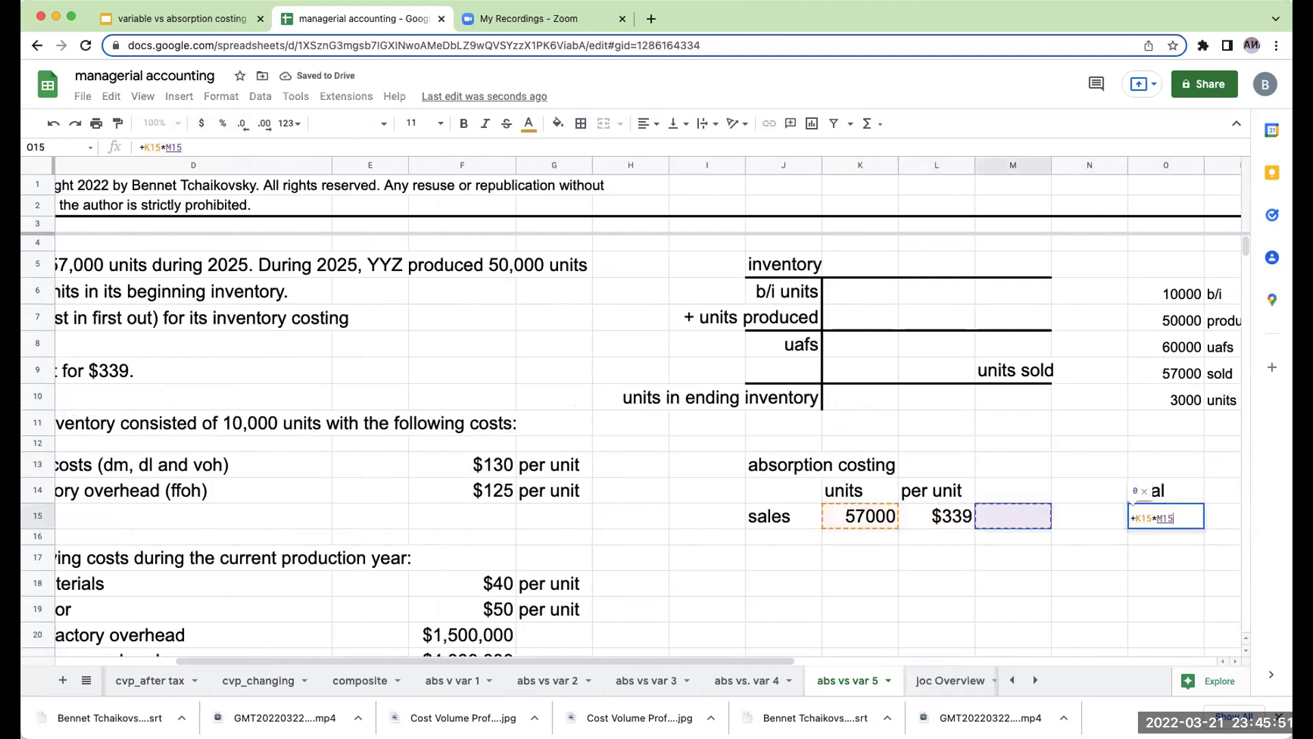
key("Left")
key("Return")
key("Up")
left_click_drag(1203, 165, 1242, 165)
Add the row labels "less: COGS" in J16 and "cy- cogs" in J17 below sales.
left_click(802, 543)
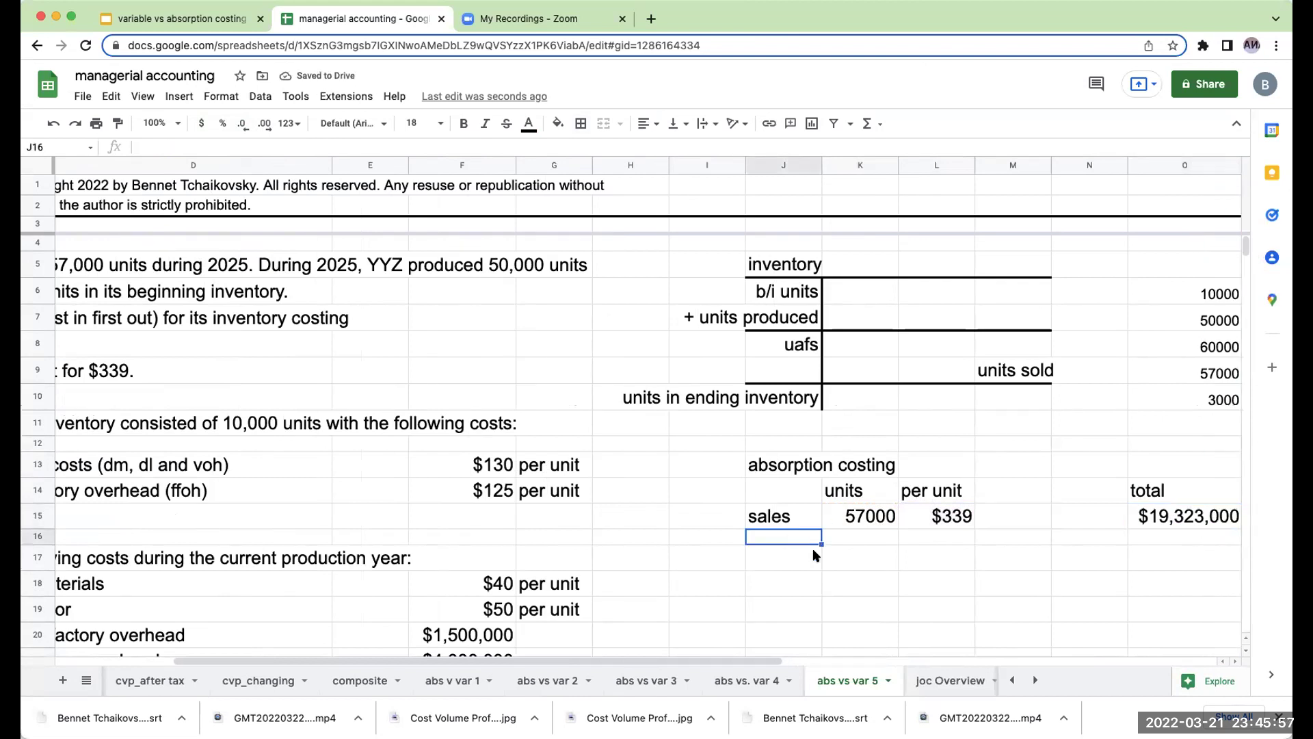
type("less: COGS")
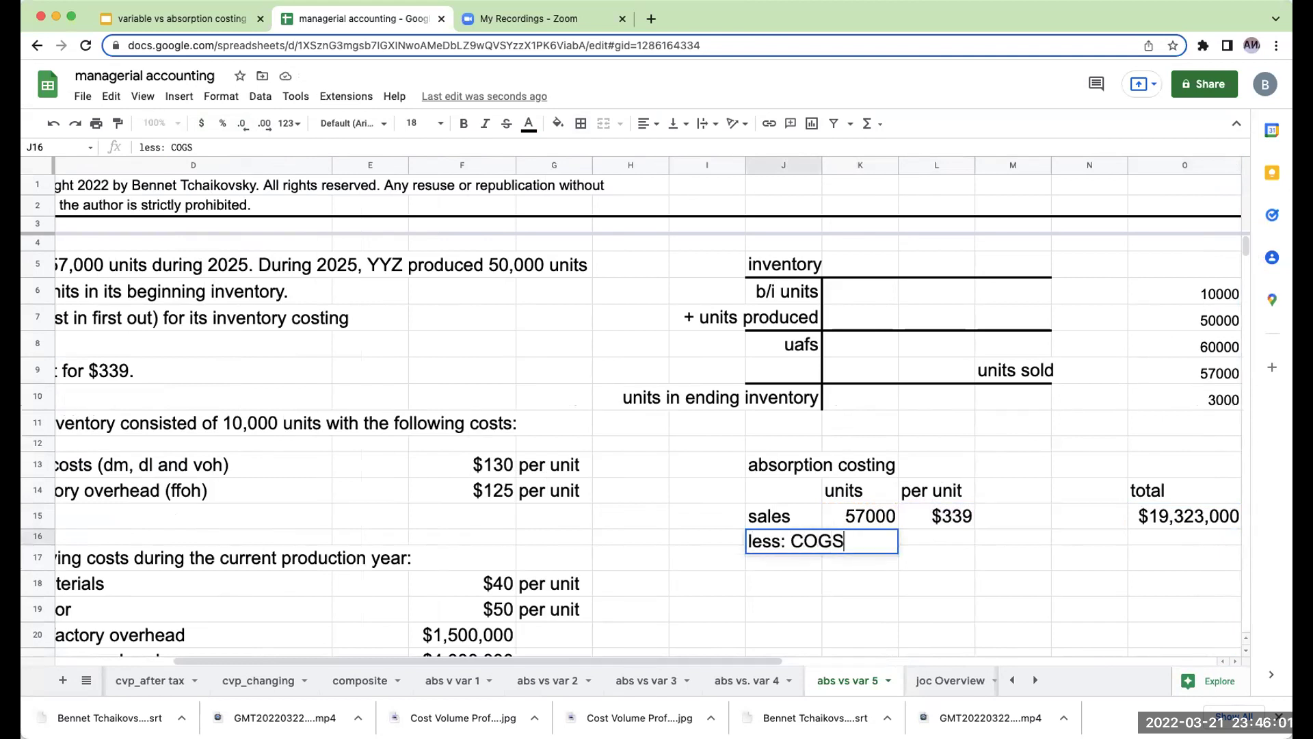
key("Return")
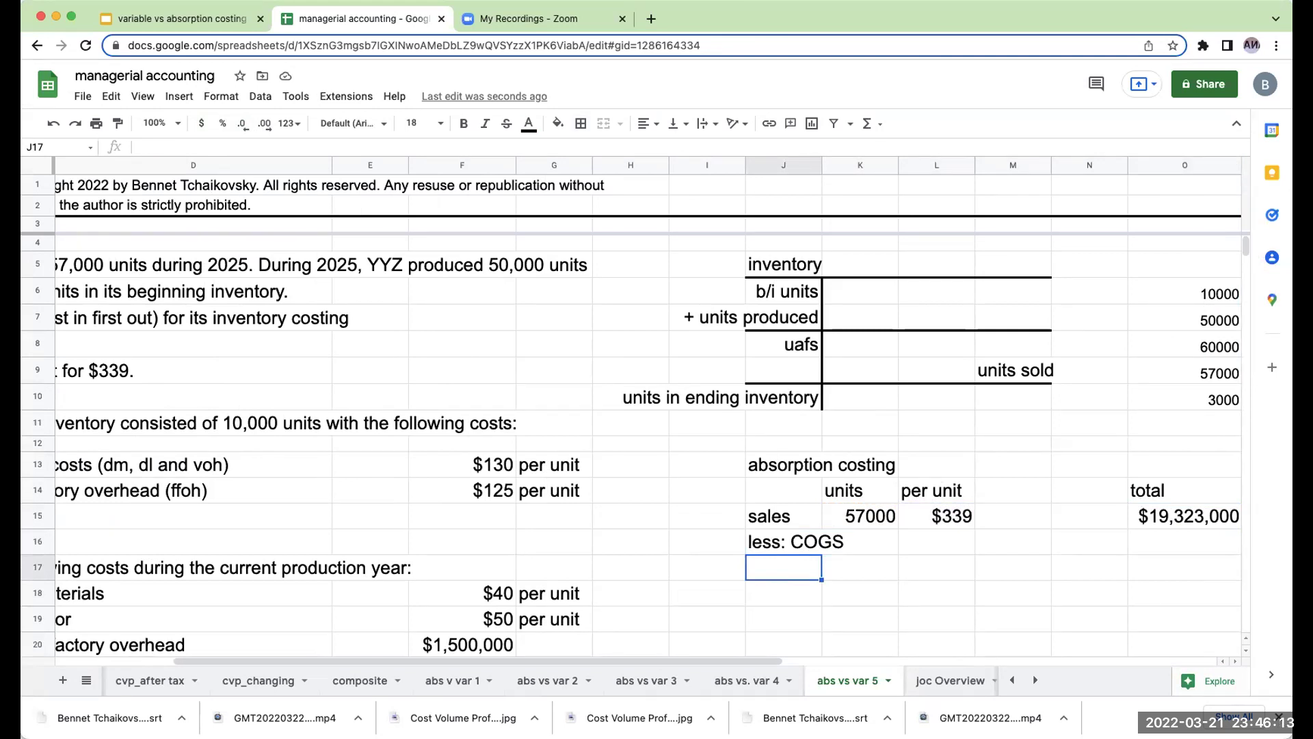
type("cy-")
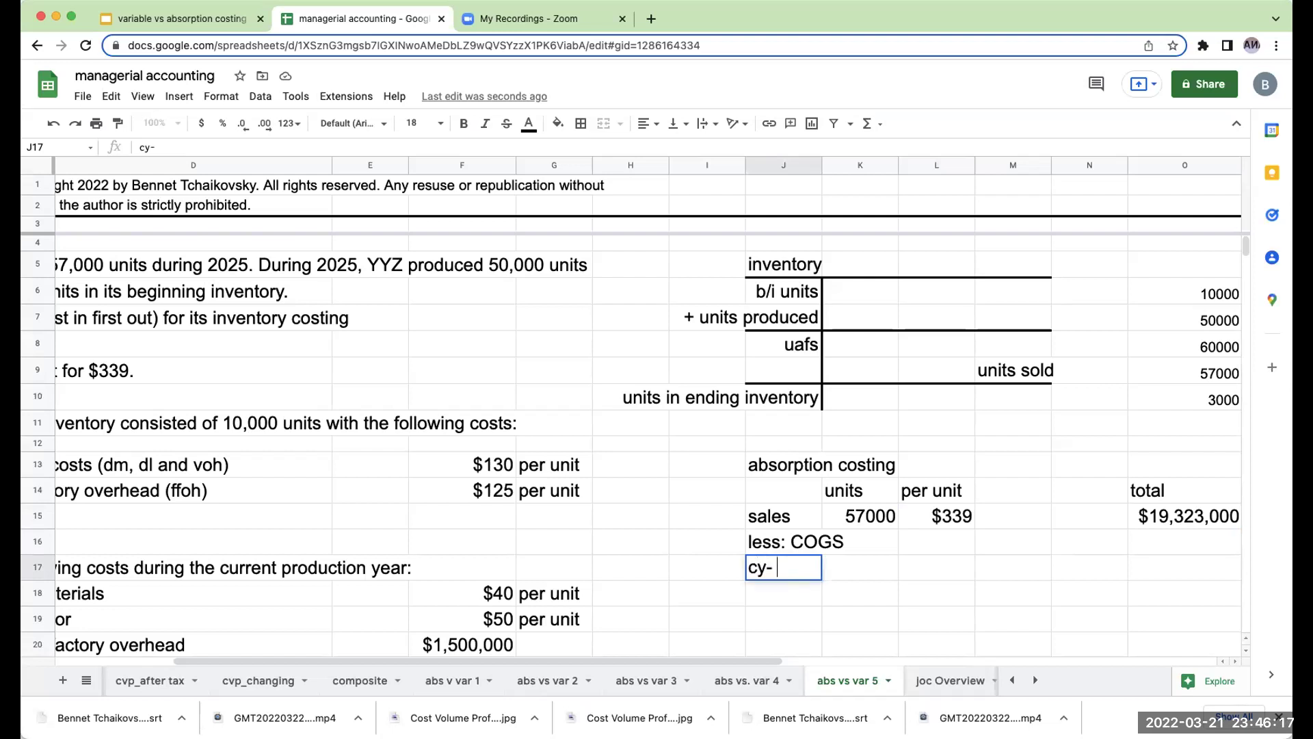
type(" cog")
key("Return")
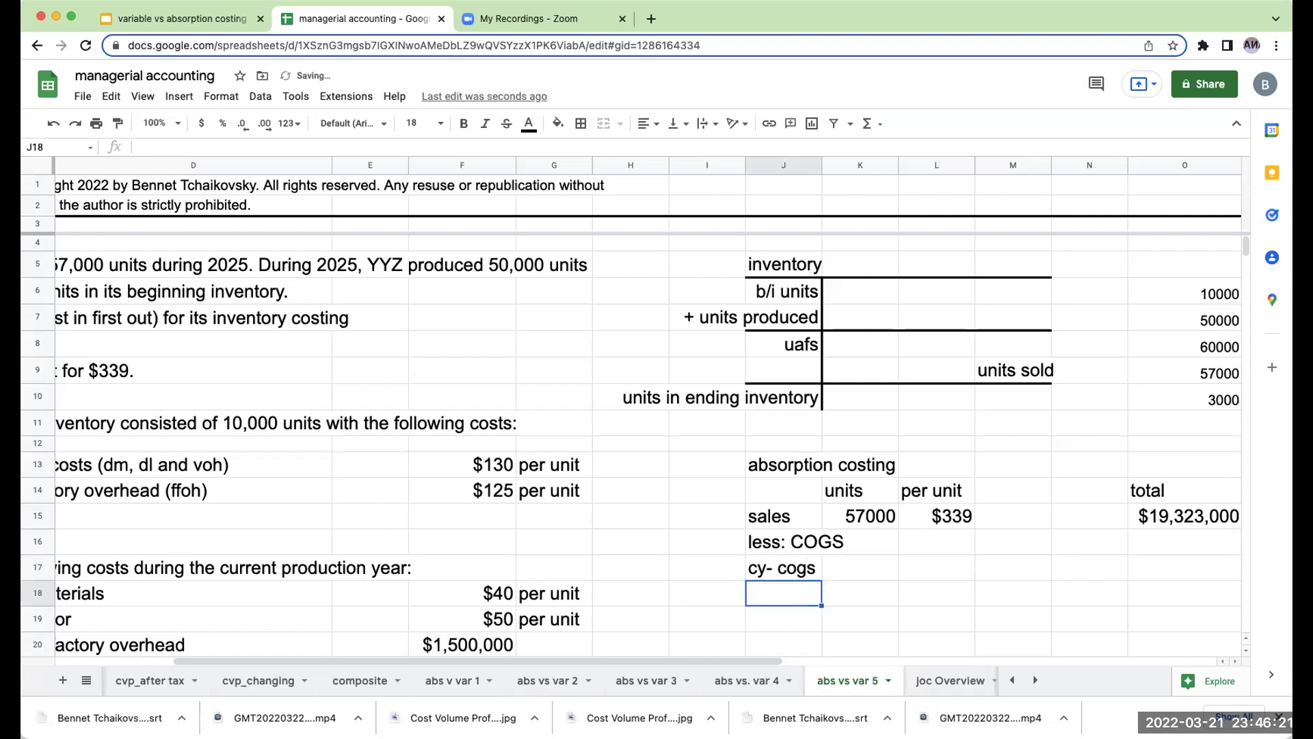
Enter 50000 units for cy- cogs in K17 and link L17 to the absorption cost per unit in G41.
left_click(859, 567)
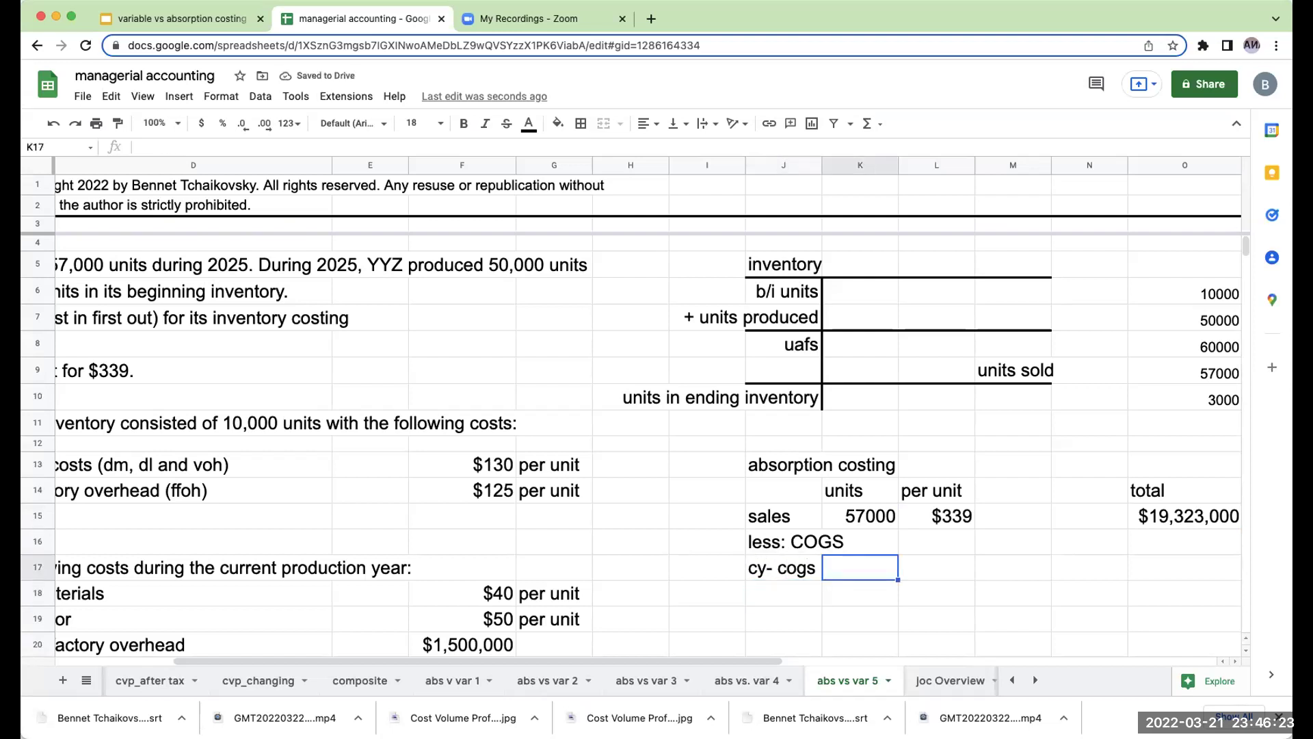
left_click(783, 567)
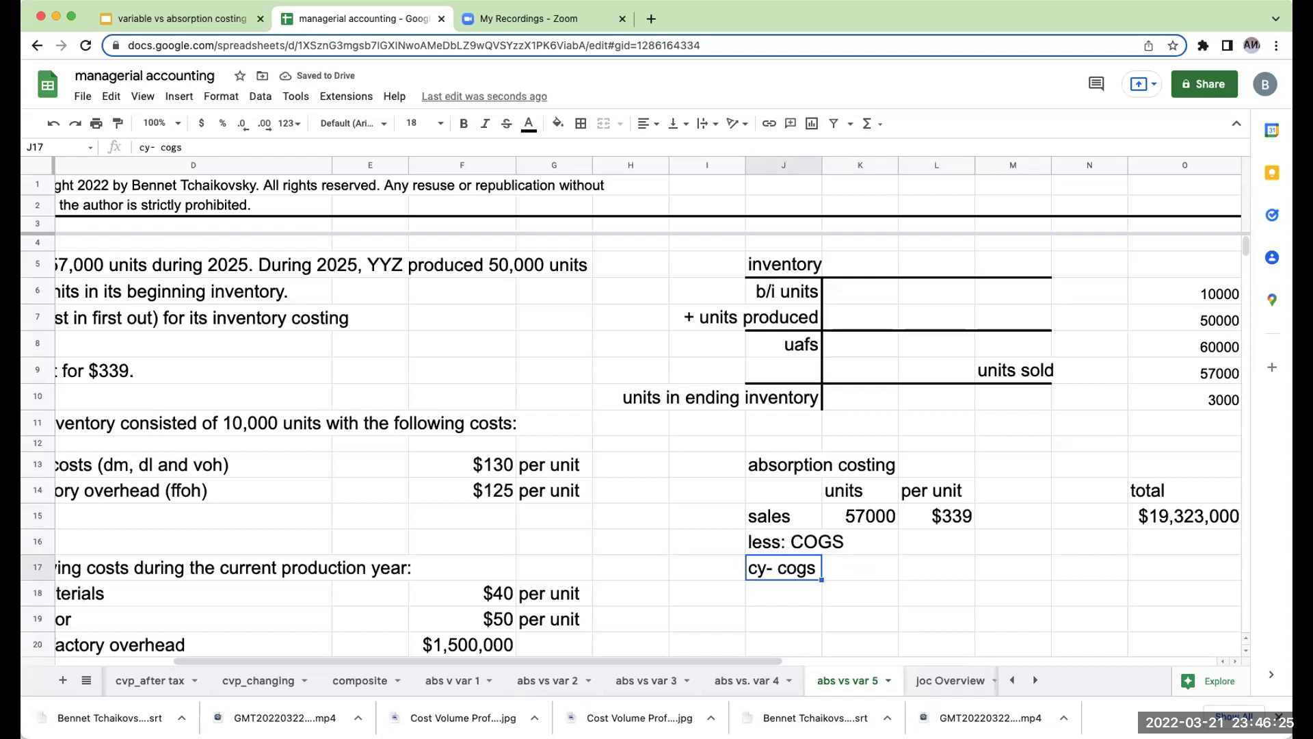
left_click(860, 567)
type("50000")
key("Tab")
type("+")
scroll(543, 523, "down", 3)
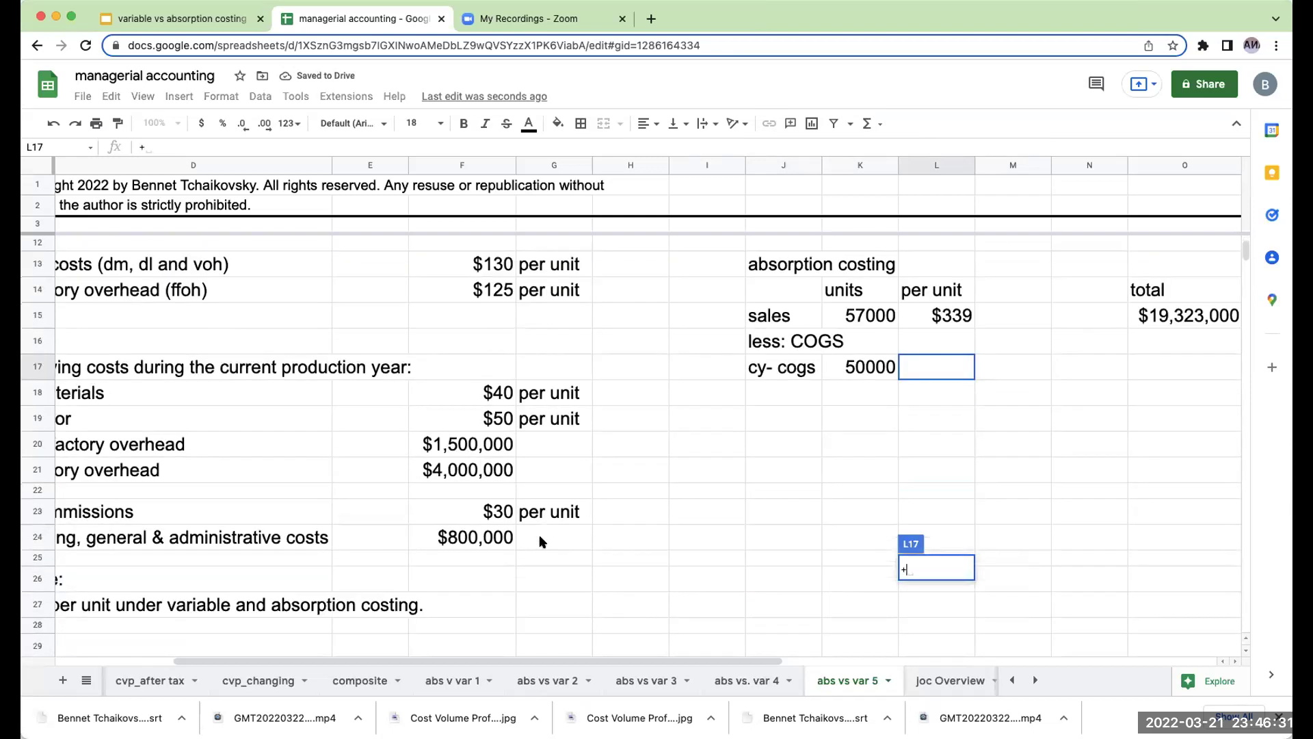
scroll(539, 535, "down", 4)
left_click(567, 619)
key("Return")
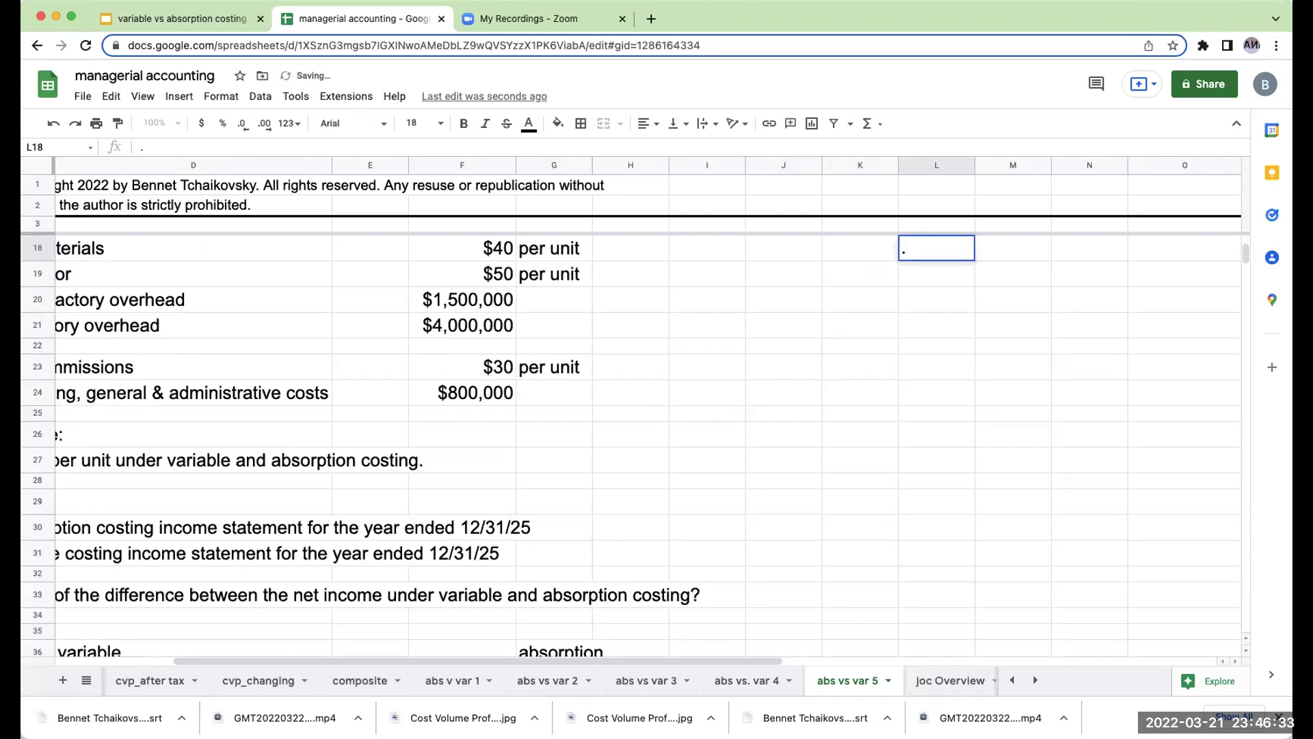
key("Down")
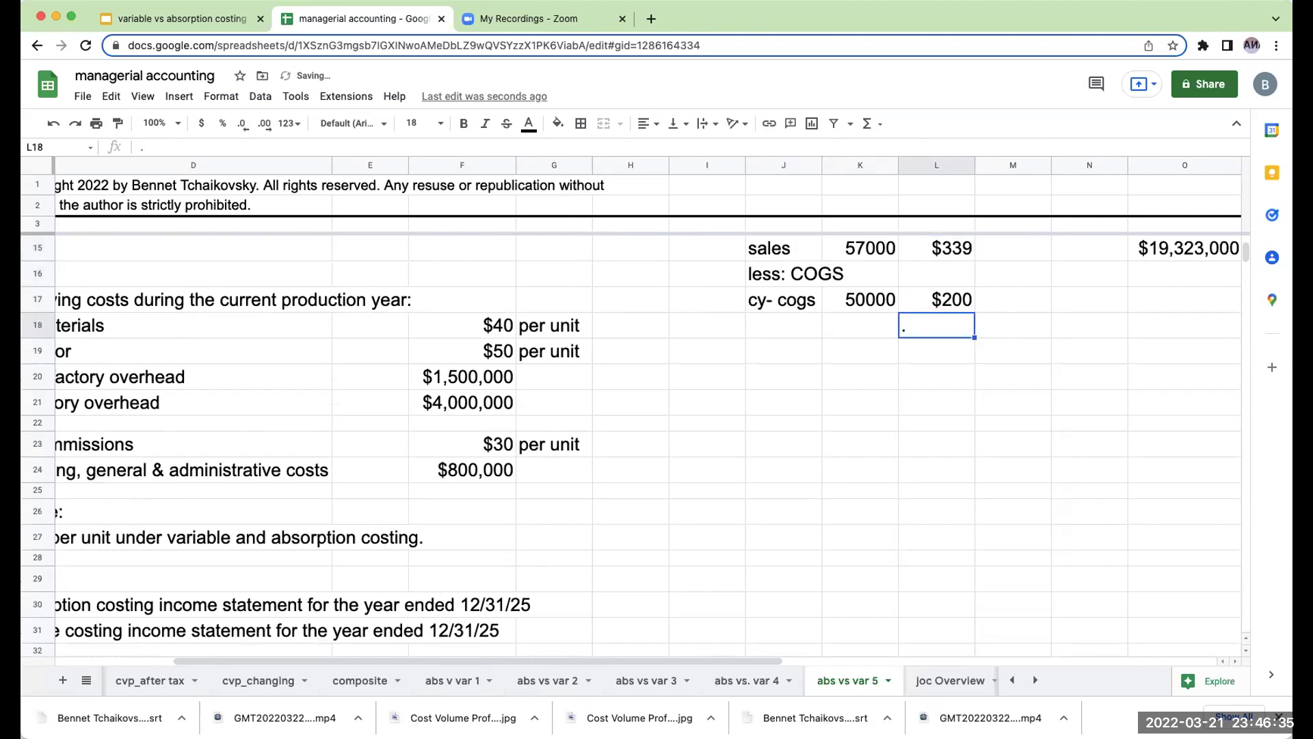
Calculate the current-year COGS in M17 as K17*L17 and widen column M to fit the amount.
key("Right")
type("+")
key("Left")
key("Left")
type("*")
key("Left")
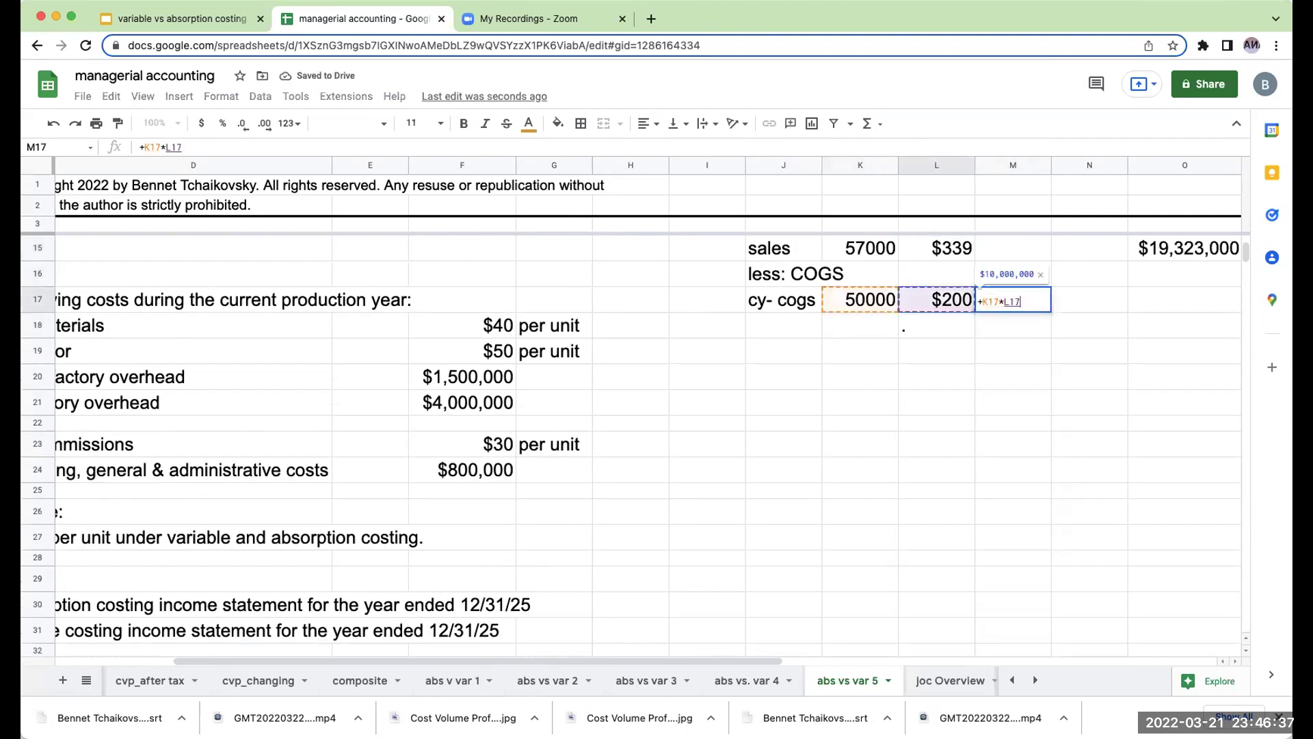
key("Return")
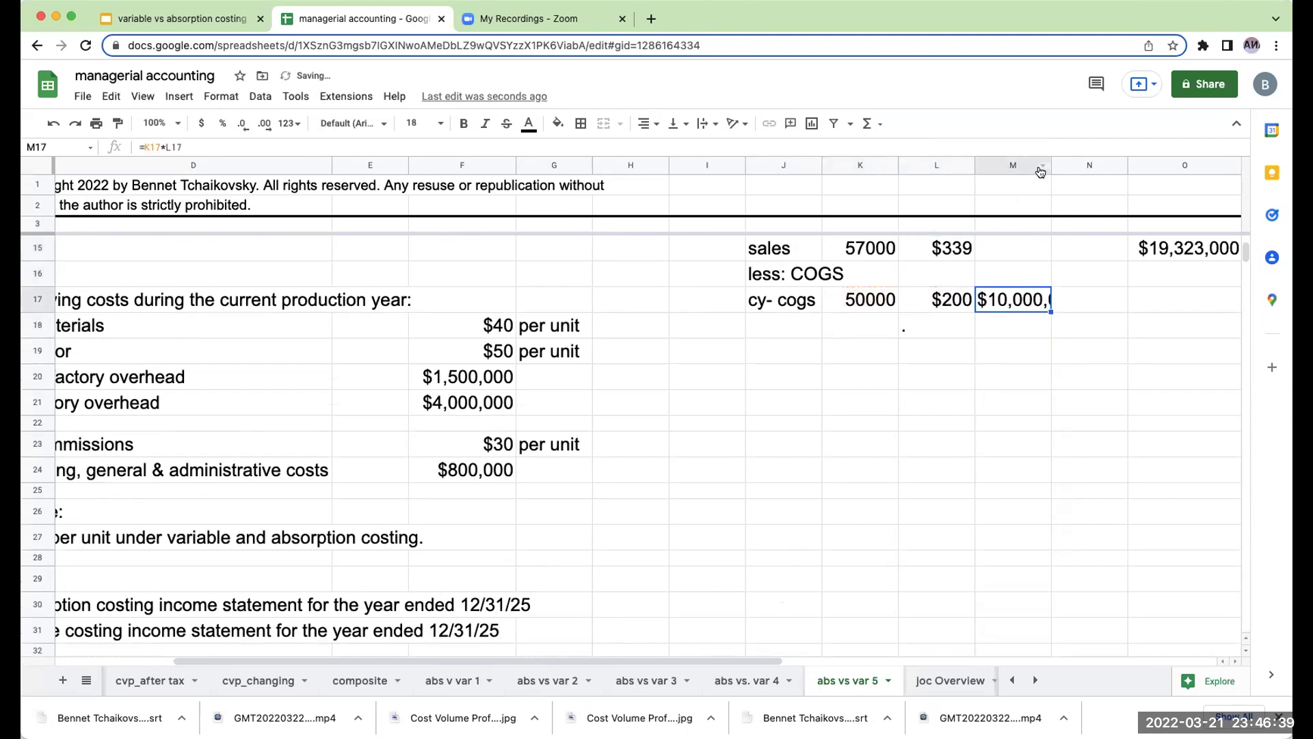
left_click_drag(1051, 165, 1096, 164)
Add the row label "b/i cogs" in J18 for the beginning inventory cost of goods sold.
left_click(767, 342)
scroll(768, 342, "up", 3)
left_click(784, 422)
type("b/i")
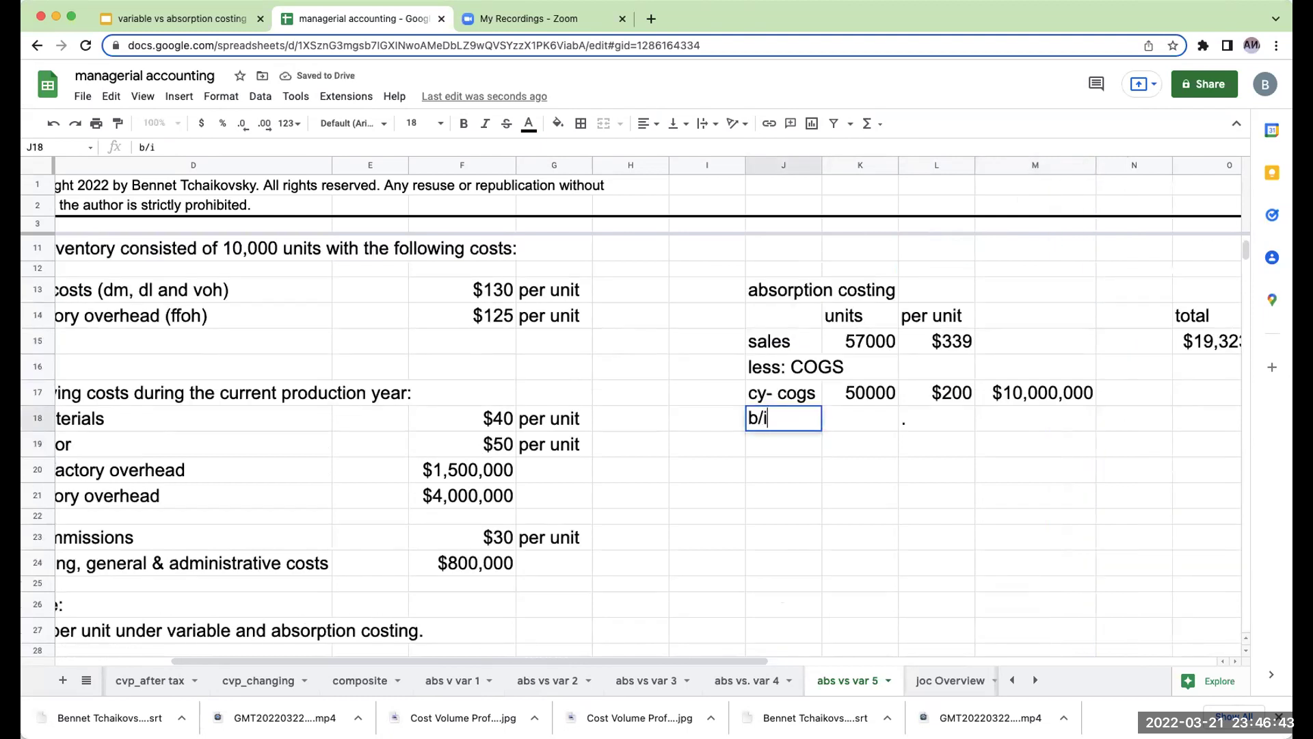
type(" cogs")
key("Tab")
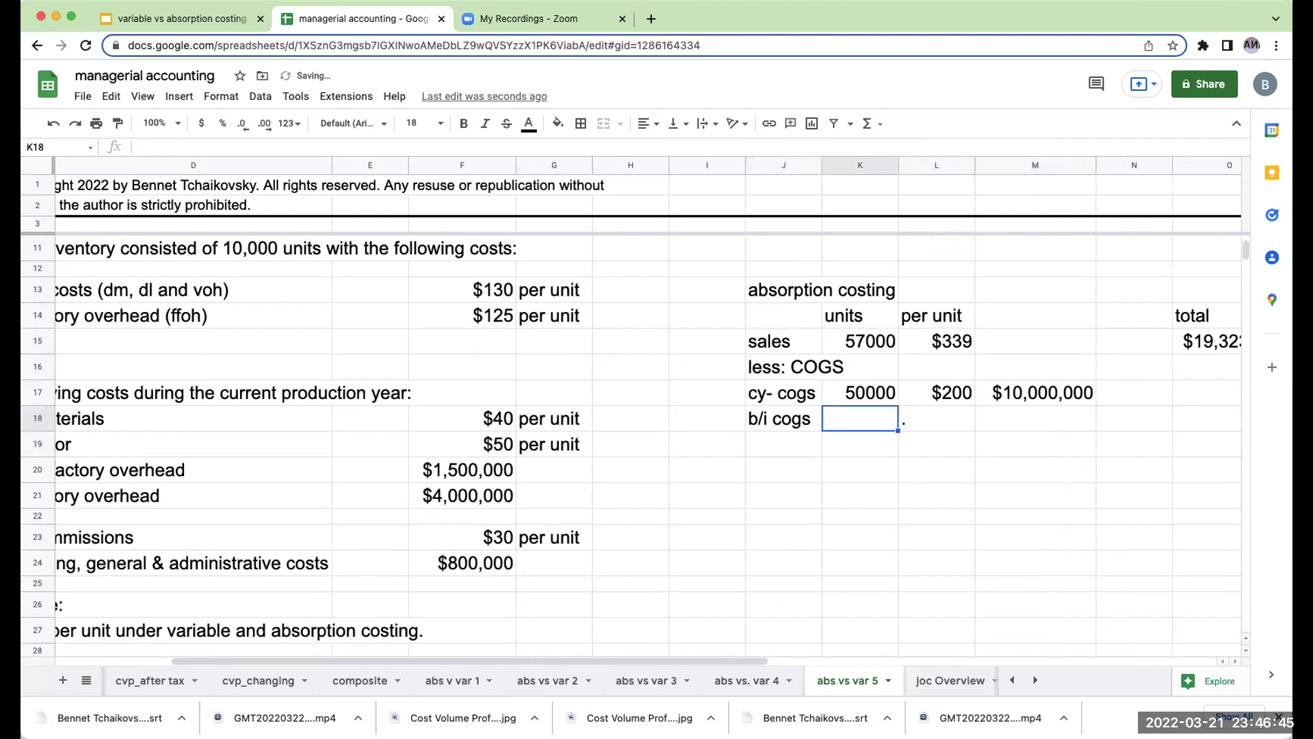
Enter 7000 units for b/i cogs in K18.
left_click(860, 393)
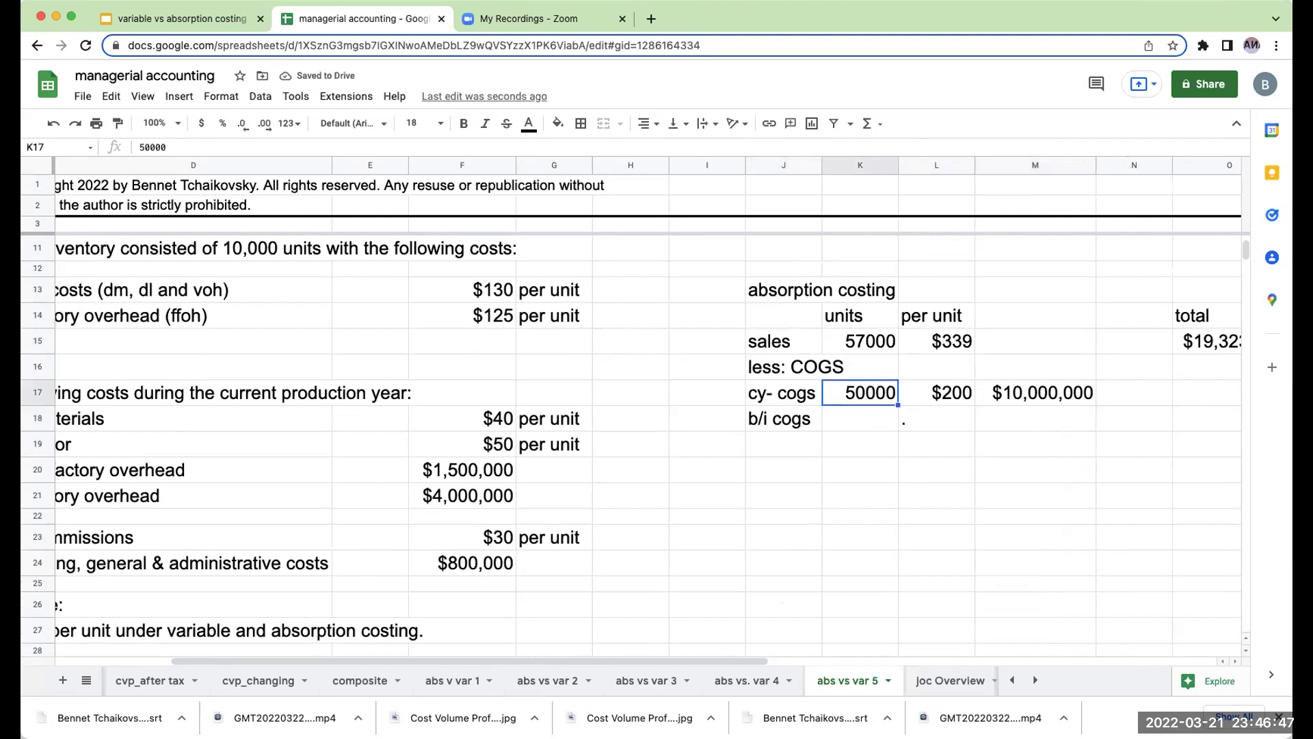
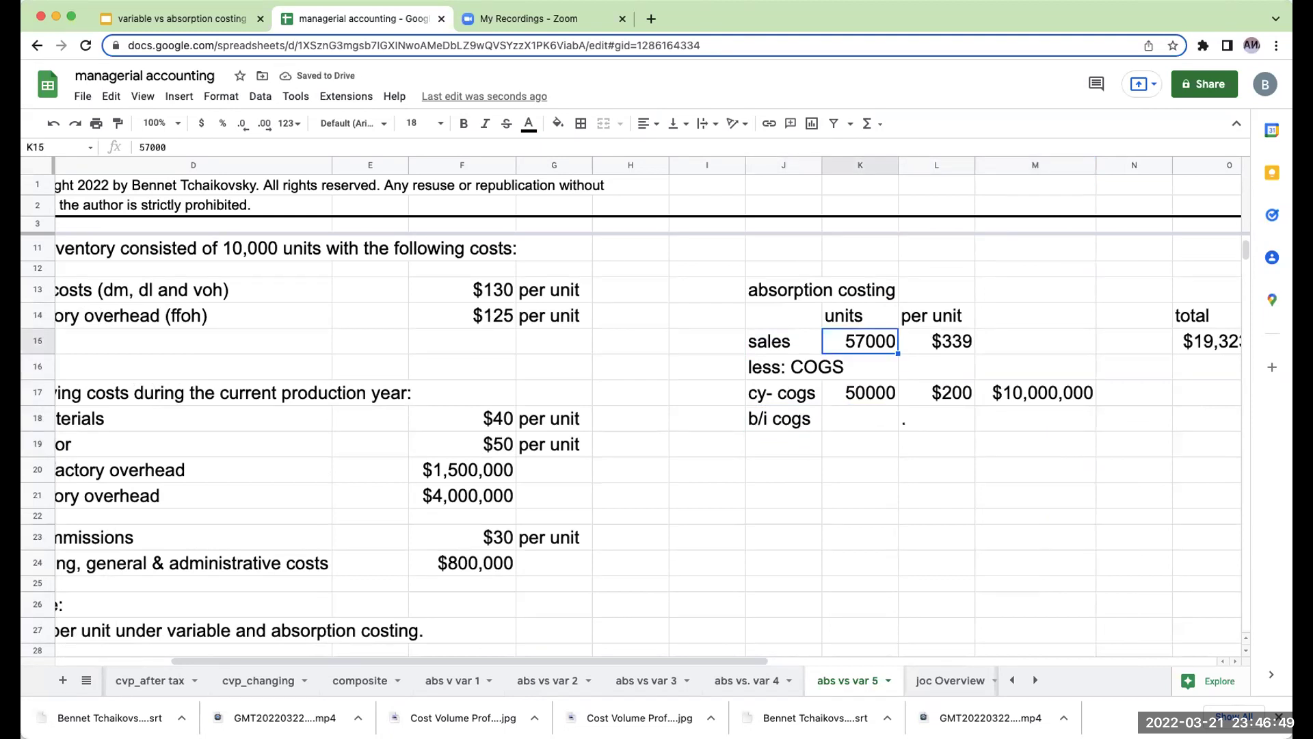
key("Down")
key("Down")
key("Down")
type("7000")
key("Return")
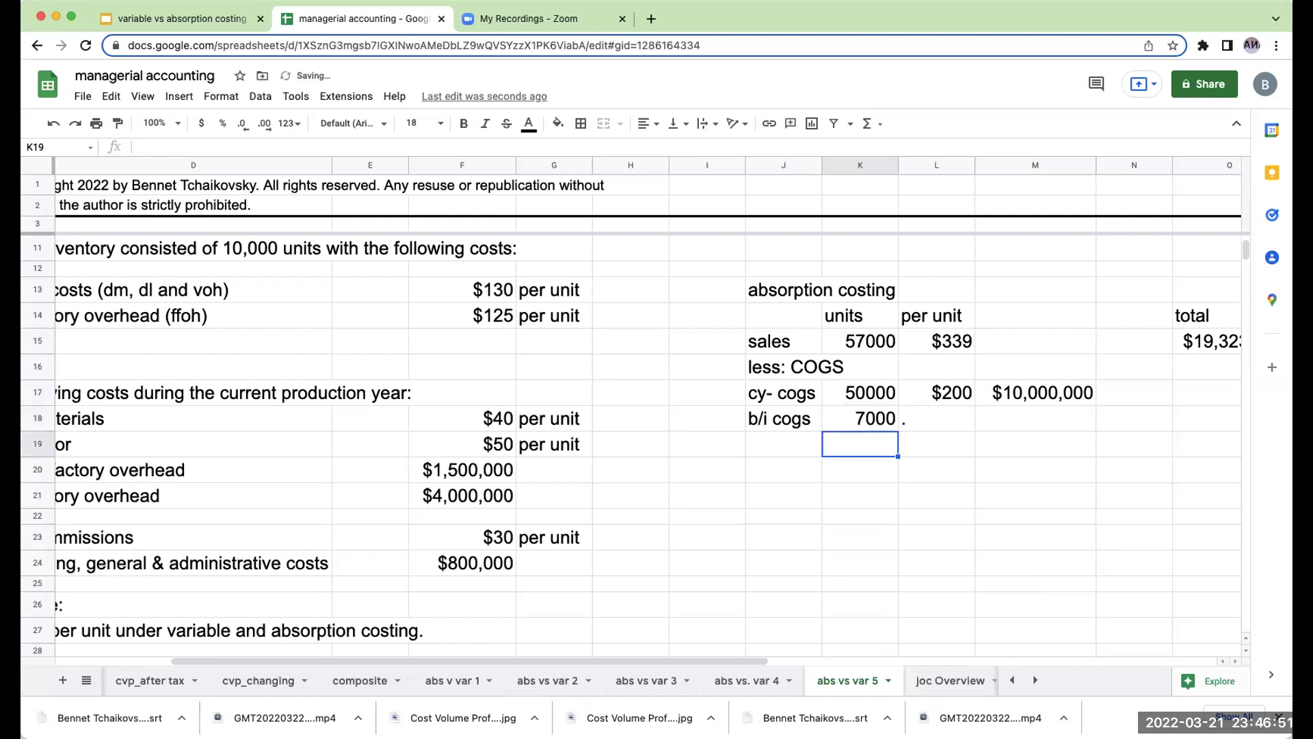
Calculate the beginning inventory's total cost per unit in F15 by adding the variable cost in F13 and fixed factory overhead in F14.
left_click(937, 418)
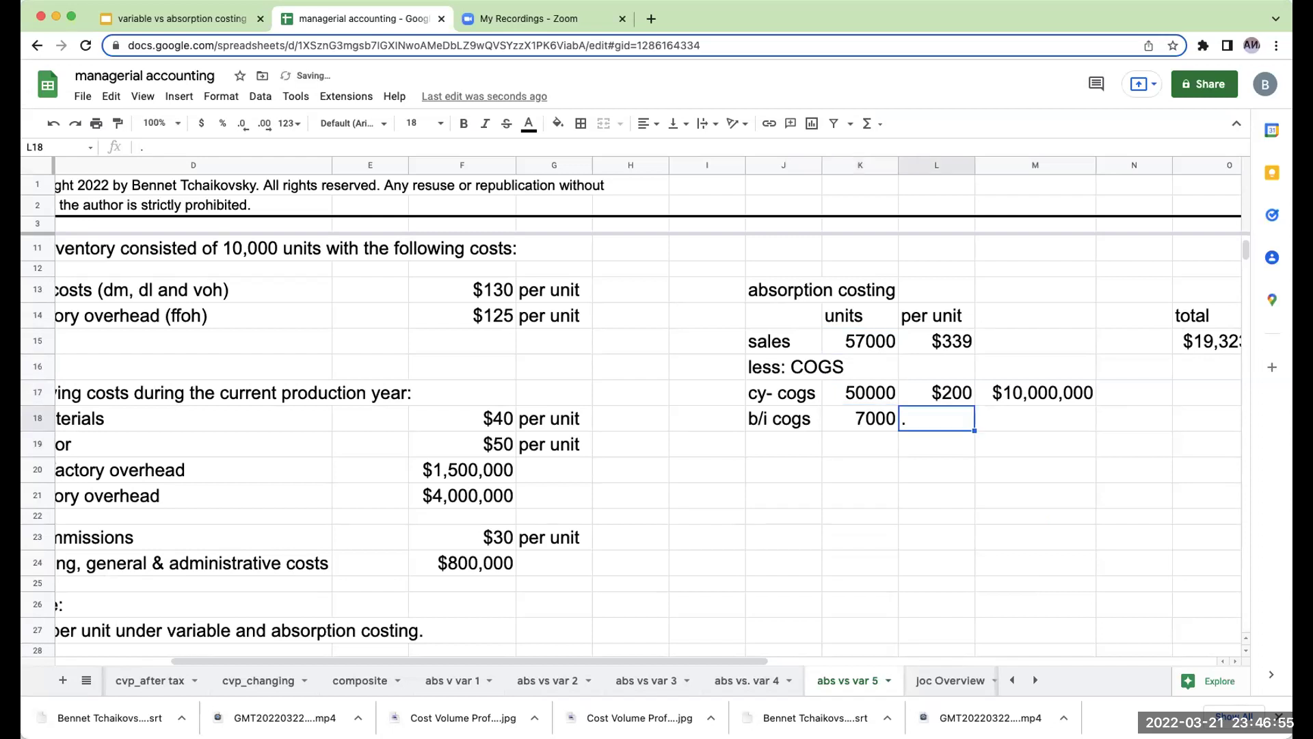
key("Left")
key("Left")
key("Left")
key("Left")
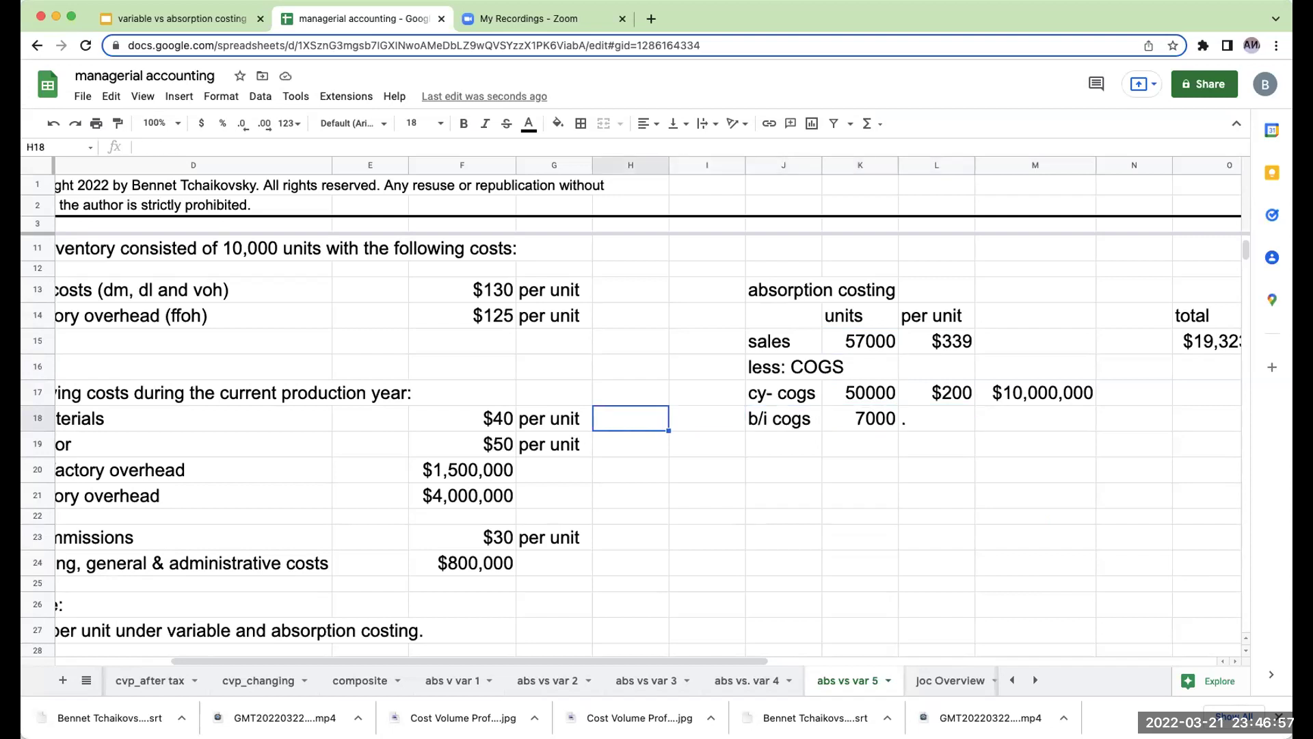
key("Left")
key("Left")
key("Up")
key("Up")
key("Up")
key("Left")
key("Left")
key("Left")
key("Left")
key("Right")
key("Right")
key("Right")
key("Right")
key("Right")
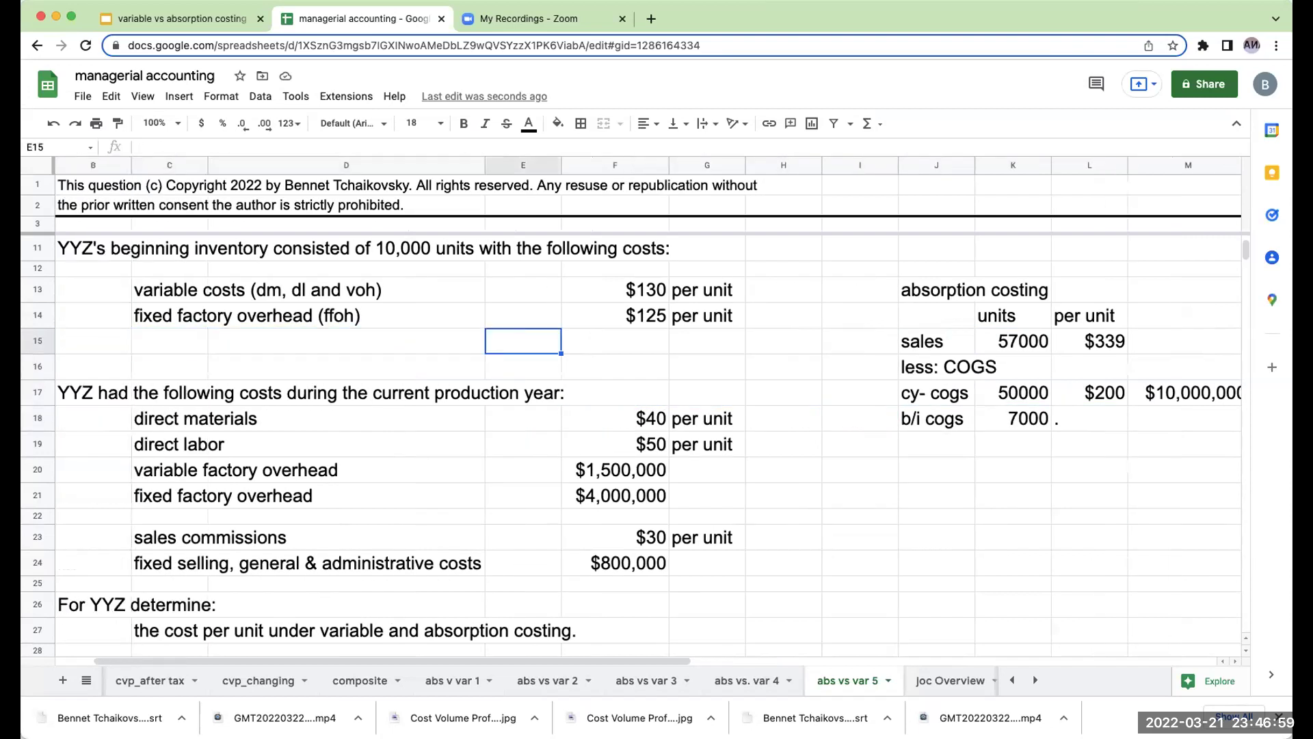
key("Left")
type("+")
key("Up")
key("Up")
type("+")
key("Up")
key("Return")
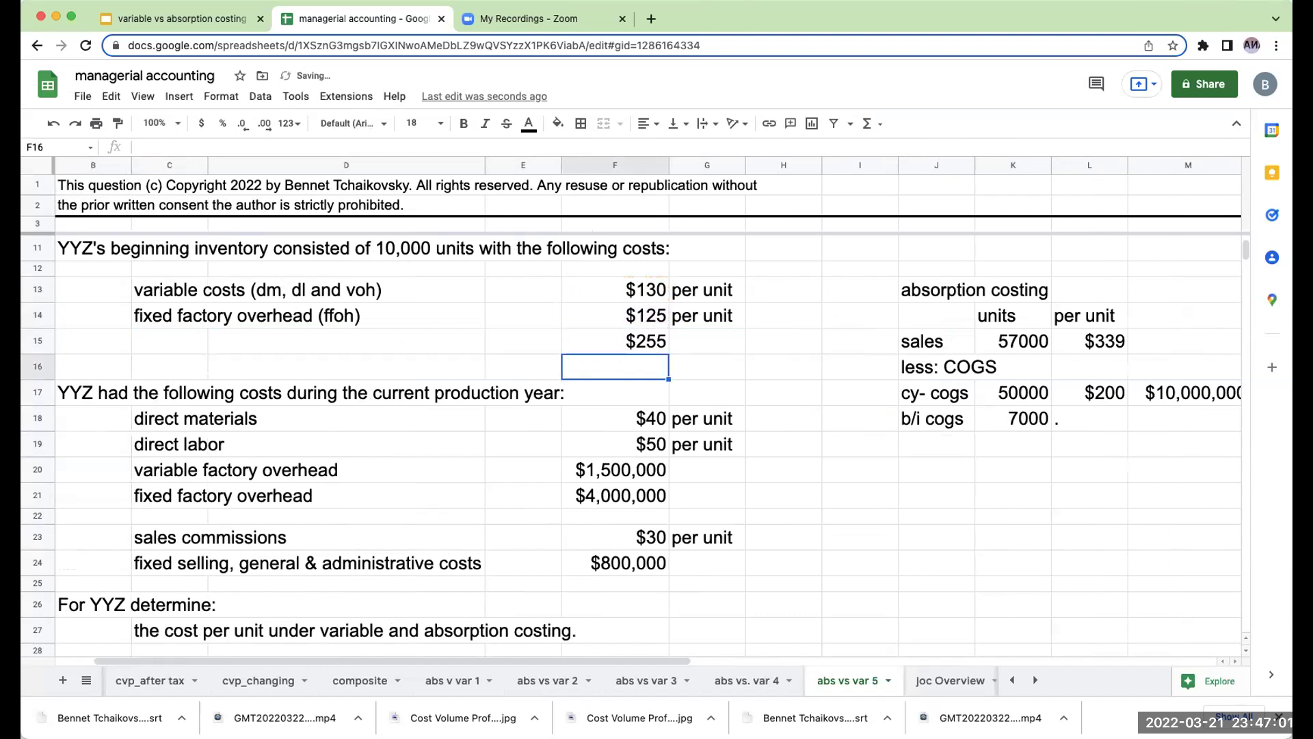
Link the b/i cogs per-unit cost in L18 to the beginning inventory unit cost in F15.
key("Right")
key("Right")
key("Down")
key("Right")
key("Right")
key("Right")
key("Down")
key("Right")
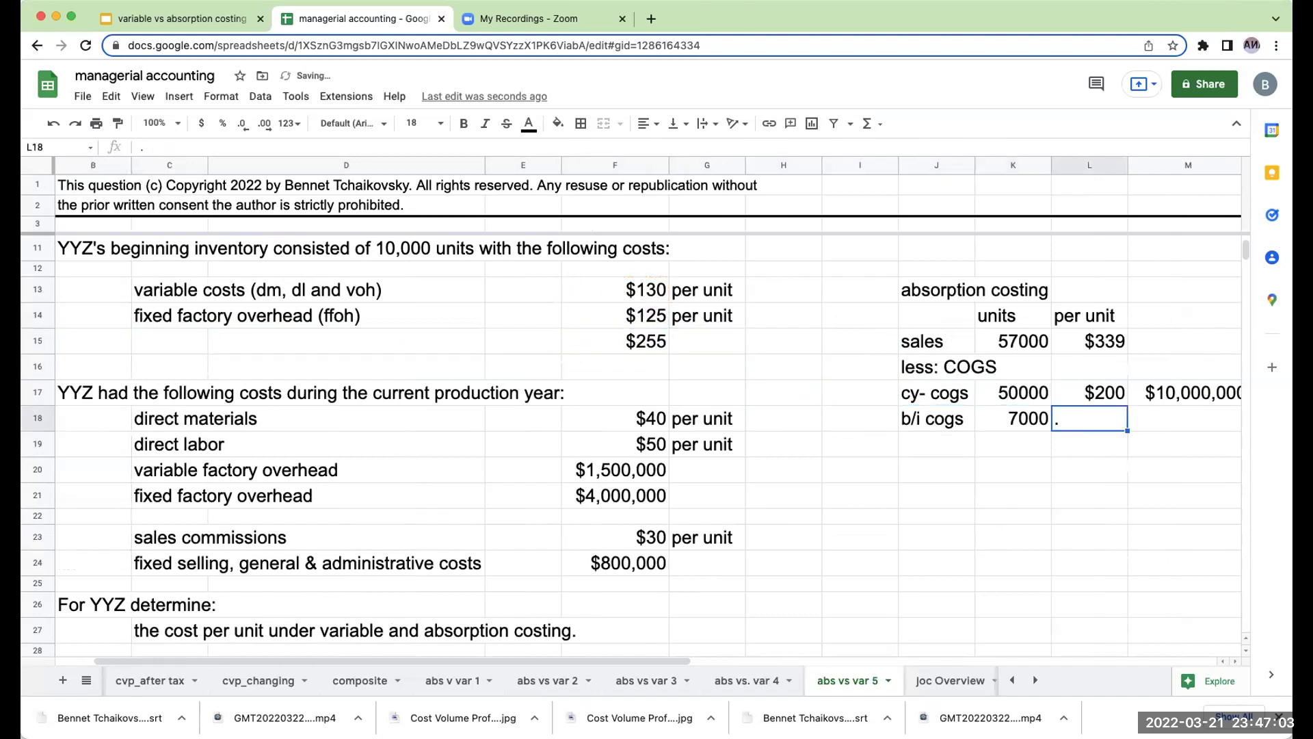
type("+")
key("Left")
key("Left")
key("Left")
key("Left")
key("Left")
key("Left")
key("Up")
key("Up")
key("Up")
key("Return")
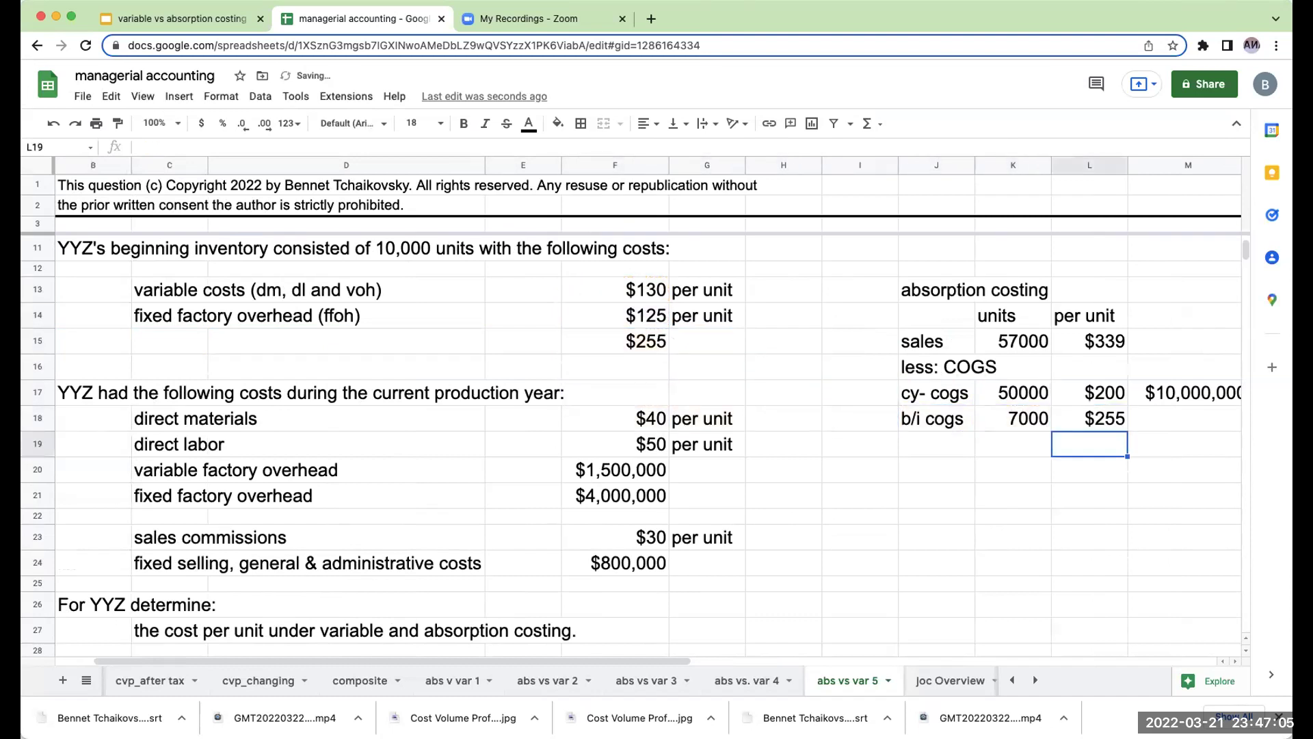
Calculate the beginning inventory COGS in M18 as K18*L18.
left_click(1183, 418)
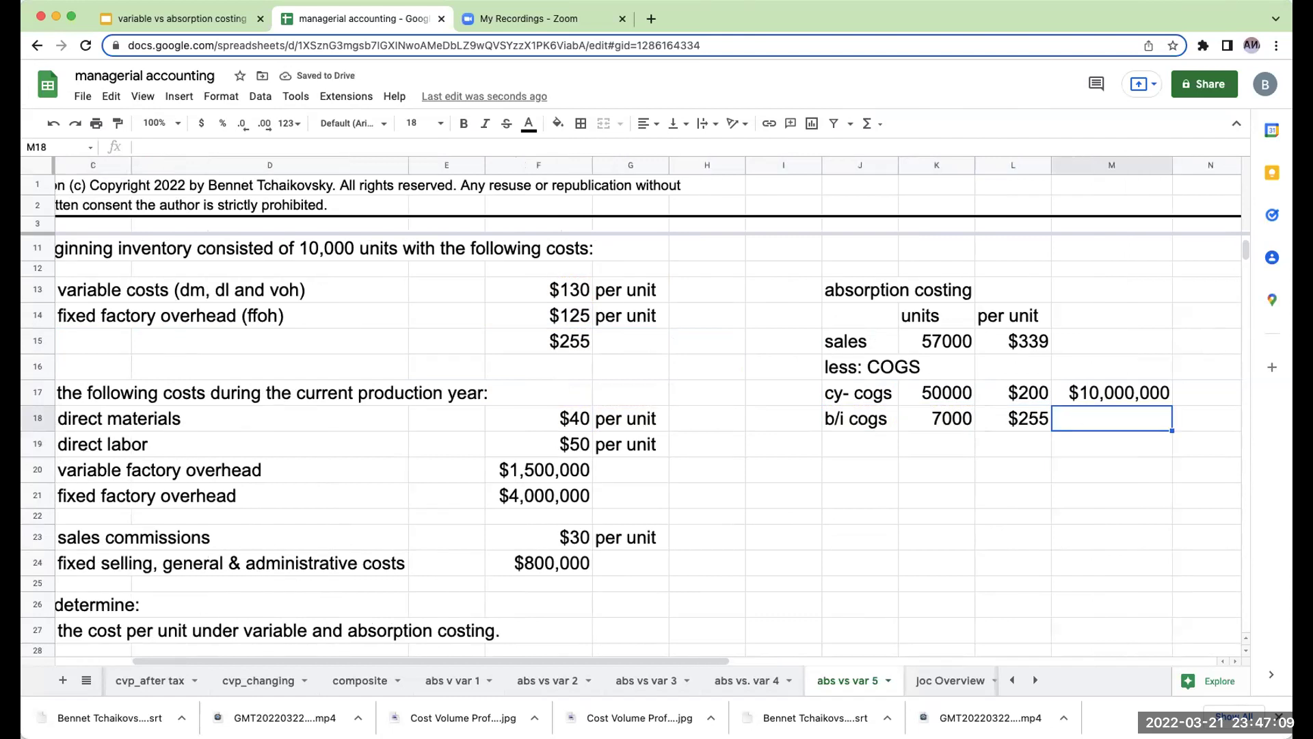
type("+")
key("Left")
key("Left")
type("*")
key("Left")
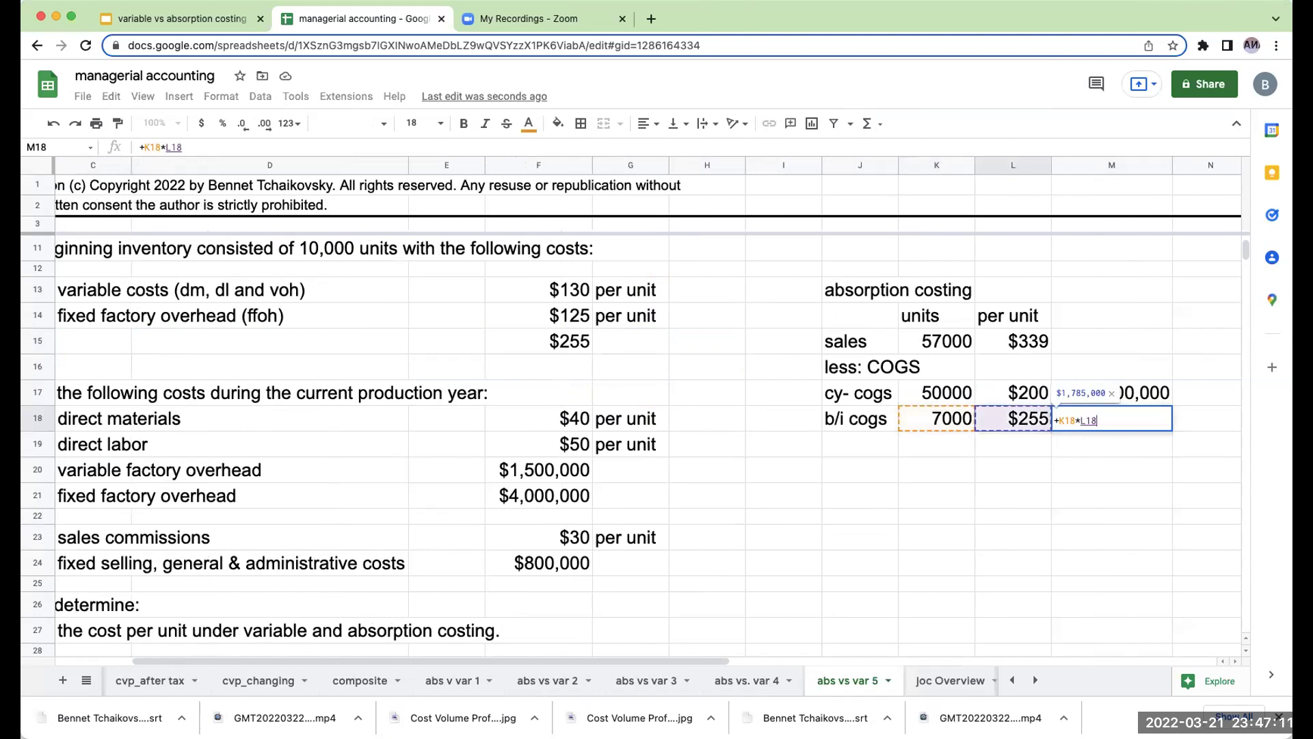
key("Return")
Add the row label "total COGS- absorption" in J19 below b/i cogs.
key("Left")
key("Left")
key("Left")
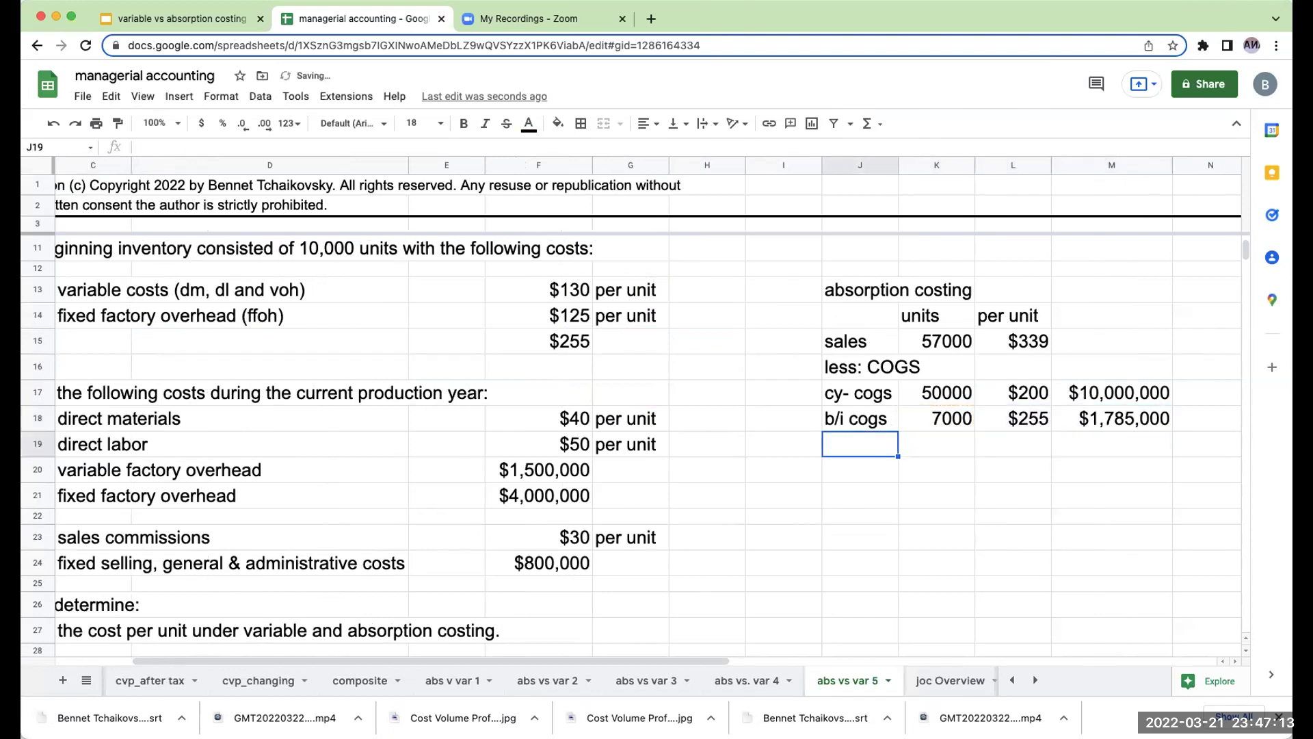
type("total COGS")
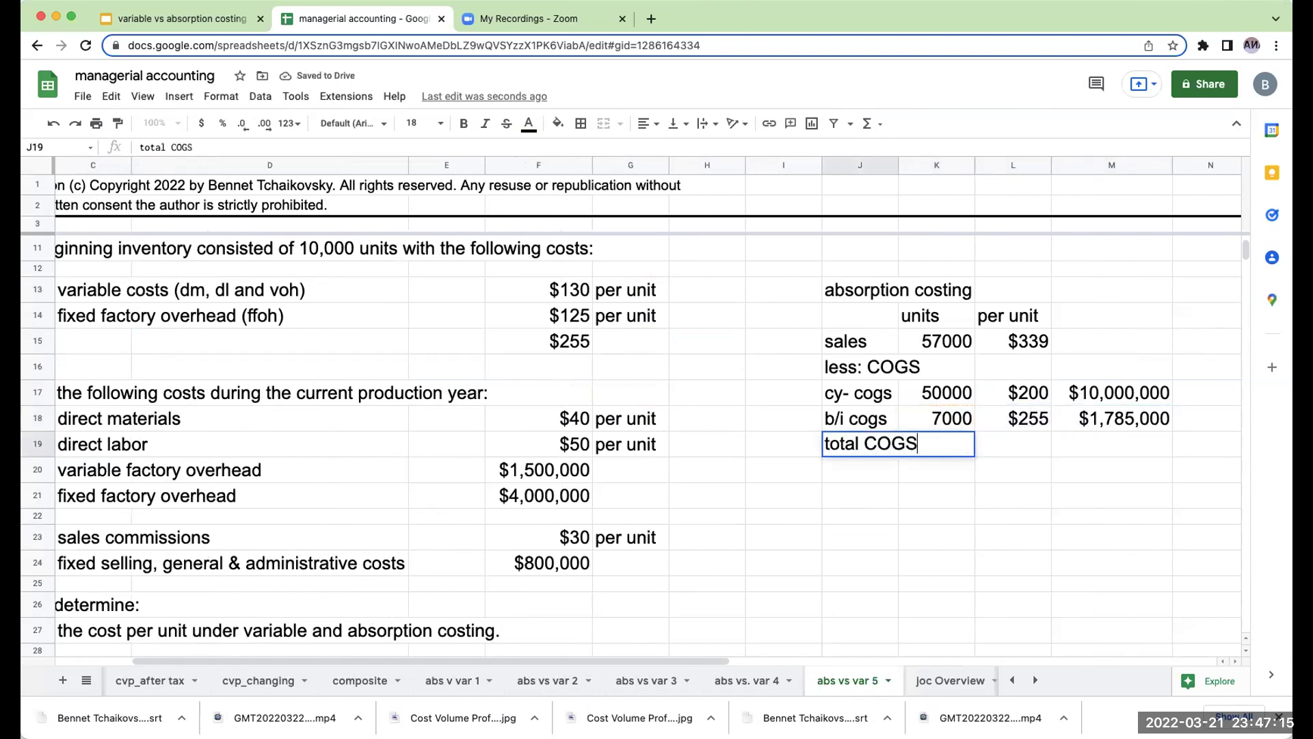
type("- absorption")
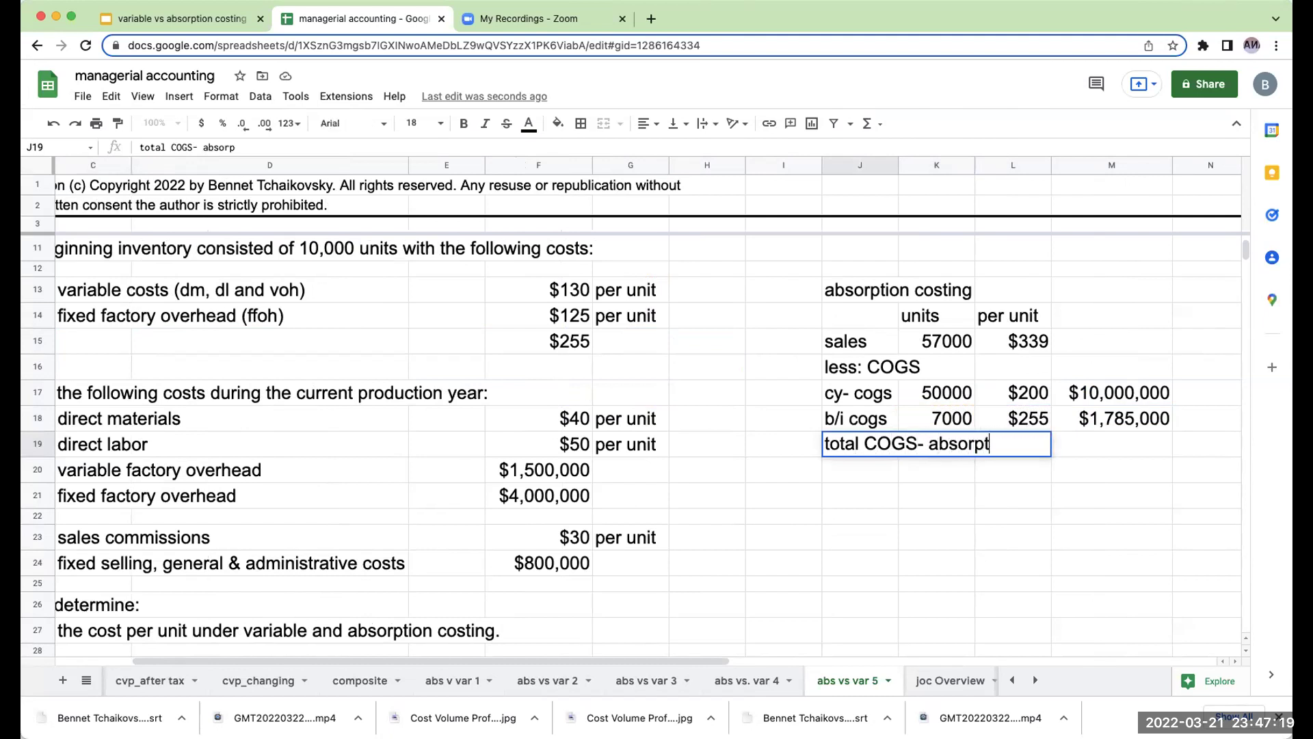
key("Return")
Calculate total absorption COGS in O19 as the sum of the cy- cogs and b/i cogs amounts in M17 and M18.
key("Up")
key("Right")
key("Right")
key("Right")
key("Right")
key("Right")
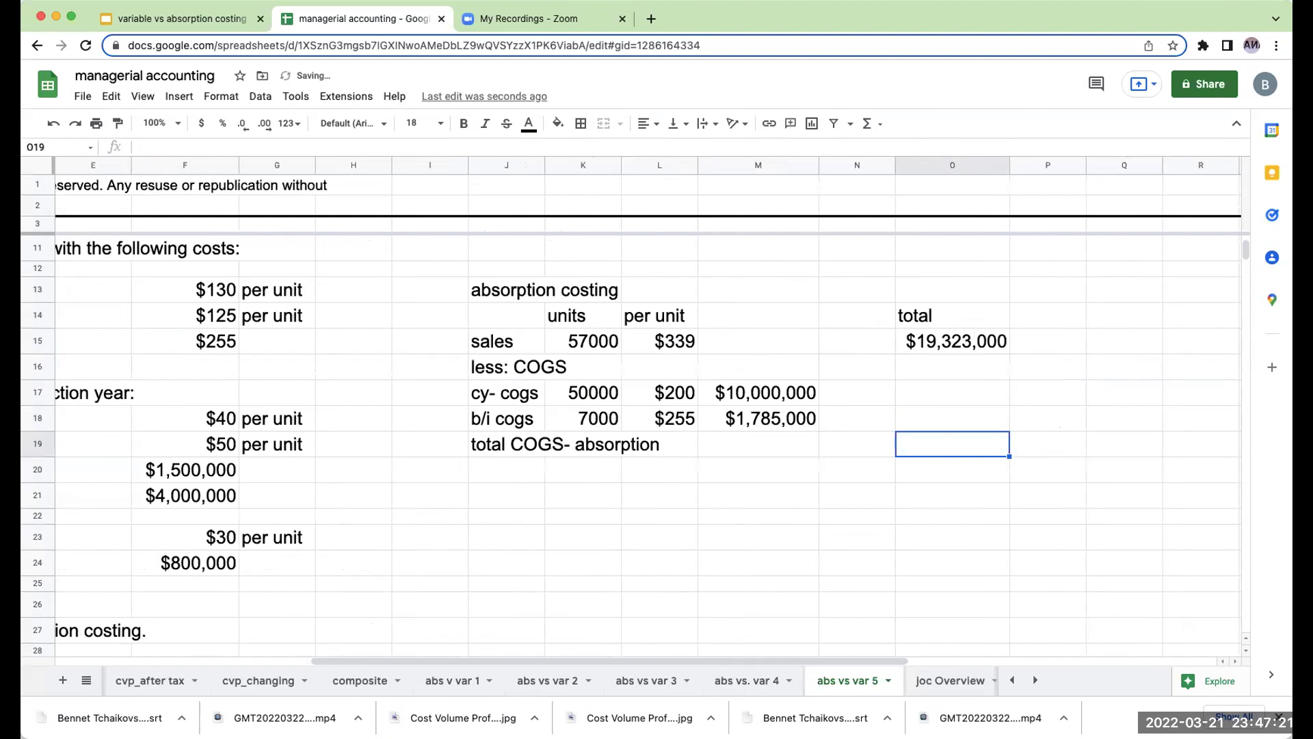
type("+")
key("Left")
key("Left")
key("Up")
key("Up")
type("+")
key("Left")
key("Up")
key("Return")
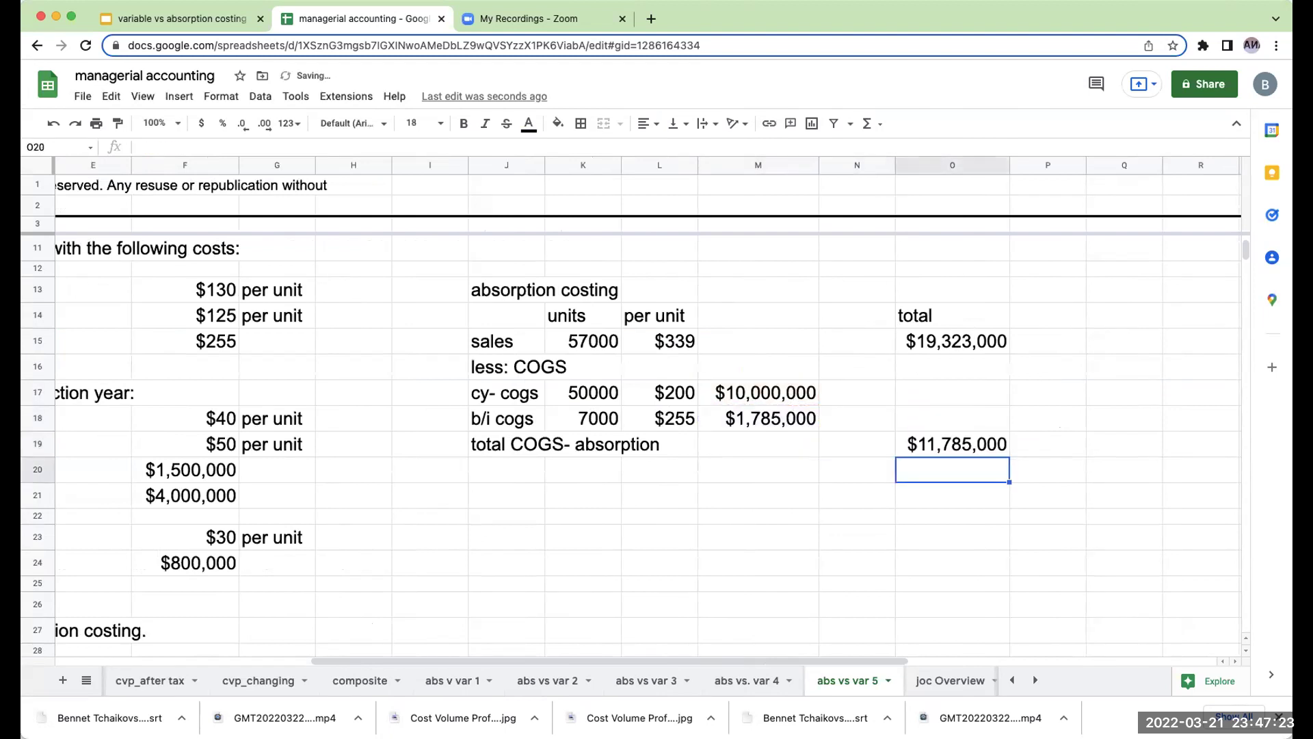
Add the row labels "less: SG&A" in J20 and "sales comm" in J21.
key("Left")
key("Left")
key("Left")
key("Left")
key("Left")
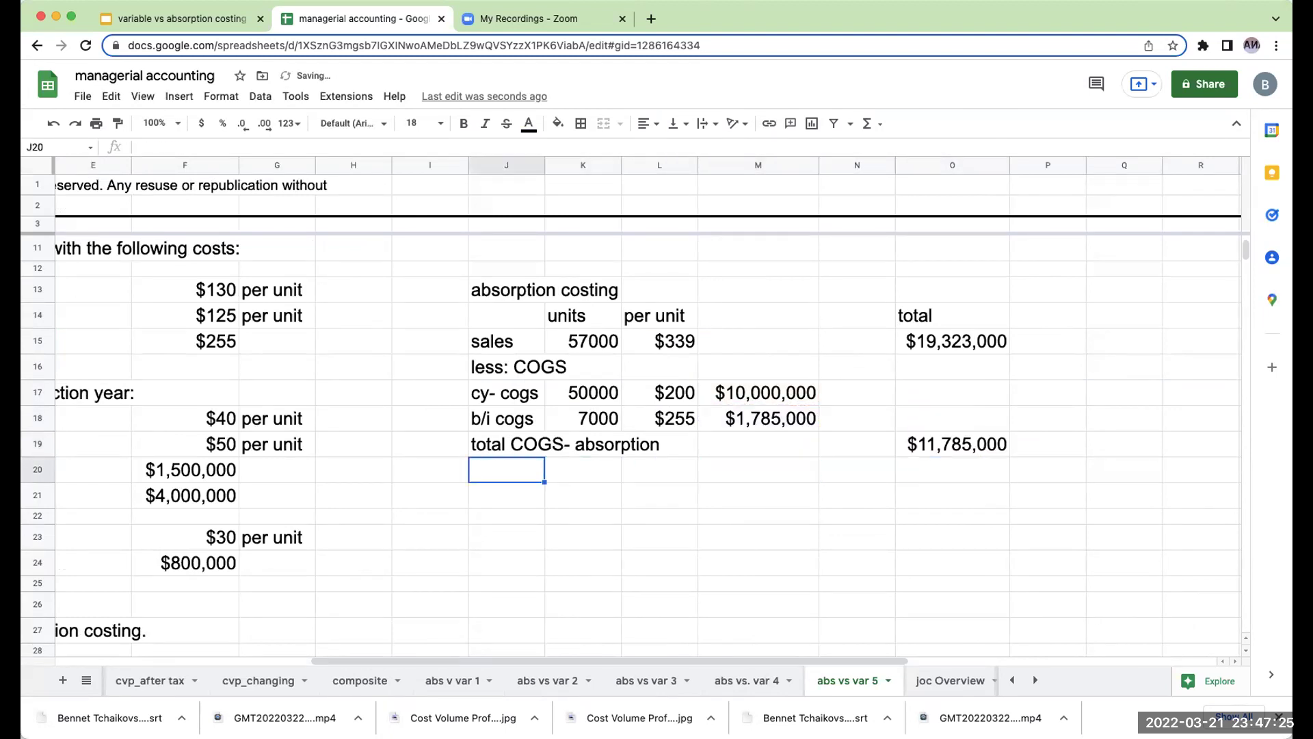
type("less: SG&A")
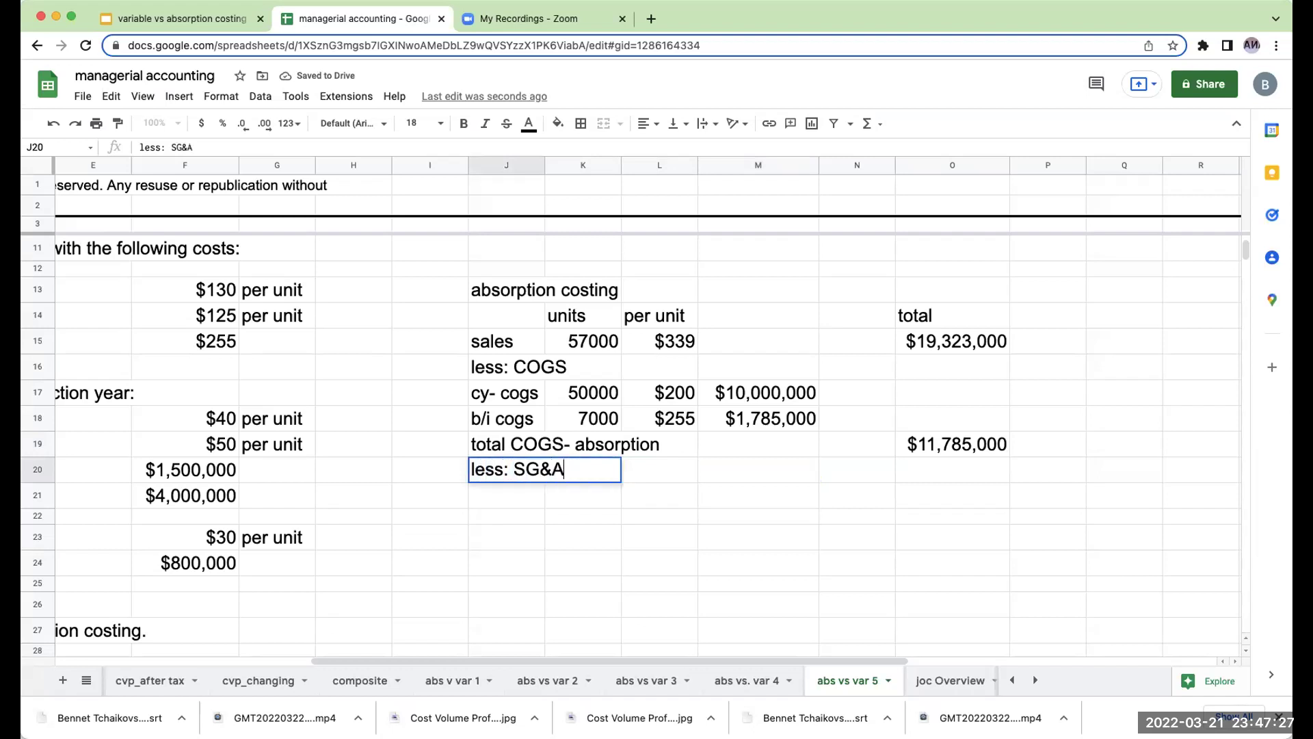
key("Return")
type("sales comm")
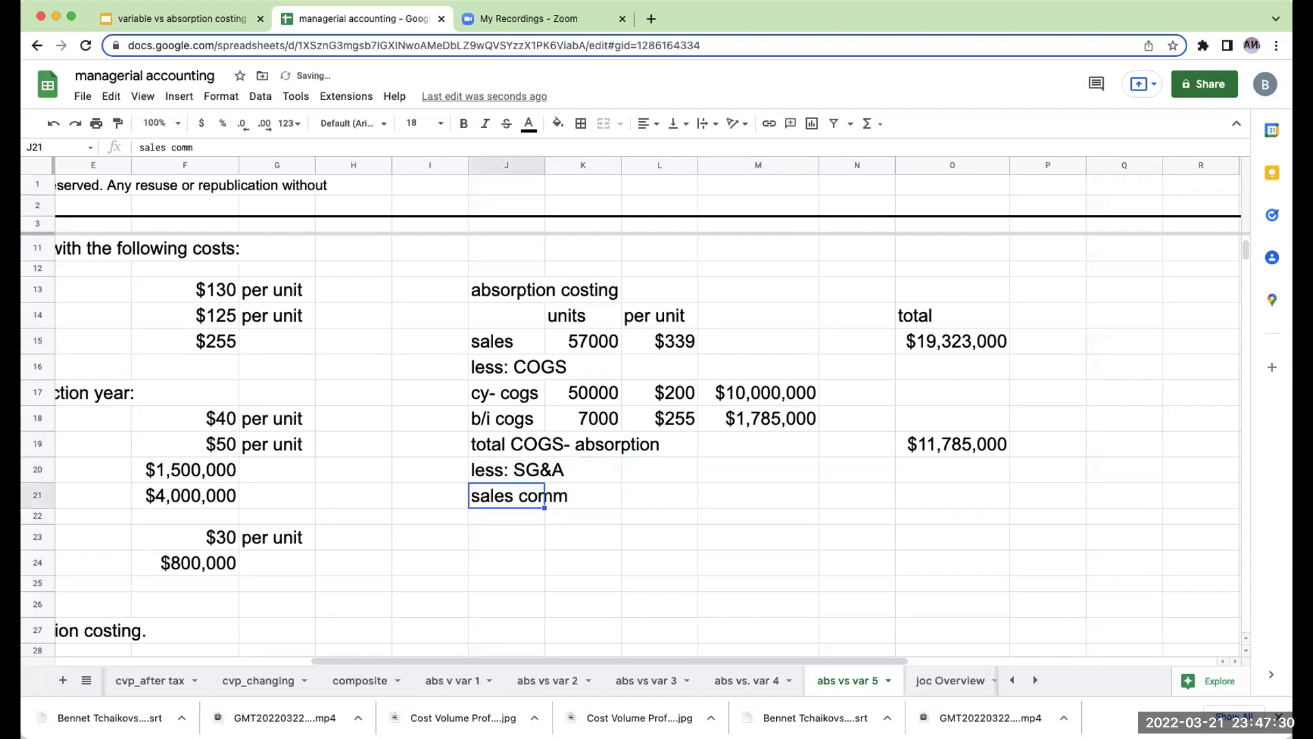
Enter 57000 units for sales commissions in K21 and link L21 to the per-unit sales commission in F23.
key("Tab")
type("57000")
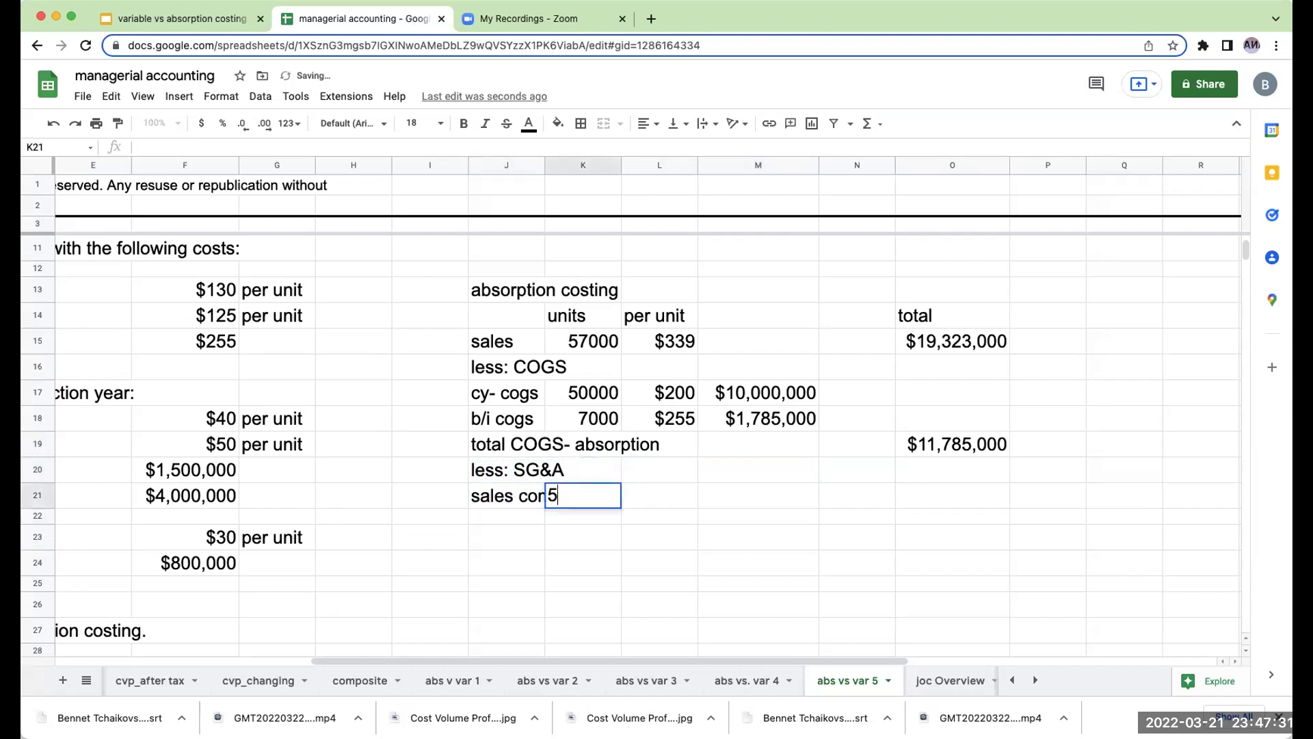
key("Tab")
type("=")
key("Left")
key("Left")
key("Left")
key("Left")
key("Left")
key("Down")
key("Down")
key("Left")
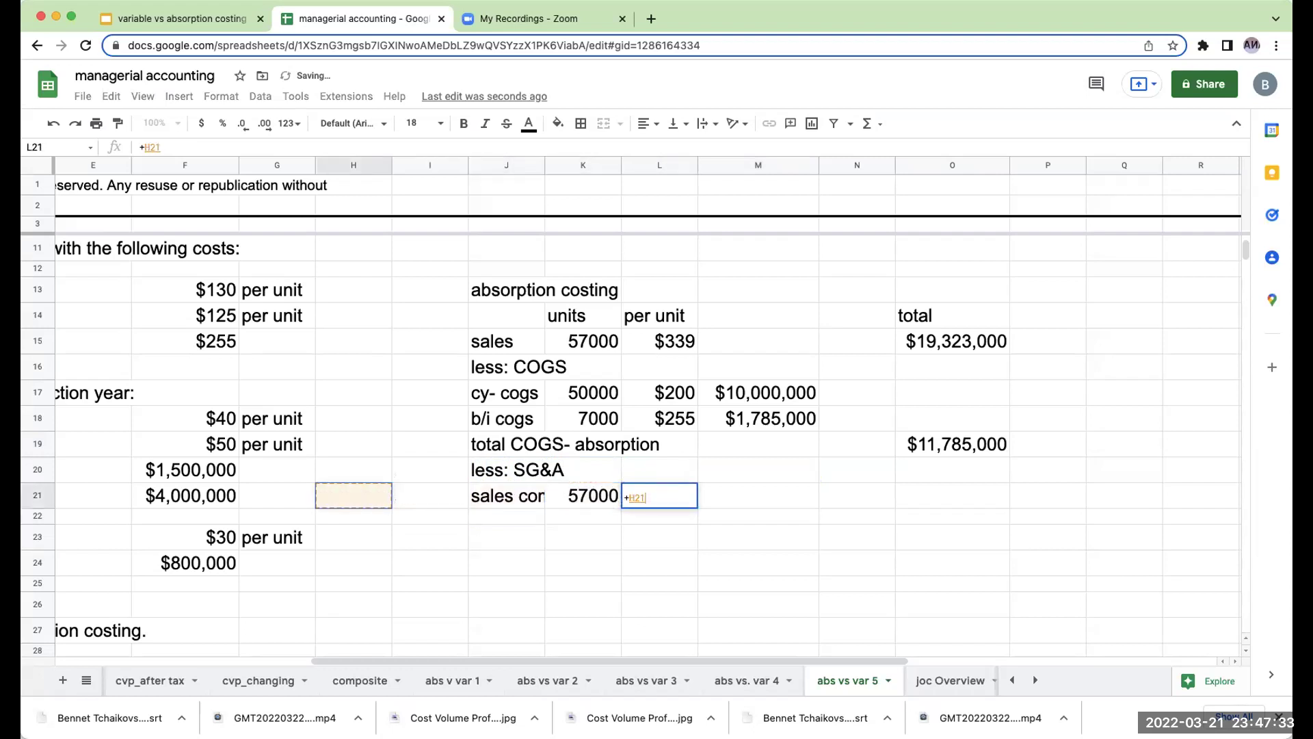
key("Return")
Calculate the total sales commissions in M21 as K21*L21.
key("Up")
key("Right")
type("=")
key("Left")
key("Left")
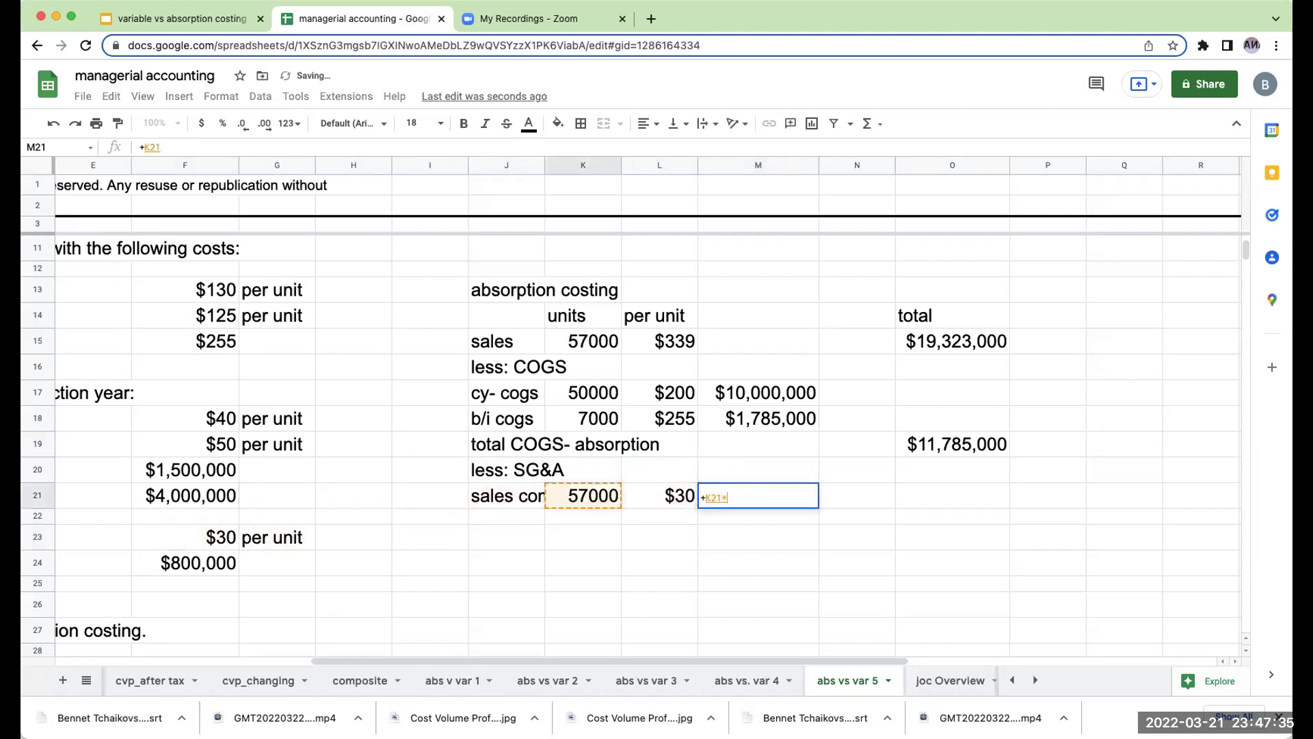
type("*")
key("Left")
key("Return")
Add the row label "SG&A" in J22 below the sales commissions row.
key("Left")
key("Left")
key("Left")
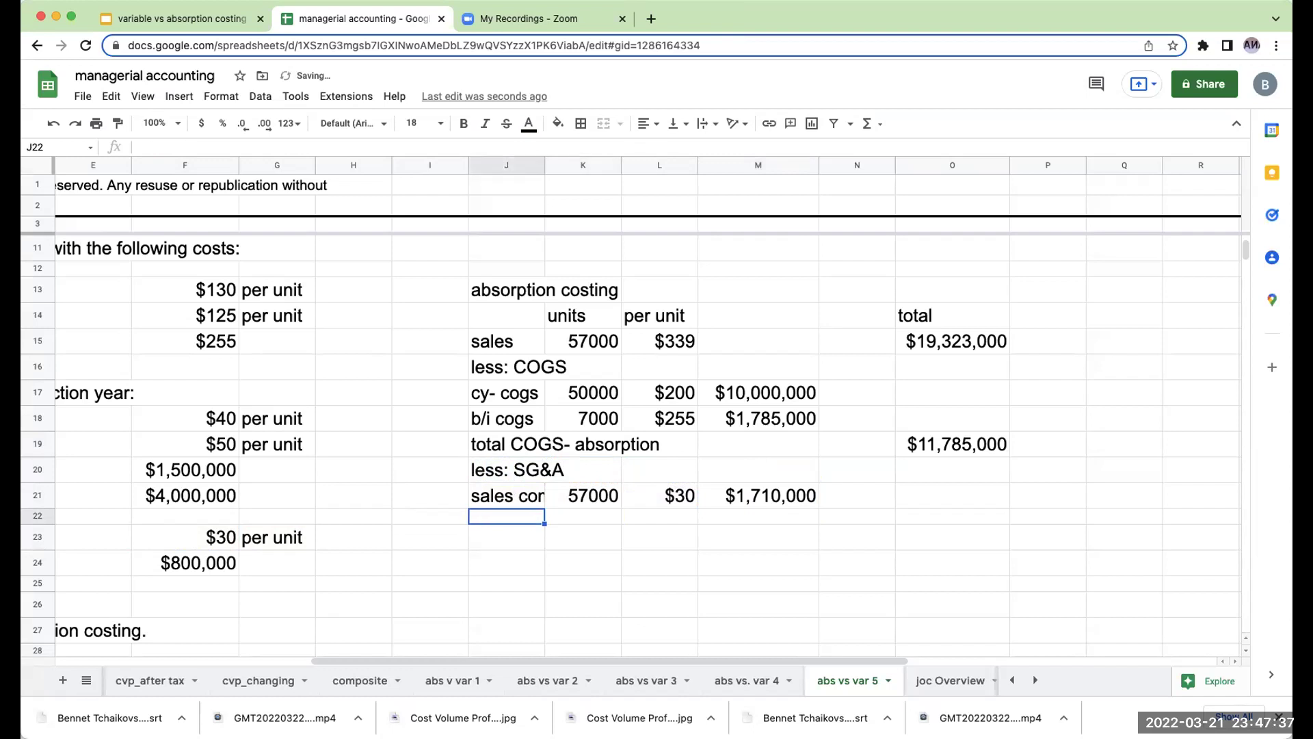
type("SG&A")
key("Return")
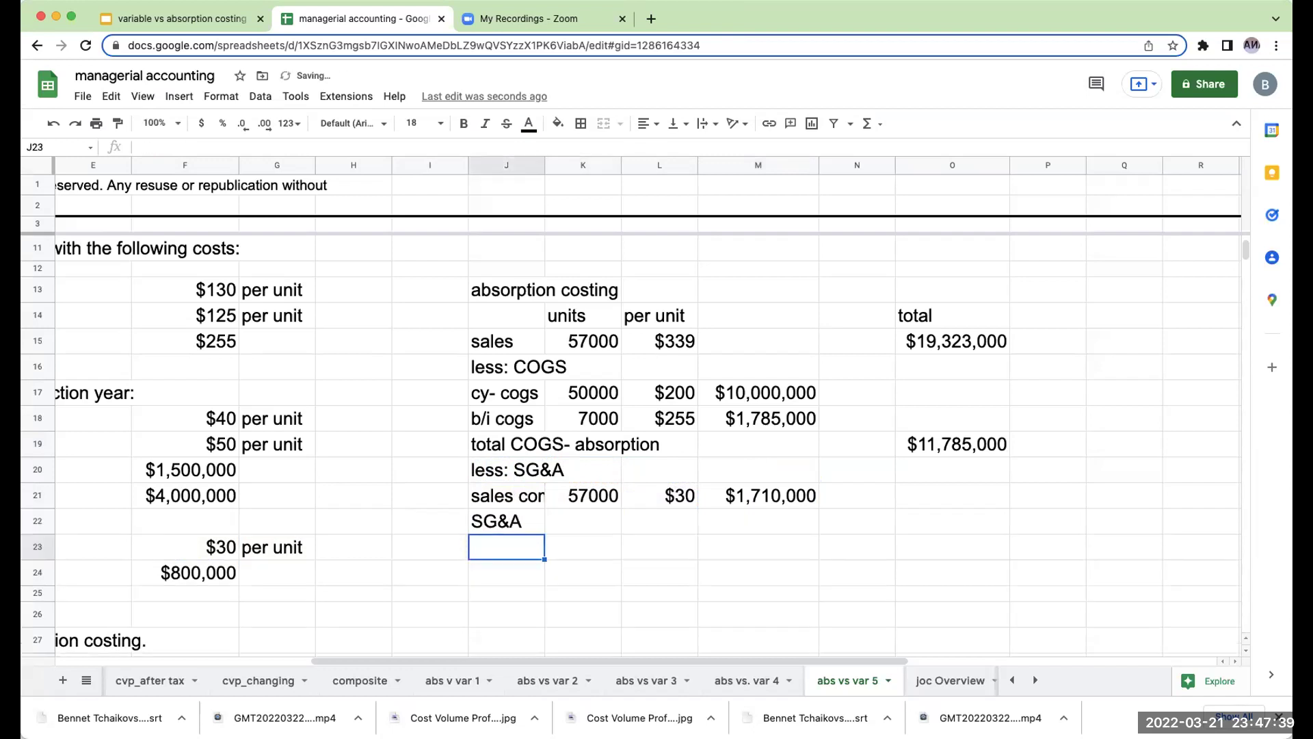
Link the SG&A amount in M22 to the fixed selling, general & administrative costs in F24.
key("Up")
key("Right")
key("Right")
key("Right")
type("+")
key("Left")
key("Left")
key("Left")
key("Left")
key("Left")
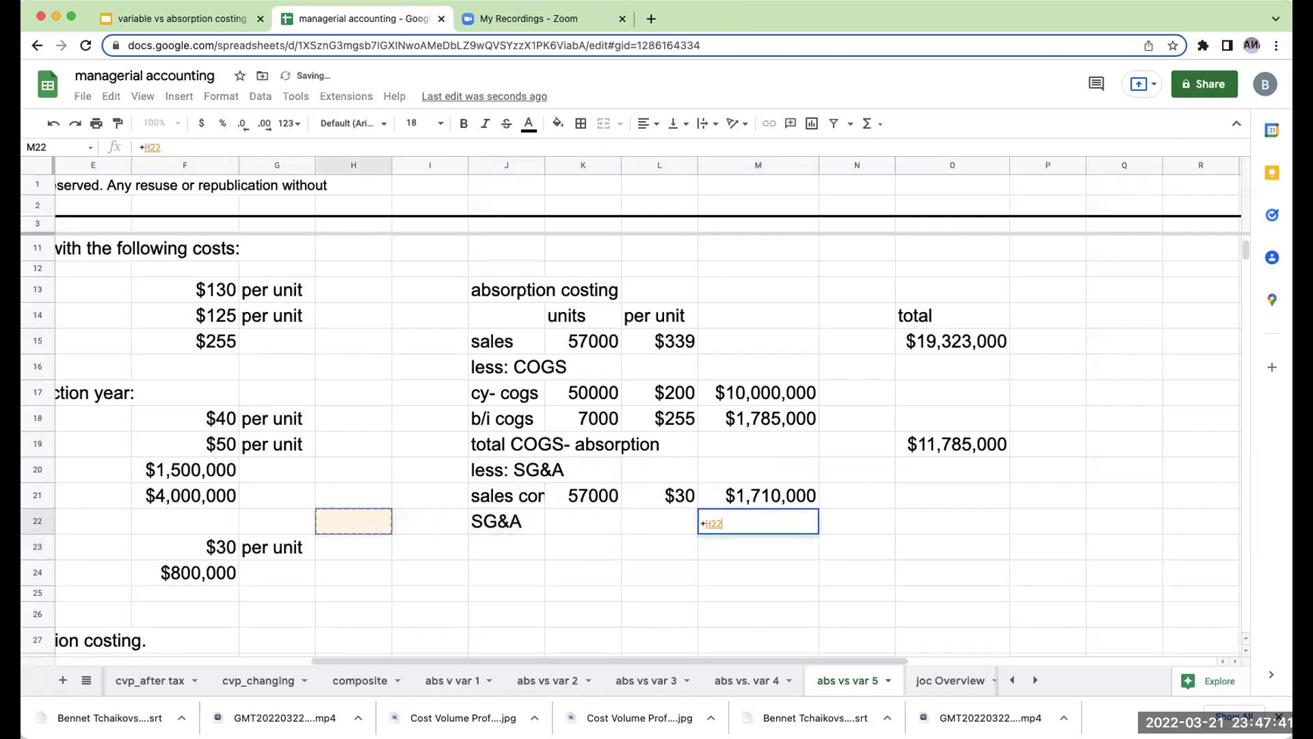
key("Left")
key("Down")
key("Down")
key("Return")
Add the row label "total SG&A" in J23.
key("Left")
key("Left")
key("Left")
type("to")
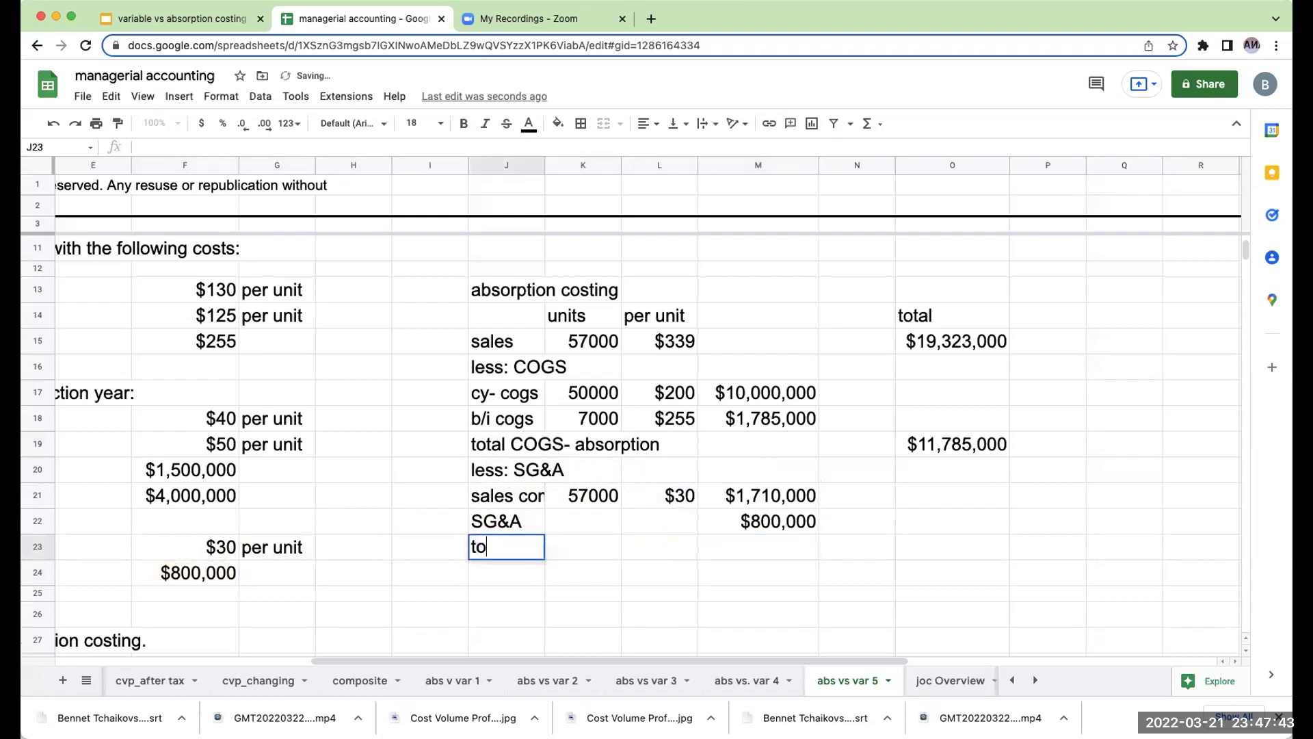
type("tal SG&A")
Calculate total SG&A in O23 as the sum of sales commissions in M21 and fixed SG&A in M22.
key("Right")
key("Right")
key("Right")
key("Right")
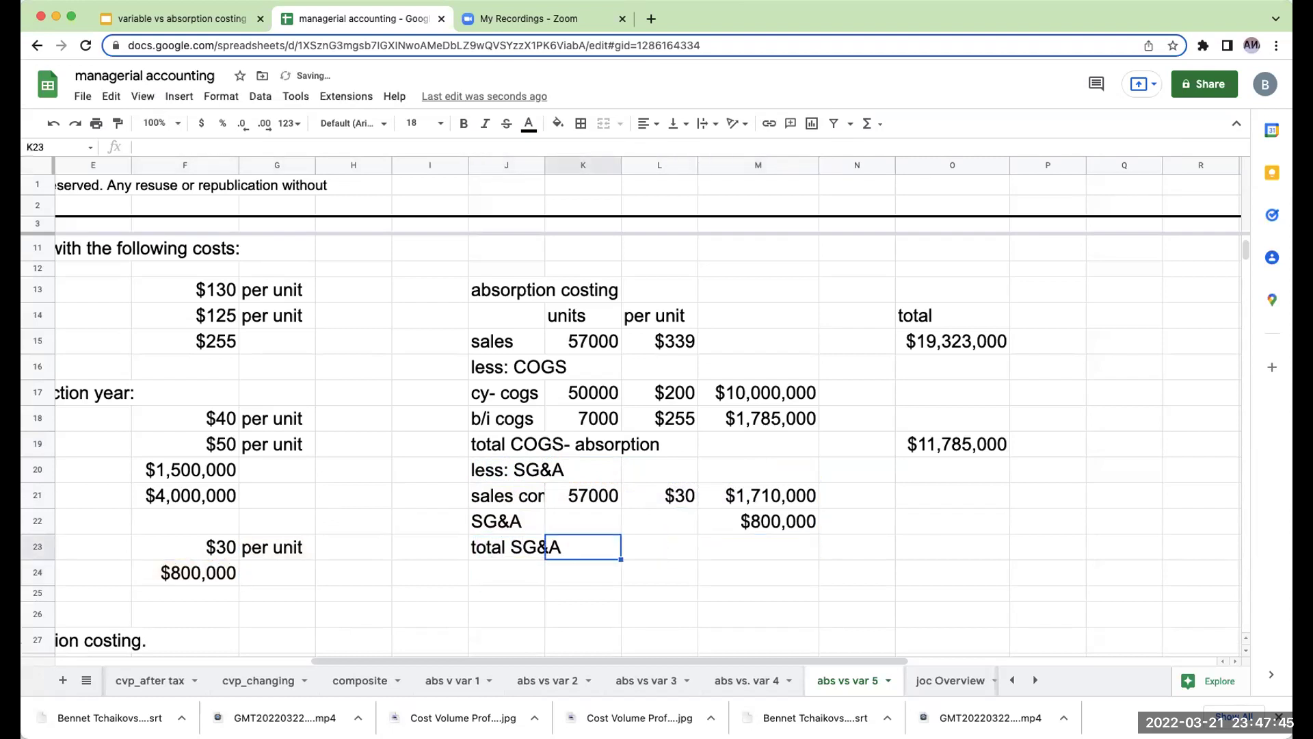
key("Right")
type("+")
key("Left")
key("Left")
key("Up")
key("Up")
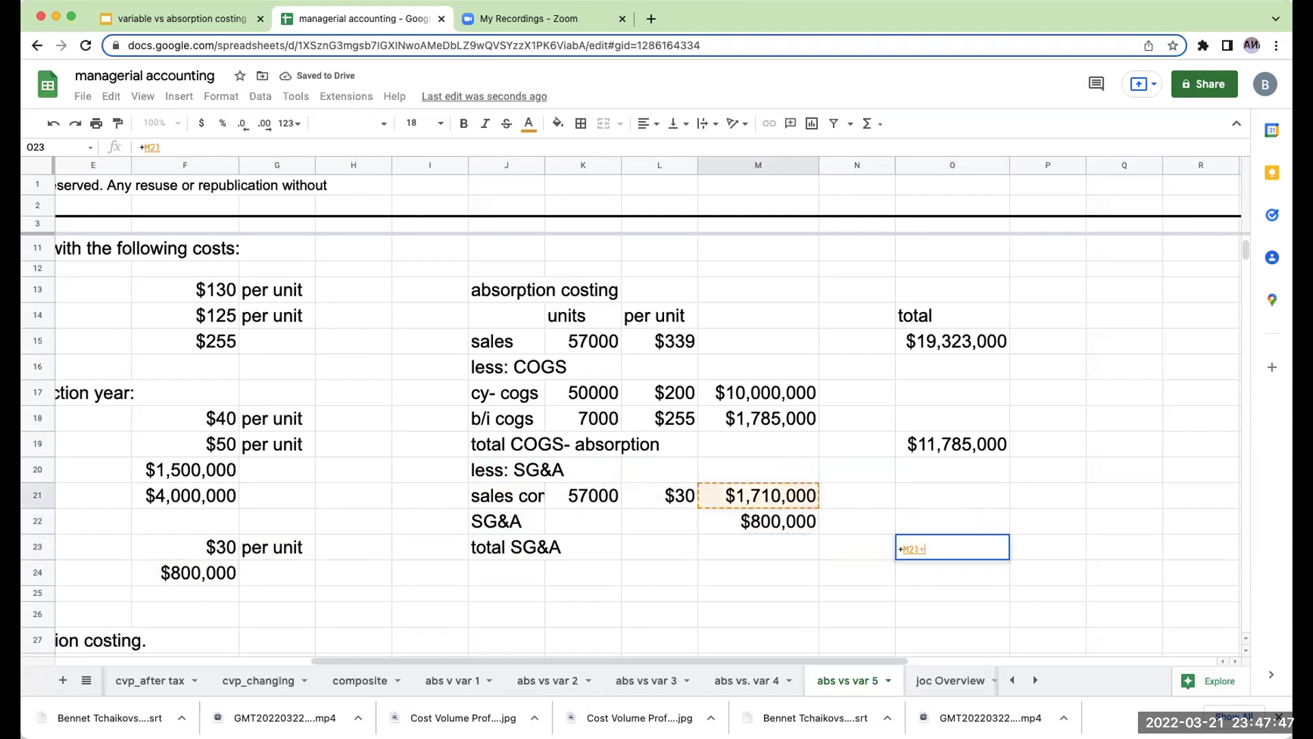
type("+")
key("Left")
key("Left")
key("Up")
key("Return")
Enter the row label "net income- absorption costing" in J24 below total SG&A.
key("Left")
key("Left")
key("Left")
key("Left")
key("Left")
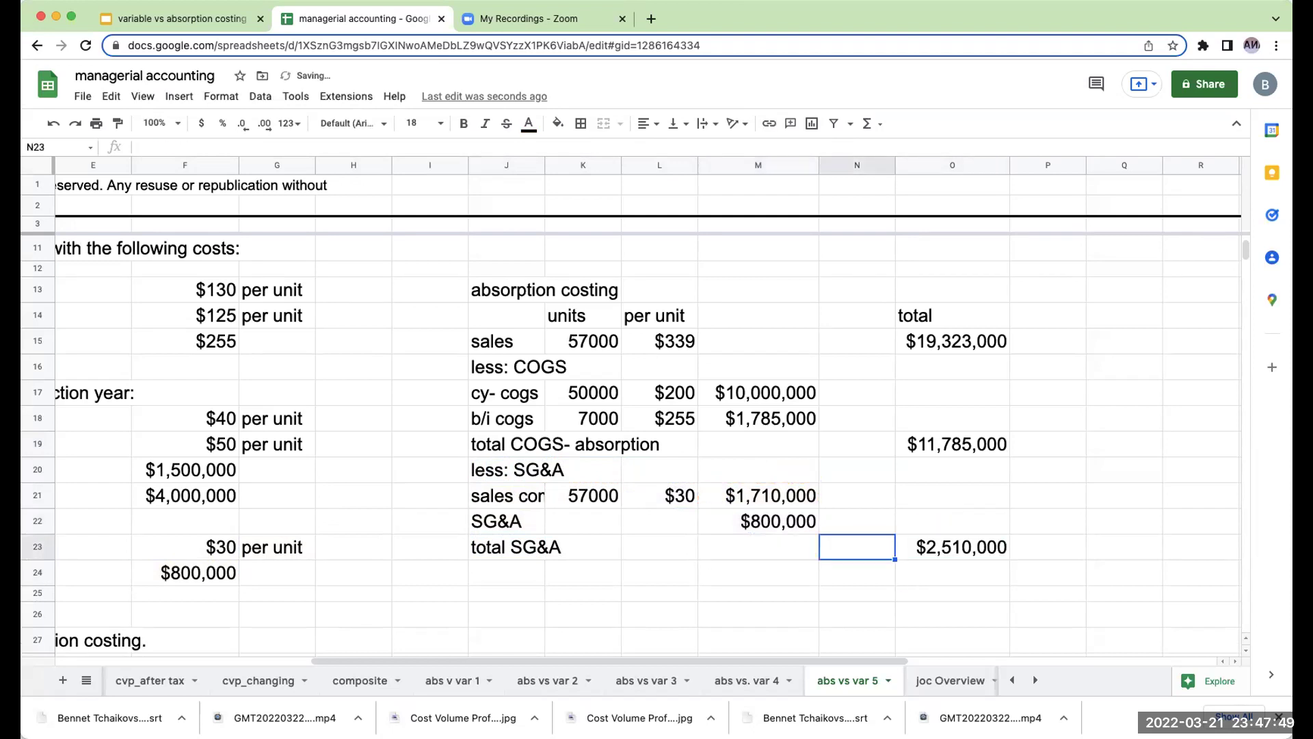
type("net i")
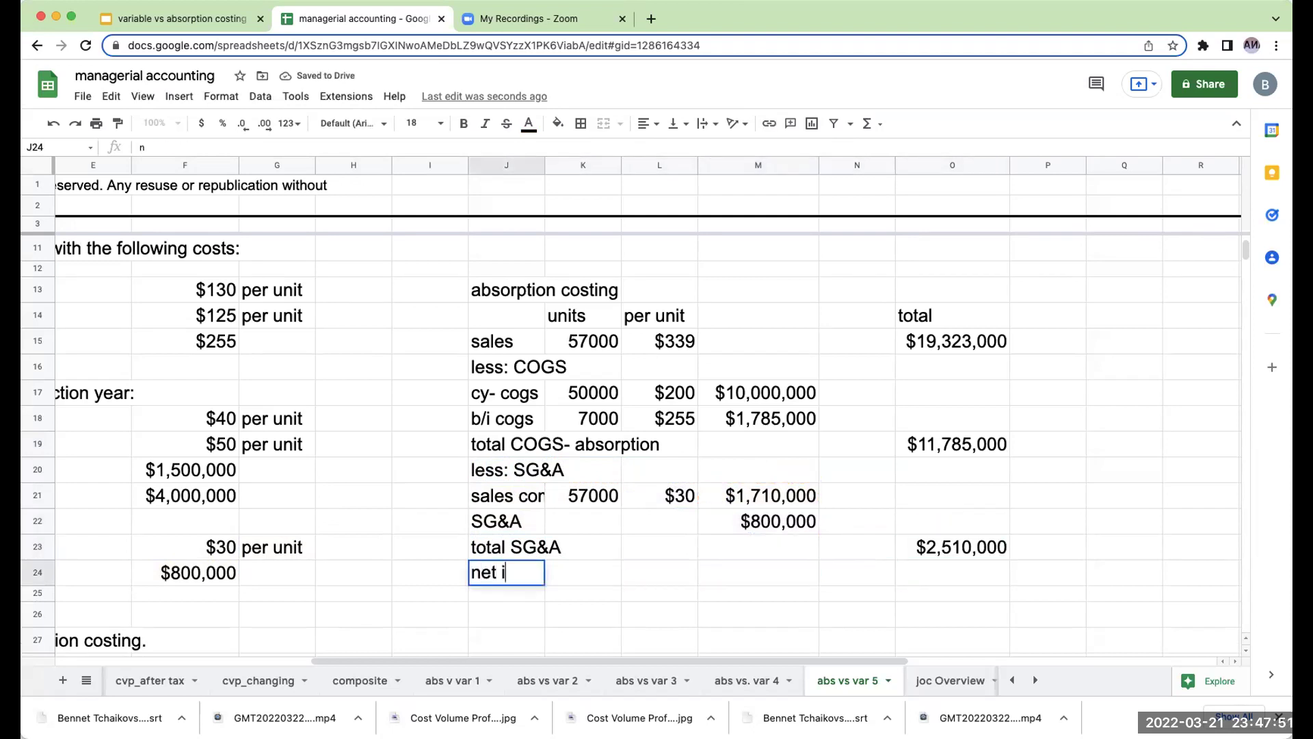
type("ncome- ab")
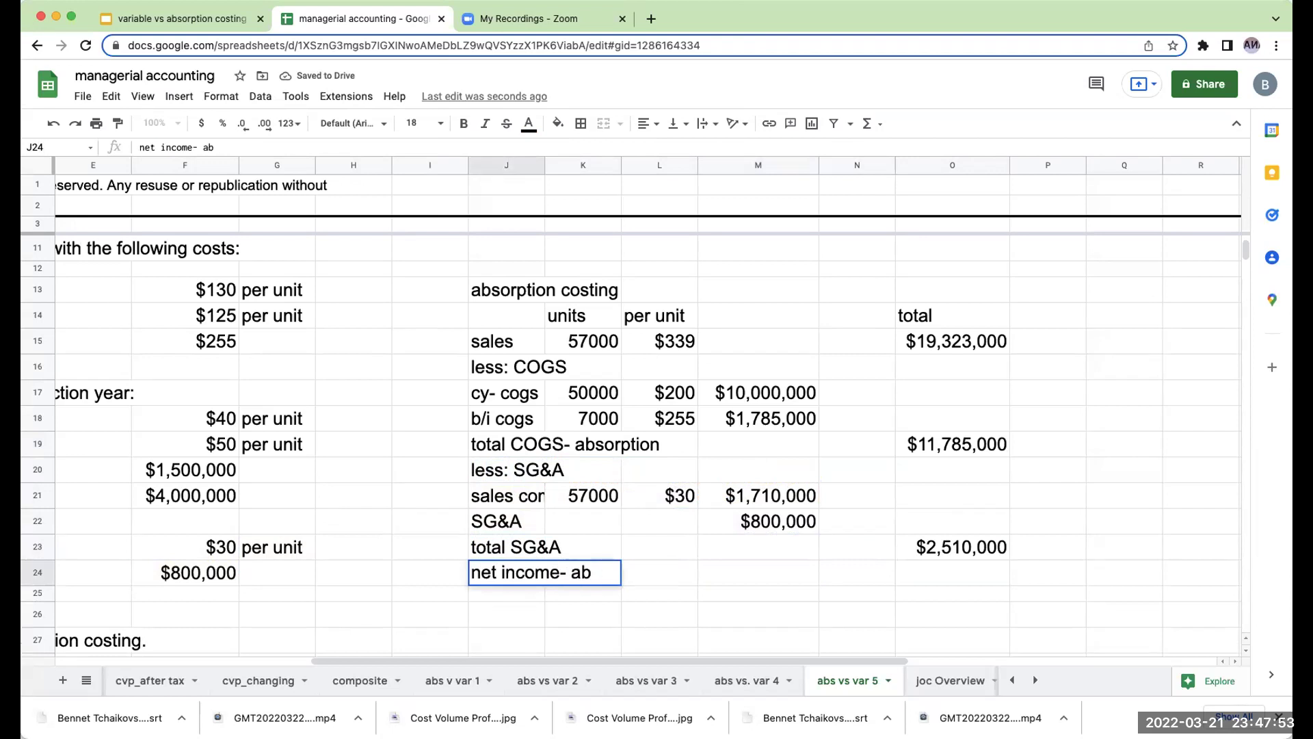
type("bsorption costing")
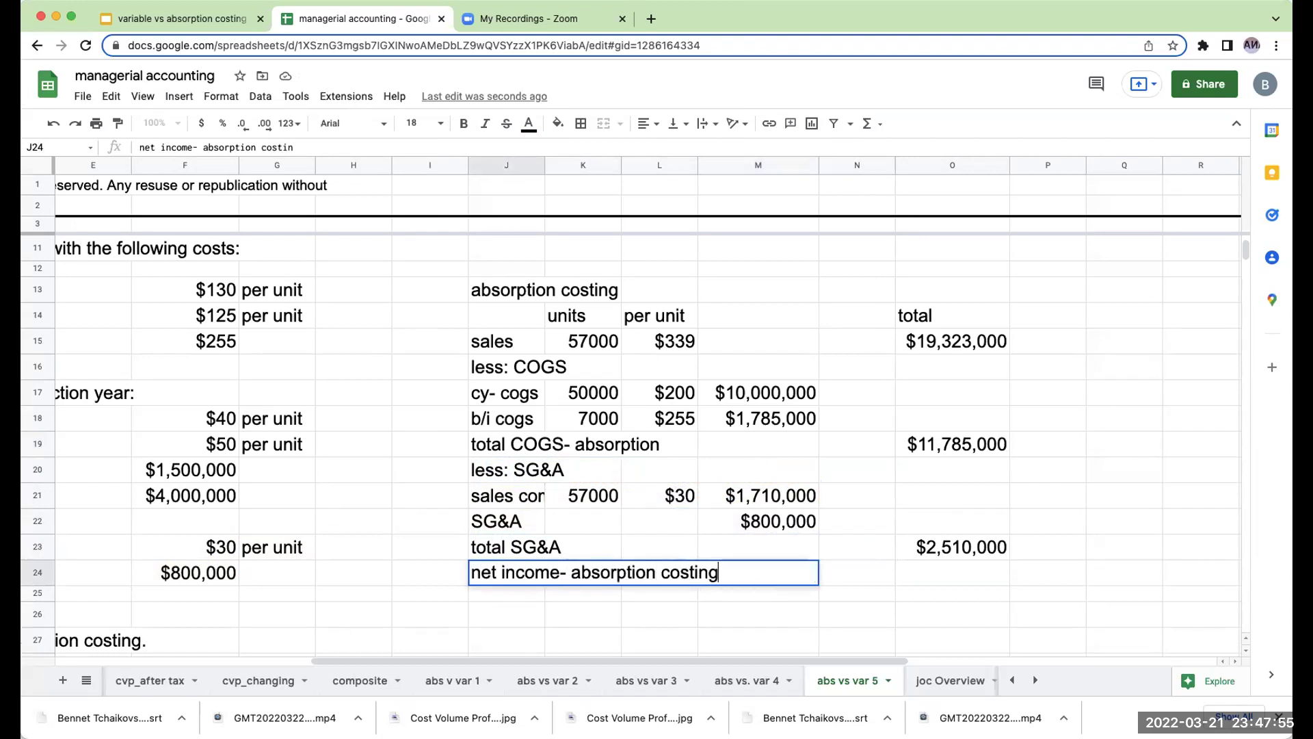
Complete the row label "net income- absorption costing" in J24.
key("Return")
key("Up")
key("Right")
key("Right")
key("Right")
key("Right")
key("Right")
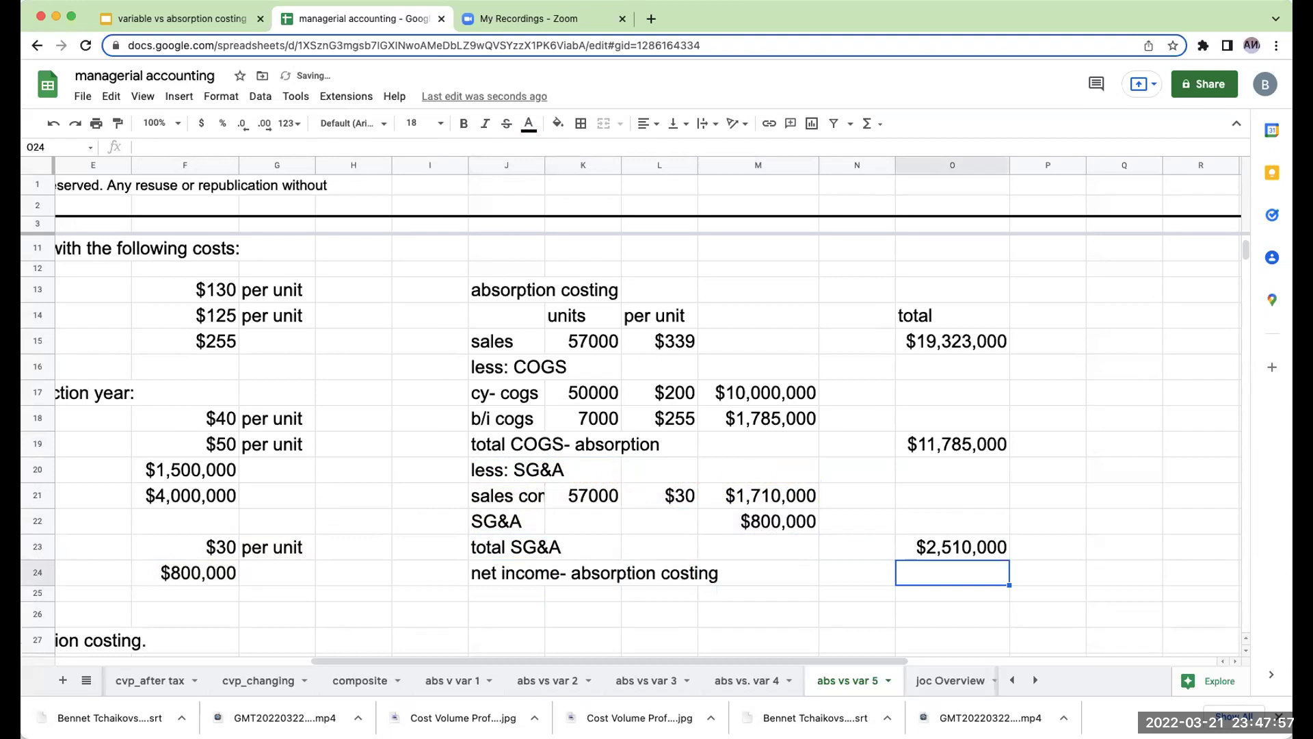
type("+")
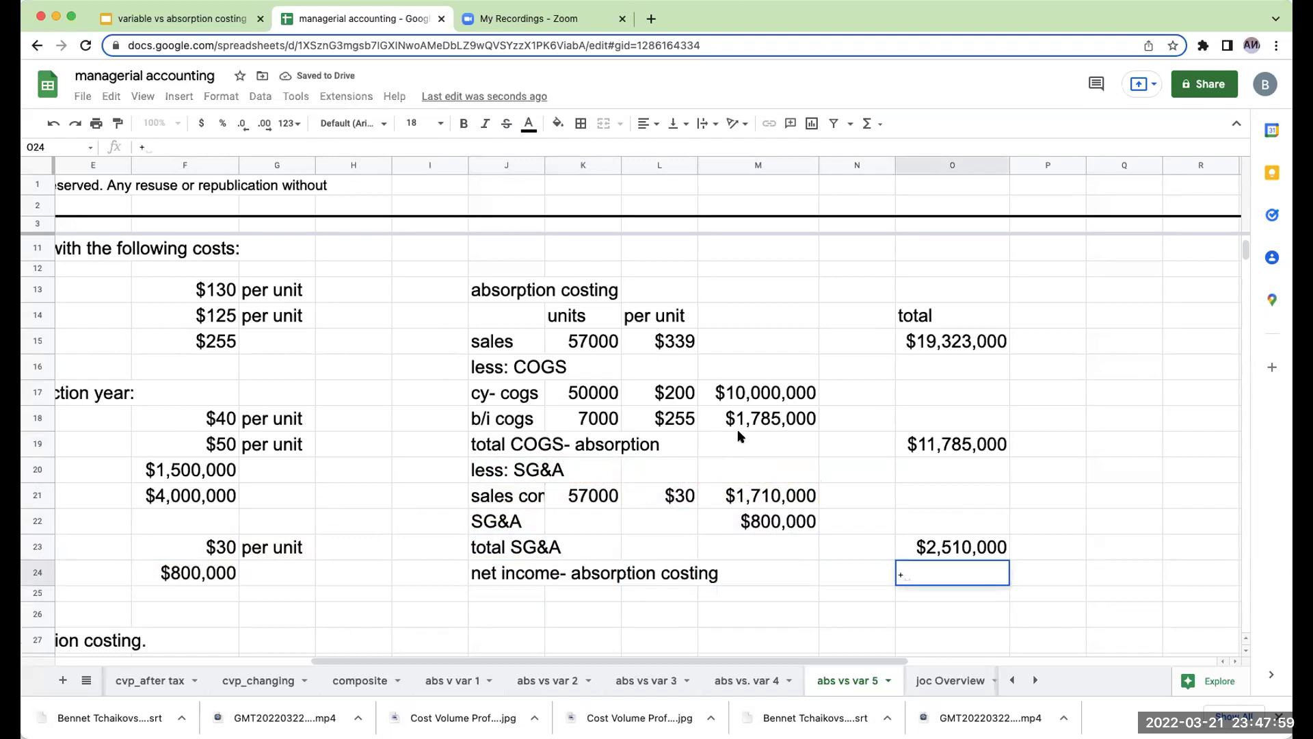
key("Escape")
Move the SG&A and net income block J20:O24 down one row to free row 20.
left_click(862, 469)
left_click_drag(522, 470, 992, 582)
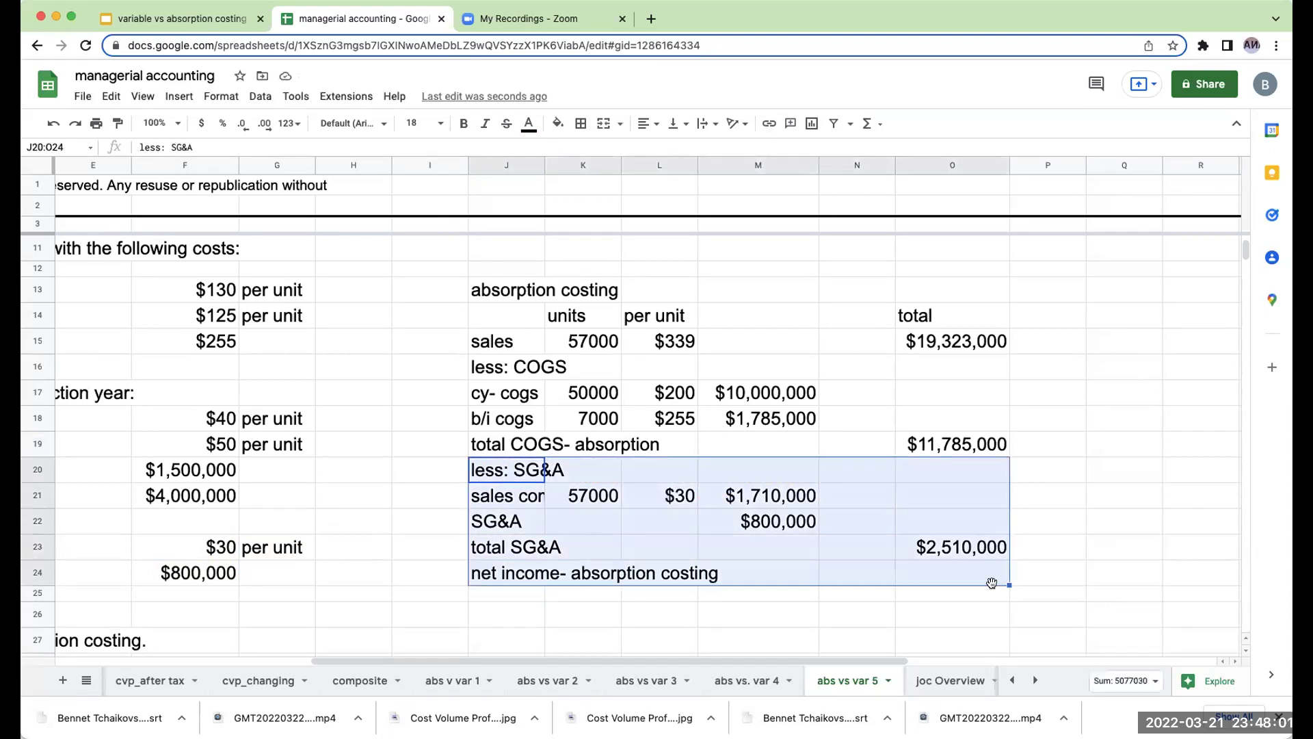
left_click(513, 503)
key("ctrl+v")
key("Up")
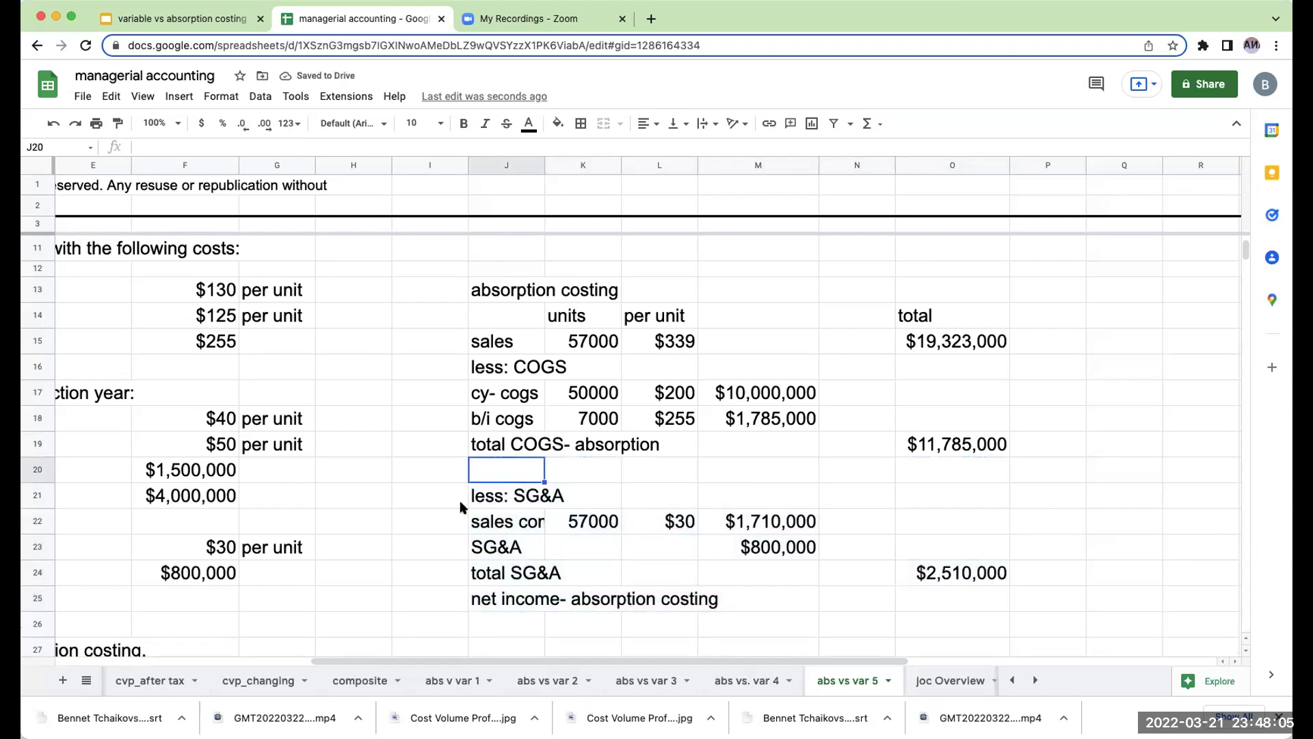
Enter the row label "Goss profit" in J20 below total COGS.
type("Goss p")
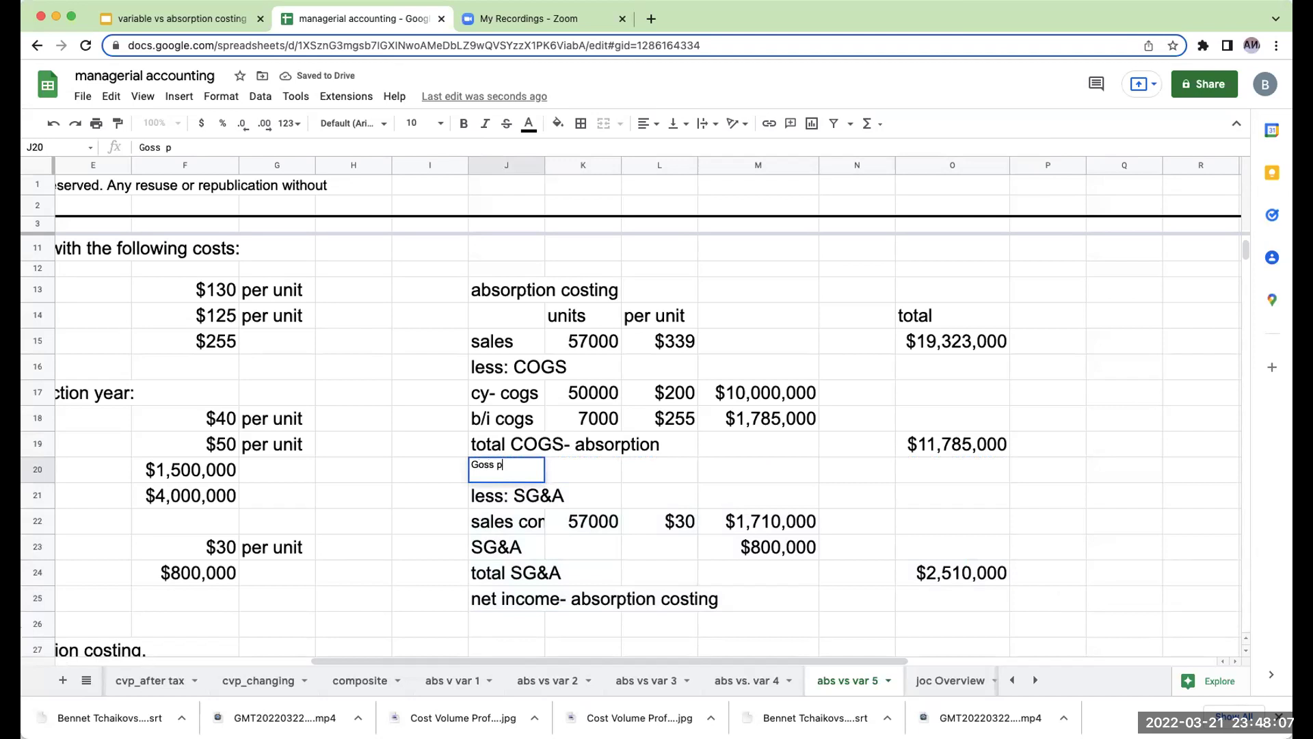
type("rofit")
key("Return")
Calculate gross profit in O20 as total sales in O15 minus total COGS in O19.
key("Up")
key("Right")
key("Right")
key("Right")
key("Right")
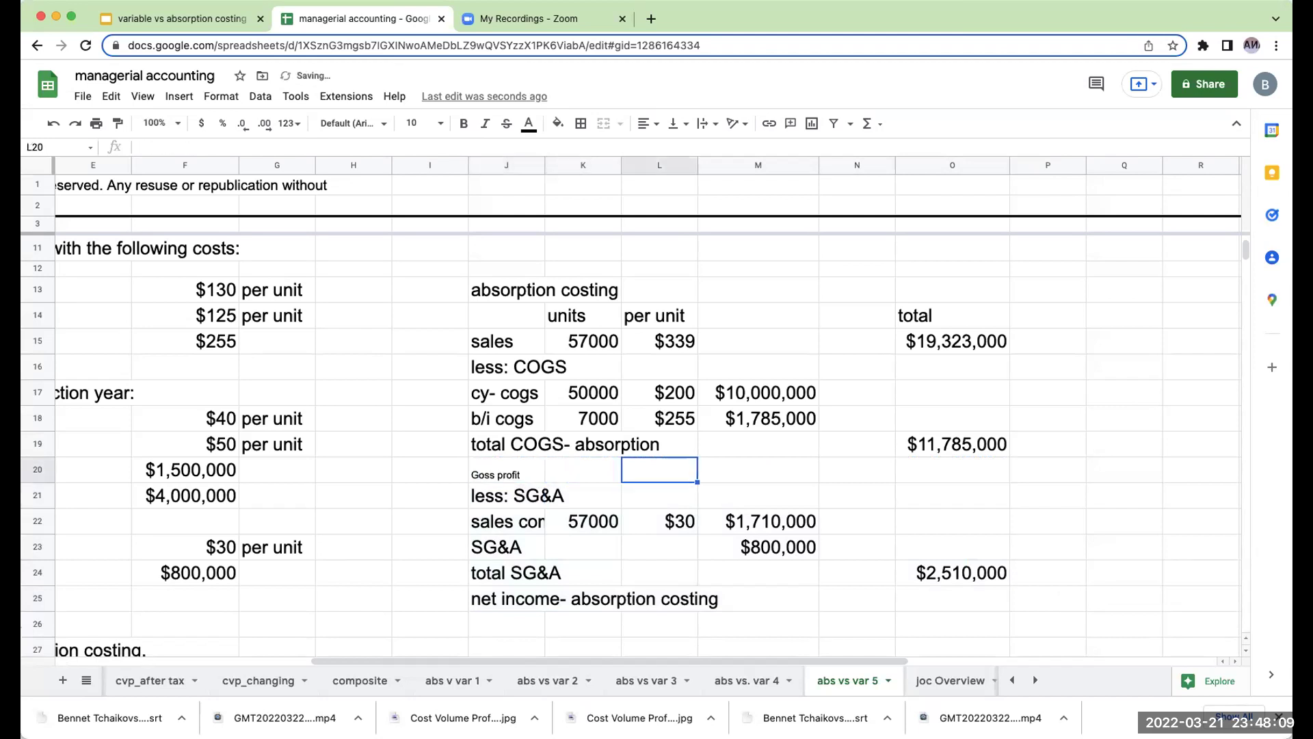
key("Right")
type("=")
key("Up")
key("Up")
key("Up")
key("Up")
key("Up")
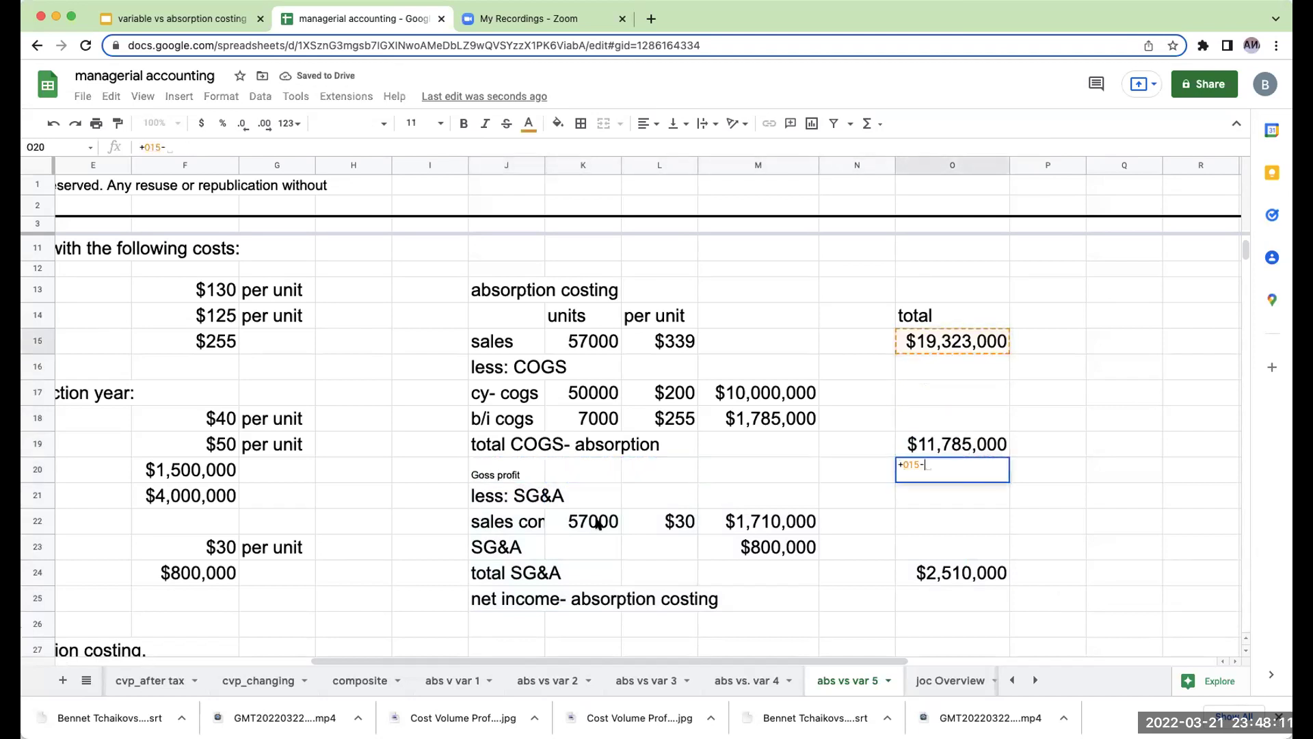
type("-")
key("Up")
key("Return")
Set the font size of J20:O25 to 18.
left_click_drag(508, 470, 964, 595)
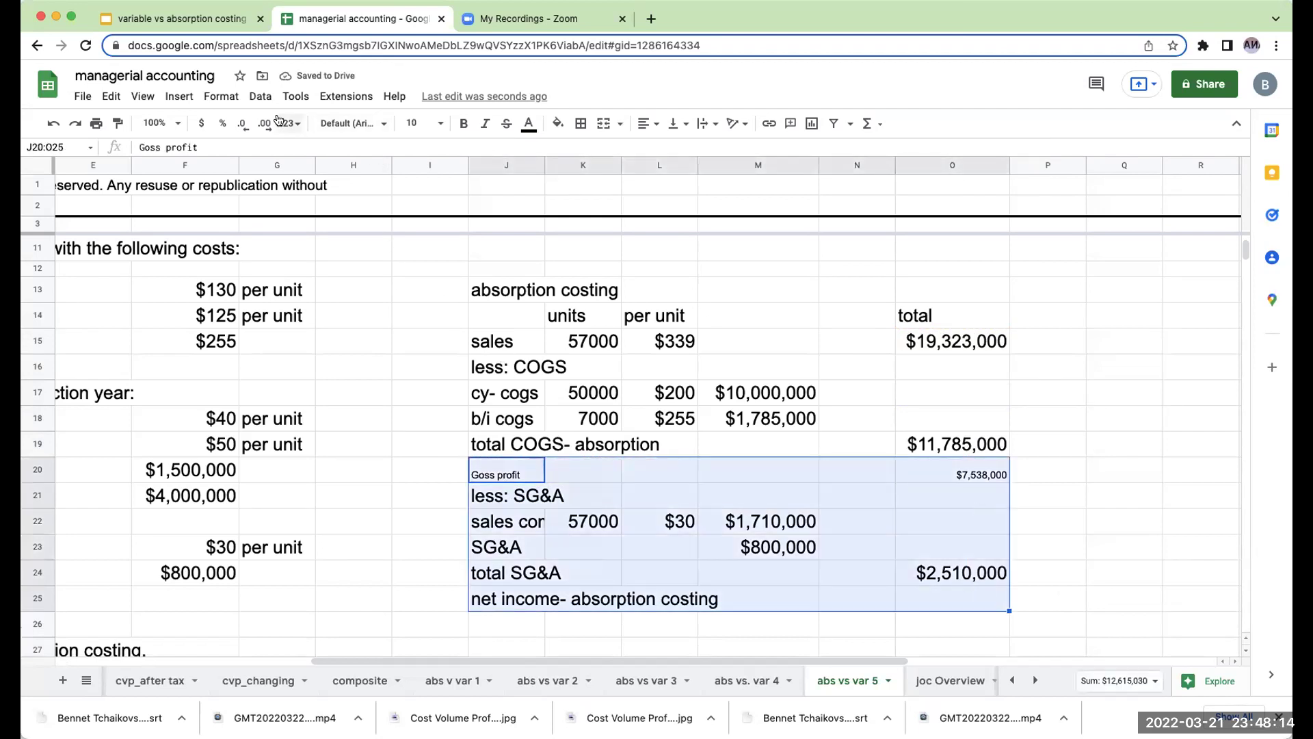
left_click(421, 123)
left_click(412, 352)
Calculate absorption costing net income in O25 as gross profit in O20 minus total SG&A in O24.
left_click(935, 600)
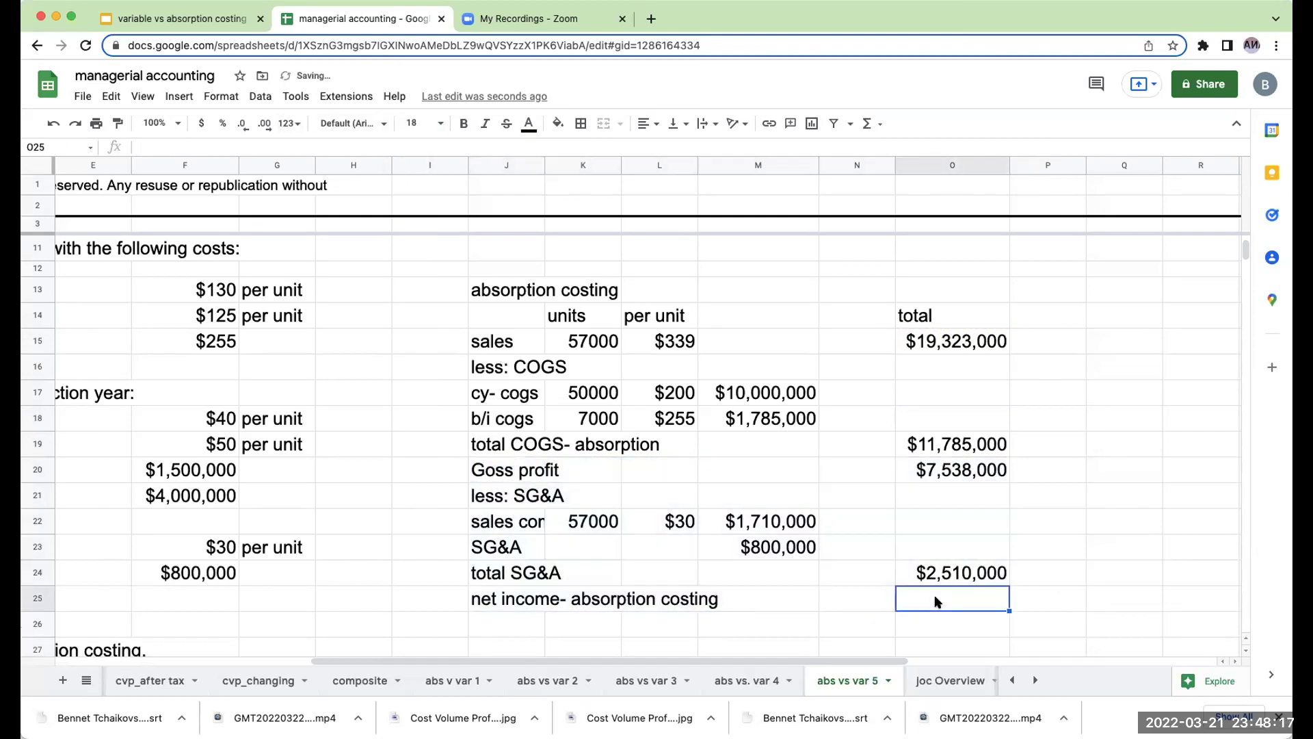
type("+")
key("Up")
key("Up")
key("Up")
key("Up")
key("Up")
key("Return")
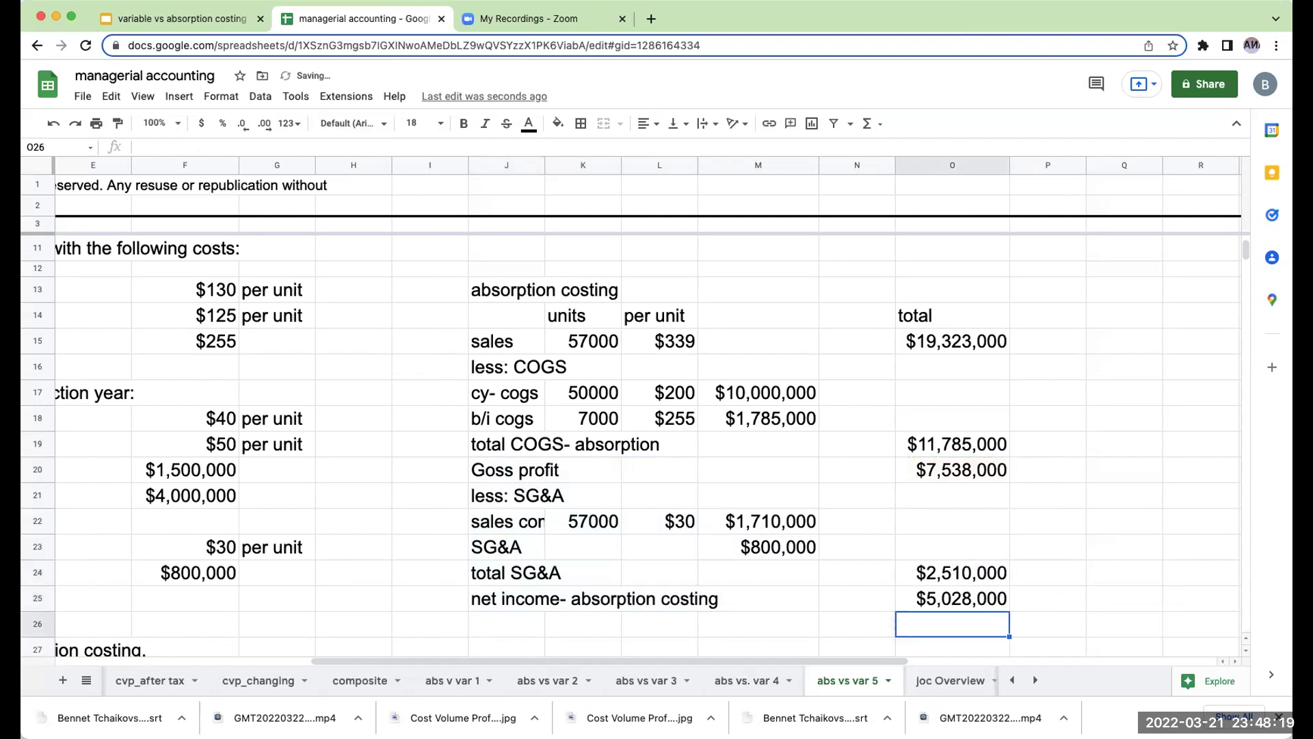
Enter the heading "variable costing" in J27 below the absorption costing statement.
key("Up")
key("Down")
key("Left")
key("Left")
key("Left")
key("Left")
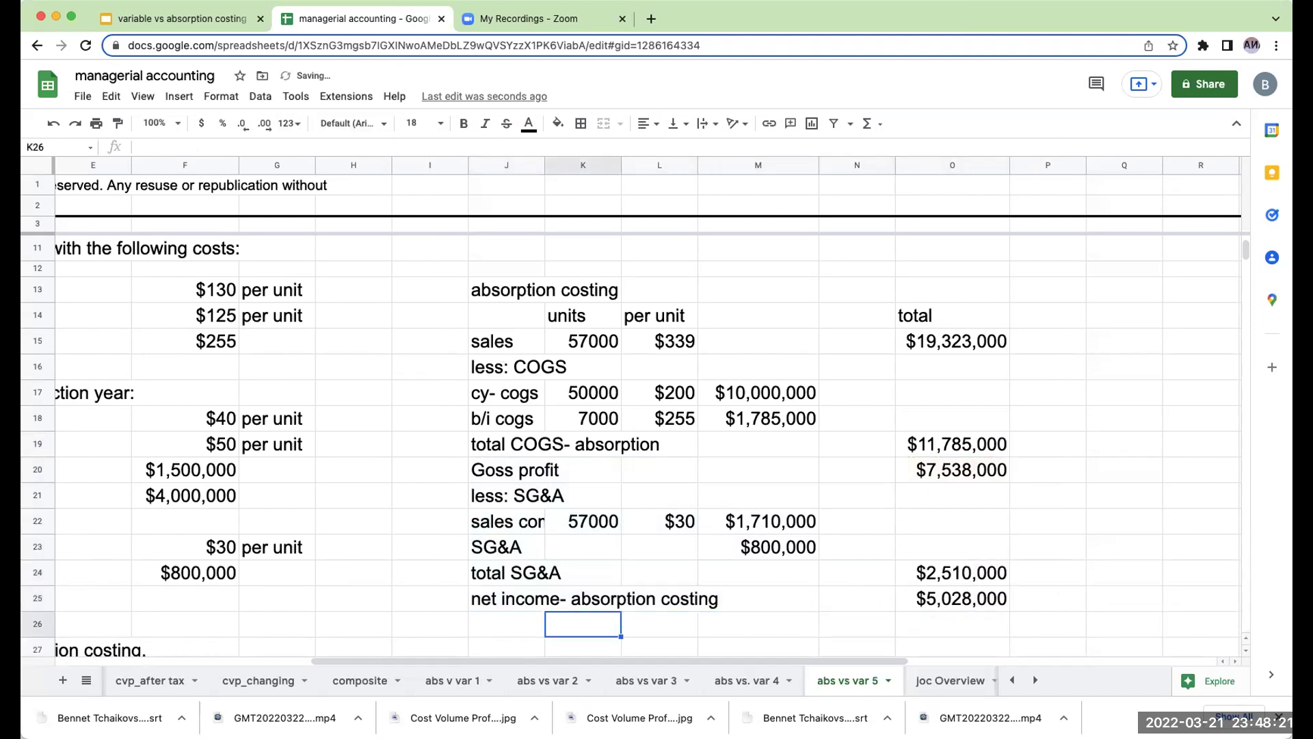
key("Down")
key("Left")
type("var")
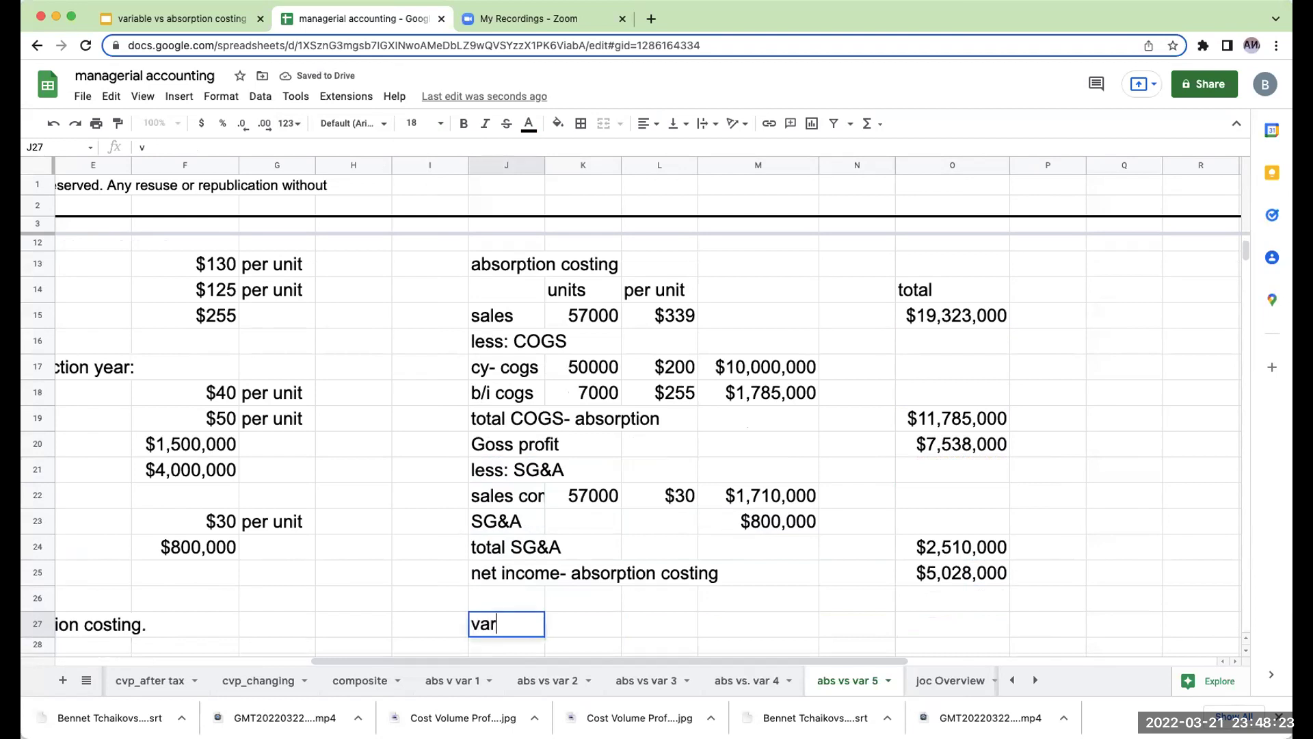
type("iable costing")
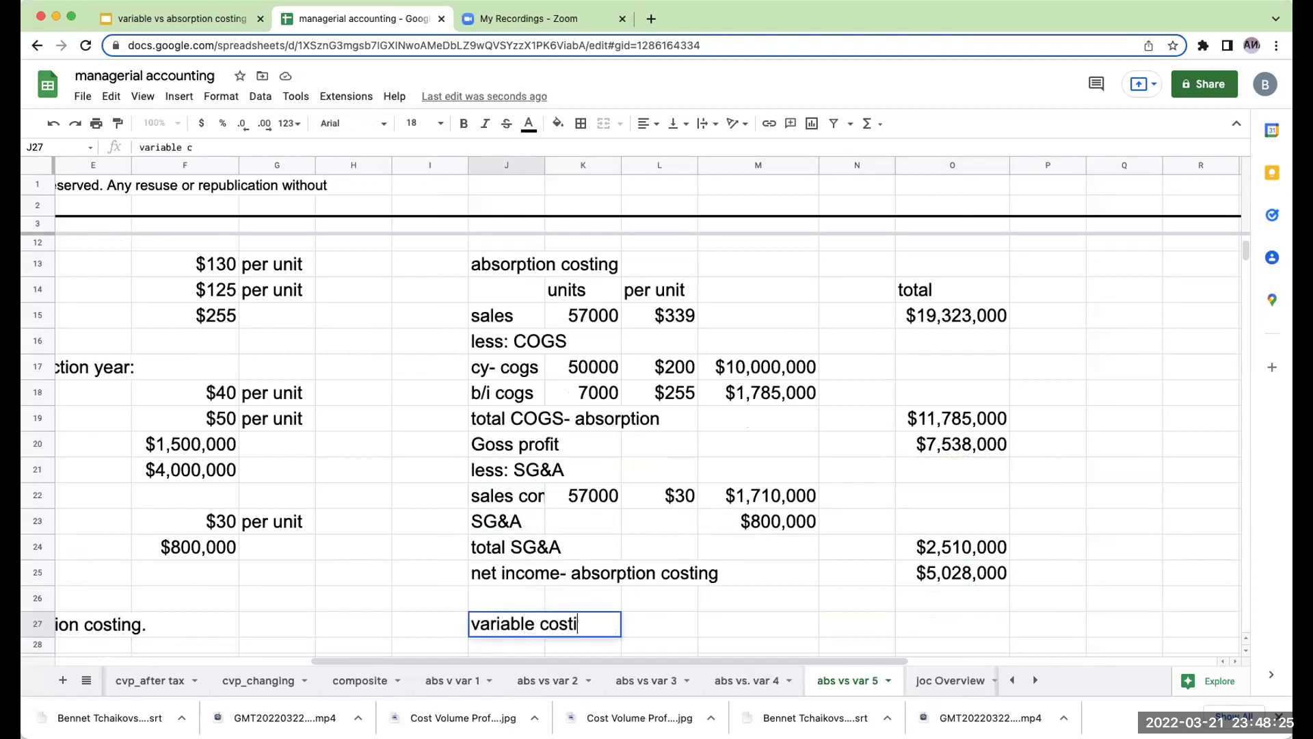
key("Return")
Link the first row label of the variable costing statement in J29 to the sales label in J15.
key("Down")
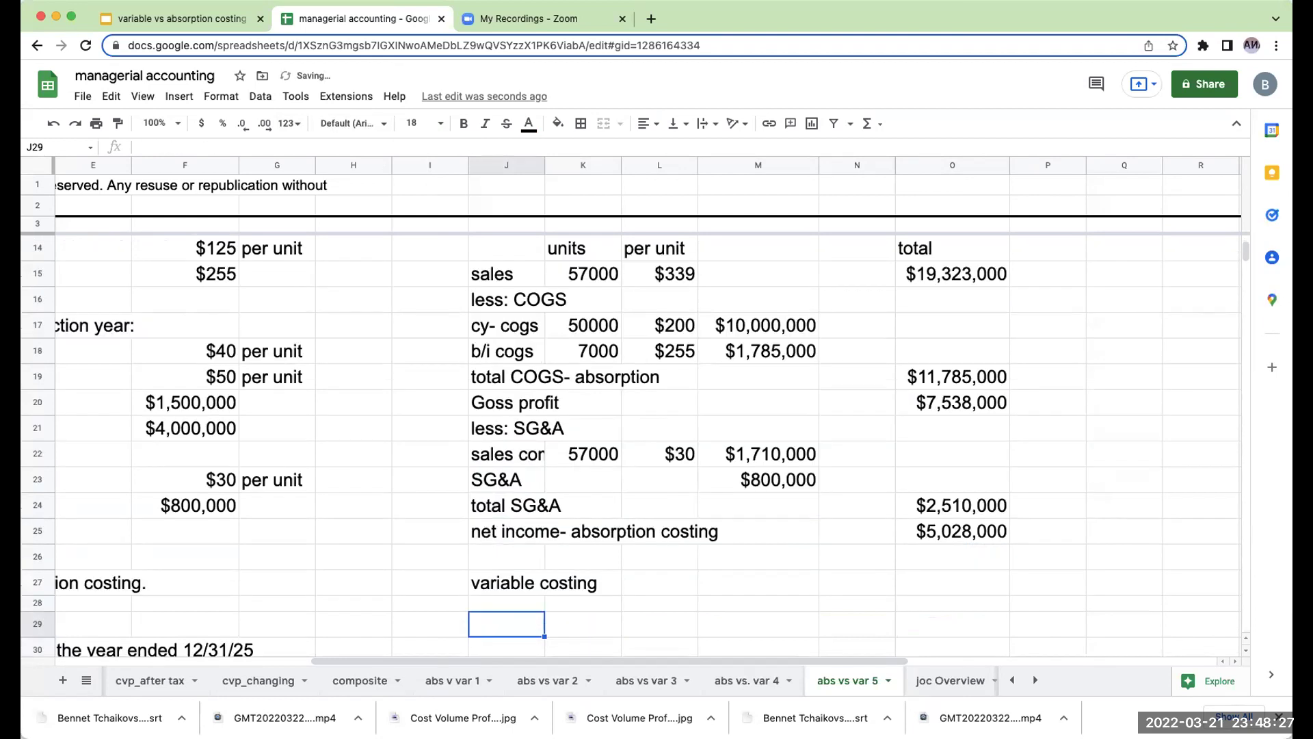
type("+")
left_click(497, 274)
key("Return")
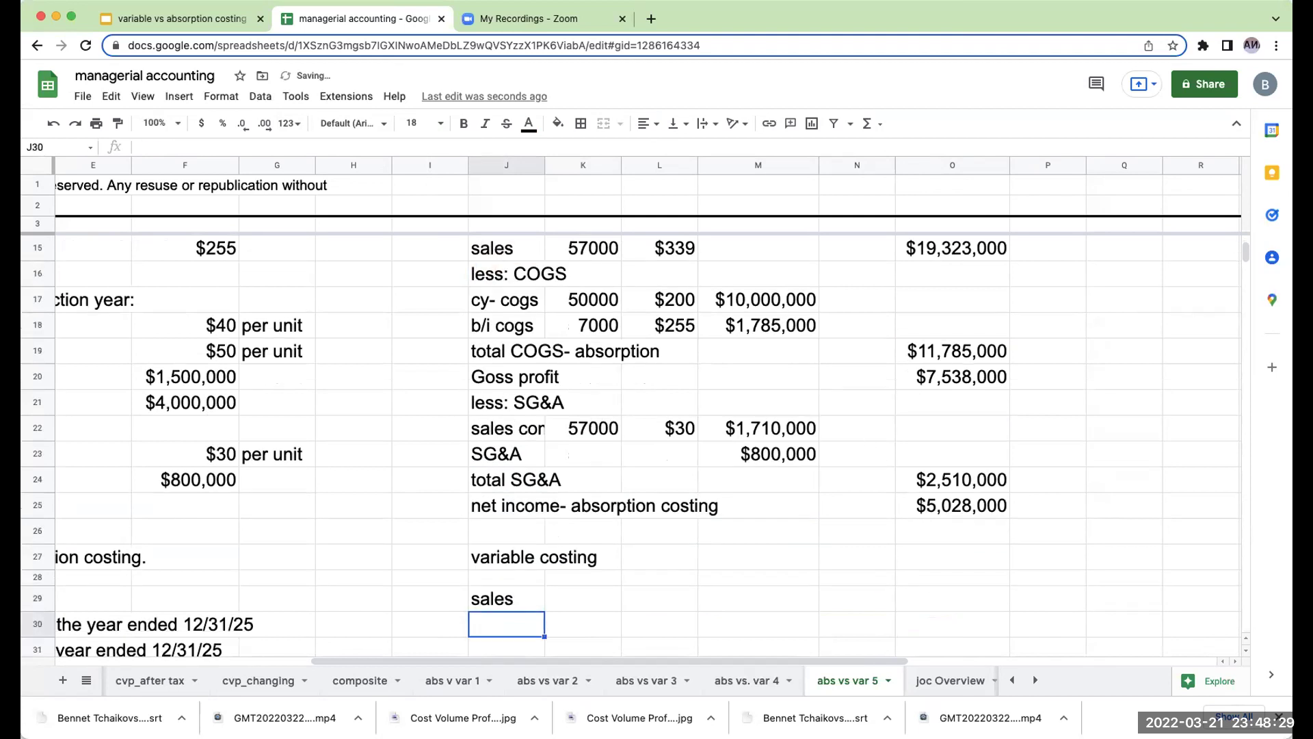
Fill K28:L29 with relative links to K14:L15 for the units and per unit headers and the sales units and price.
key("Up")
key("Right")
type("57000")
key("Up")
type("units")
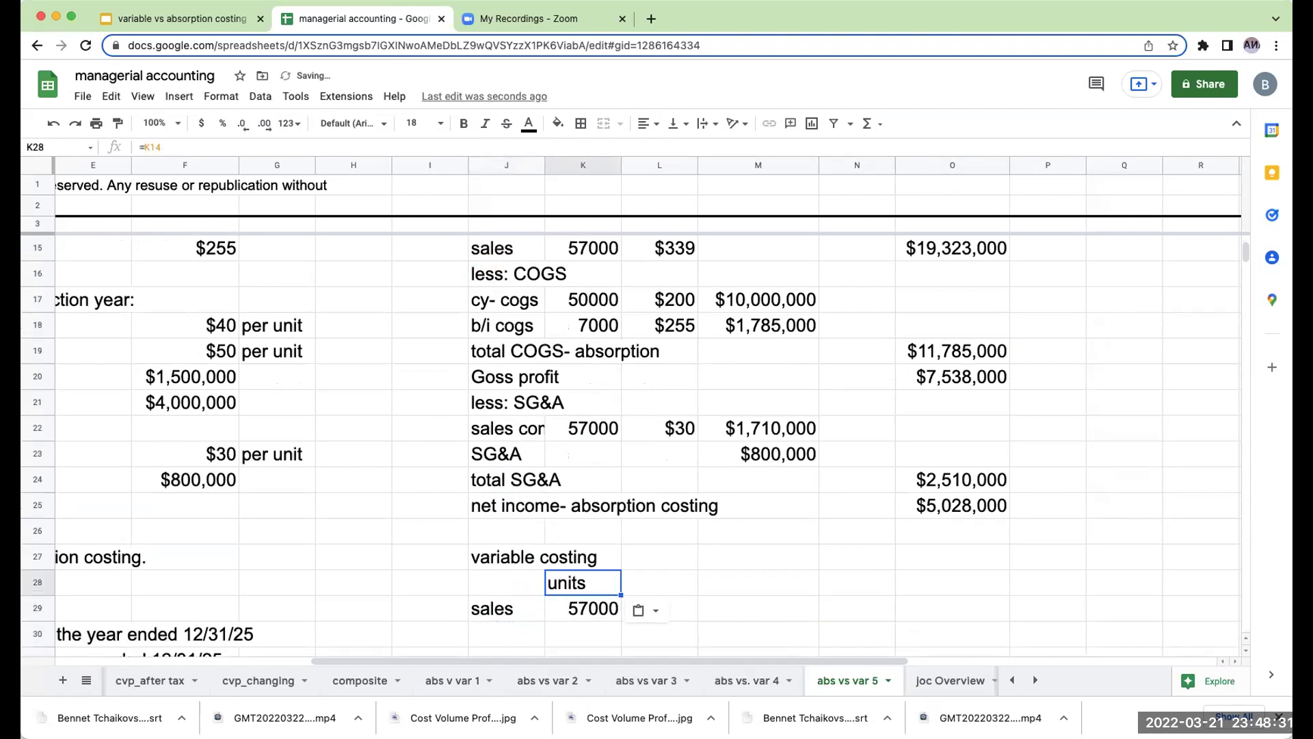
key("Tab")
type("per unit")
key("Down")
type("$339")
Paste the relative link into O29 so variable costing total sales refers to O15.
key("Right")
key("Right")
key("Right")
key("ctrl+v")
key("Up")
key("Up")
key("Up")
key("Up")
key("ctrl+v")
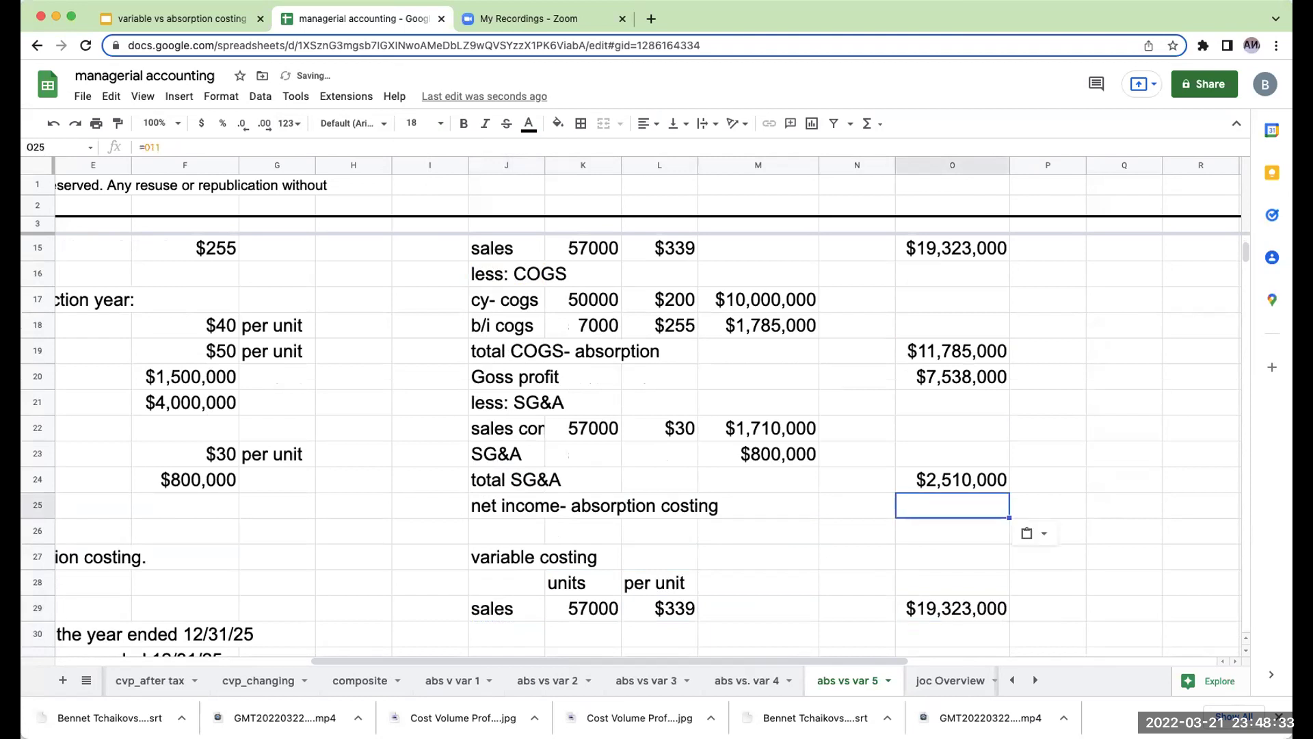
left_click(53, 123)
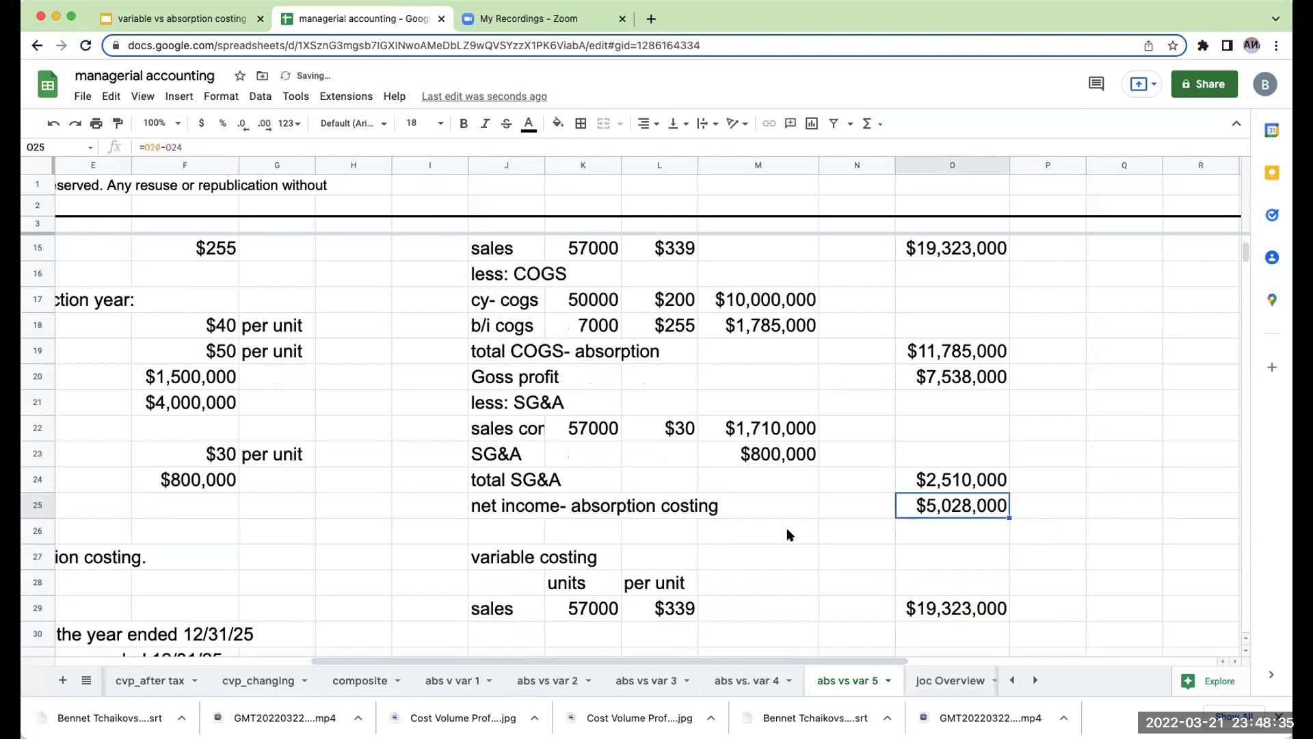
Add the "total" column header in O28 above the variable costing sales total.
left_click(945, 591)
type("total")
key("Return")
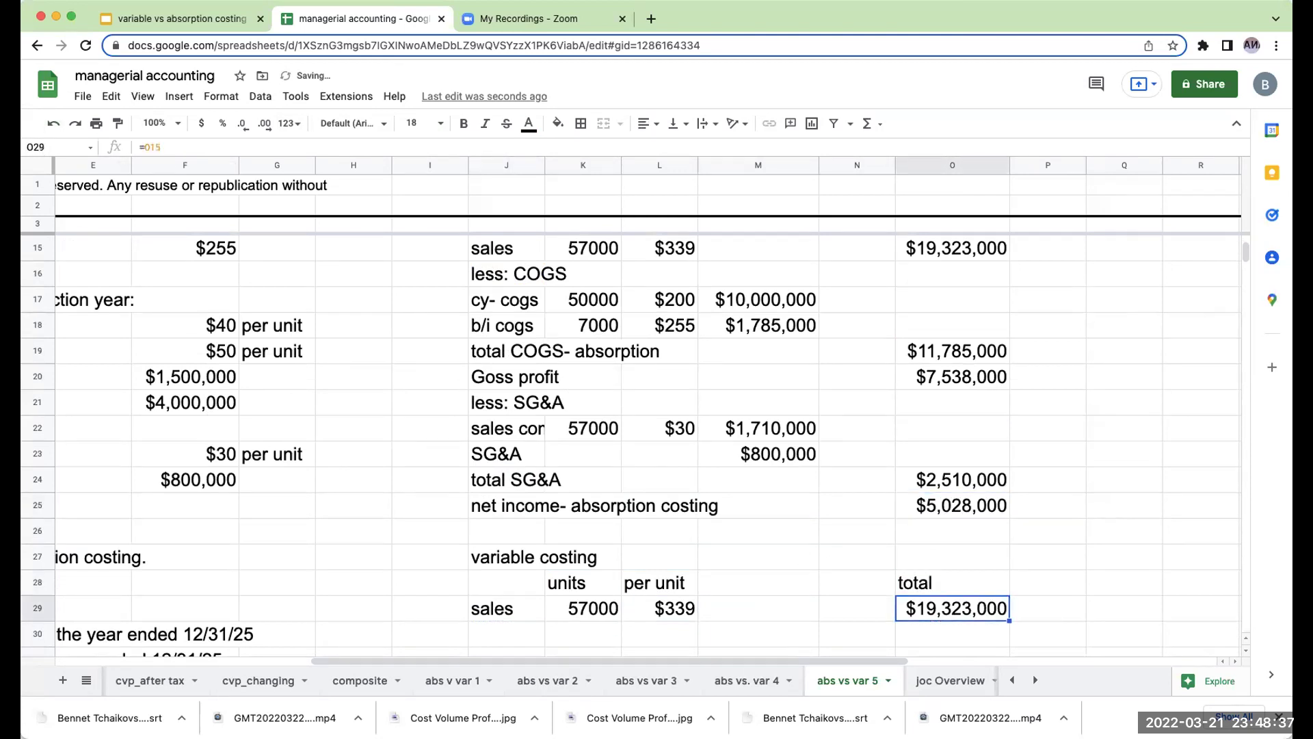
Enter the row label "less: COGS" in J30 below the variable costing sales row.
key("Left")
key("Left")
key("Left")
key("Left")
key("Left")
key("Down")
type("le")
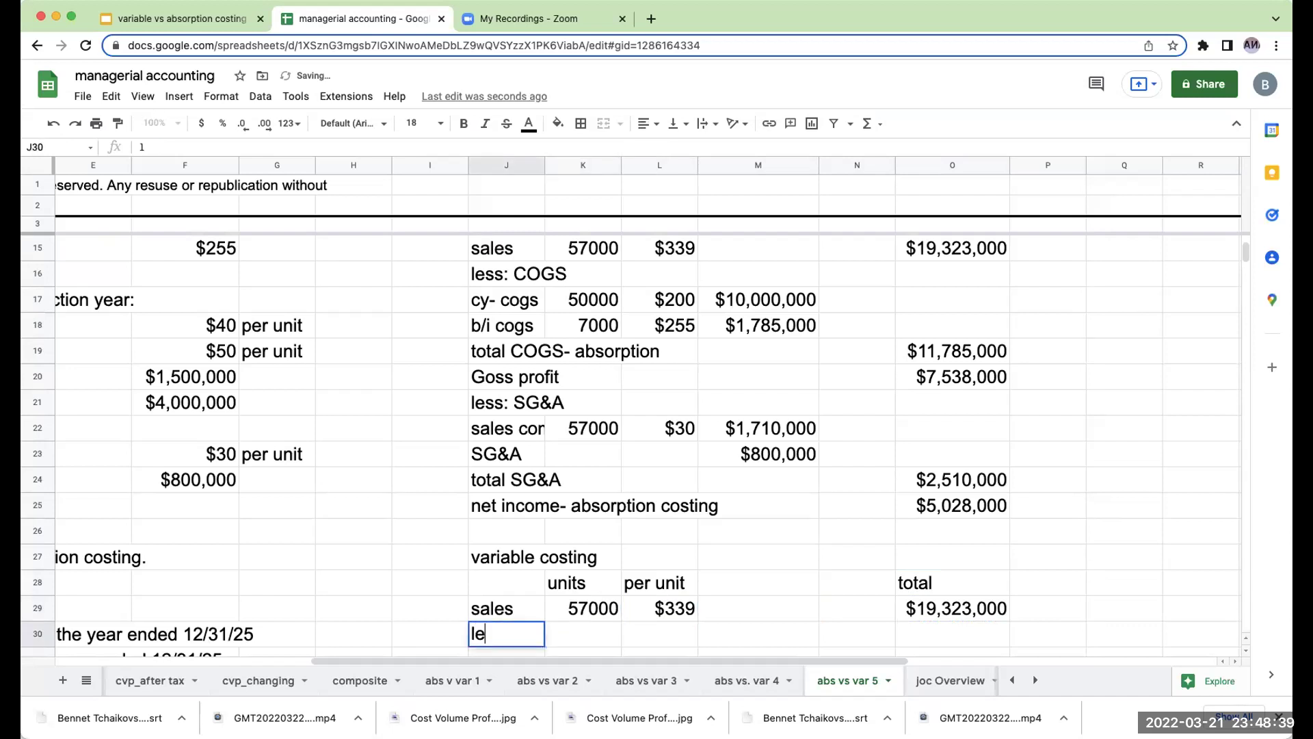
type("ss: COGS")
key("Return")
Add the row label "cy- var cogs" in J31 and enter 50000 units in K31.
type("cy")
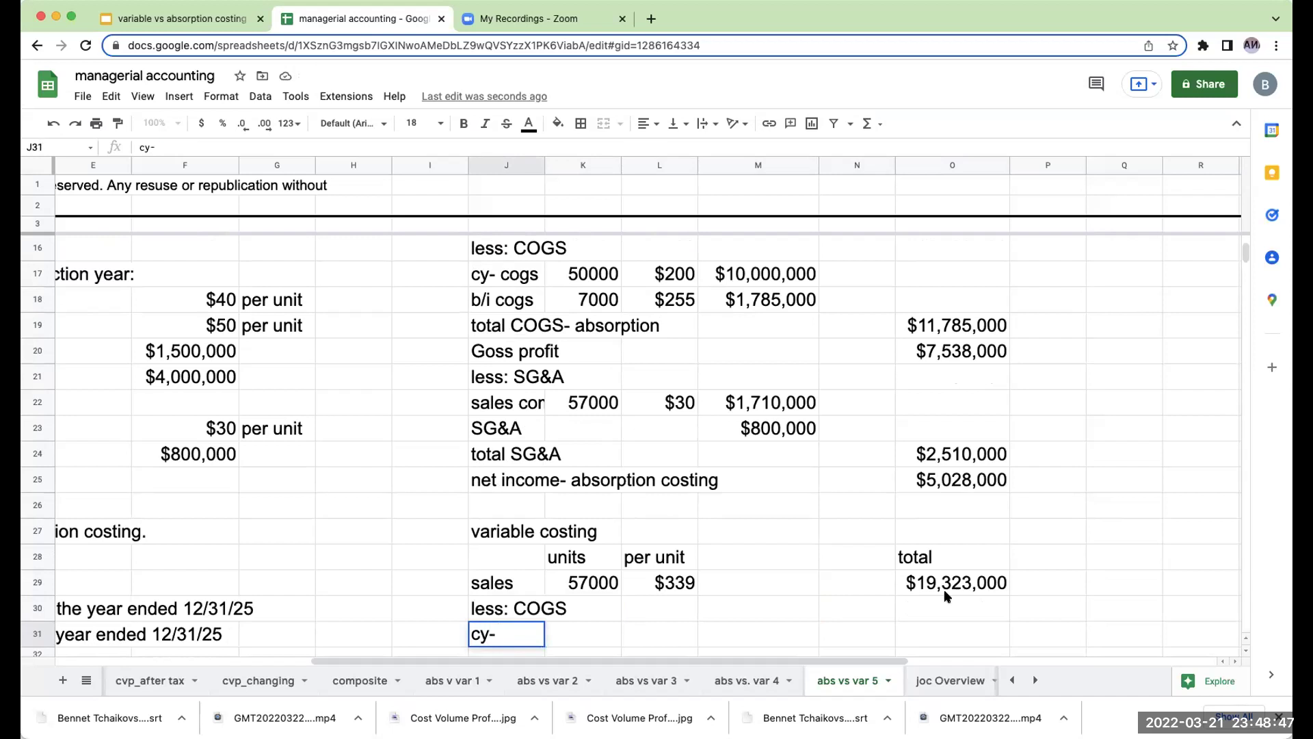
type("- var cogs")
key("Return")
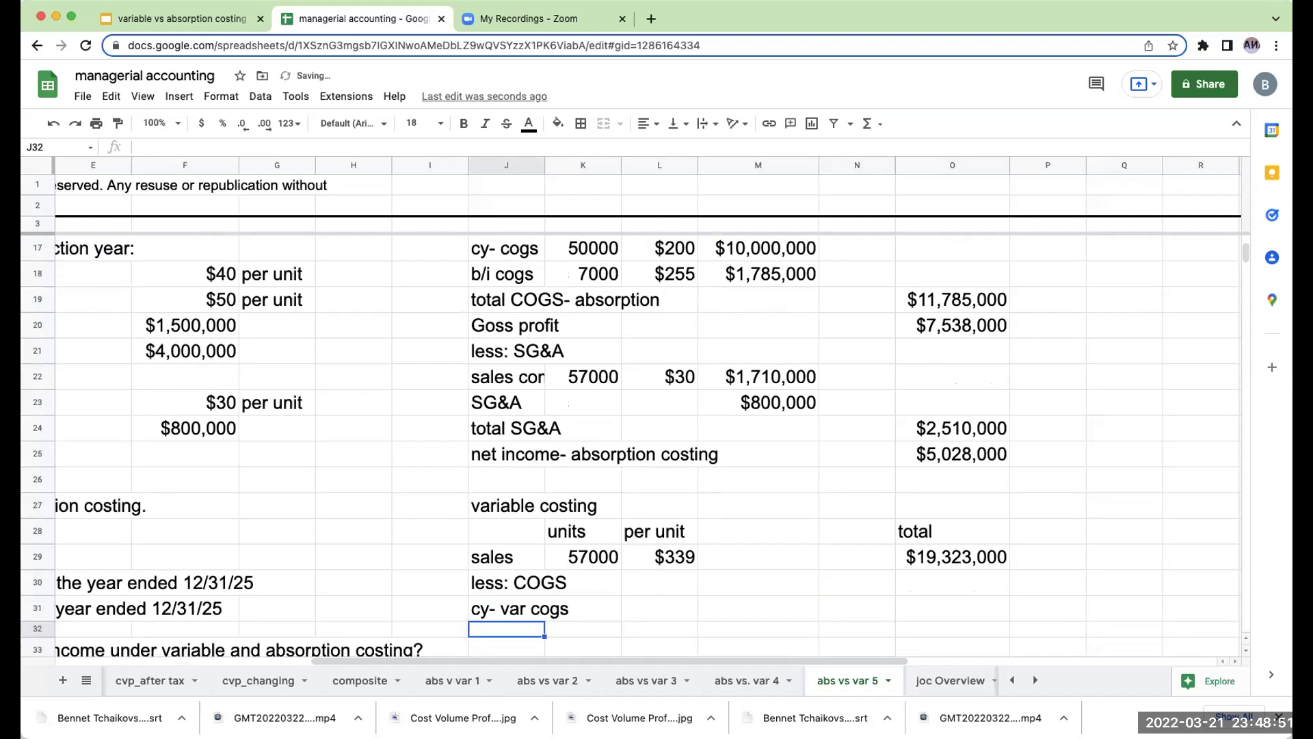
left_click(582, 608)
type("50000")
key("Return")
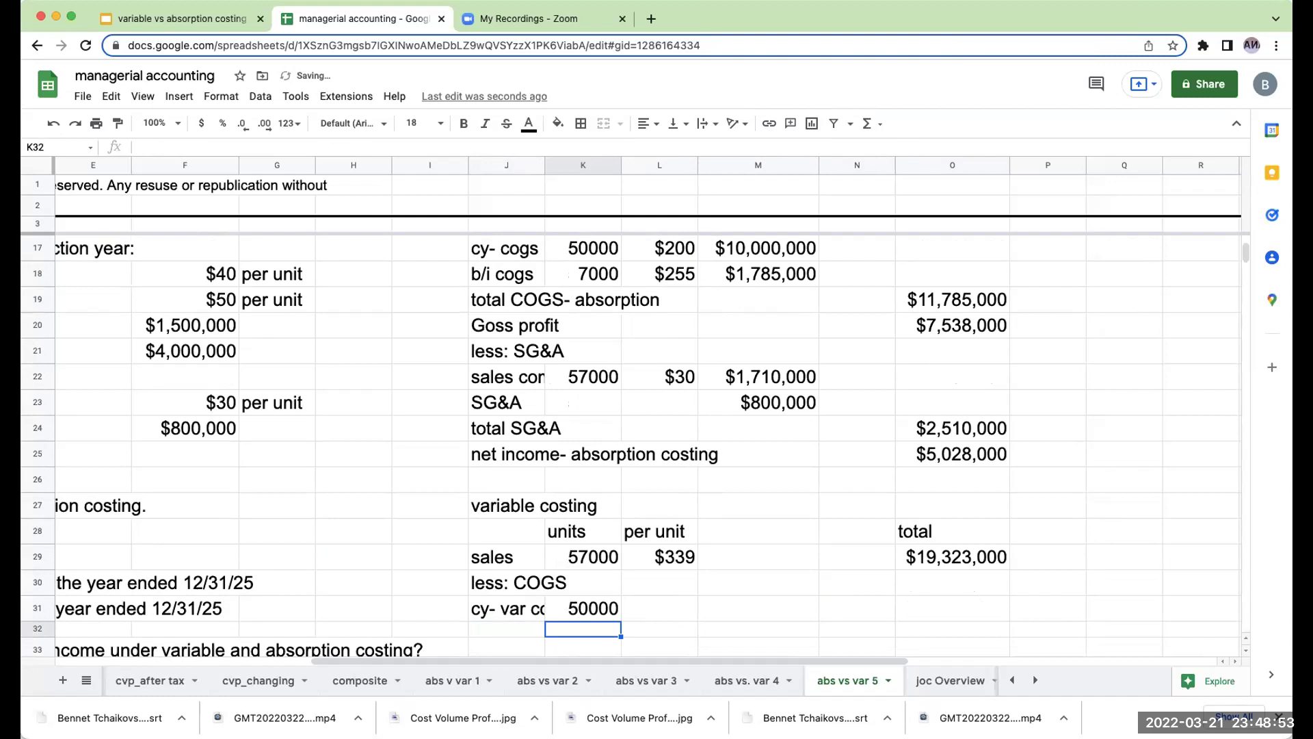
Link the current-year per-unit cost in L31 to the total variable cost per unit in D41.
key("Up")
key("Right")
type("+")
key("Left")
key("Down")
key("Down")
key("Down")
key("Down")
key("Down")
key("Down")
key("Down")
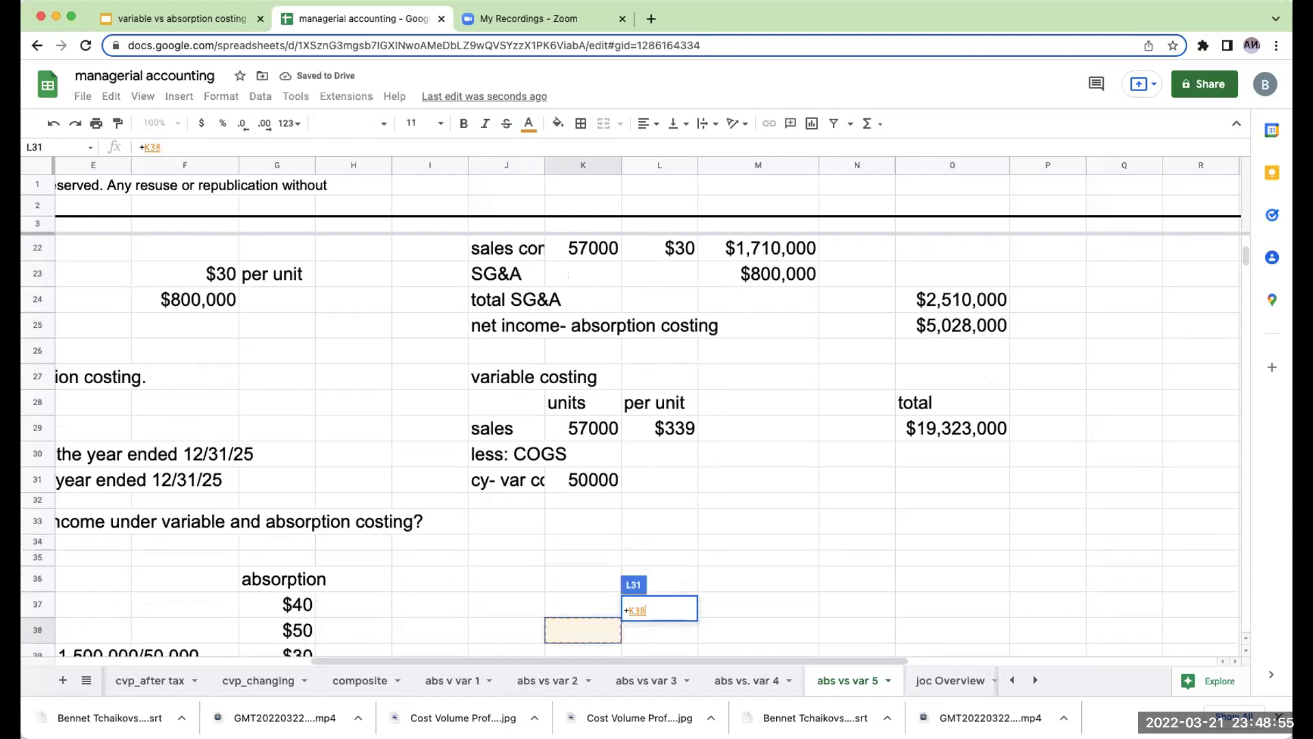
key("Down")
key("Down")
key("Down")
key("Left")
key("Left")
key("Left")
key("Left")
key("Left")
key("Left")
key("Left")
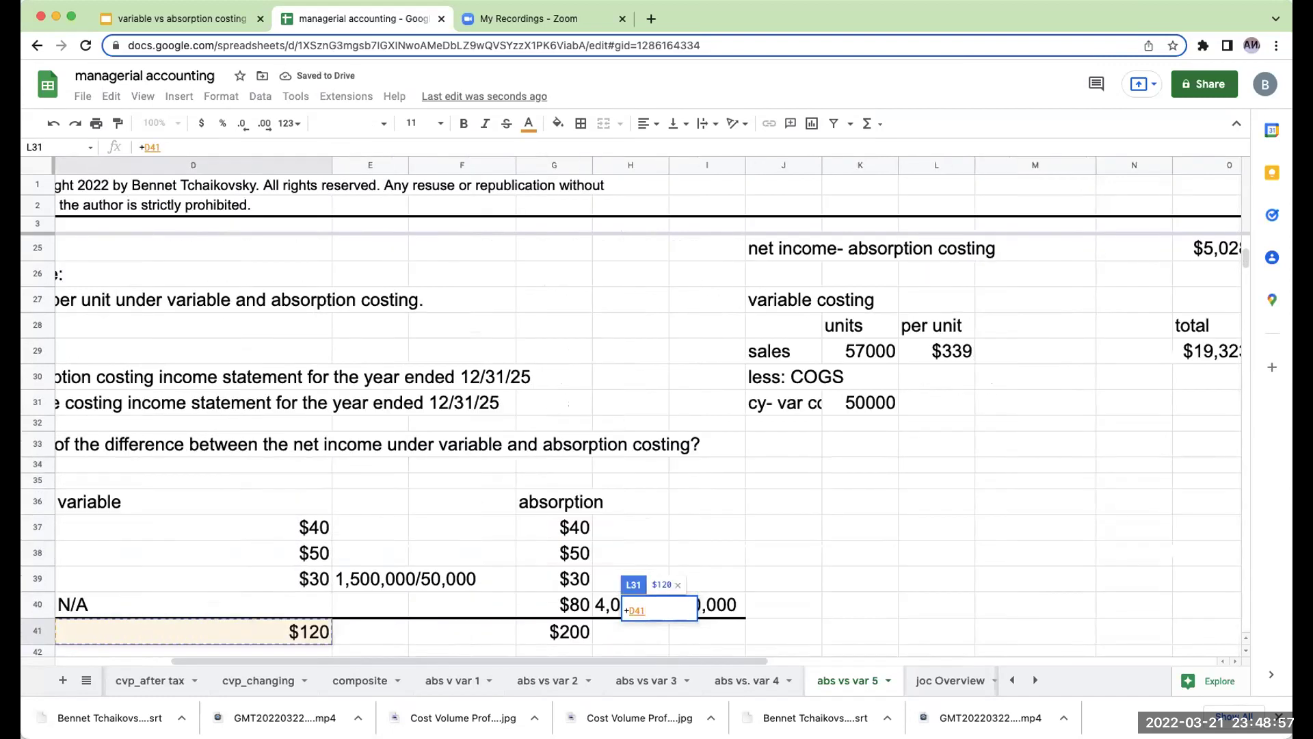
key("Return")
Calculate the current-year variable COGS in M31 as units in K31 times per-unit cost in L31.
key("Up")
key("Right")
type("+")
key("Left")
key("Left")
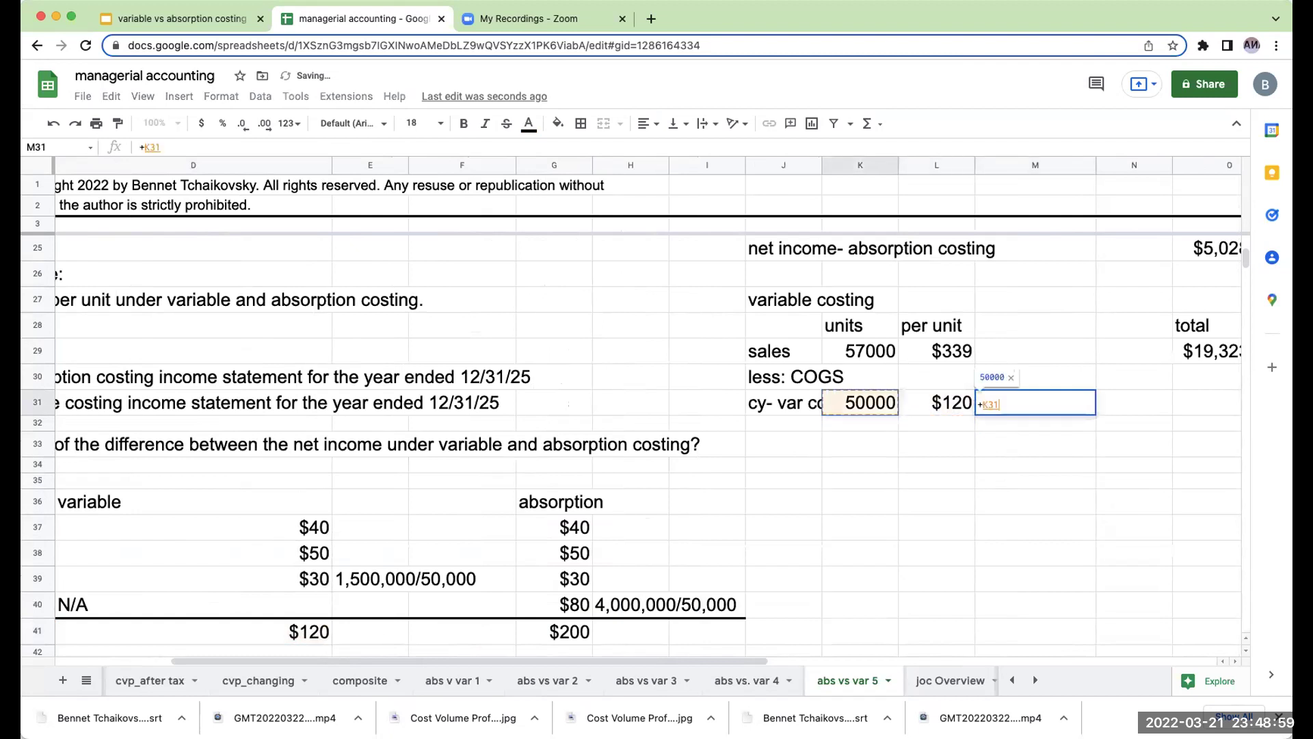
type("*")
key("Left")
key("Return")
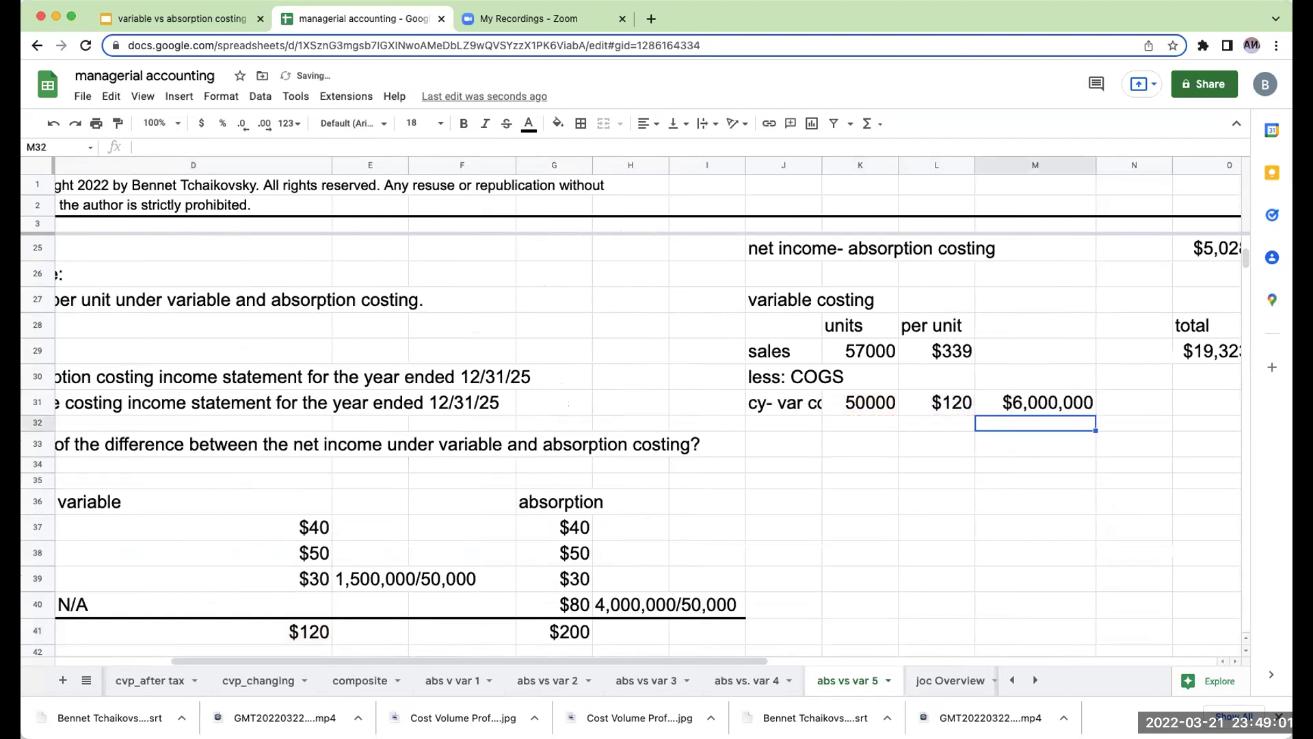
Enter the row label "b/i- var cogs" in J32 for the beginning inventory.
key("Left")
key("Left")
key("Left")
type("b/i")
key("Return")
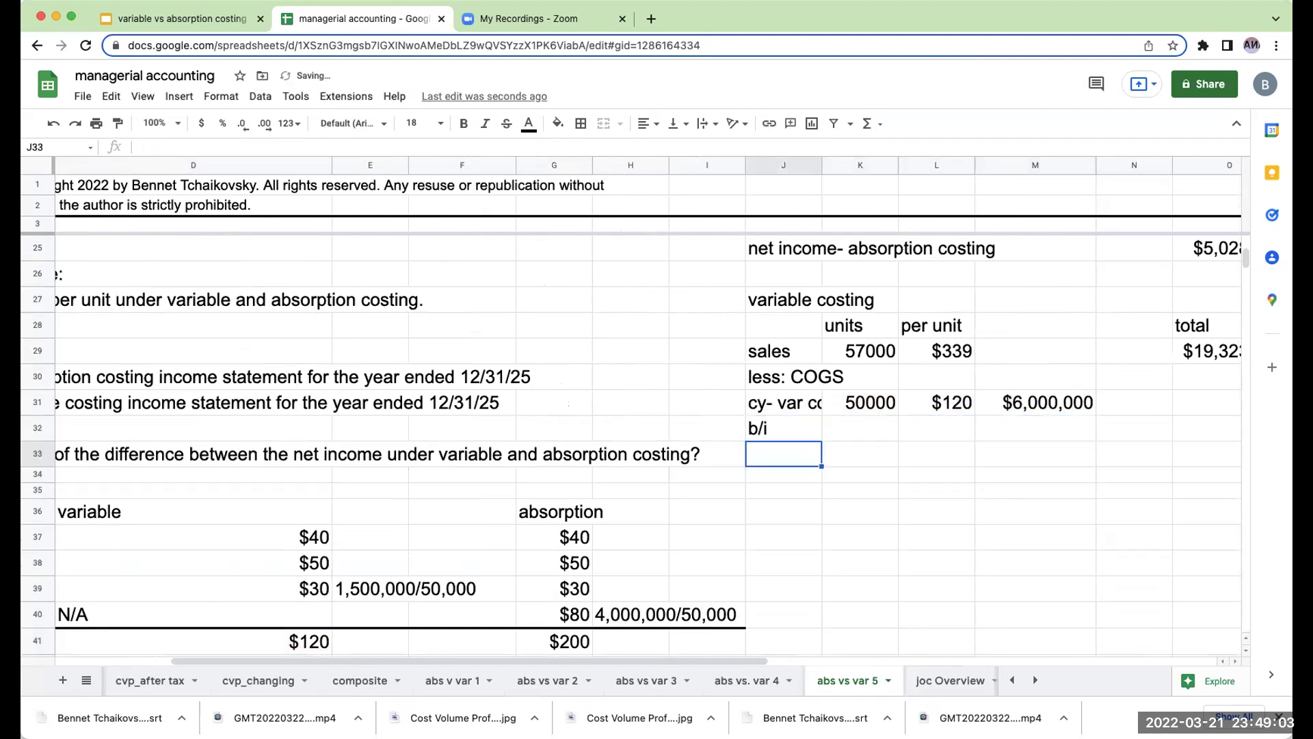
left_click(783, 428)
key("Return")
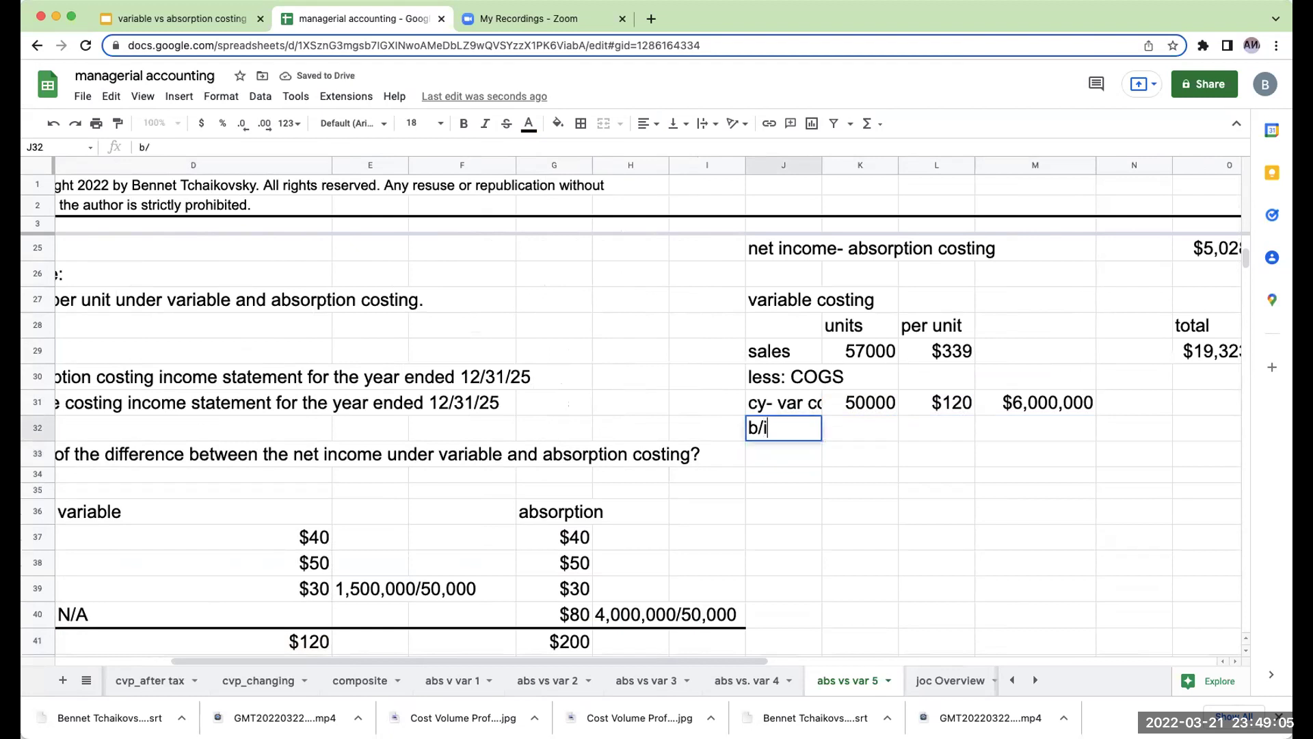
type("- var cogs")
key("Return")
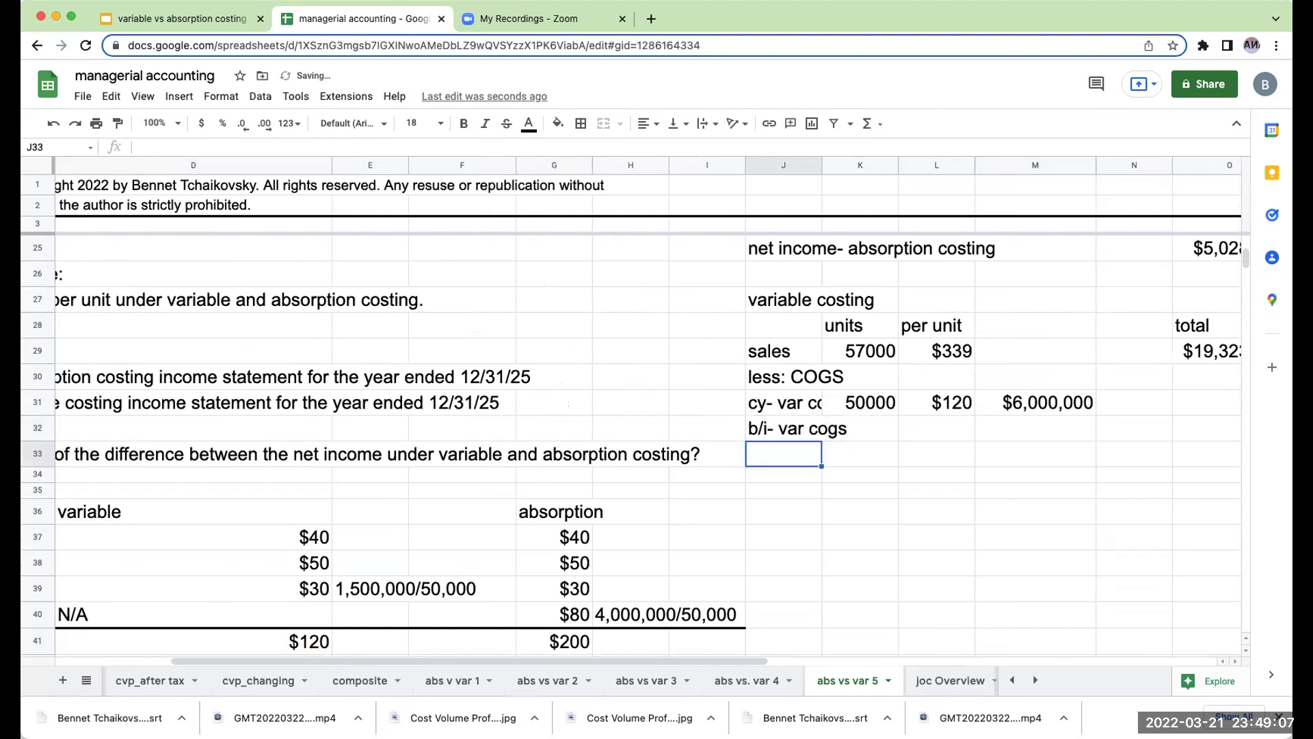
Enter 7000 beginning inventory units in K32.
left_click(860, 427)
type("7000")
key("Return")
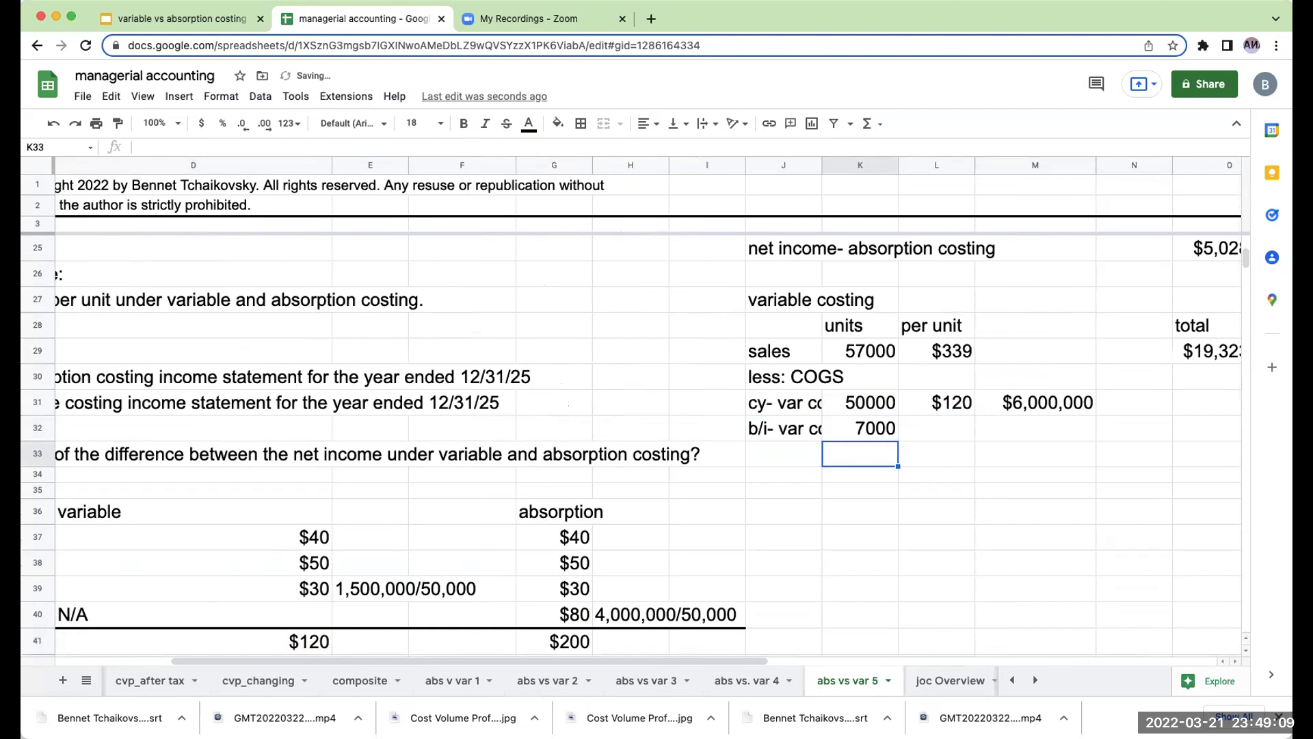
key("Up")
key("Up")
key("Up")
key("Up")
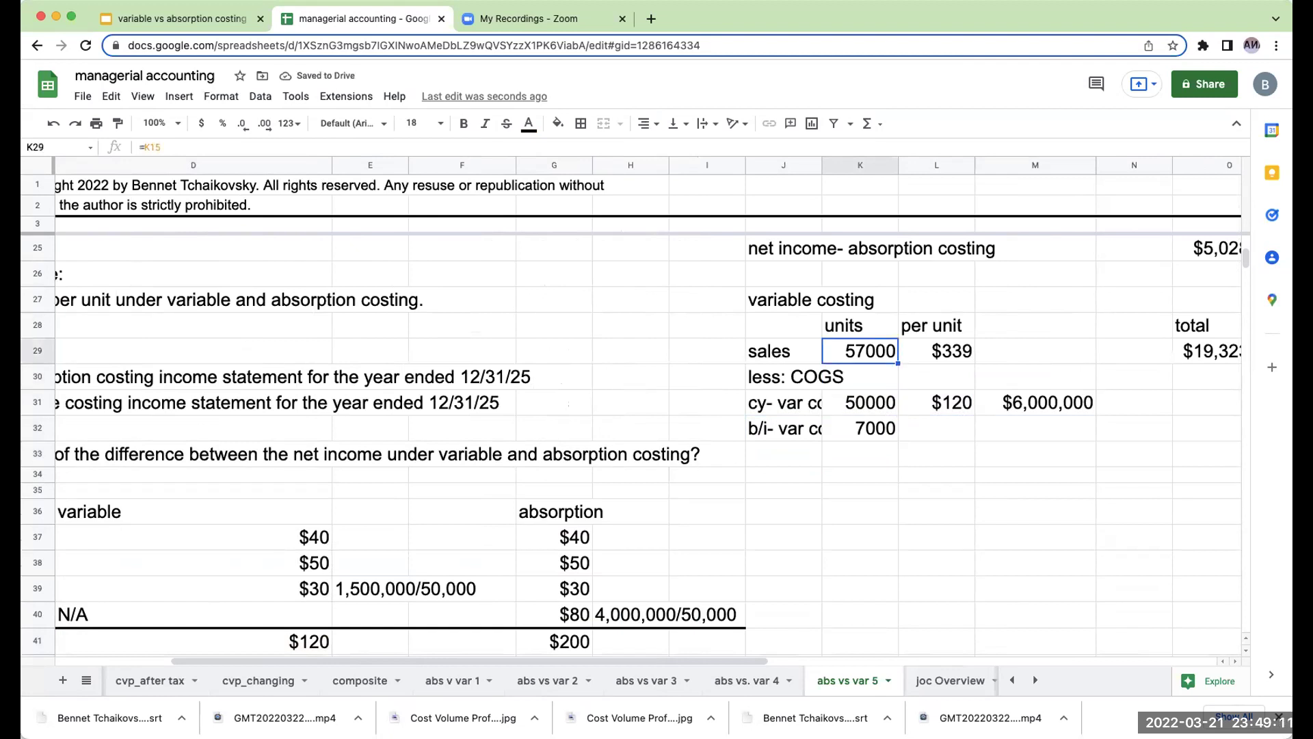
key("Down")
key("Down")
key("Down")
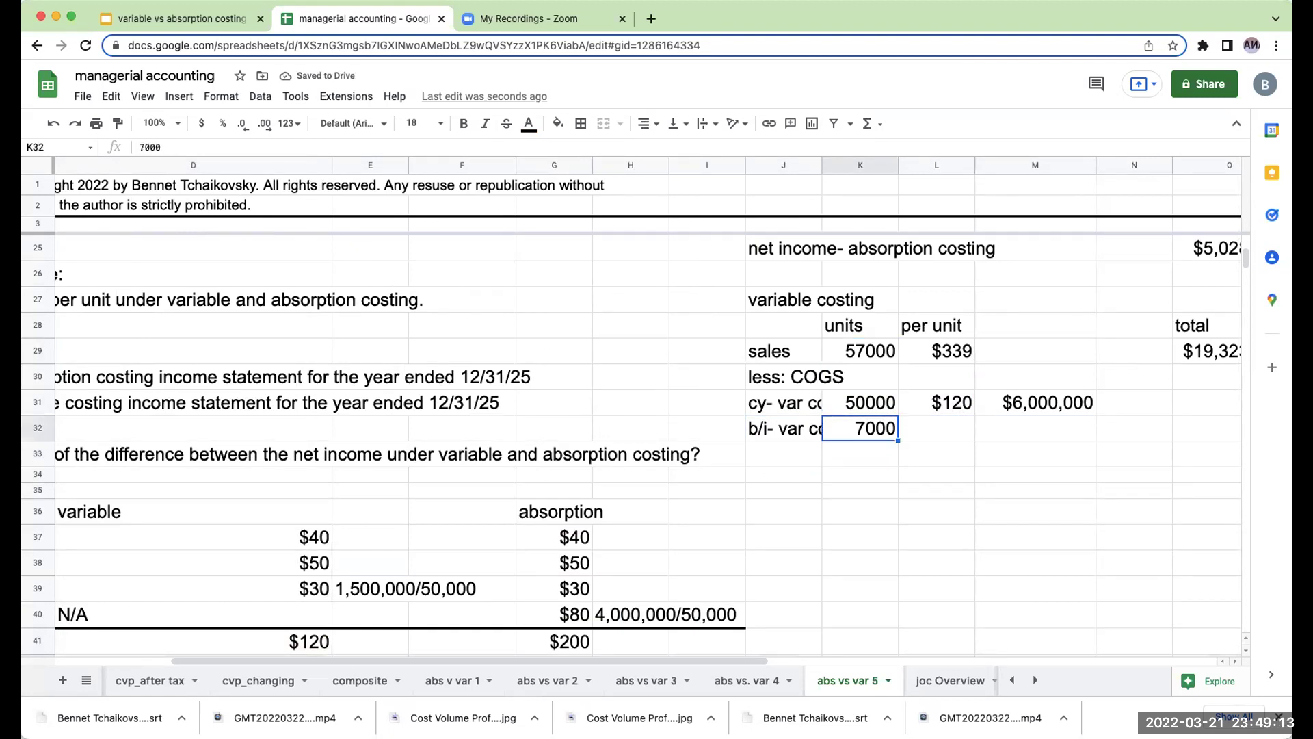
Link the beginning inventory per-unit cost in L32 to the variable cost per unit in F13.
key("Right")
type("+")
key("Left")
key("Left")
key("Up")
key("Up")
key("Up")
key("Up")
key("Up")
key("Up")
key("Up")
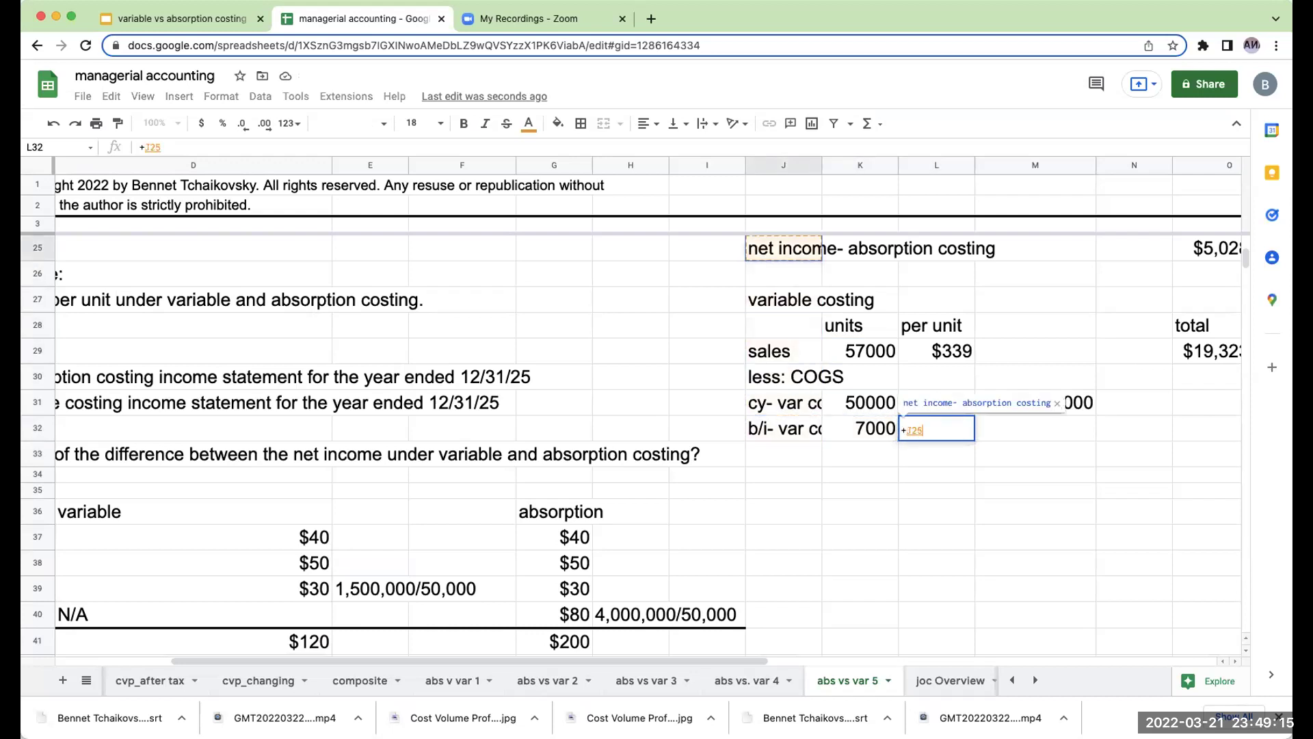
key("Up")
key("Up")
key("Up")
key("Up")
key("Up")
key("Up")
key("Up")
key("Up")
key("Up")
key("Up")
key("Up")
key("Up")
key("Up")
key("Left")
key("Left")
key("Left")
key("Left")
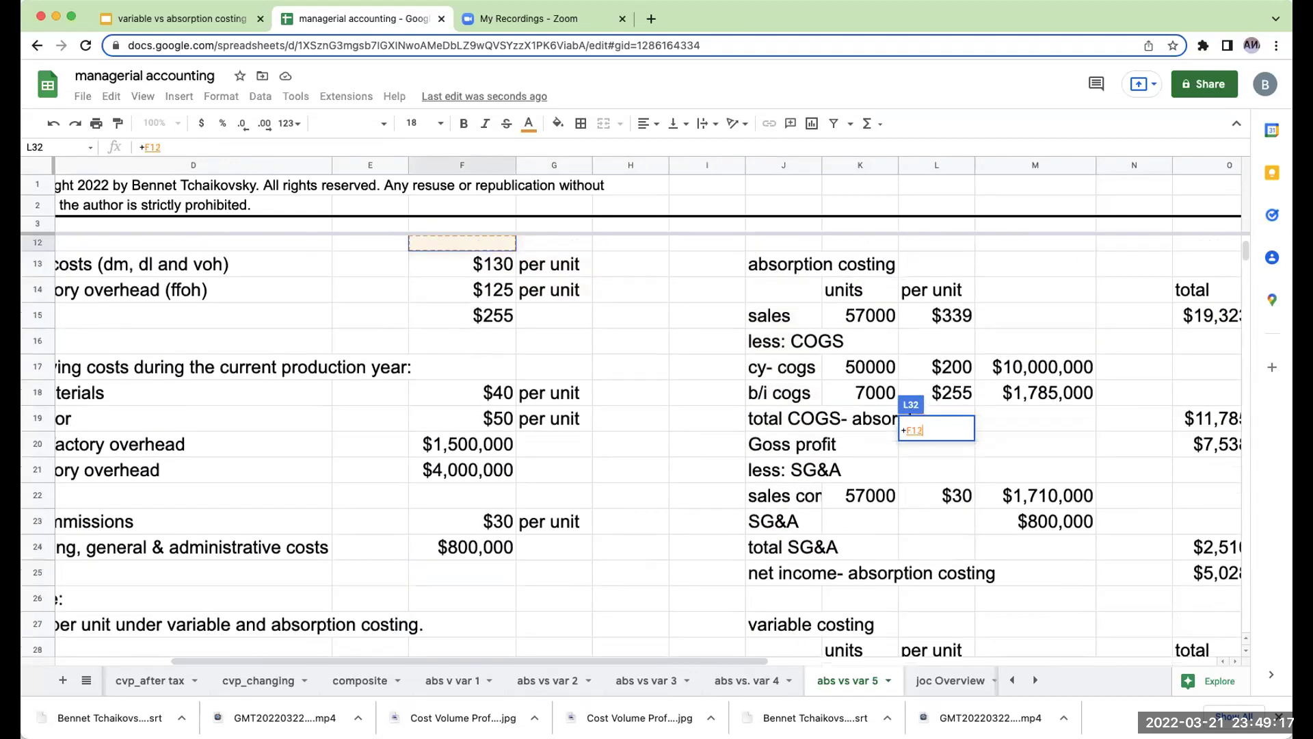
key("Up")
key("Down")
key("Down")
key("Left")
key("Left")
key("Left")
key("Left")
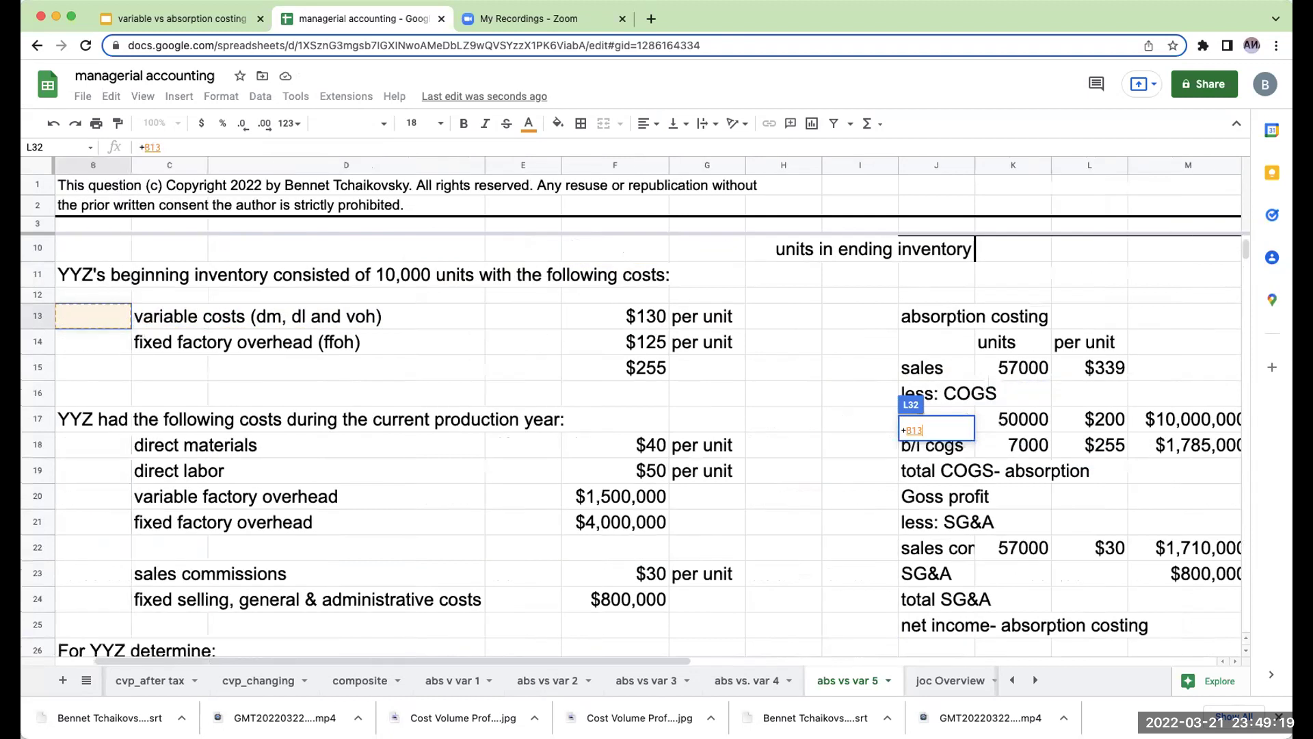
key("Right")
key("Right")
key("Right")
key("Right")
key("Right")
key("Left")
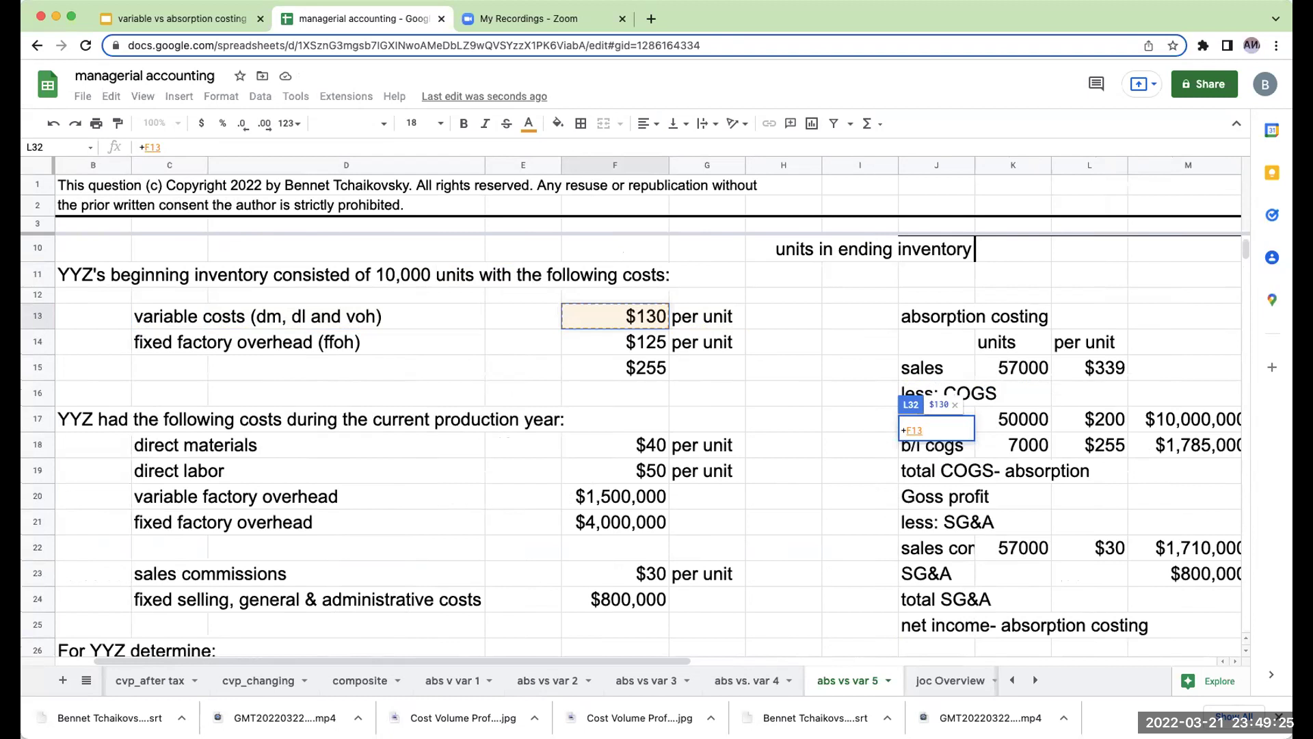
key("Tab")
Calculate the beginning inventory variable COGS in M32 as units in K32 times per-unit cost in L32.
type("+")
key("Left")
key("Left")
type("*")
key("Left")
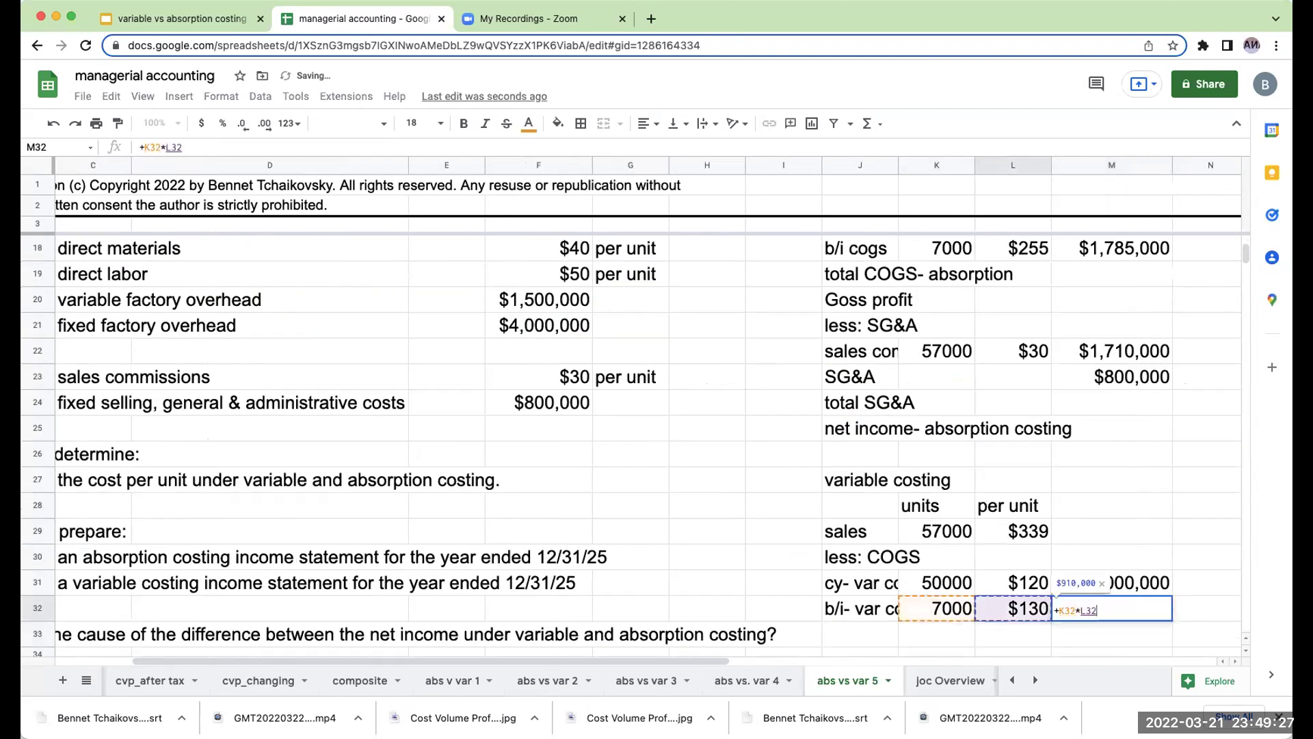
key("Return")
key("Left")
key("Left")
key("Left")
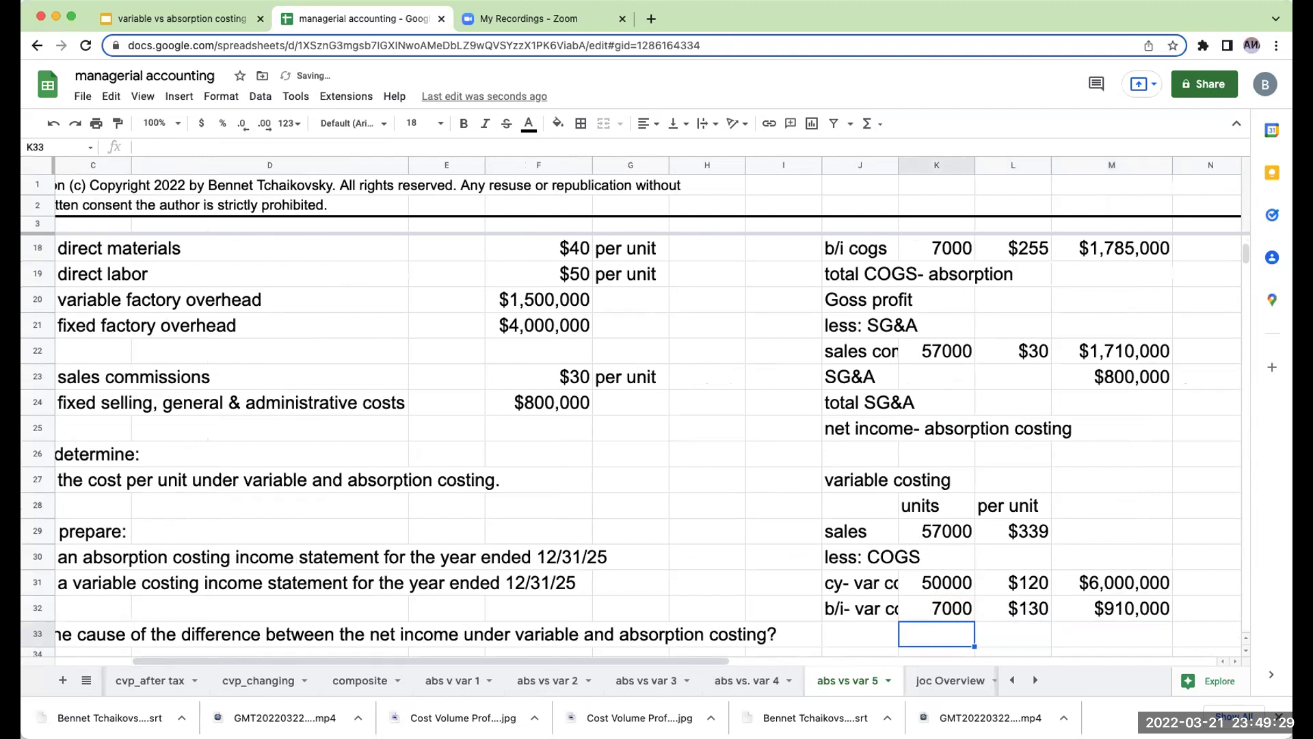
type("total C")
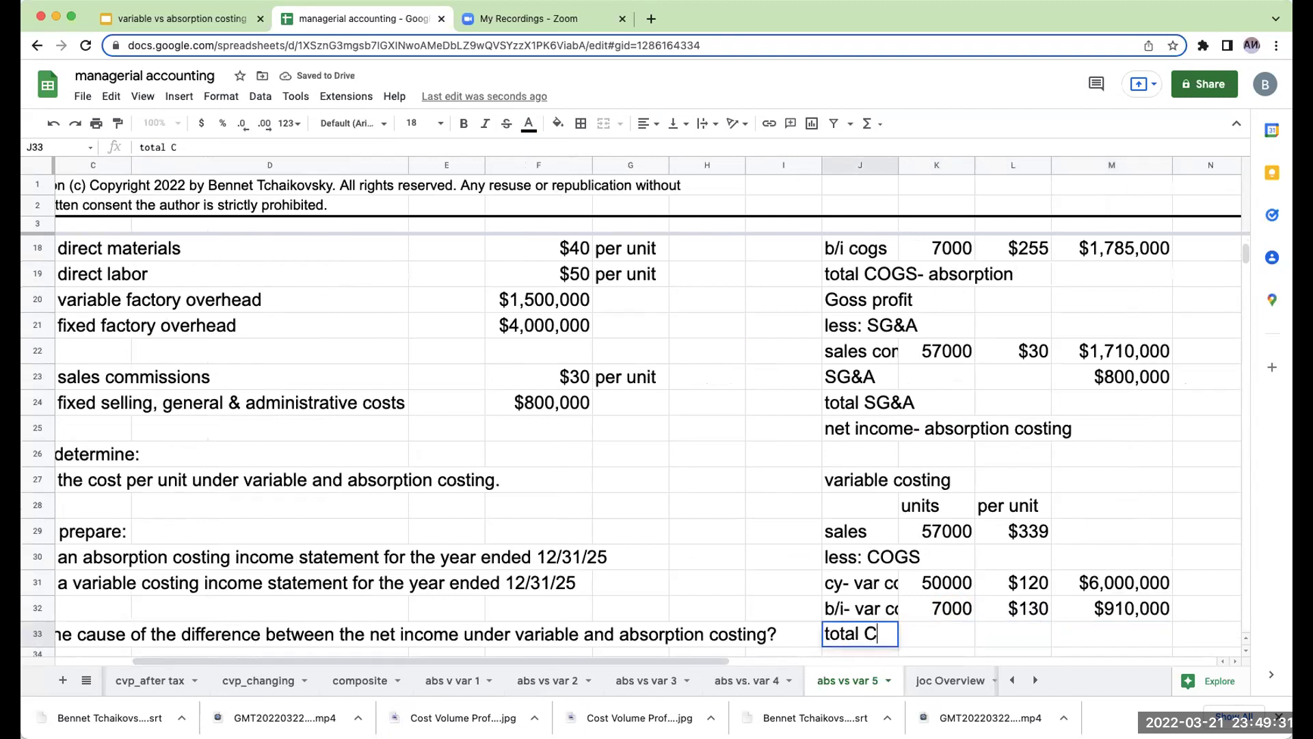
type("OGS-")
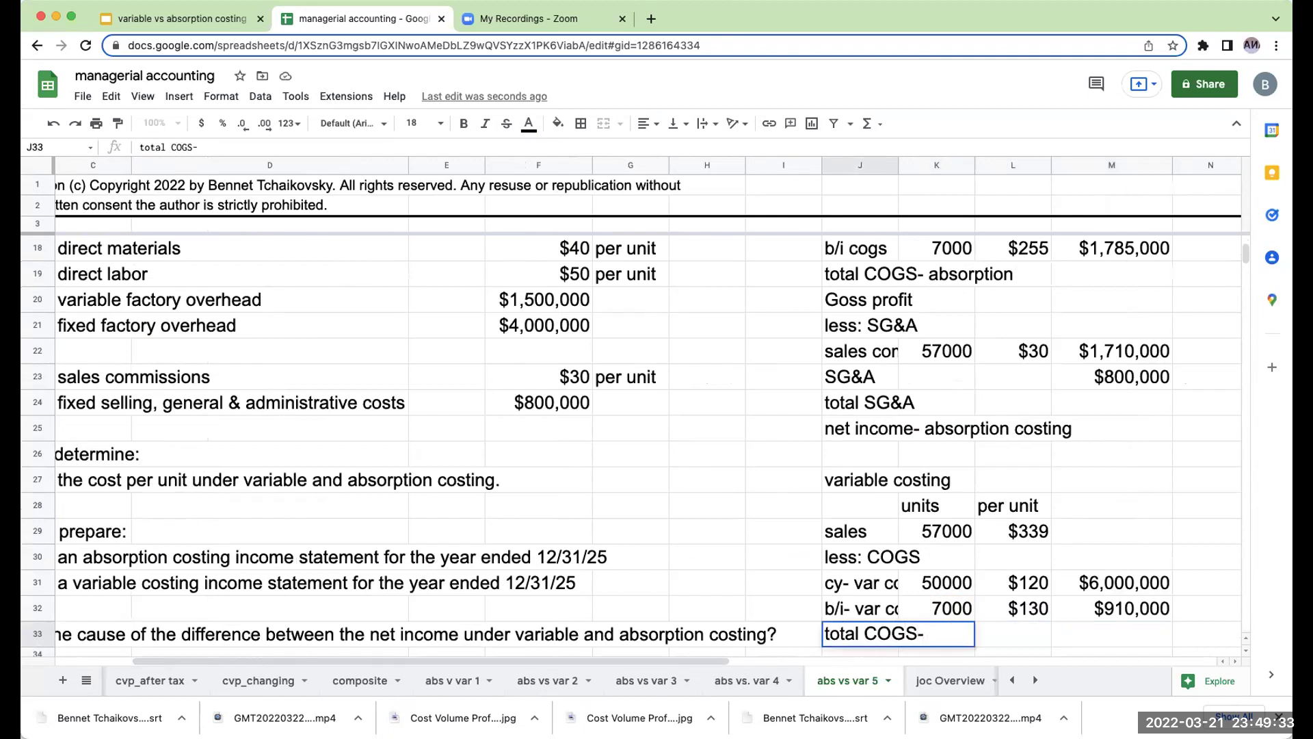
key("BackSpace")
key("BackSpace")
key("BackSpace")
key("BackSpace")
key("BackSpace")
key("BackSpace")
key("BackSpace")
key("BackSpace")
key("BackSpace")
key("BackSpace")
key("BackSpace")
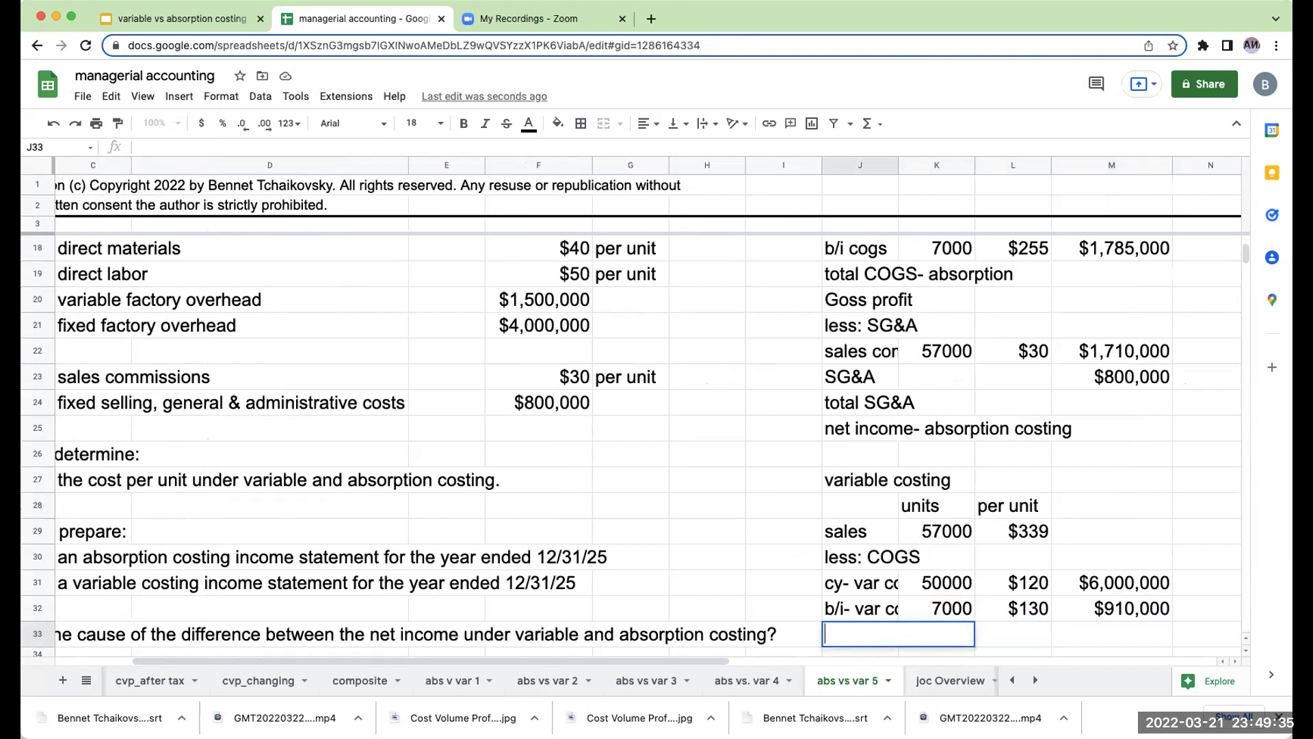
Change the COGS heading in J30 to "less: variable costs".
key("Up")
key("Up")
left_click(848, 531)
left_click(848, 556)
type("le")
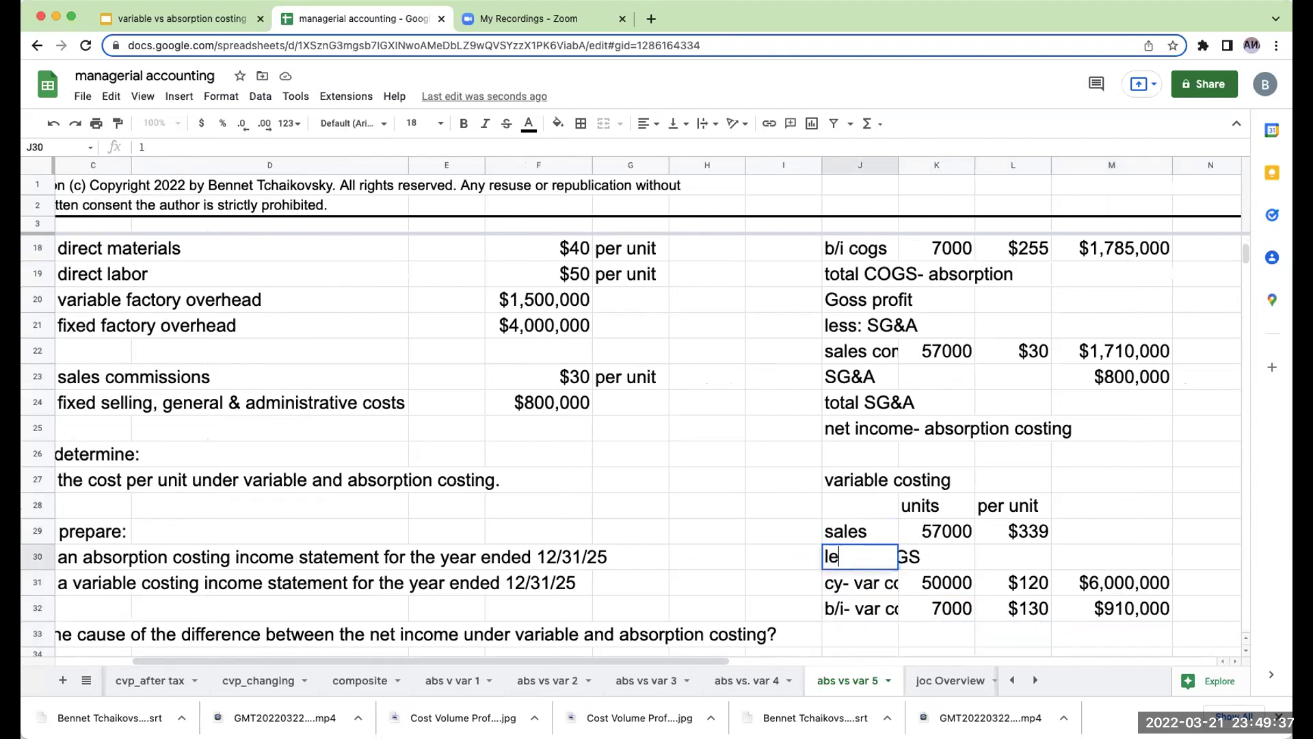
type("ss: variabl")
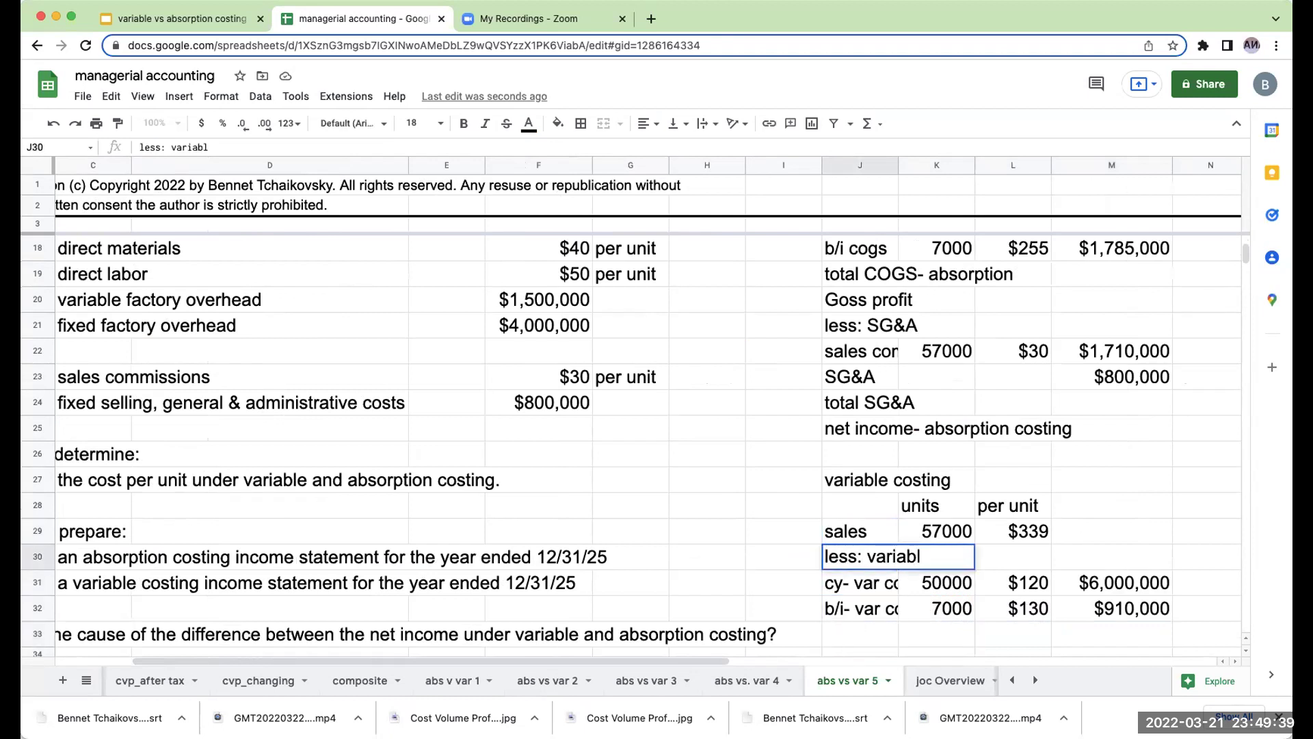
type("e costs")
key("Return")
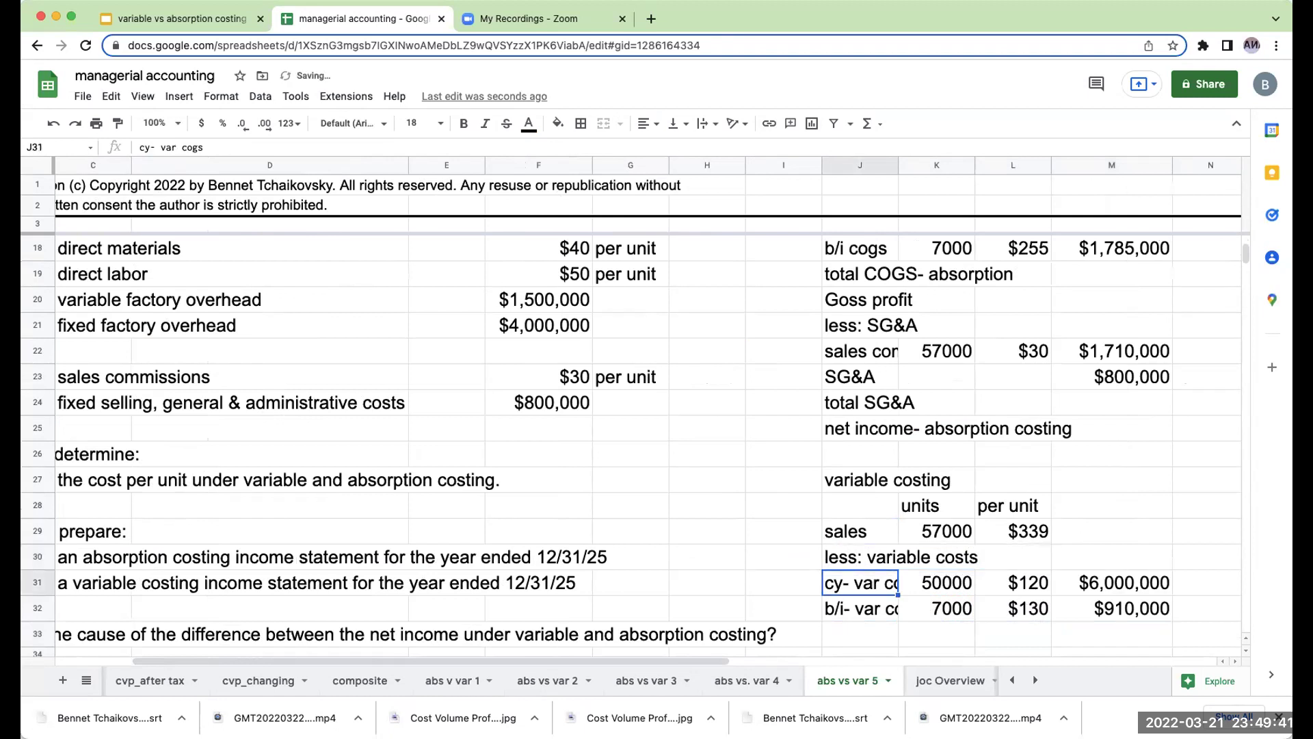
Link the row label in J33 to the sales commissions label in J22.
left_click(860, 634)
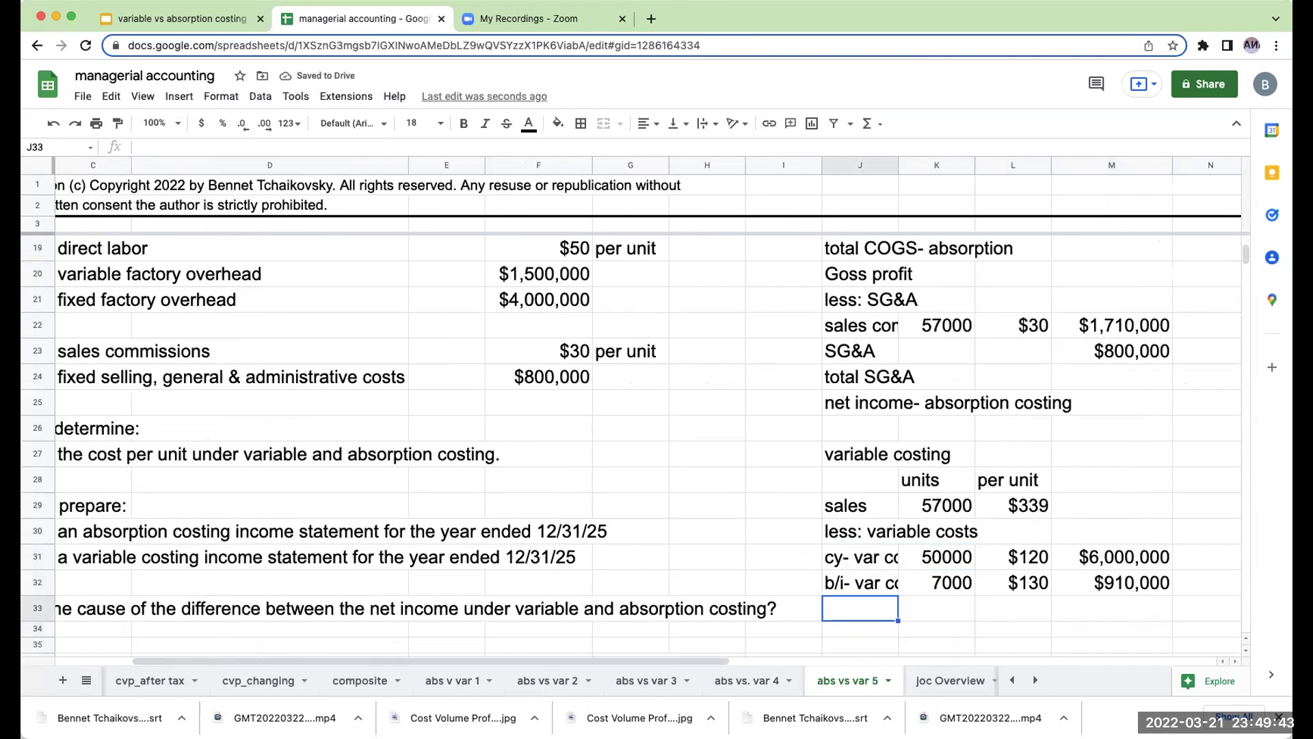
type("+")
key("Up")
key("Up")
key("Up")
key("Up")
key("Up")
key("Up")
key("Up")
key("Up")
key("Up")
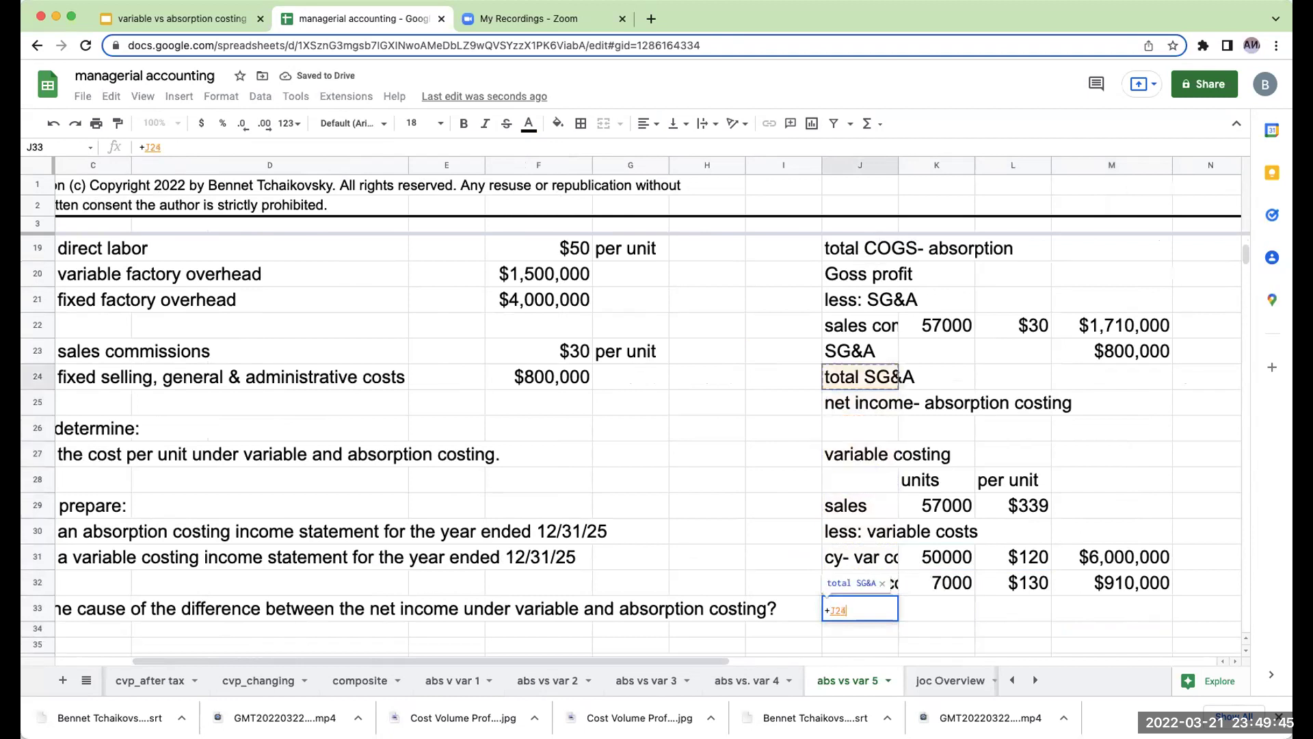
key("Up")
key("Up")
key("Return")
Link the sales commission units in K33 to the absorption statement's commission units in K22.
key("Up")
key("Right")
type("+")
key("Up")
key("Up")
key("Up")
key("Up")
key("Up")
key("Up")
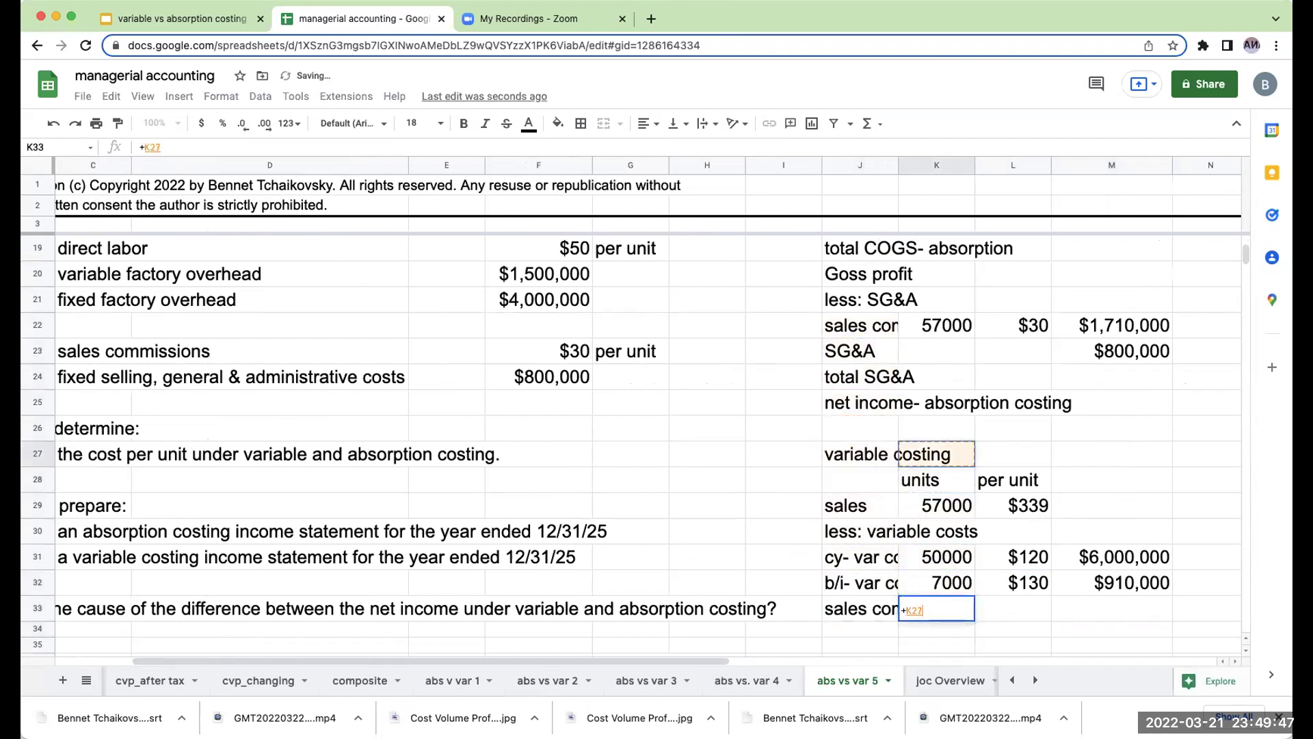
key("Up")
key("Up")
key("Up")
key("Up")
key("Up")
key("Return")
Link the per-unit sales commission in L33 to the given commission rate in F23.
key("Up")
key("Right")
type("+")
key("Up")
key("Left")
key("Left")
key("Left")
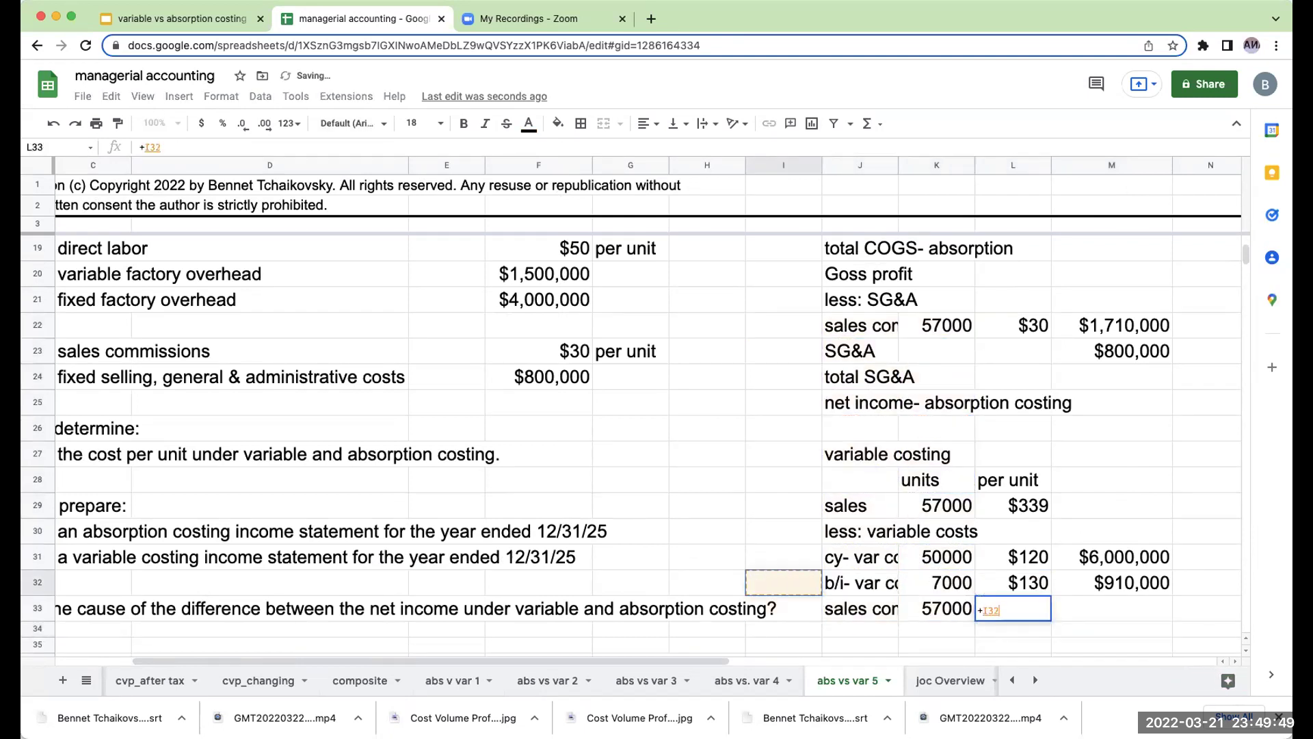
key("Up")
key("Up")
key("Up")
key("Up")
key("Up")
key("Up")
key("Up")
key("Up")
key("Up")
key("Left")
key("Left")
key("Left")
key("Return")
Calculate the sales commissions amount in M33 as units in K33 times the per-unit rate in L33.
key("Up")
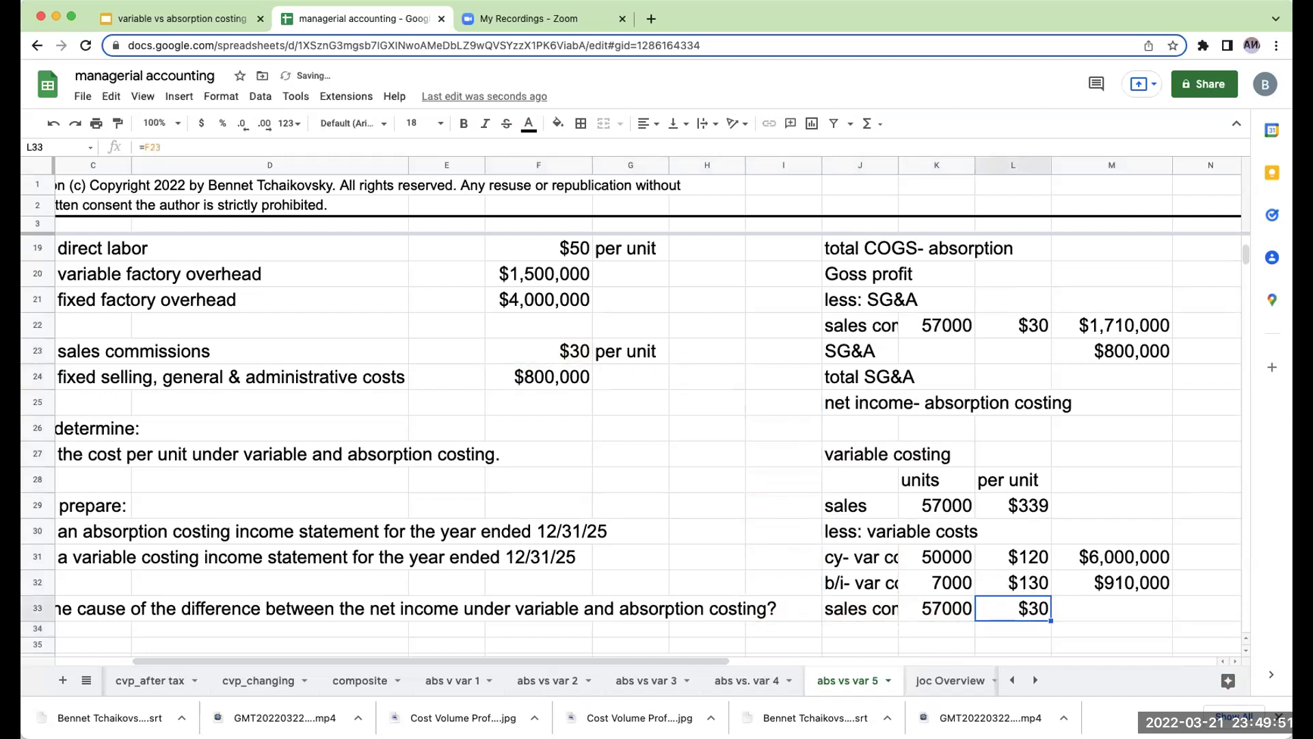
key("Right")
type("+")
key("Left")
key("Left")
type("*")
key("Left")
key("Return")
Enter the row label "total variable costs" in J34.
key("Right")
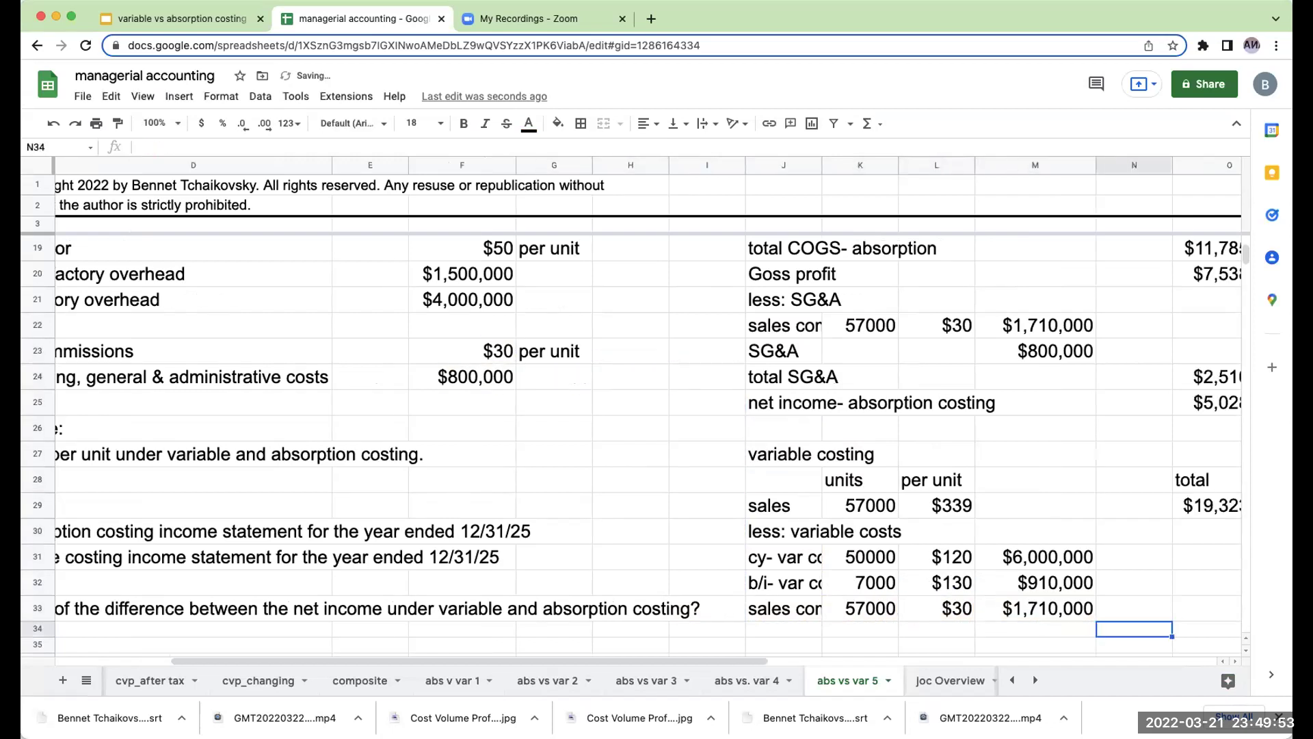
key("Left")
key("Left")
key("Left")
key("Left")
type("tota")
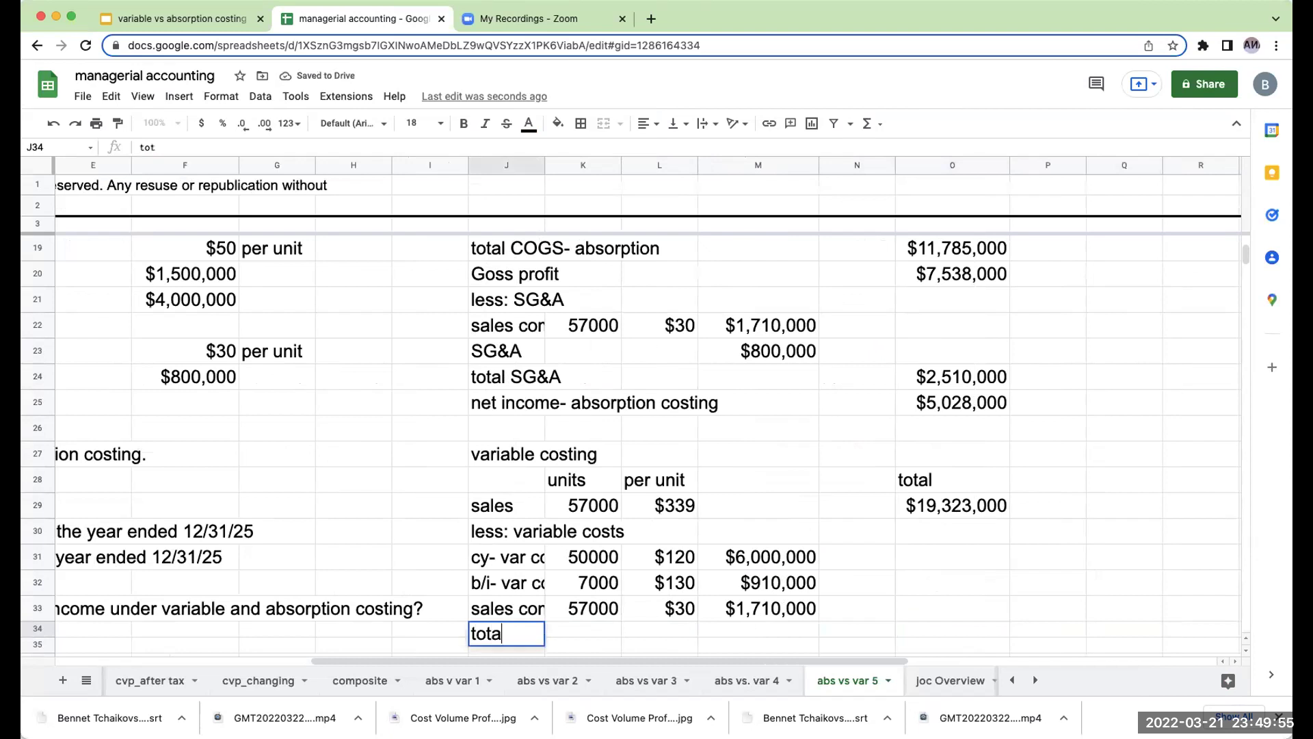
type("l variable costs")
key("Return")
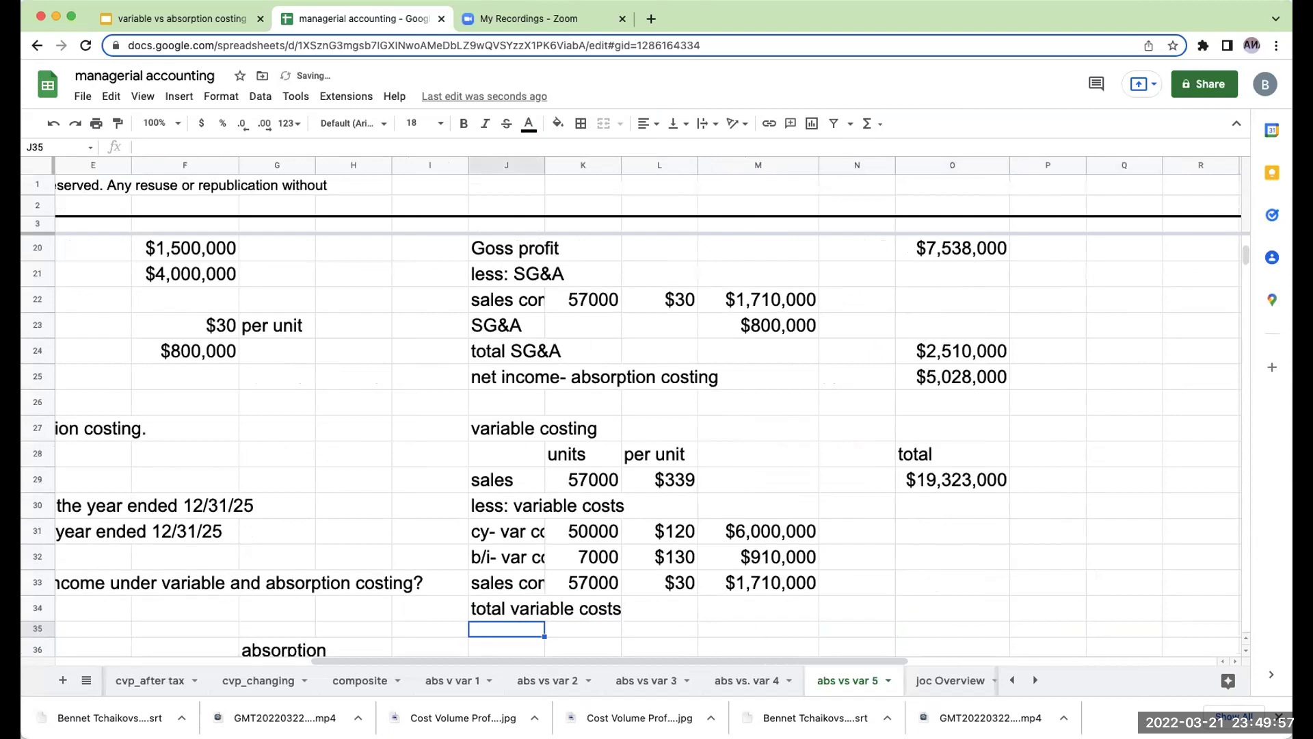
Calculate the total variable costs in O34 as the sum of the amounts in M31, M32 and M33.
key("Up")
key("Right")
key("Right")
key("Right")
key("Right")
key("Right")
type("+")
key("Left")
key("Left")
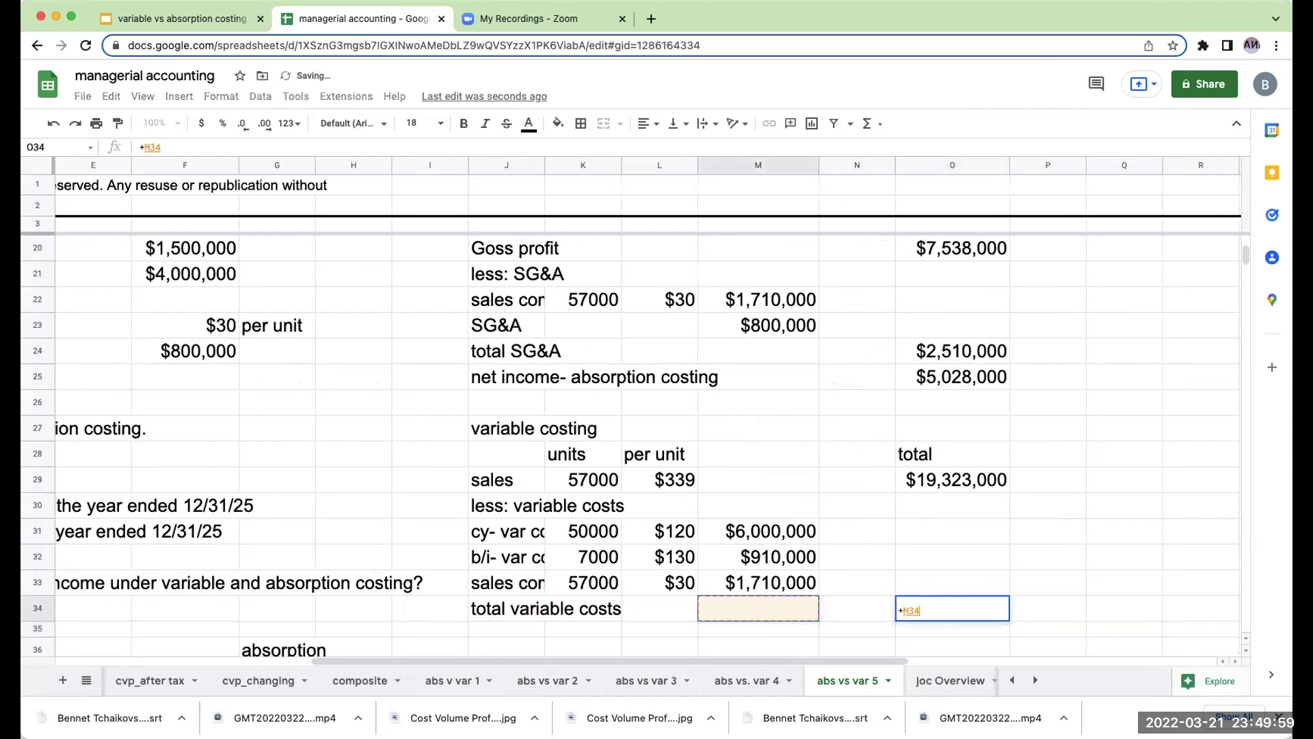
key("Up")
key("Up")
key("Up")
type("+")
key("Left")
key("Left")
key("Up")
key("Up")
type("+")
key("Left")
key("Left")
key("Up")
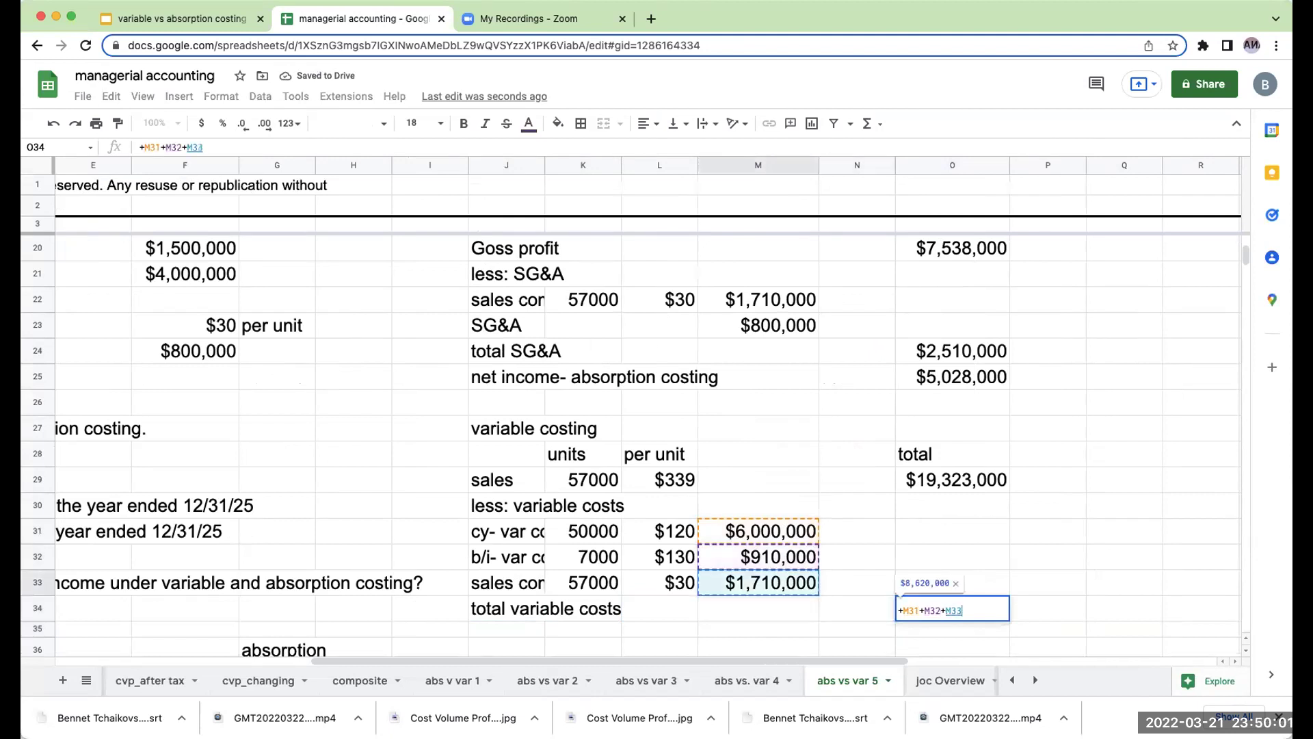
key("Return")
Enter the row label "contribution margin" in J35.
key("Left")
key("Left")
key("Left")
key("Left")
key("Left")
type("co")
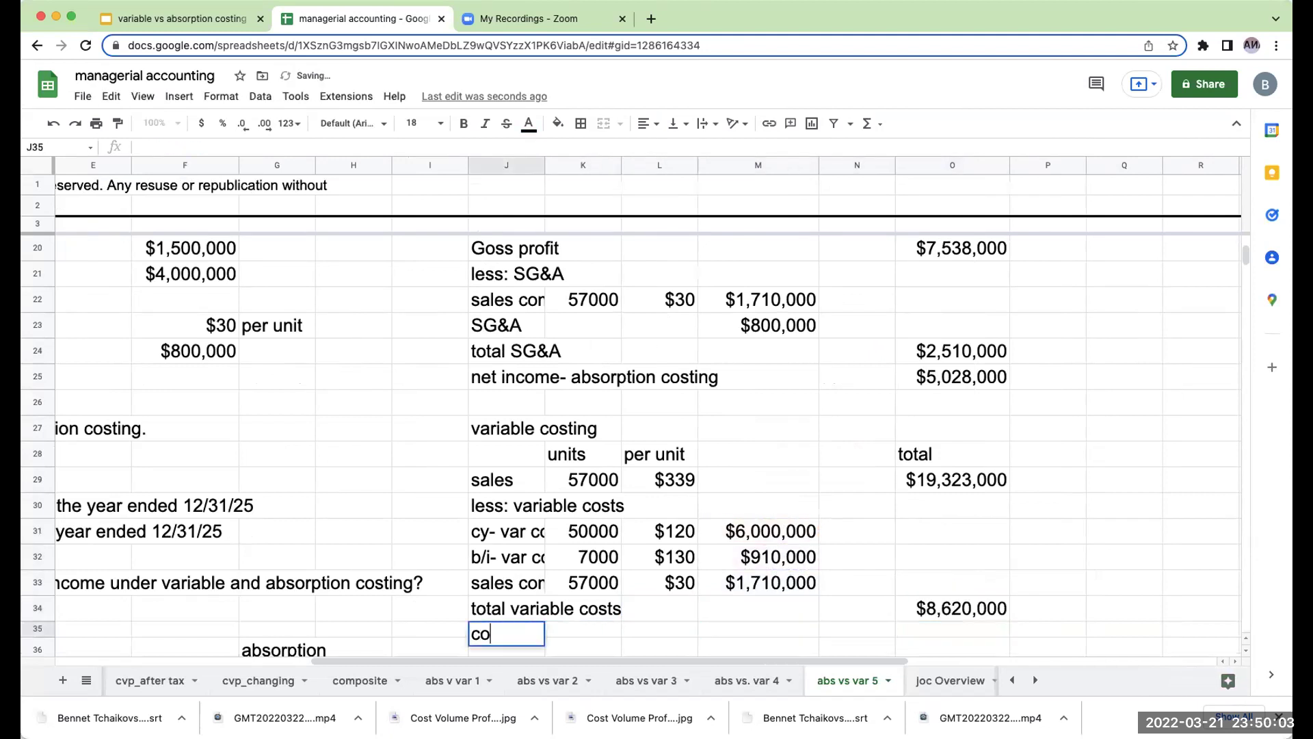
type("ntribution margin")
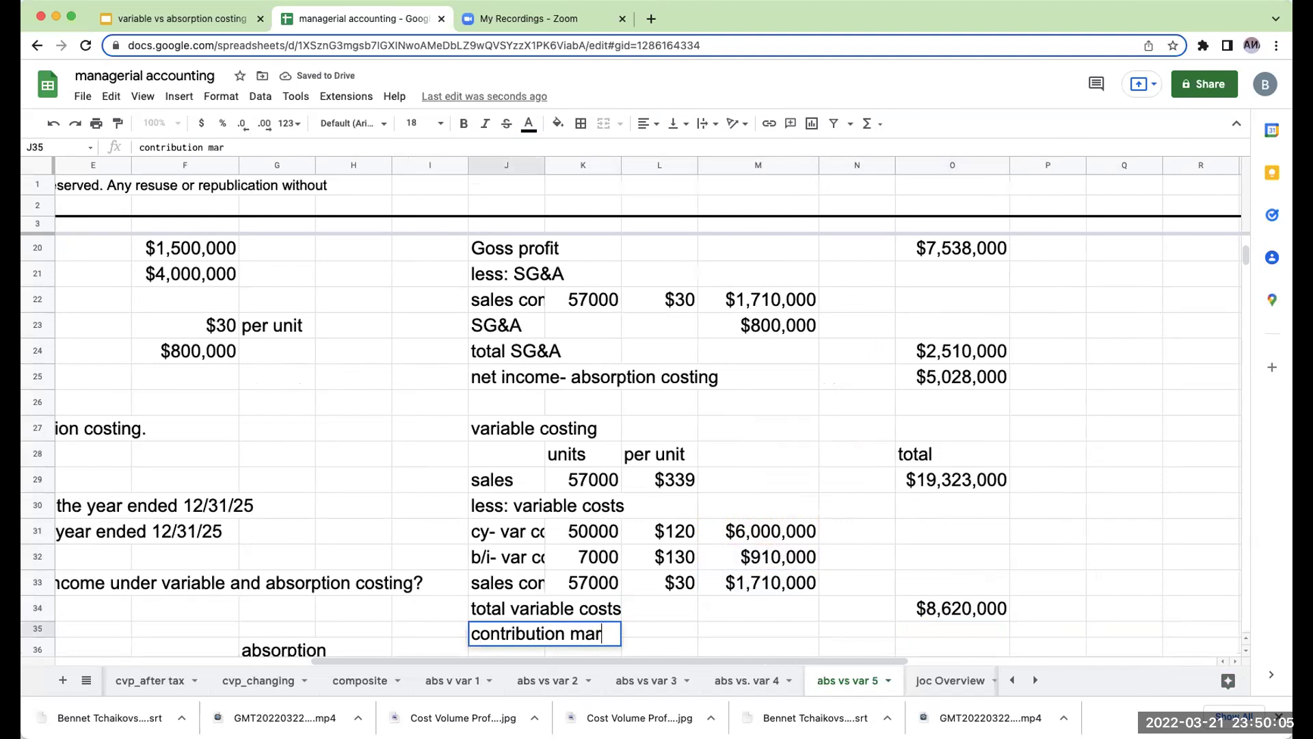
key("Return")
Calculate the contribution margin in O35 as total sales in O29 minus total variable costs in O34.
key("Up")
key("Right")
key("Right")
key("Right")
key("Right")
key("Right")
type("+")
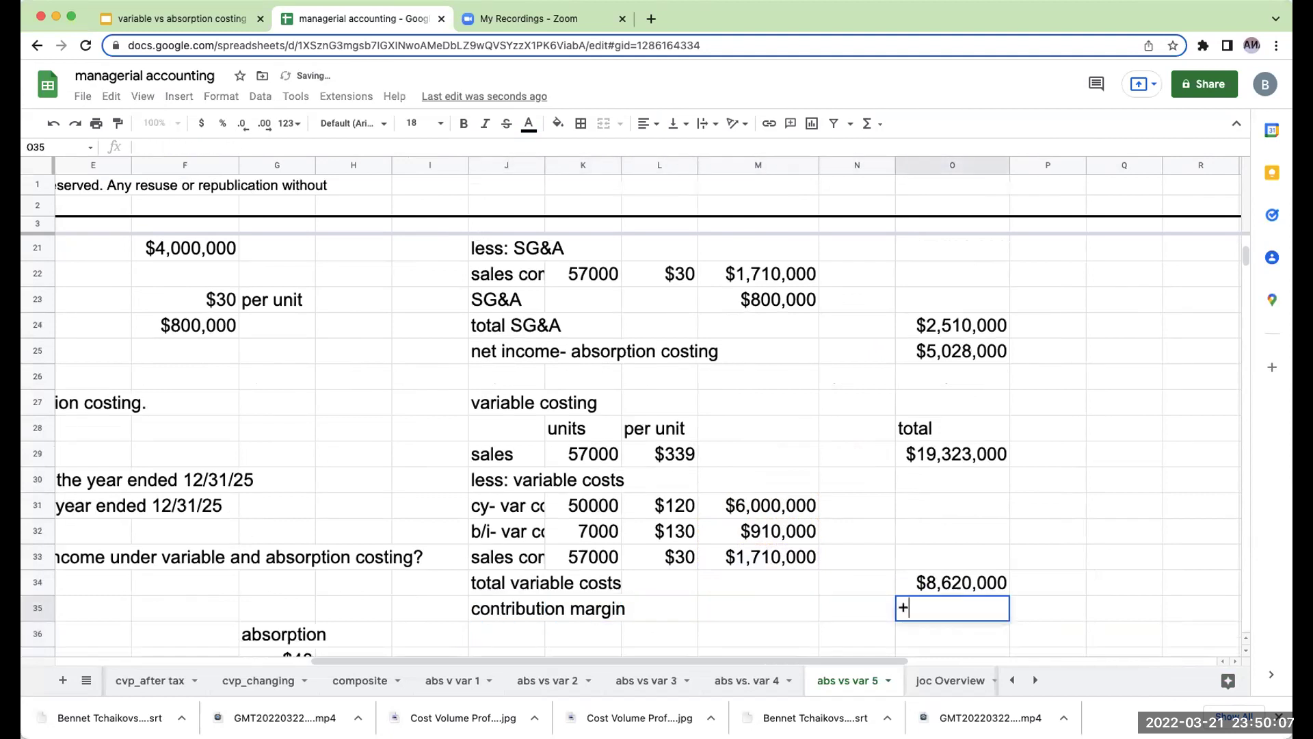
key("Up")
key("Up")
key("Up")
key("Up")
key("Up")
key("Up")
key("Return")
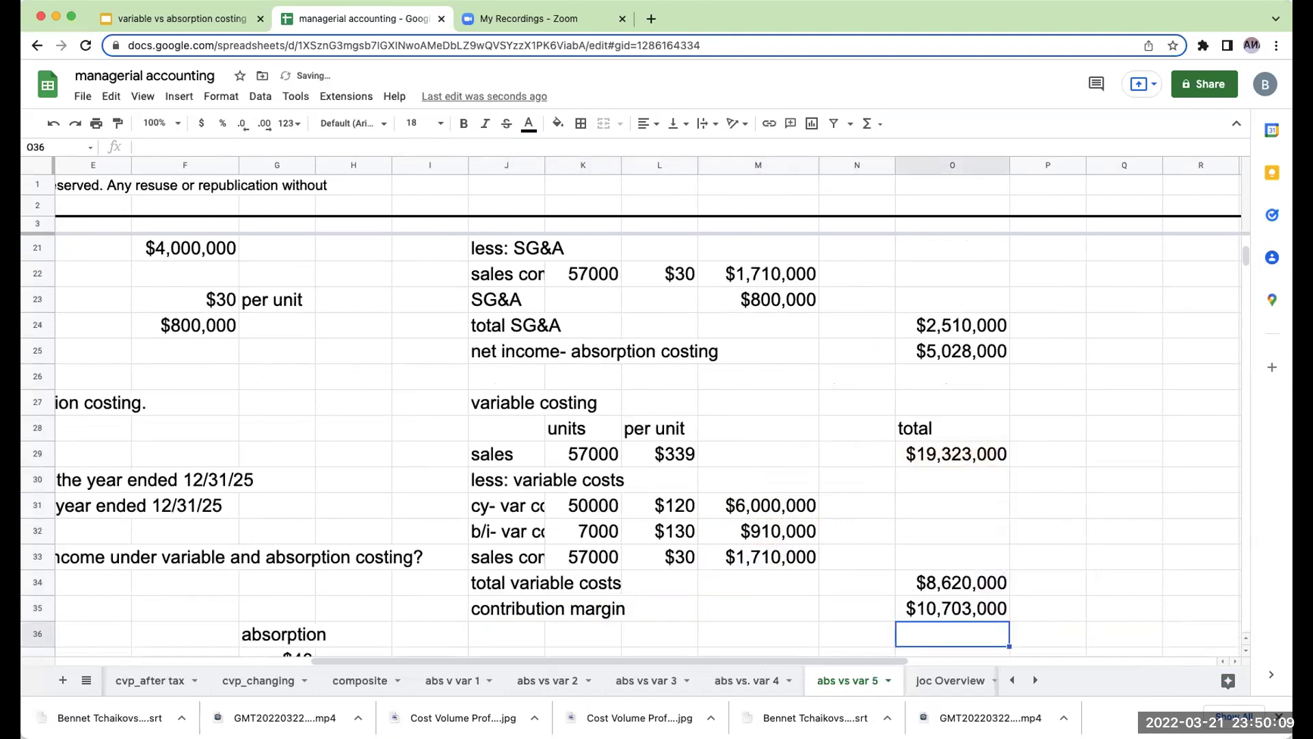
Enter the row labels "less: fixed costs" in J36 and "ffoh" in J37.
left_click(952, 608)
left_click(659, 608)
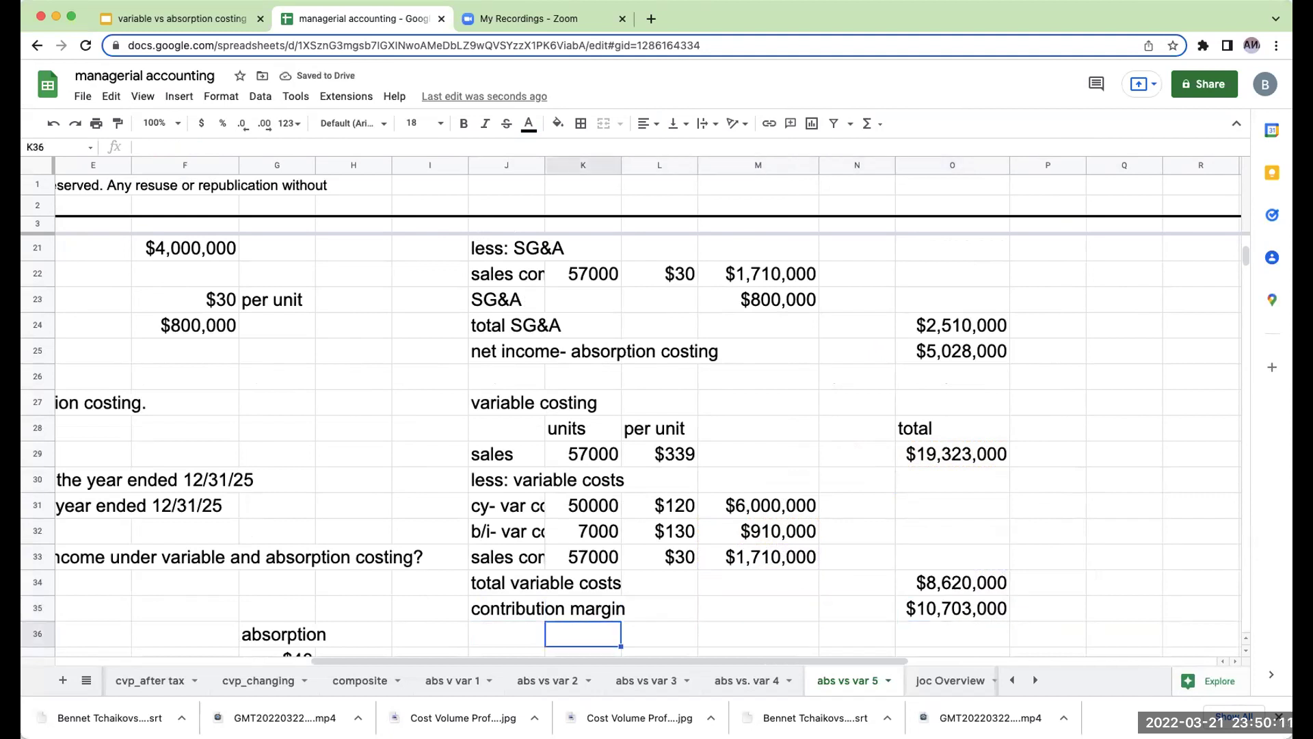
left_click(507, 634)
type("ke")
key("BackSpace")
key("BackSpace")
type("le")
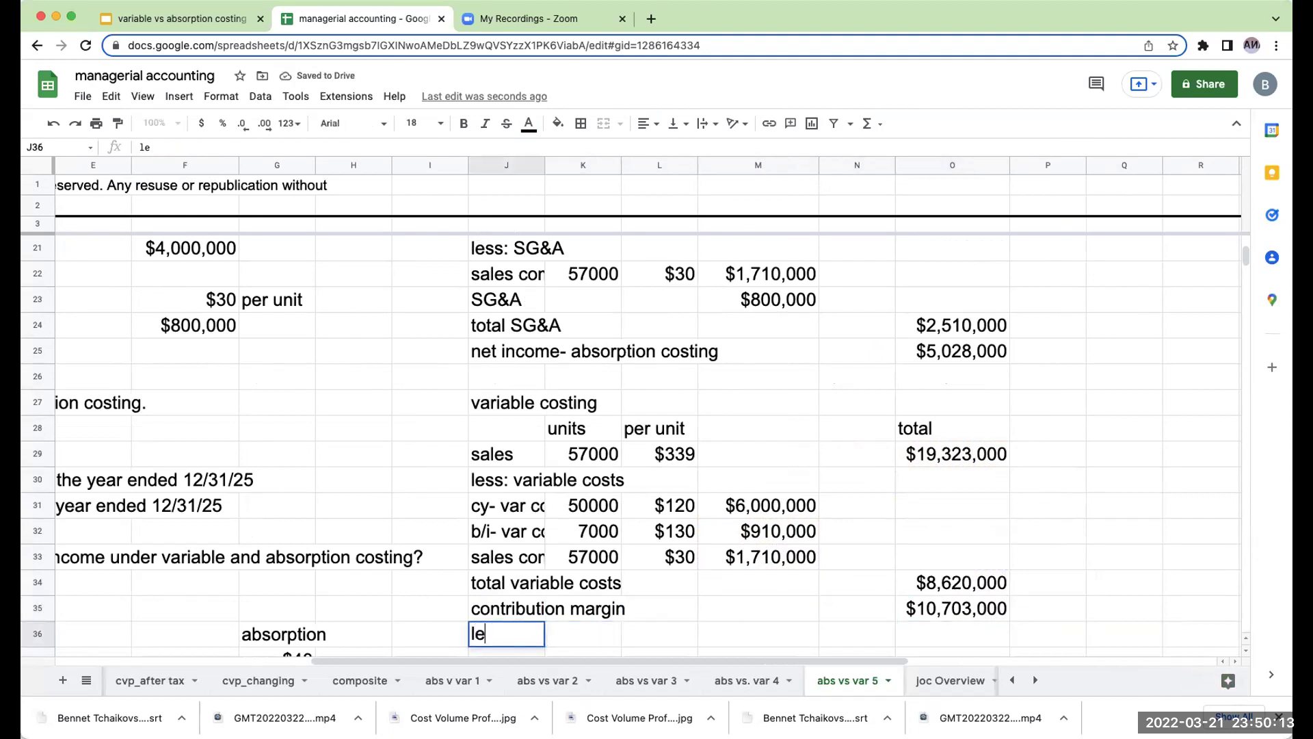
type("ss: fixed costs")
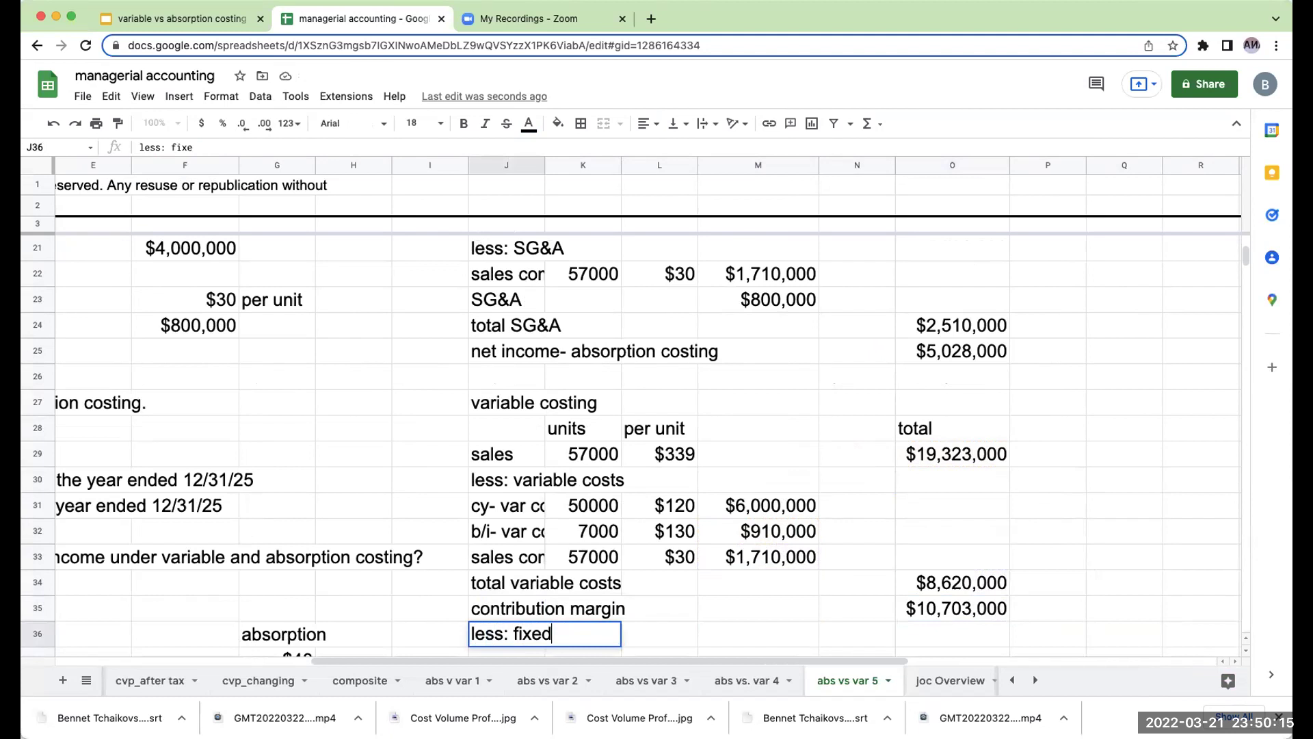
key("Return")
type("ffoh")
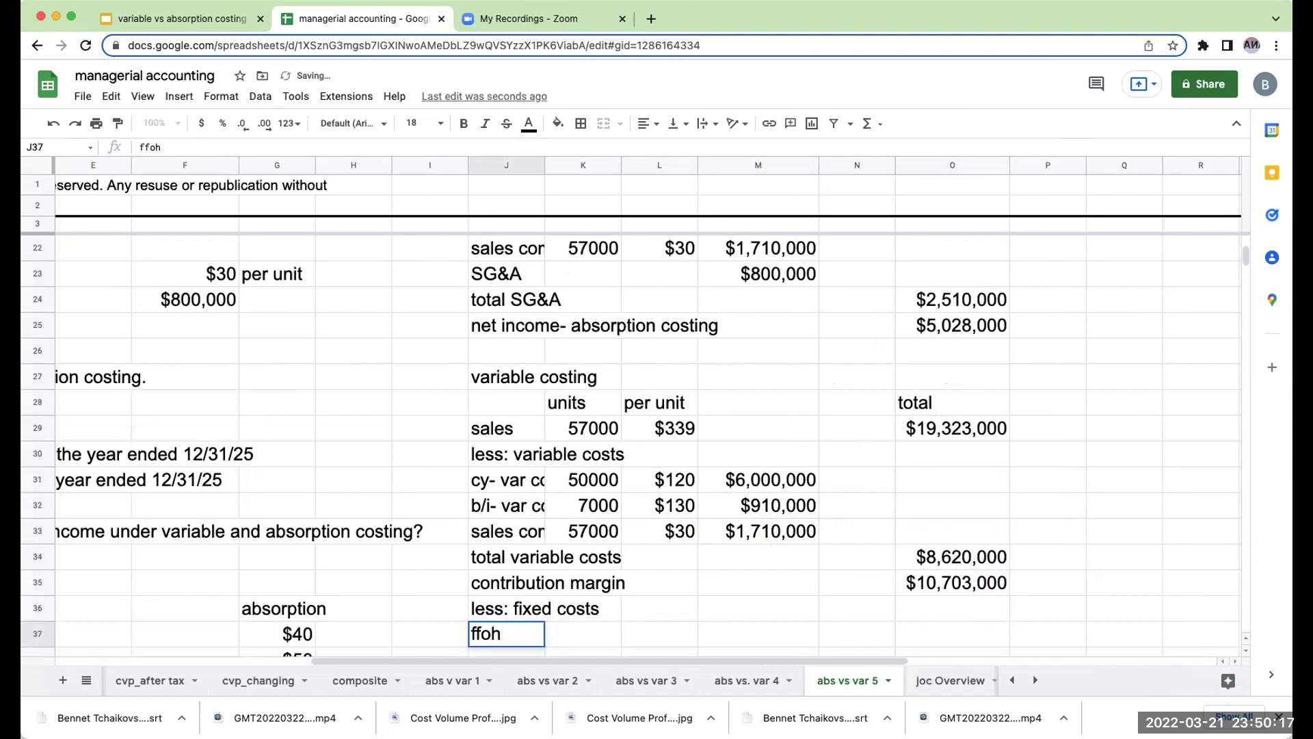
key("Return")
Link the ffoh amount in M37 to the given fixed overhead cost in F21.
key("Up")
key("Right")
key("Right")
key("Right")
type("+")
key("Left")
key("Up")
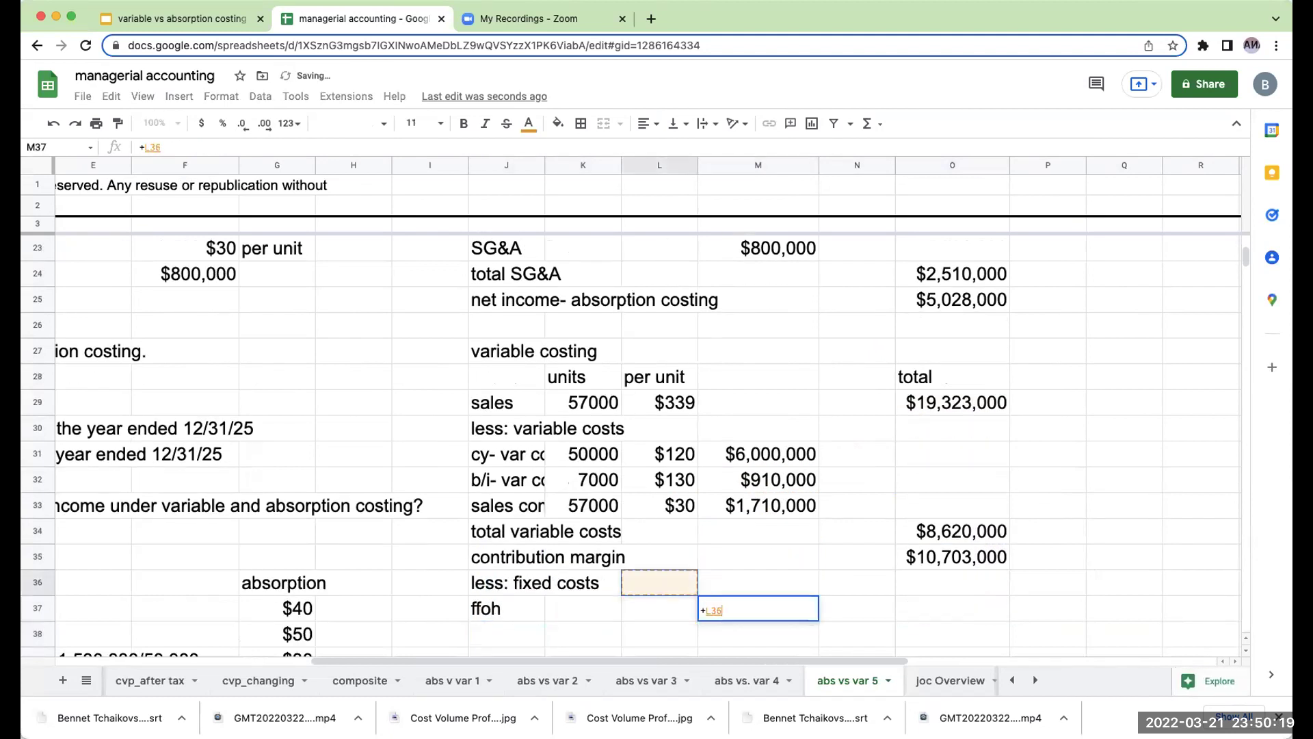
key("Up")
key("Up")
key("Up")
key("Up")
key("Up")
key("Up")
key("Up")
key("Up")
key("Up")
key("Up")
key("Up")
key("Up")
key("Up")
key("Left")
key("Left")
key("Left")
key("Up")
key("Up")
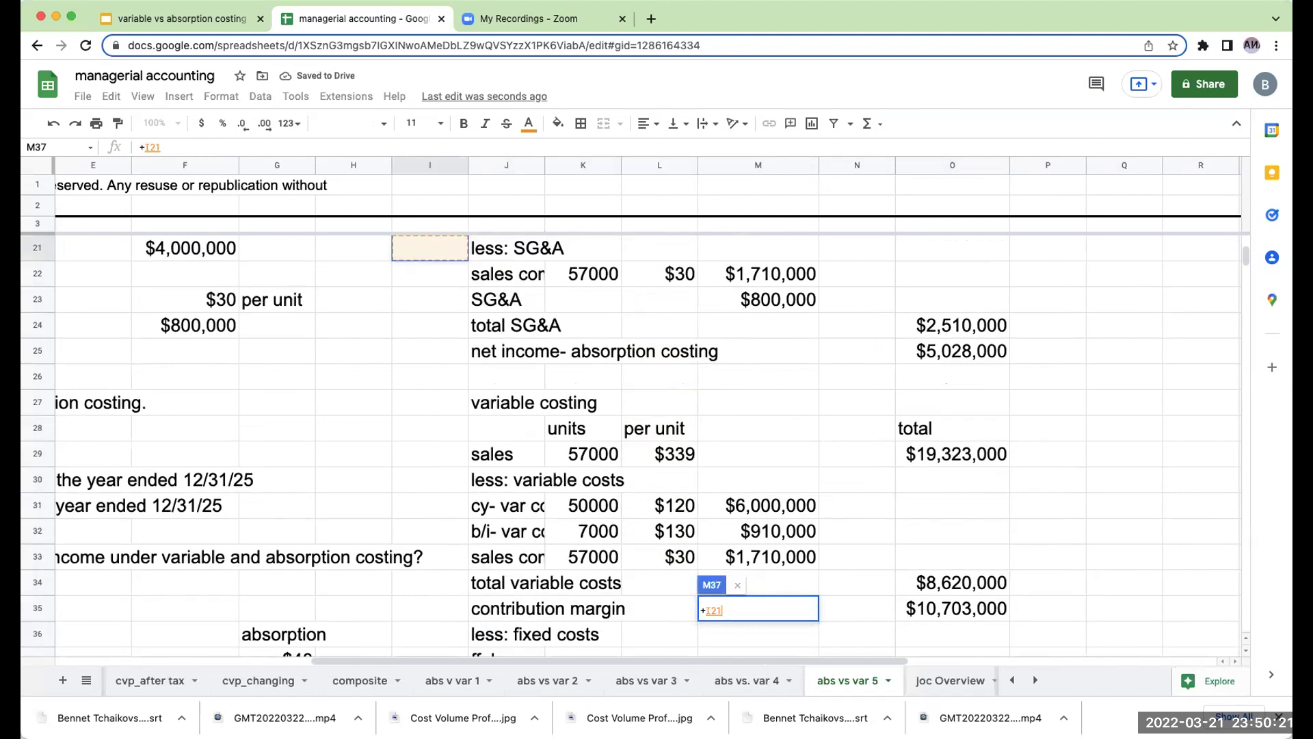
key("Left")
key("Left")
key("Left")
key("Up")
key("Down")
key("Return")
Enter the row label "fixed sg&A" in J38.
key("Left")
key("Left")
key("Left")
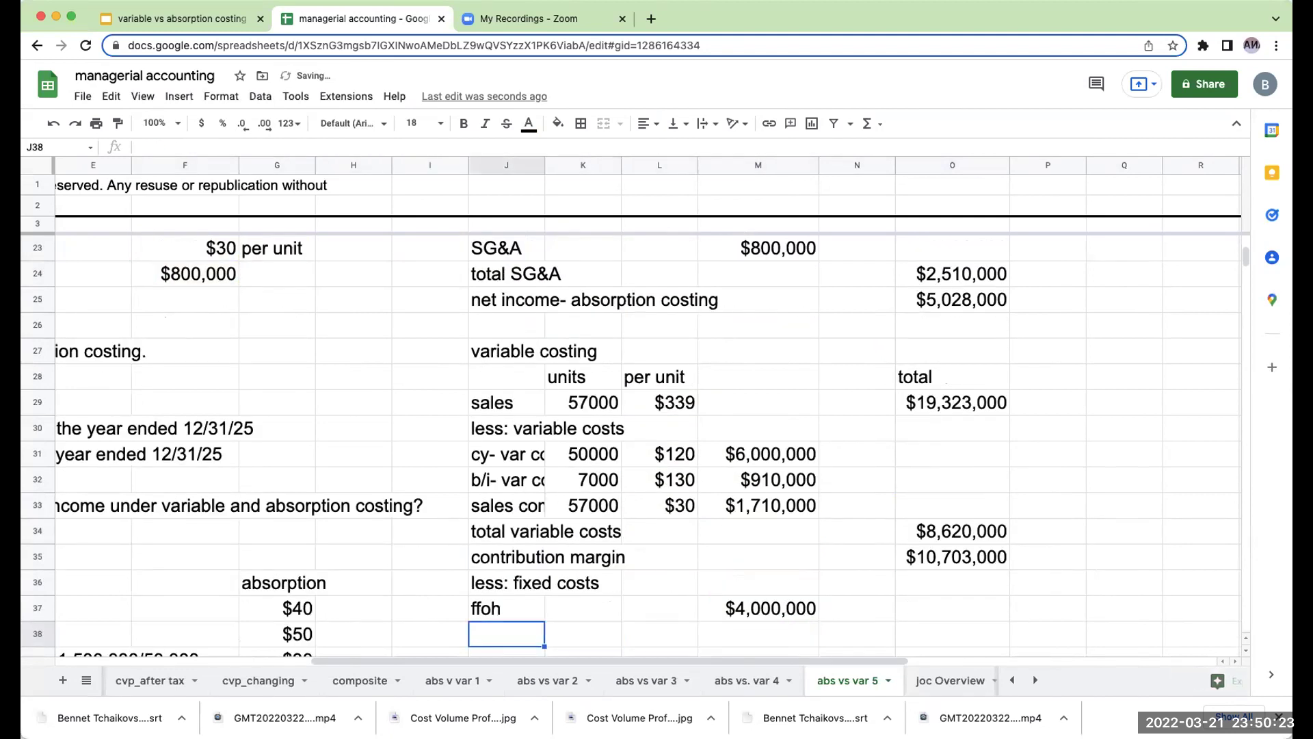
type("fi")
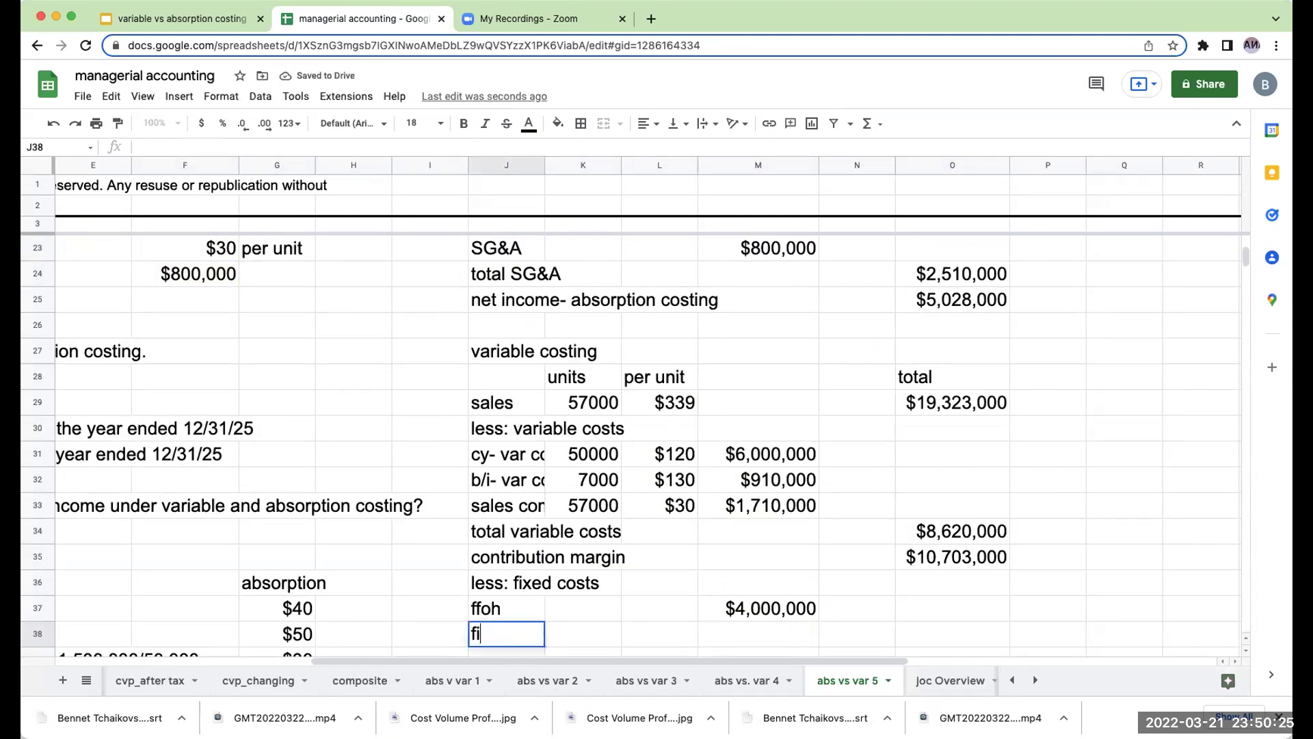
type("xed sg&A")
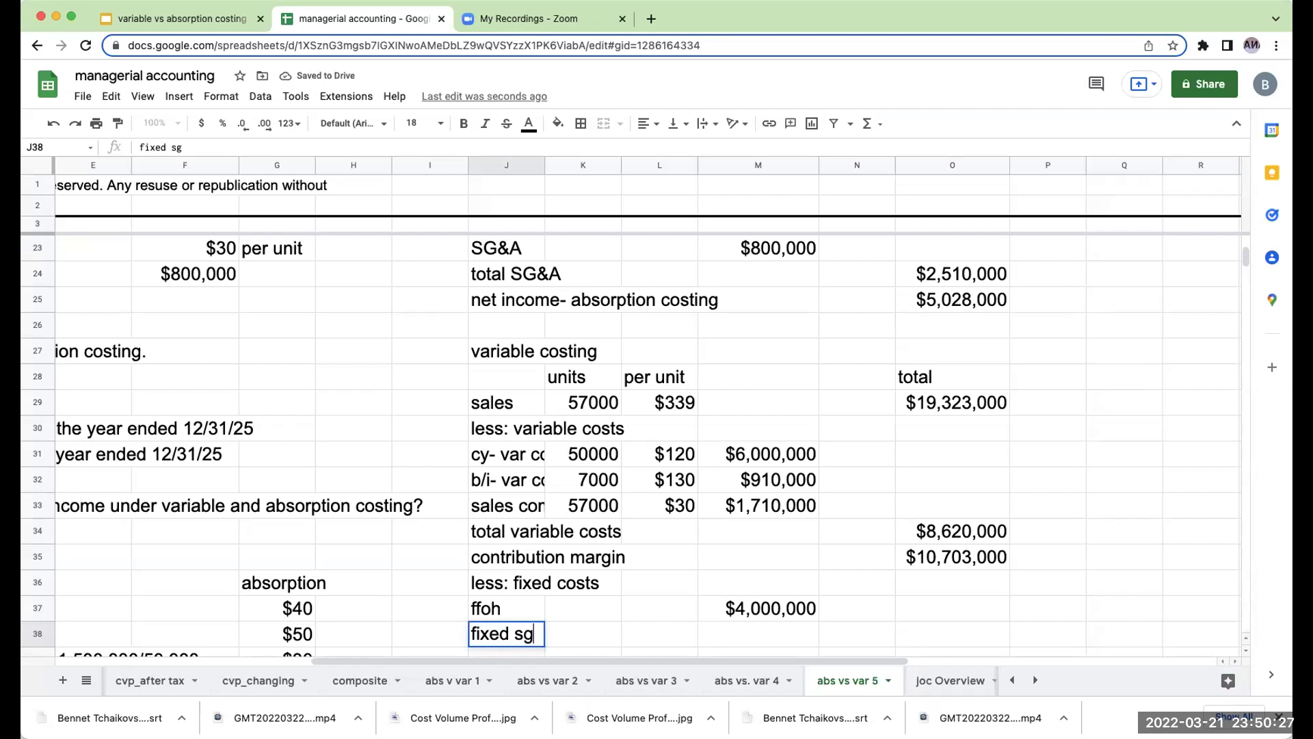
key("Return")
Link the fixed SG&A amount in M38 to the given figure in F24.
key("Up")
key("Right")
key("Right")
key("Right")
type("=")
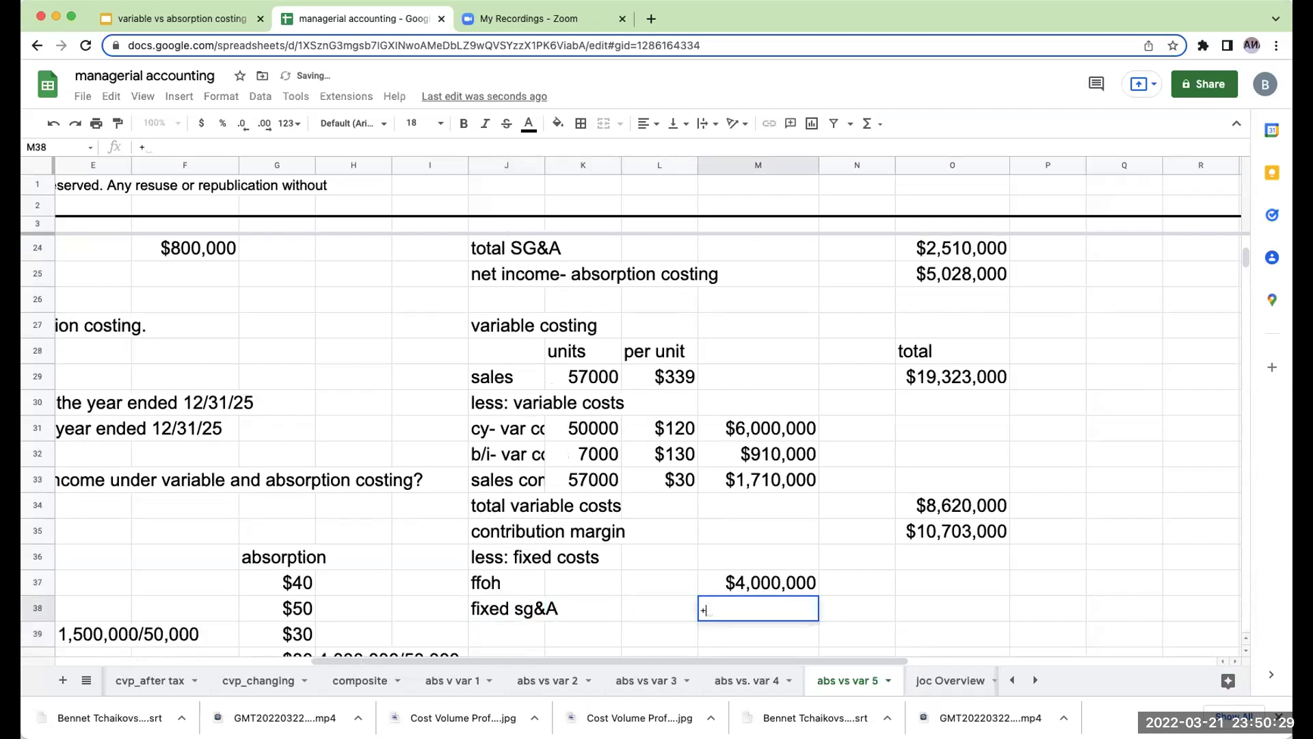
left_click(198, 249)
key("Return")
Enter the row label "total fixed costs" in J39.
key("Left")
key("Left")
key("Left")
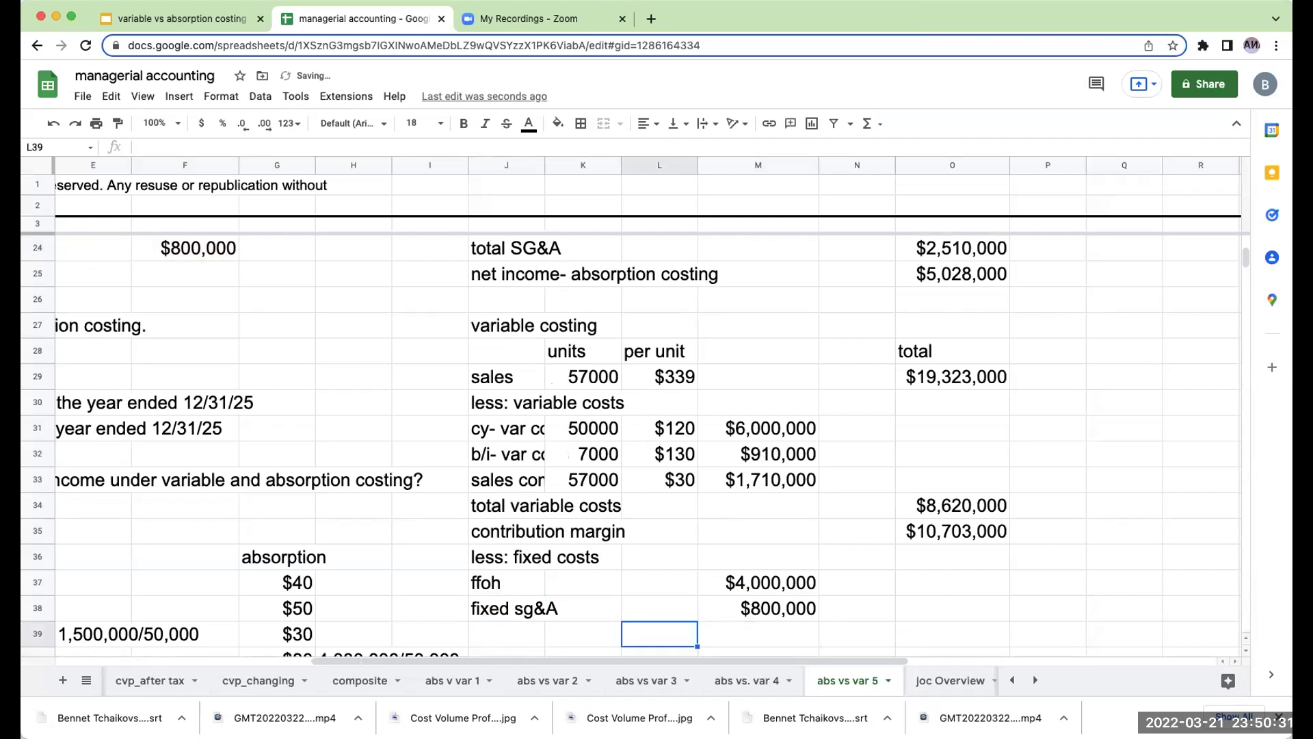
type("total fi")
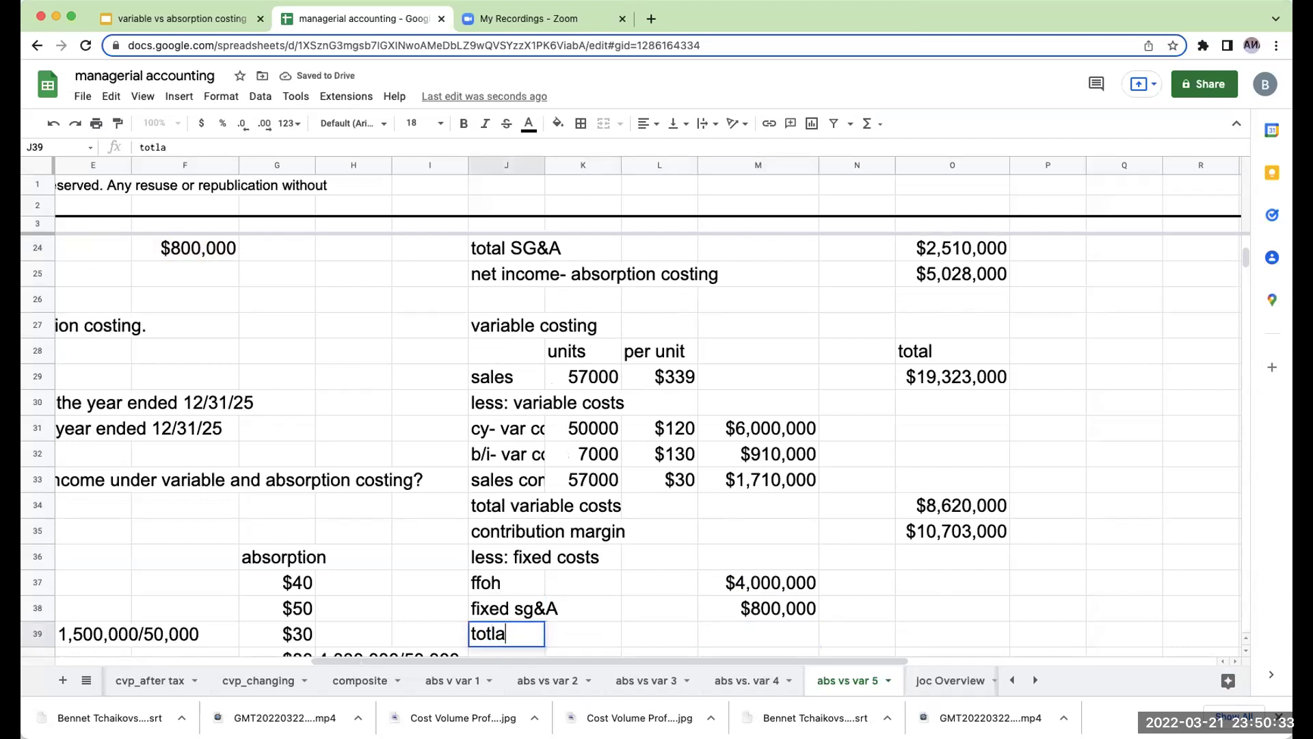
type("xed costs")
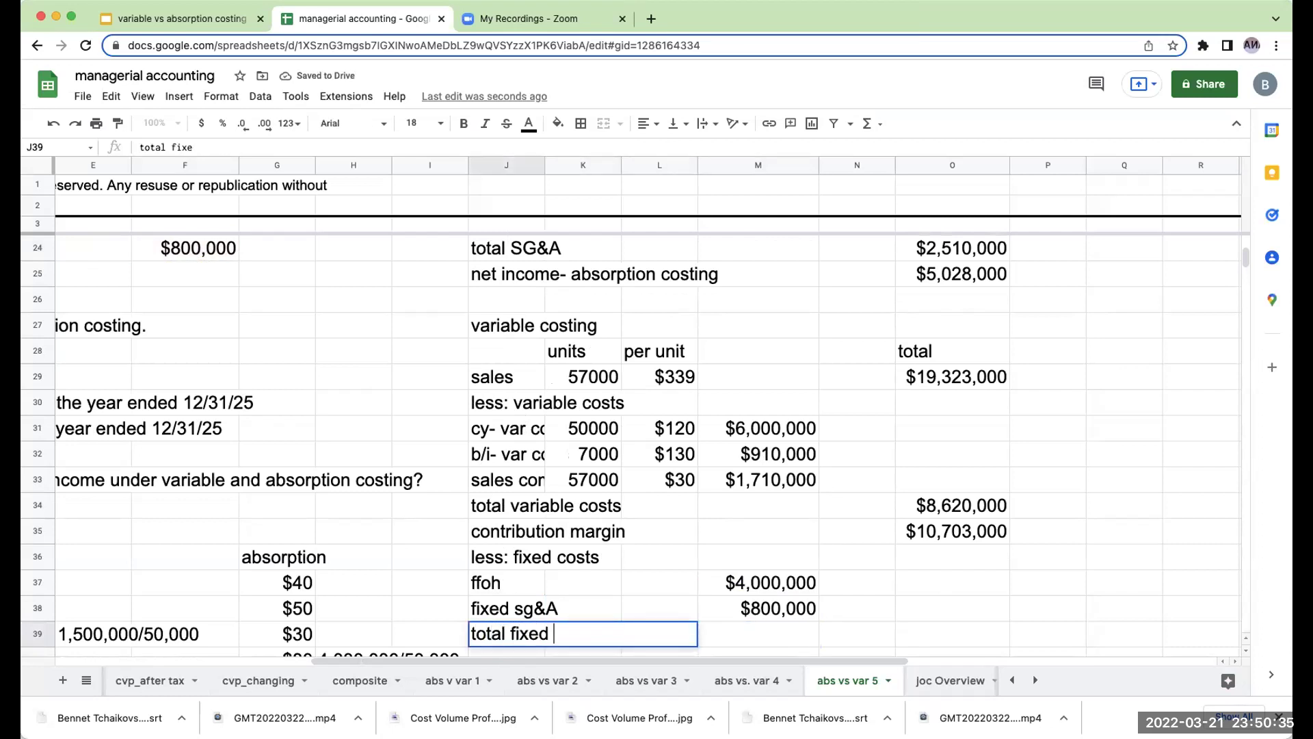
key("Return")
Calculate the total fixed costs in O39 as the sum of the amounts in M37 and M38.
key("Up")
key("Right")
key("Right")
key("Right")
key("Right")
key("Right")
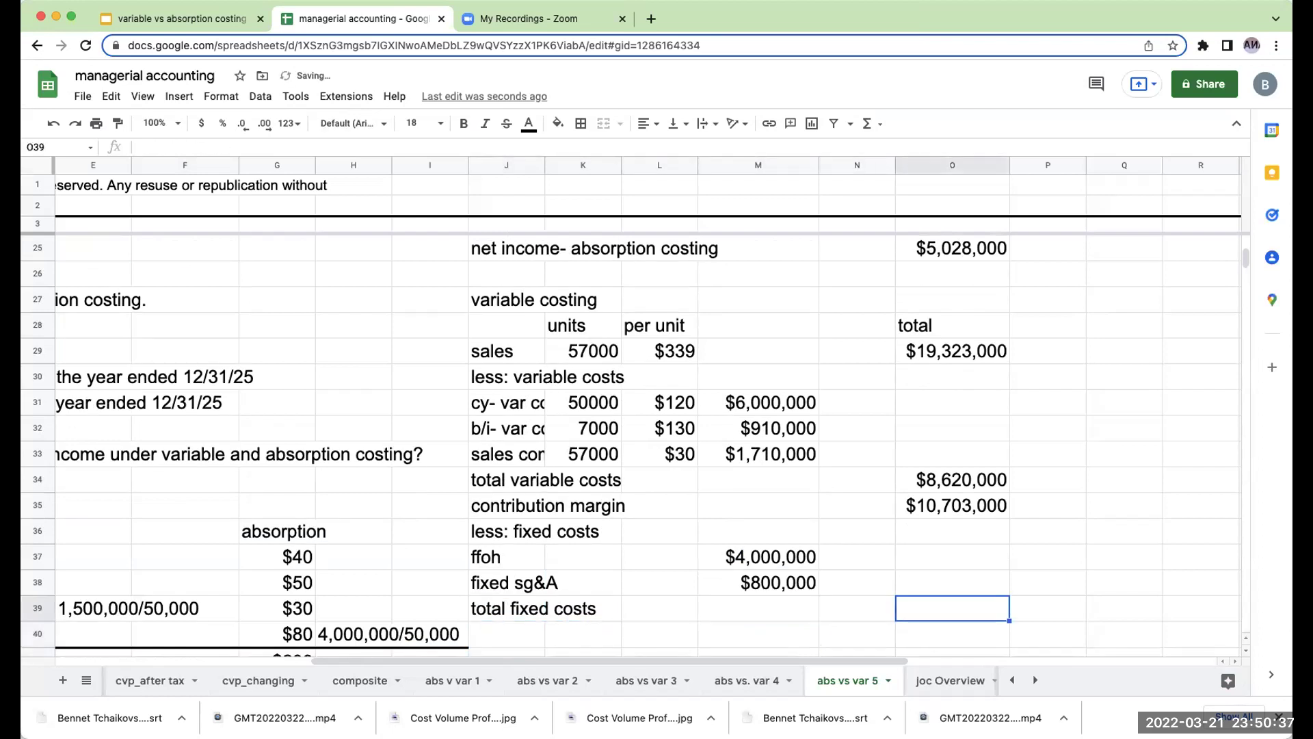
type("+")
key("Up")
key("Left")
key("Left")
key("Up")
type("+")
key("Left")
key("Left")
key("Up")
key("Return")
Enter the row label "net income- variable costing" in J40.
key("Left")
key("Left")
key("Left")
key("Left")
key("Left")
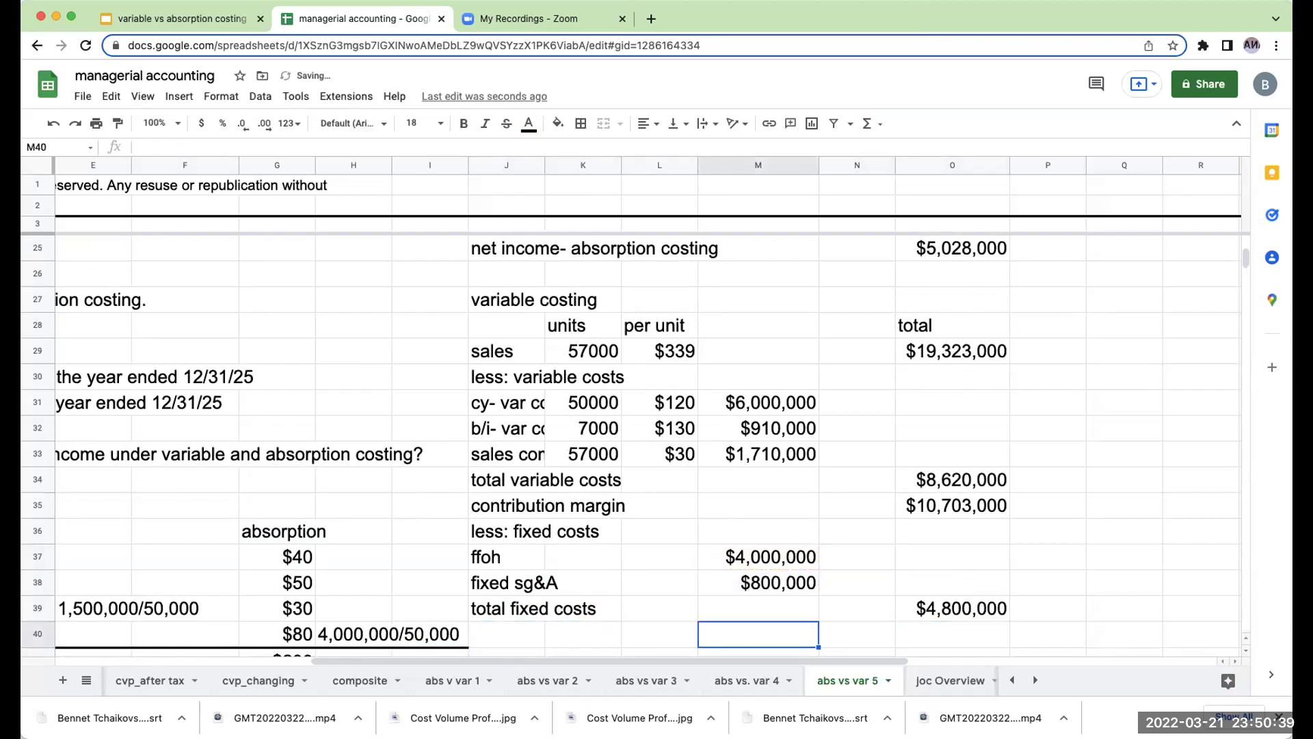
type("co")
key("BackSpace")
key("BackSpace")
type("net")
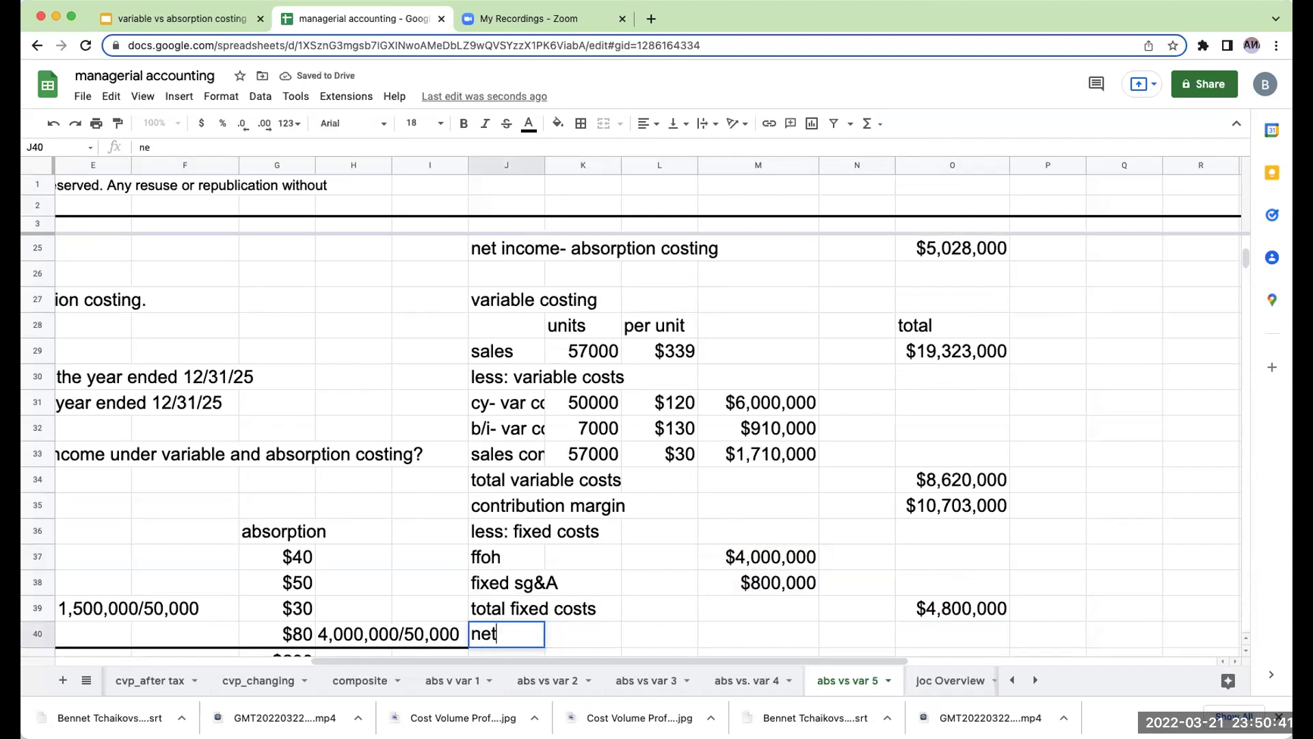
type(" income-")
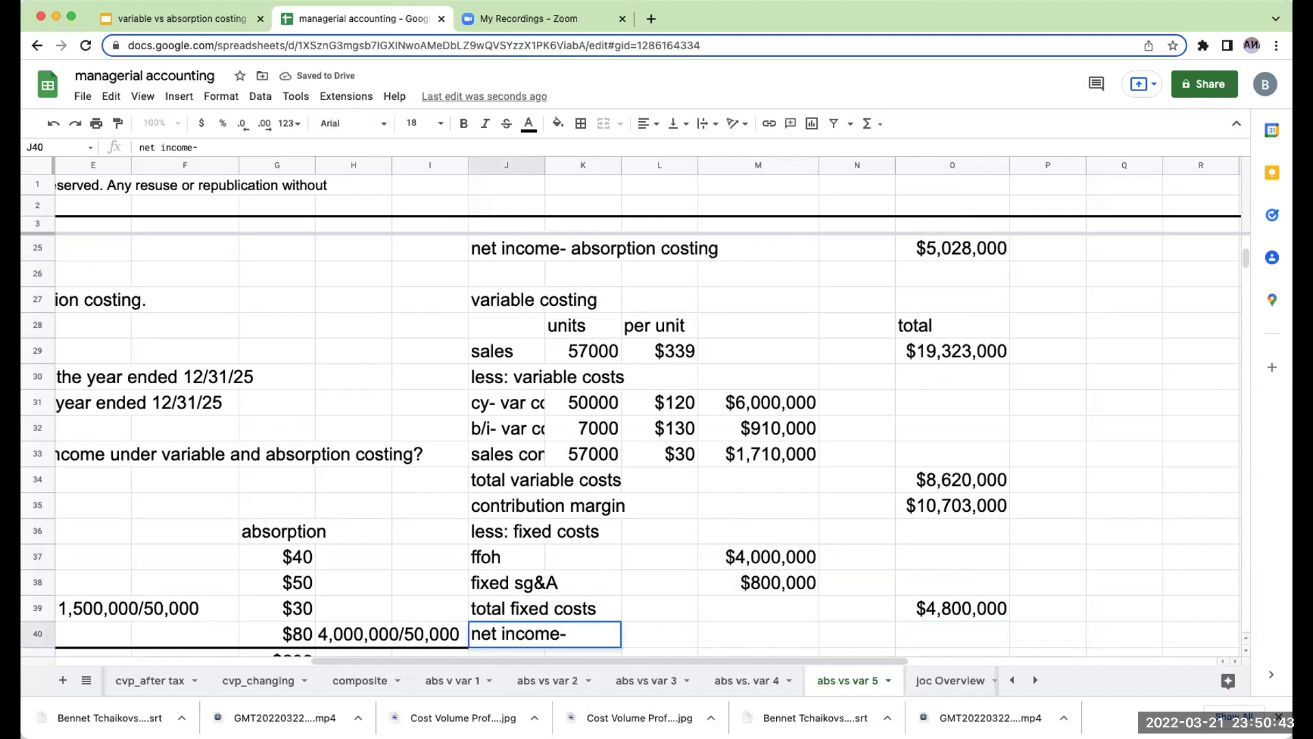
type(" variable costsin")
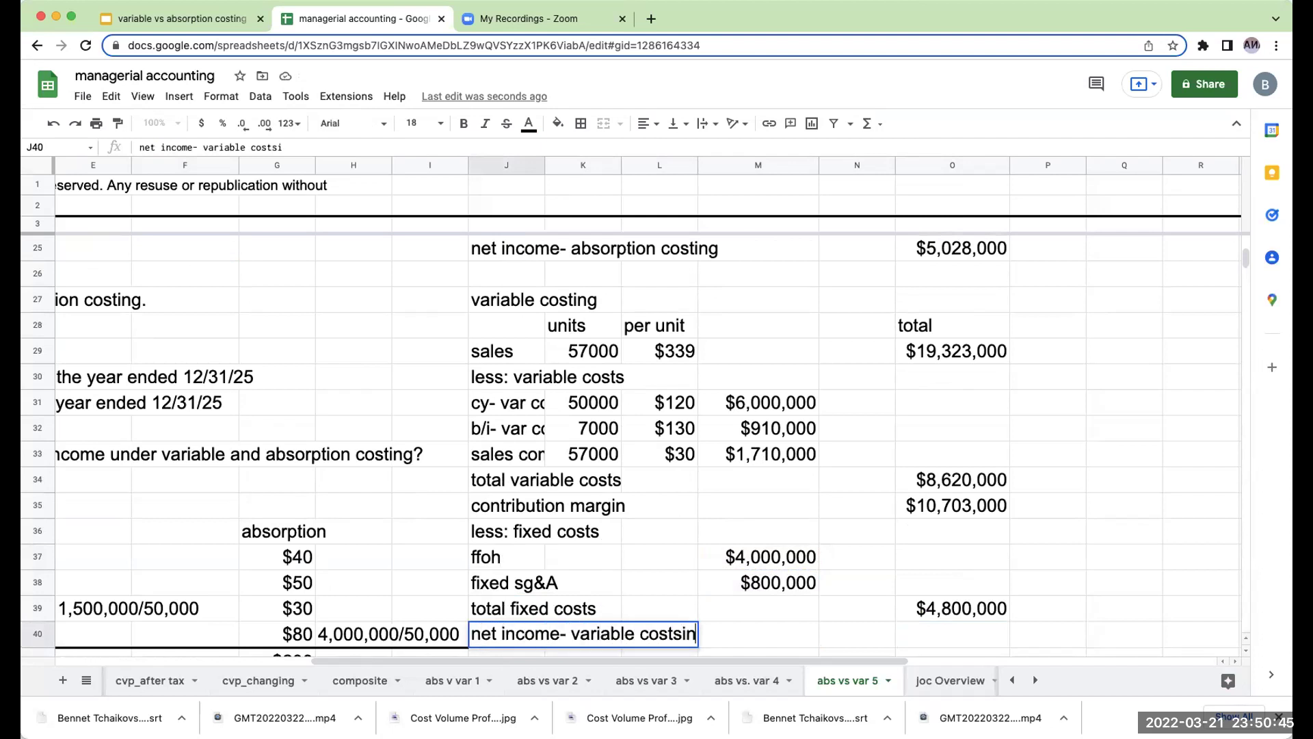
type("g")
key("BackSpace")
key("BackSpace")
key("BackSpace")
key("BackSpace")
type("ing")
key("Return")
Calculate the variable costing net income in O40 as contribution margin in O35 minus total fixed costs in O39.
key("Up")
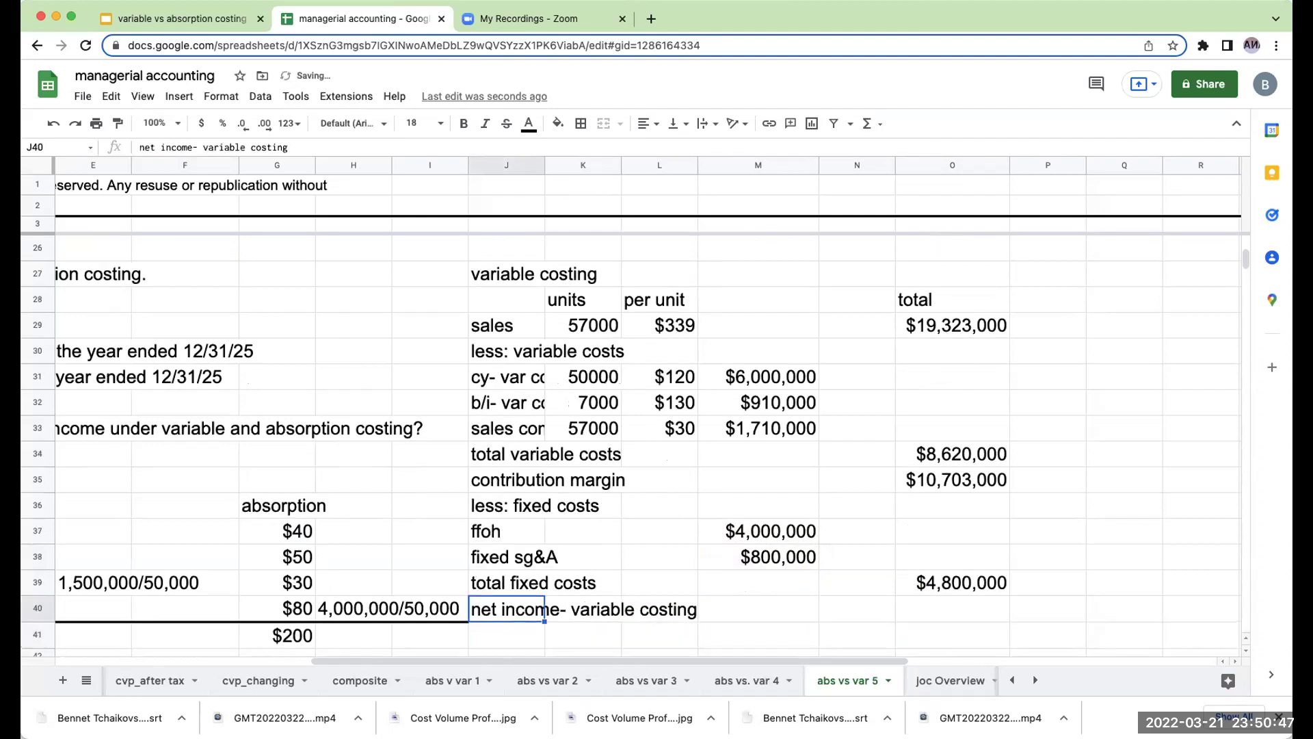
key("Right")
key("Right")
key("Right")
key("Right")
key("Right")
type("+")
key("Up")
key("Up")
key("Up")
key("Up")
key("Up")
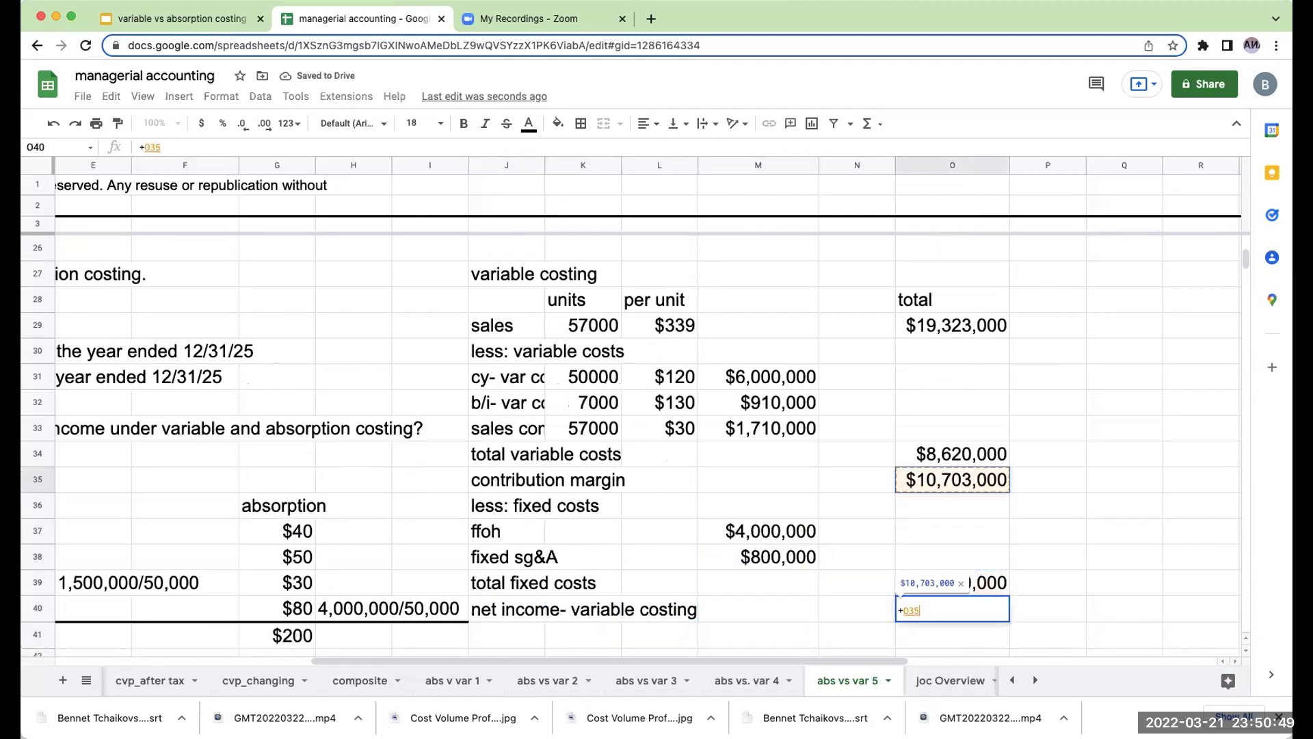
type("-")
key("Up")
key("Return")
Link Q26 to the variable costing net income label in J40.
scroll(905, 409, "up", 3)
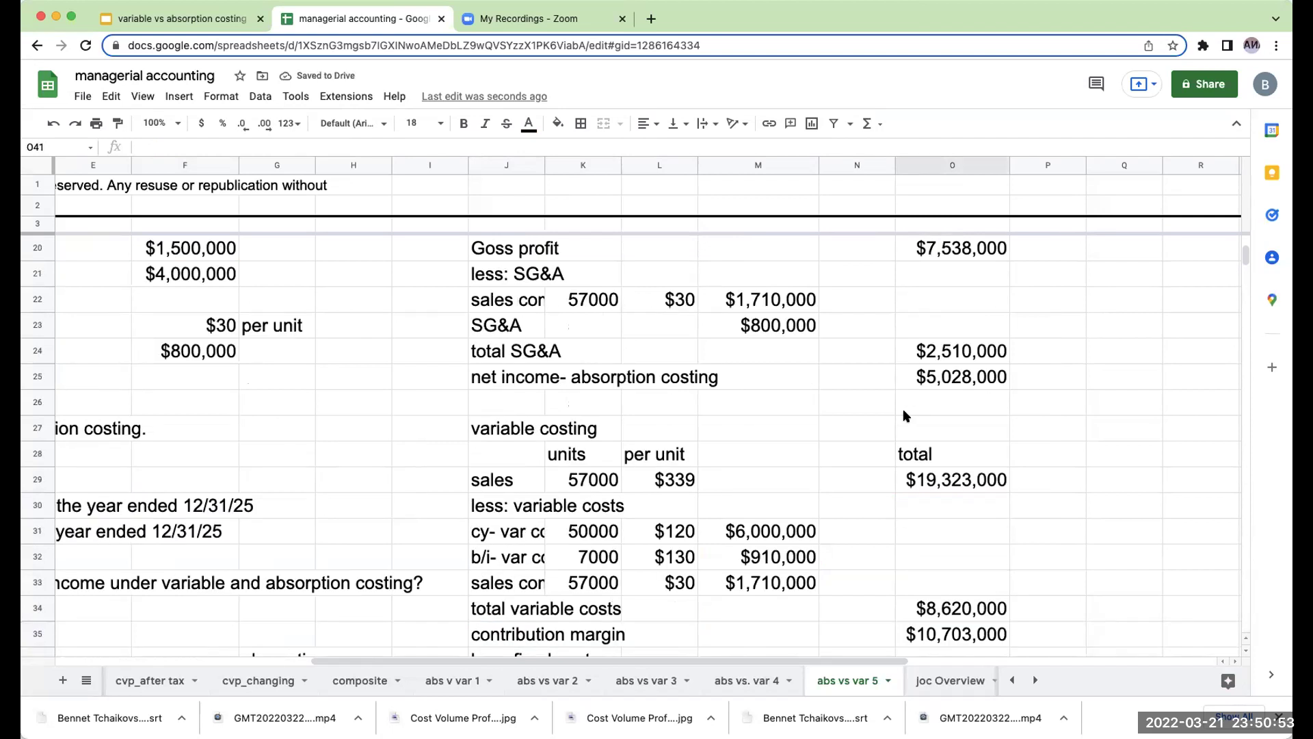
scroll(906, 408, "down", 3)
scroll(1113, 404, "up", 3)
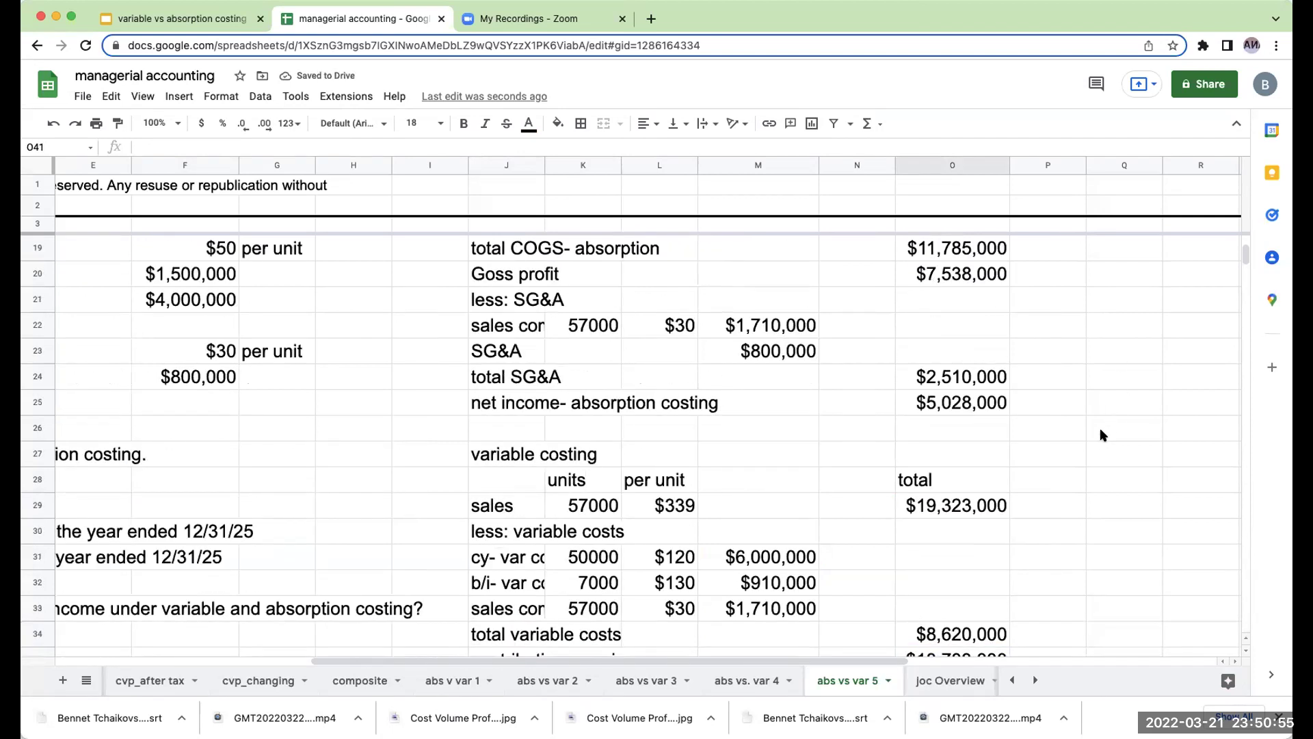
left_click(1101, 431)
type("+")
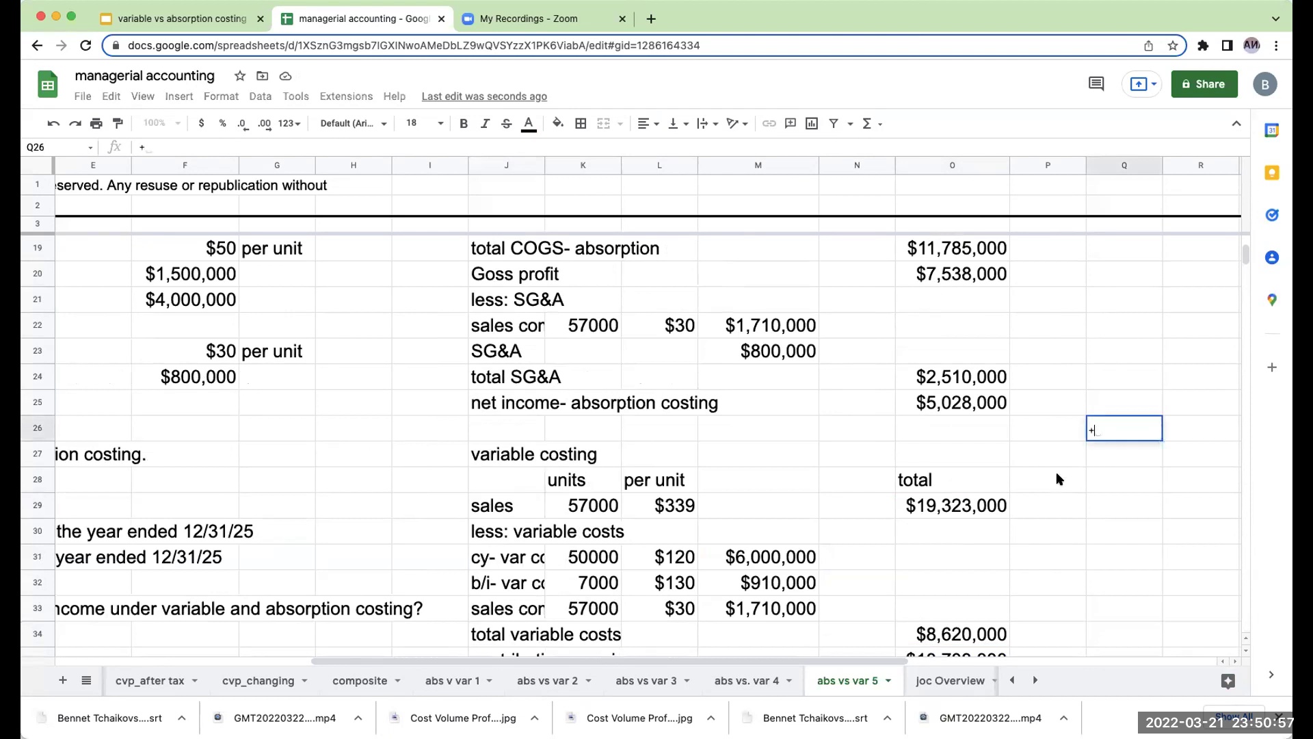
scroll(750, 561, "down", 5)
left_click(529, 537)
key("Return")
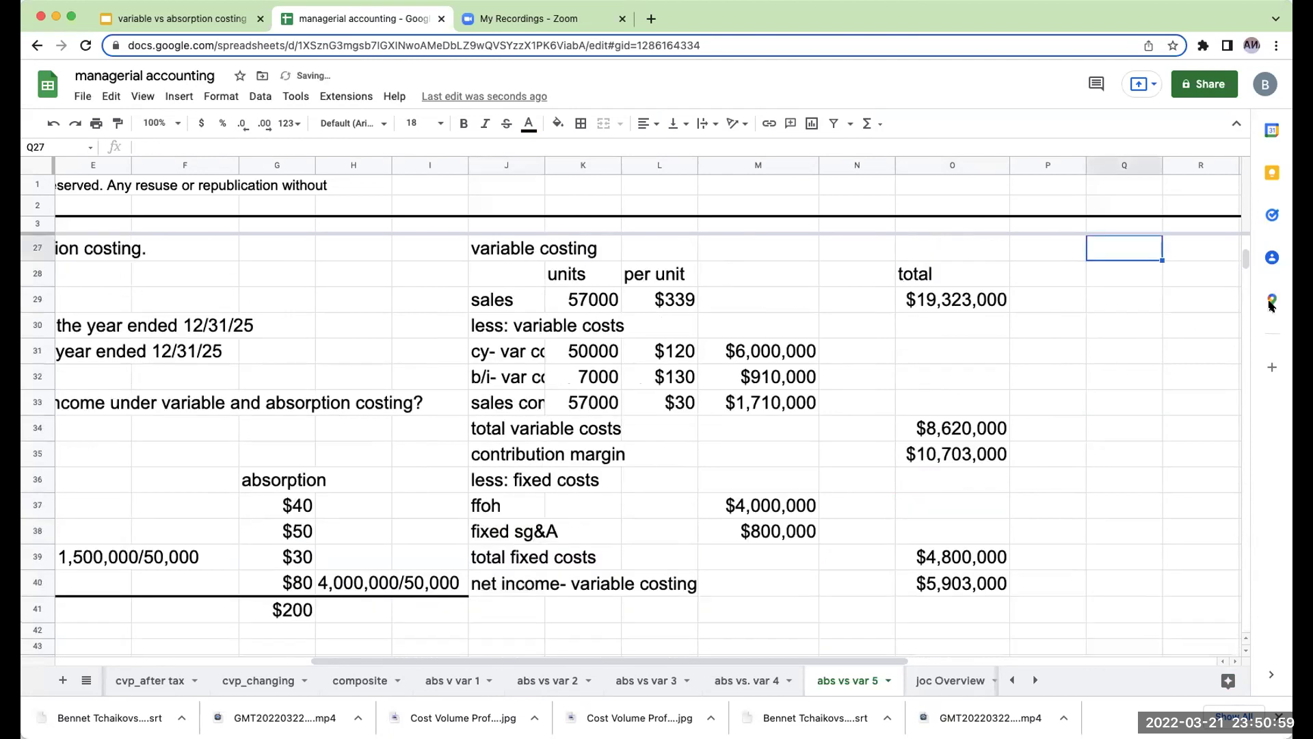
Bring the variable costing net income from O40 into V26 with a cell reference.
left_click(1156, 299)
scroll(1159, 308, "up", 3)
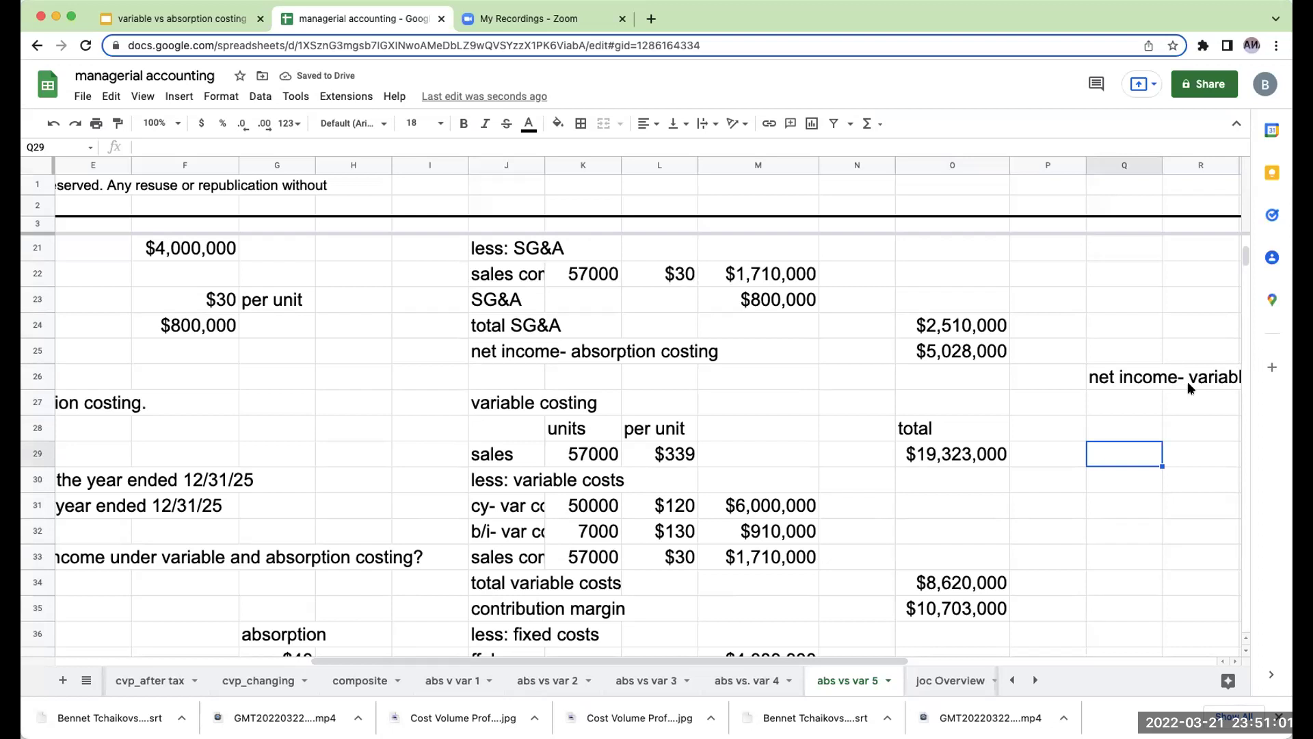
key("Right")
key("Right")
key("Right")
key("Right")
key("Right")
key("Up")
key("Up")
key("Up")
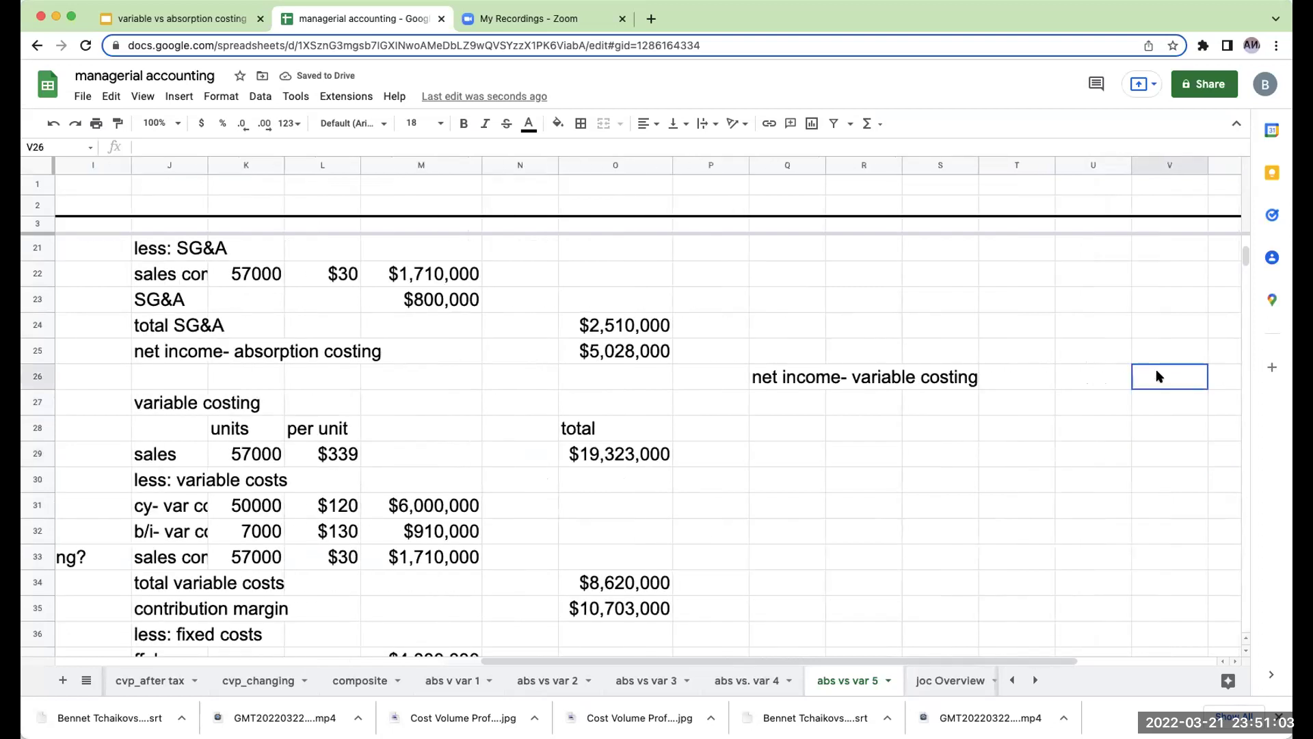
type("+")
scroll(799, 431, "down", 5)
left_click(645, 481)
key("Return")
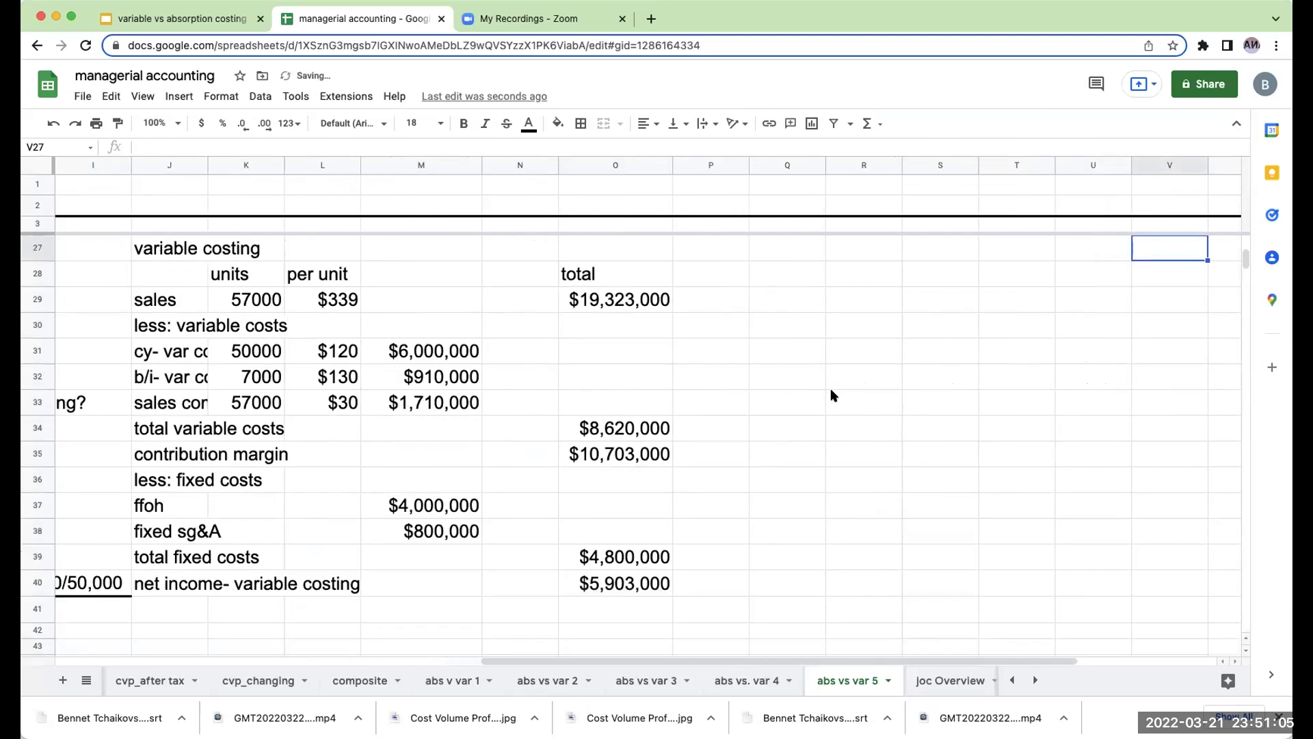
Link Q27 to the absorption costing net income label in J25.
scroll(857, 412, "up", 3)
left_click(762, 374)
type("+")
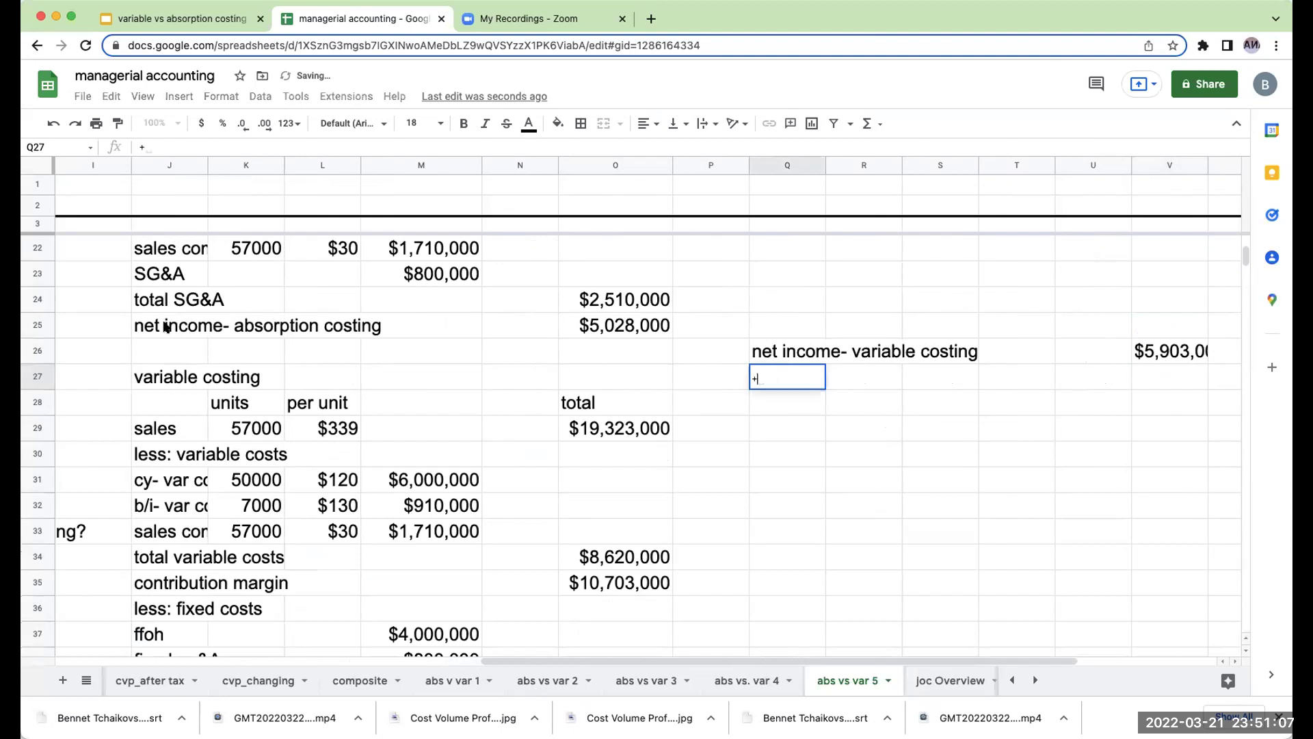
left_click(162, 324)
key("Return")
Bring the absorption costing net income from O25 into V27 with a cell reference.
left_click(1160, 382)
type("+")
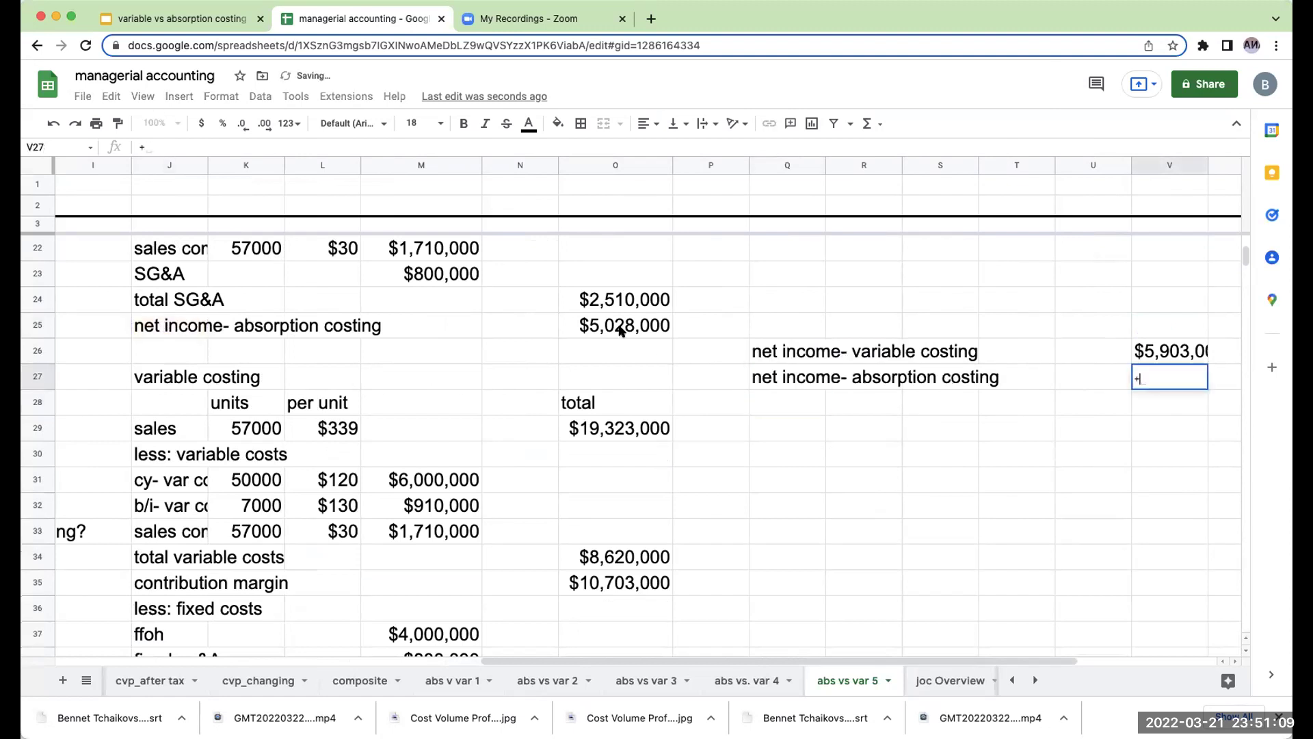
left_click(624, 325)
key("Return")
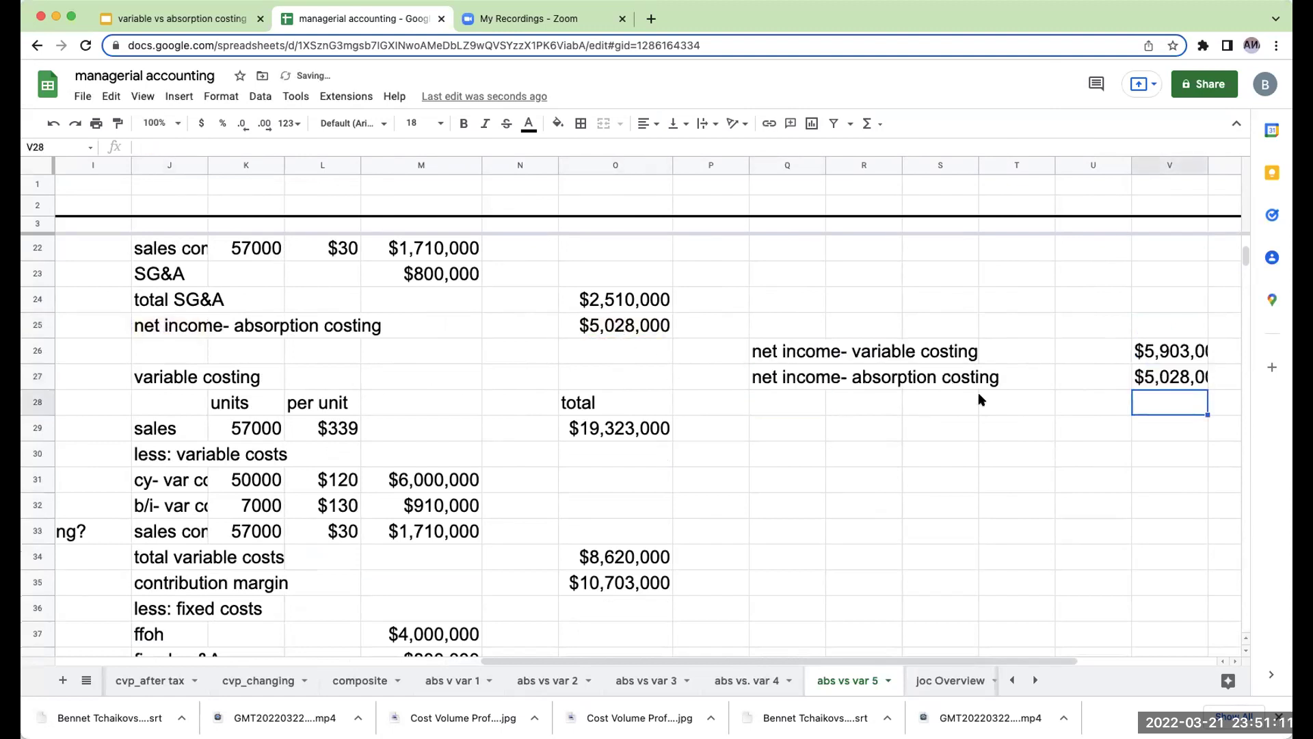
Calculate the gap between the two net incomes in V28 as V26 minus V27.
type("=")
left_click(1170, 351)
type("-")
left_click(1170, 377)
key("Return")
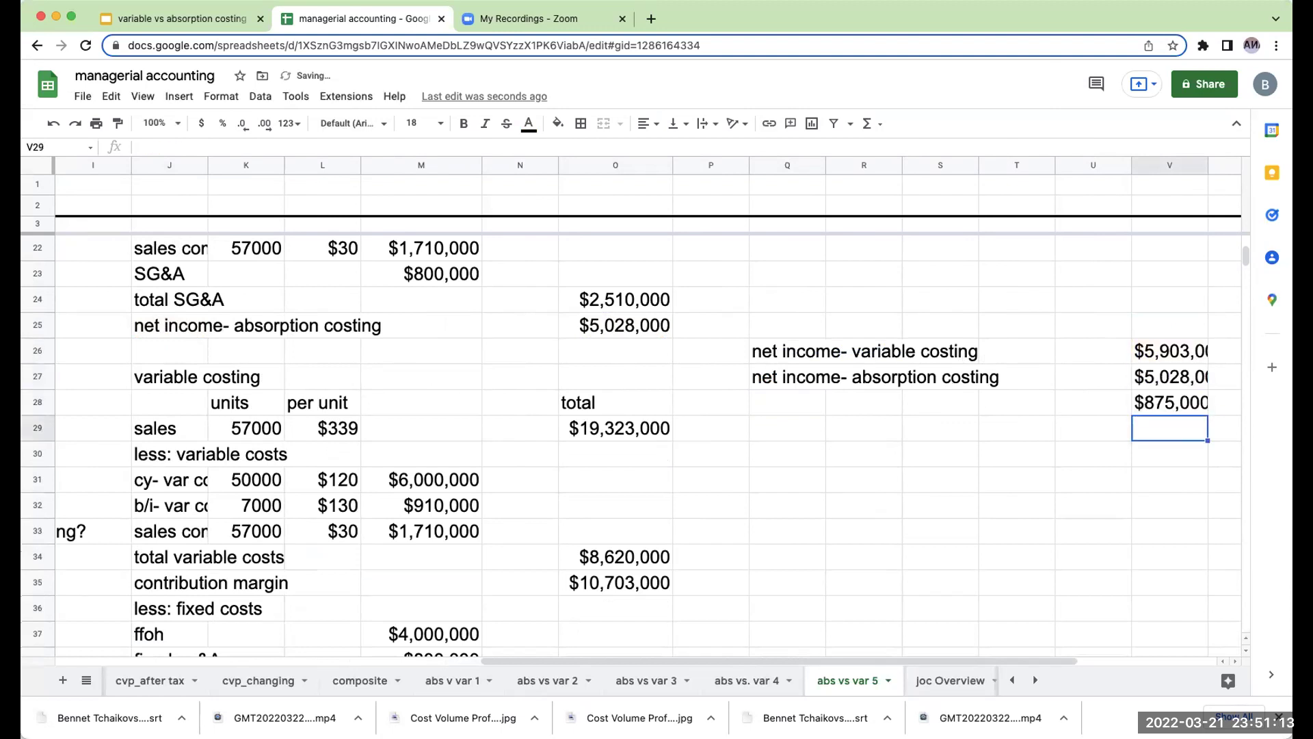
Enter the row label "difference" in Q28.
key("Left")
key("Left")
key("Left")
key("Left")
key("Left")
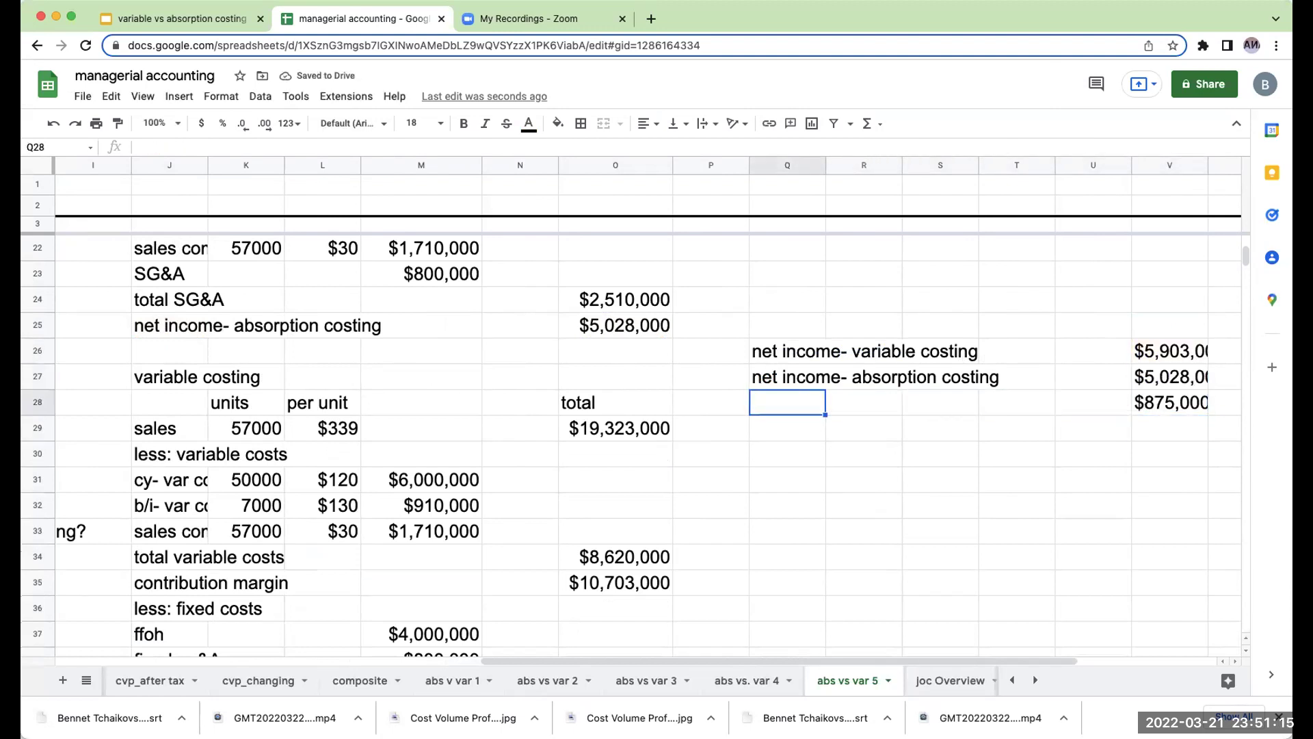
type("difference")
key("Return")
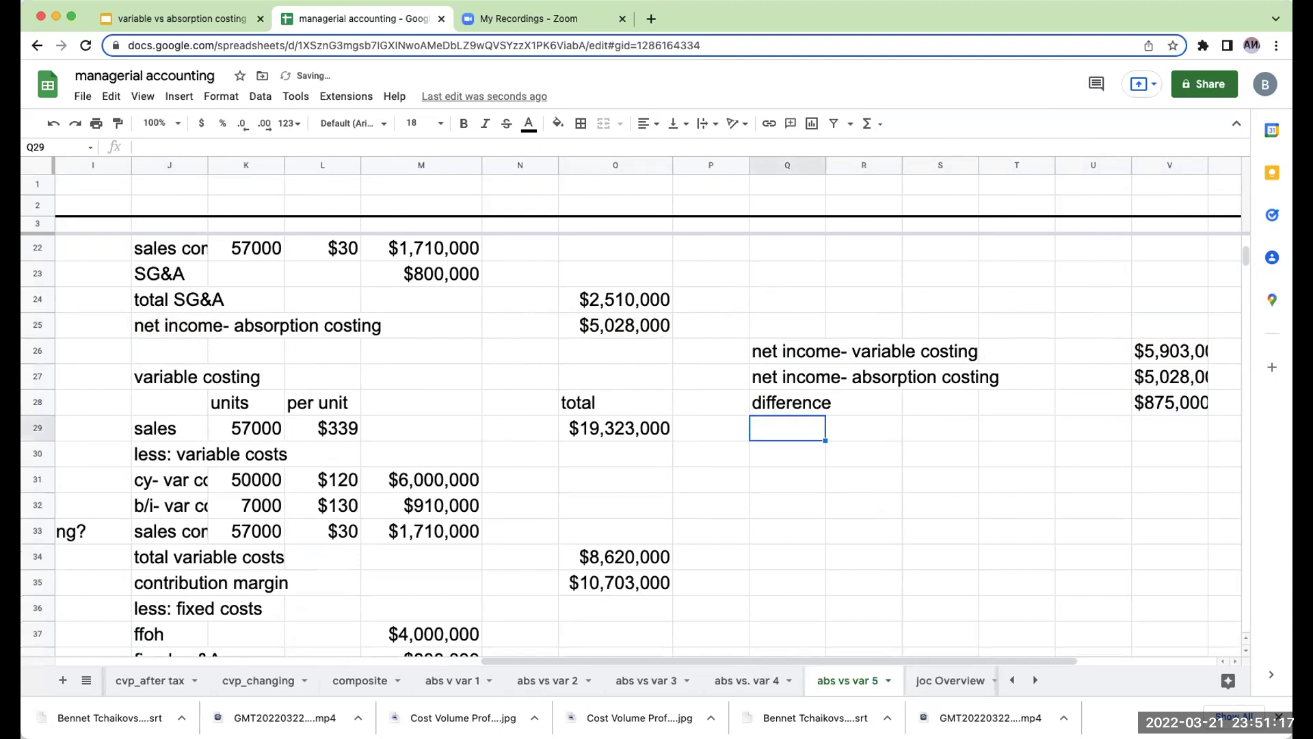
Check the ending inventory units and the fixed selling and administrative costs on the "abs vs. var 4" sheet, then return to "abs vs var 5".
left_click(758, 678)
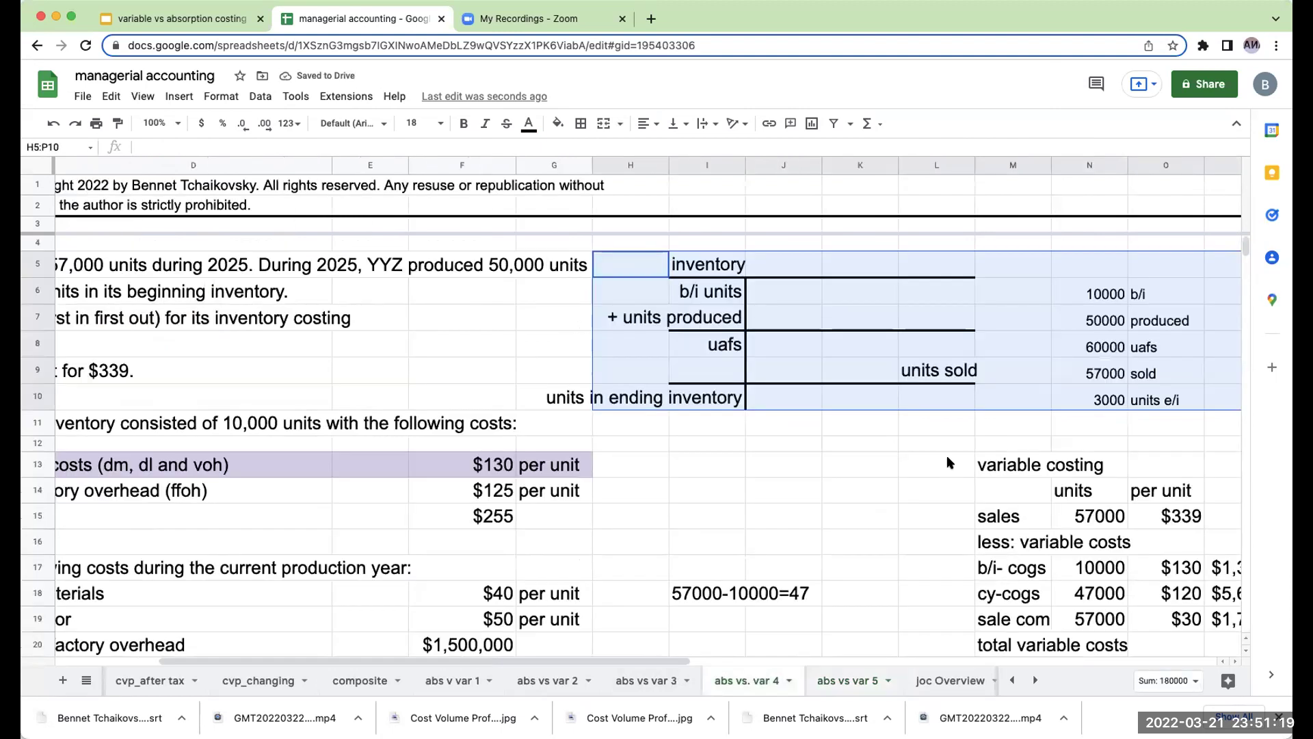
left_click(1082, 407)
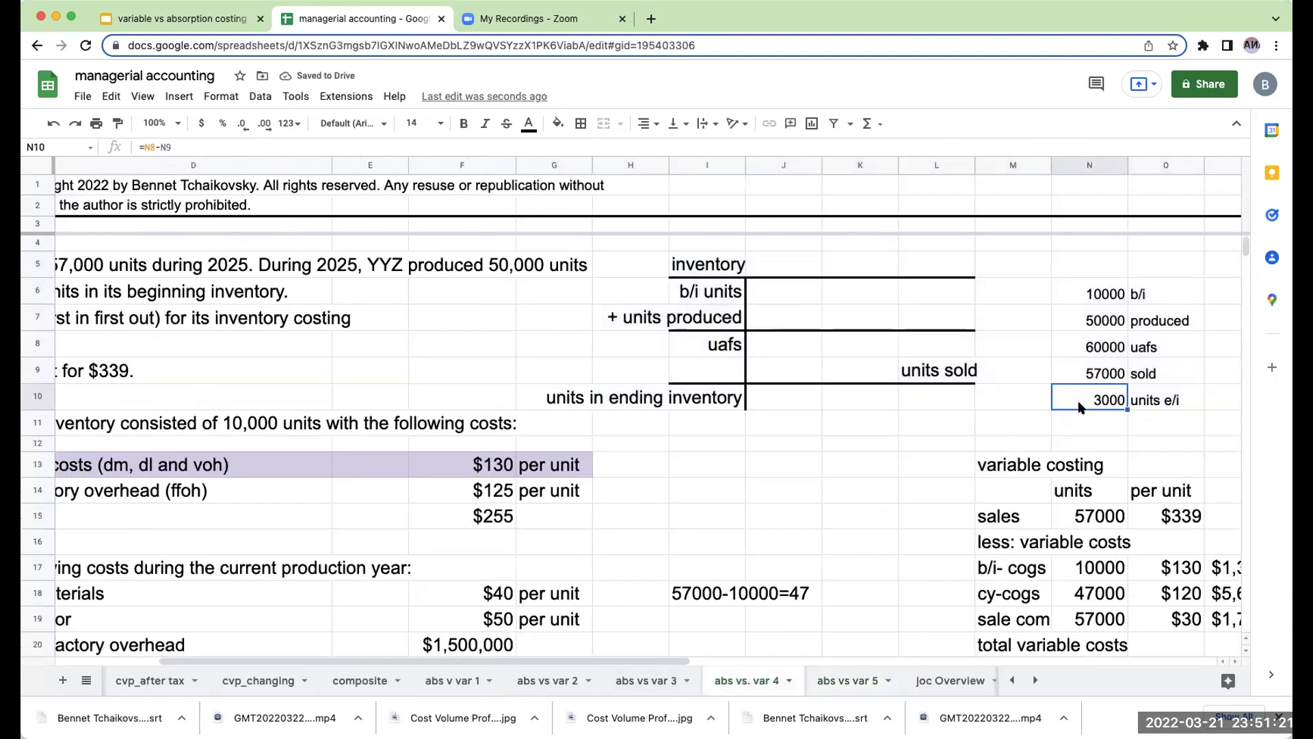
scroll(794, 541, "down", 2)
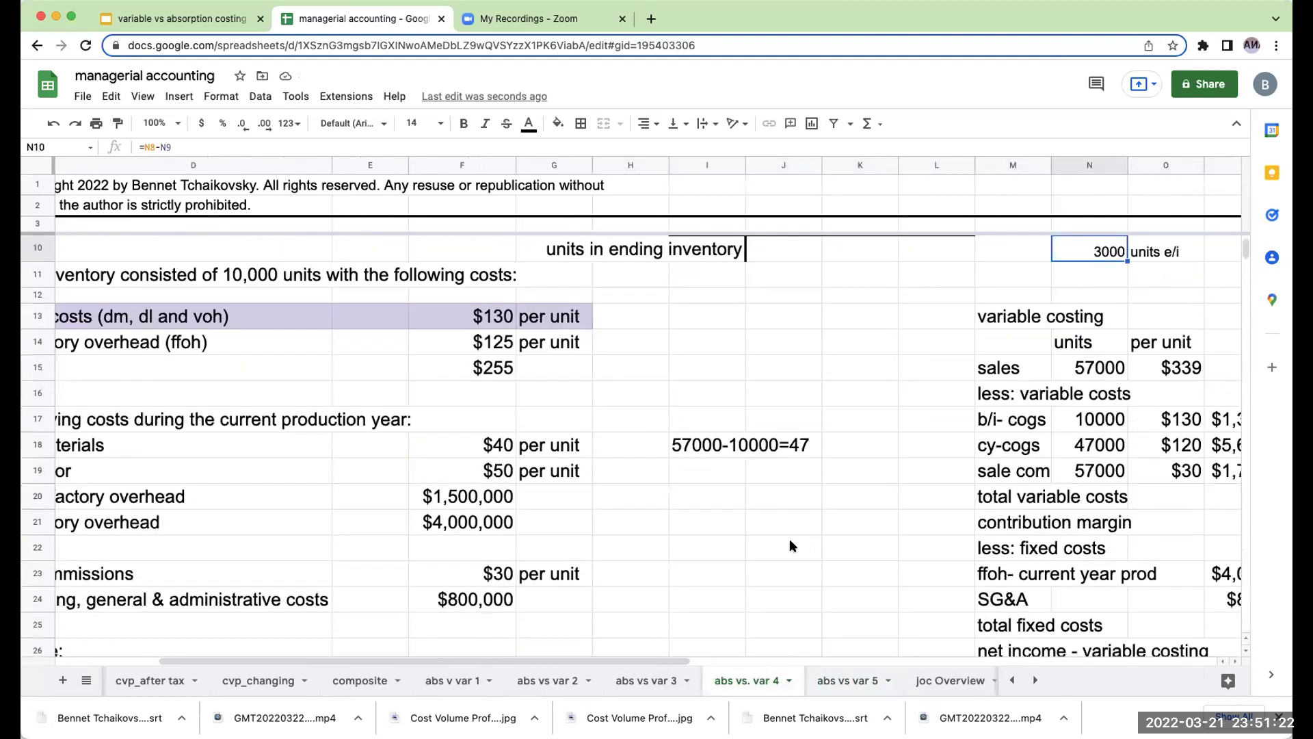
left_click(483, 593)
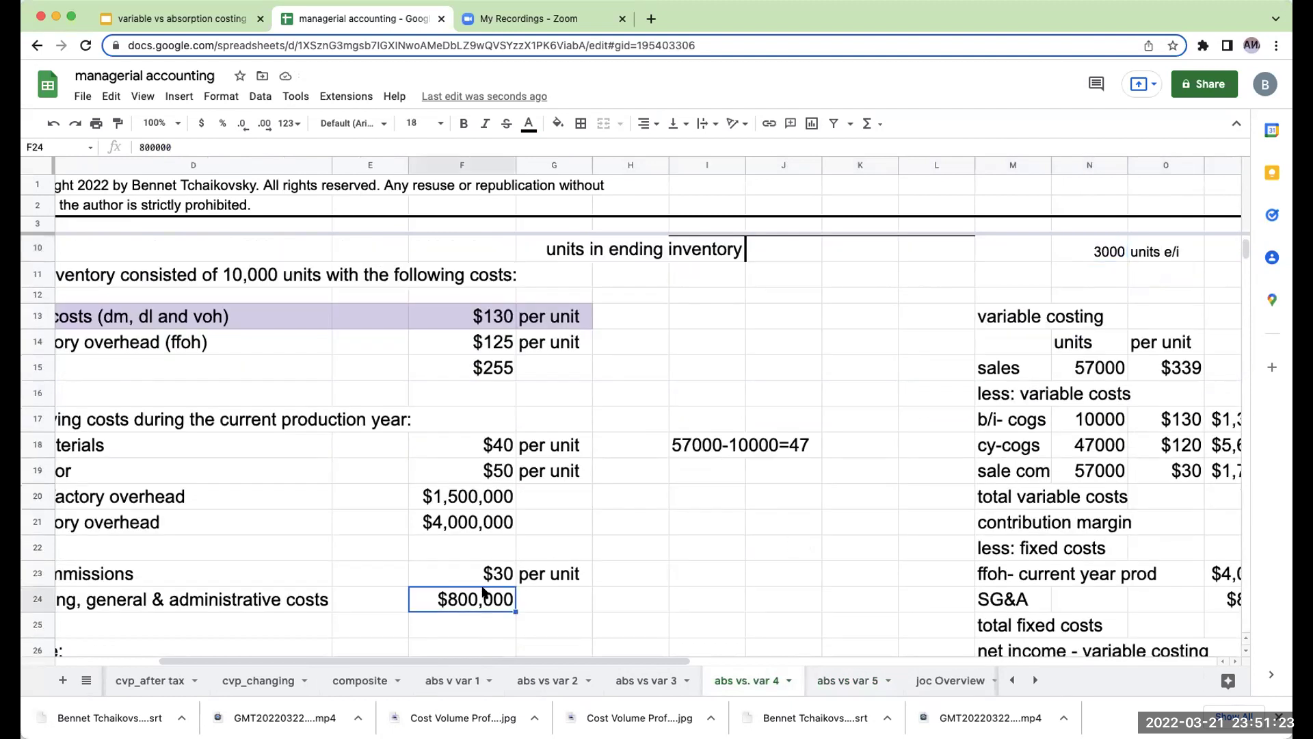
left_click(854, 680)
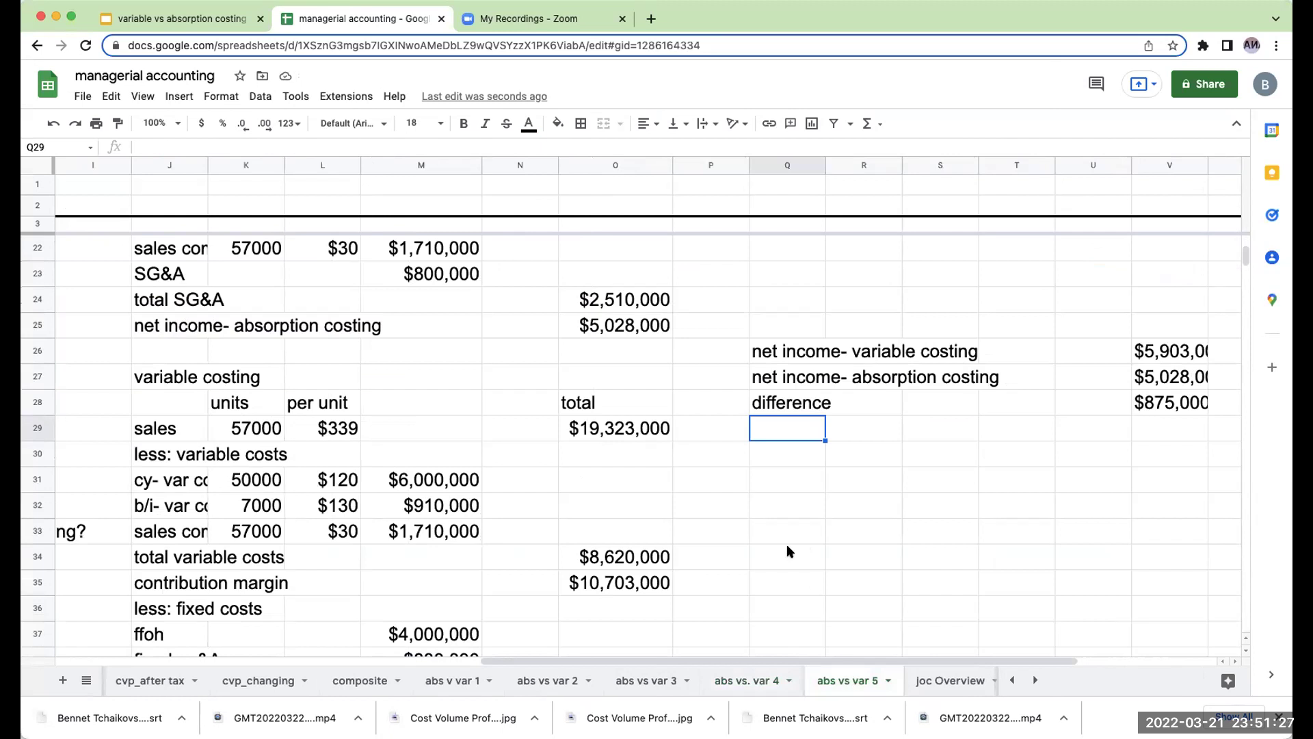
Compare the fixed factory overhead in M37 with the current-year COGS units and unit cost in K17 and L17.
scroll(739, 551, "up", 3)
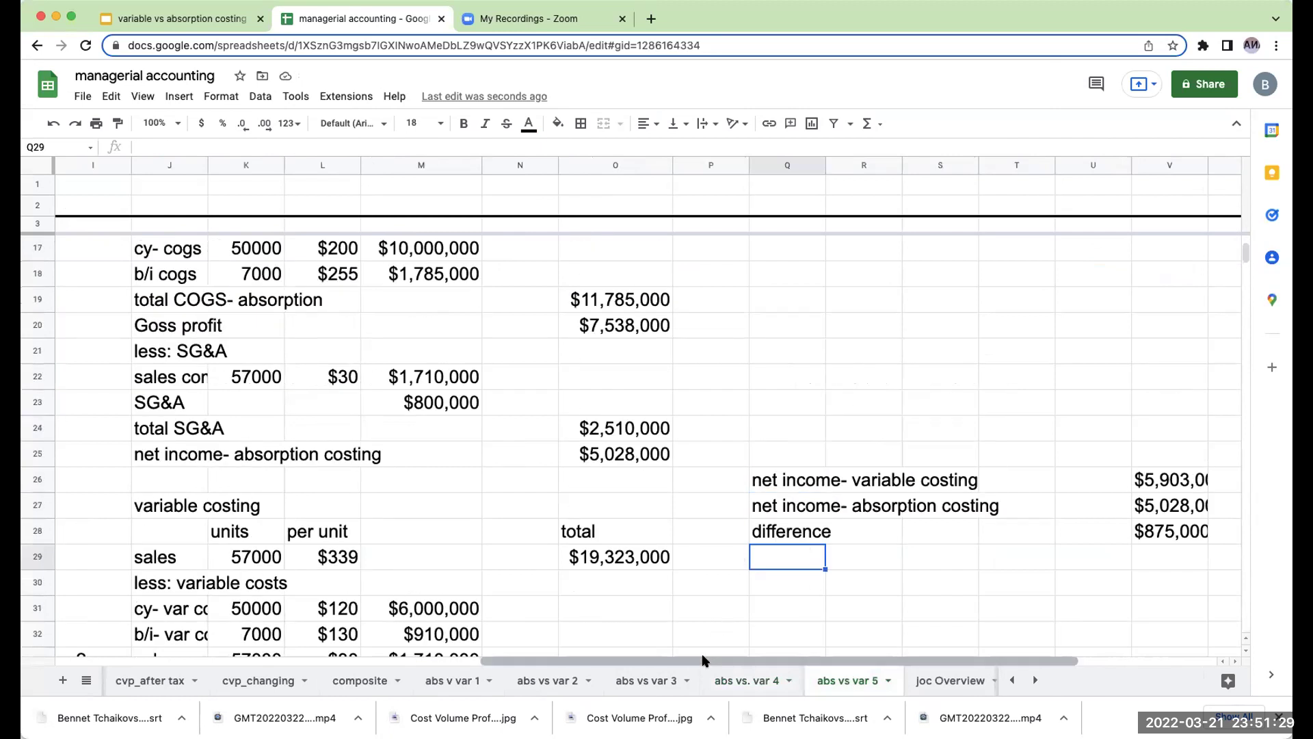
scroll(717, 631, "left", 4)
scroll(581, 558, "down", 2)
scroll(581, 557, "down", 2)
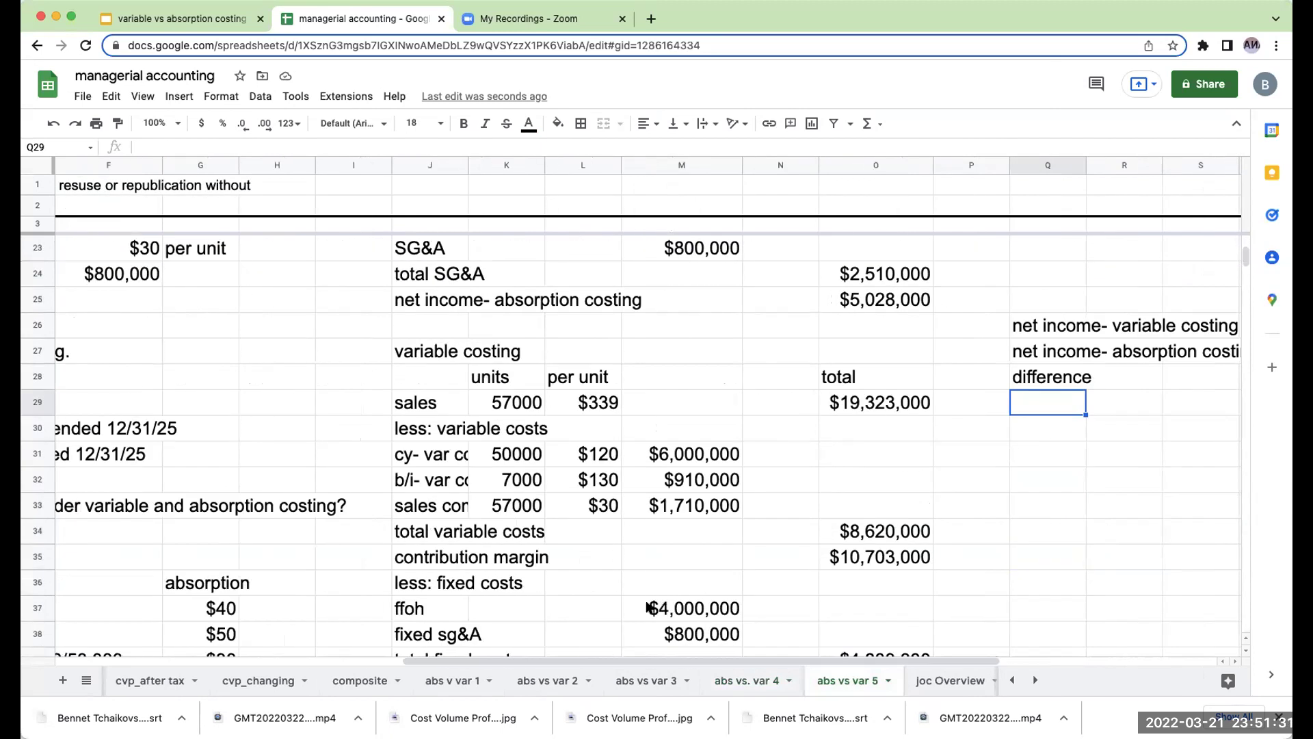
left_click(655, 608)
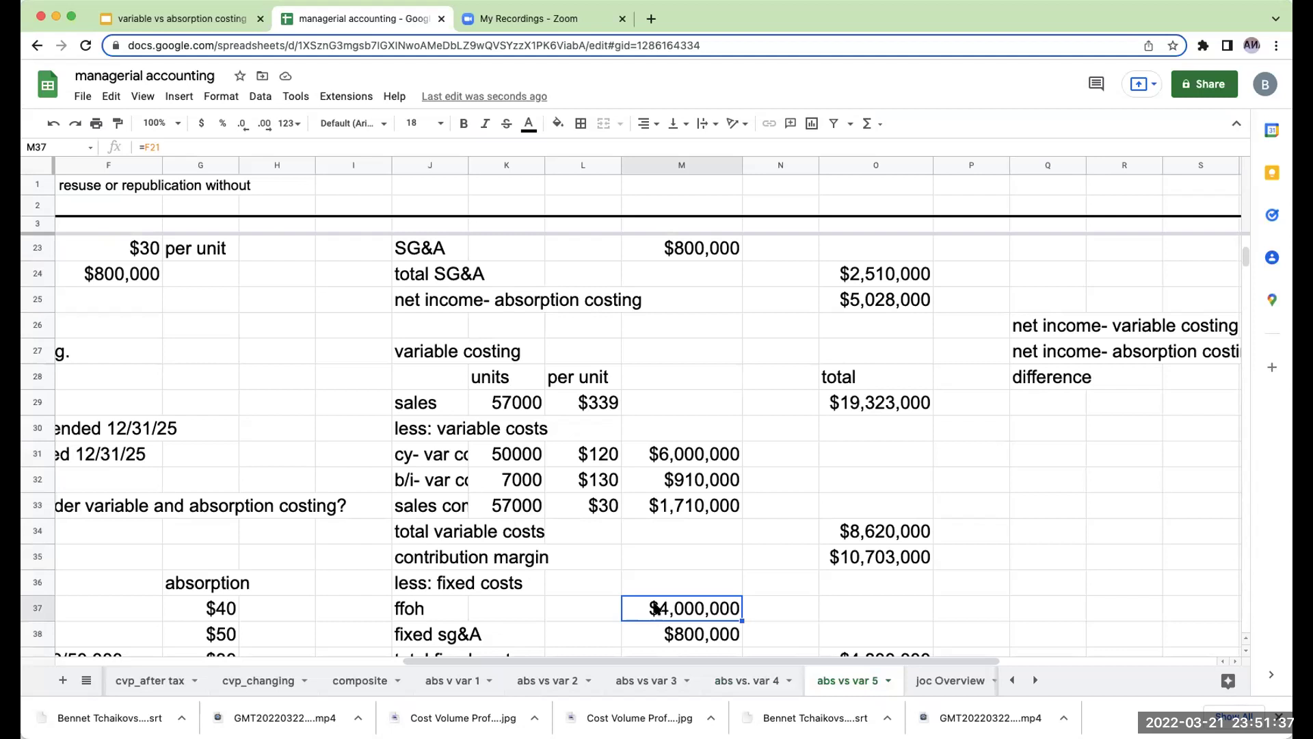
scroll(610, 577, "down", 3)
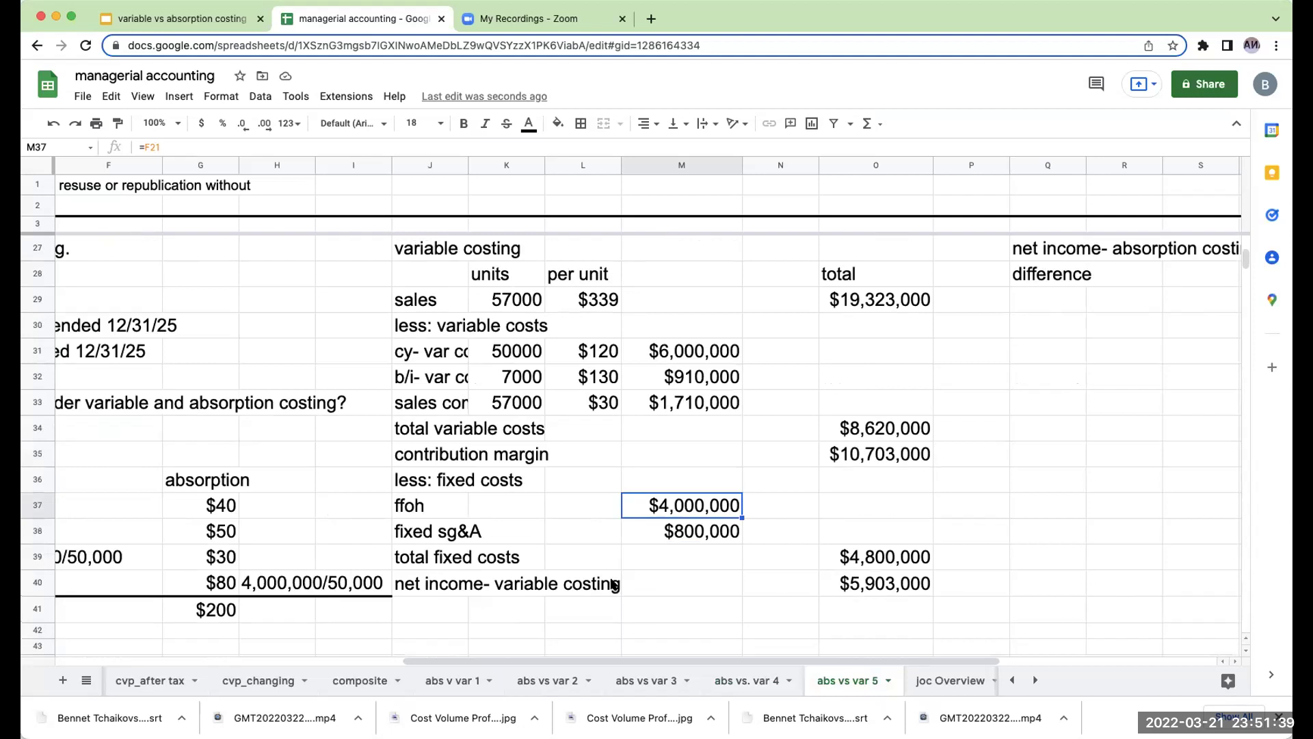
scroll(612, 583, "up", 7)
scroll(612, 583, "up", 3)
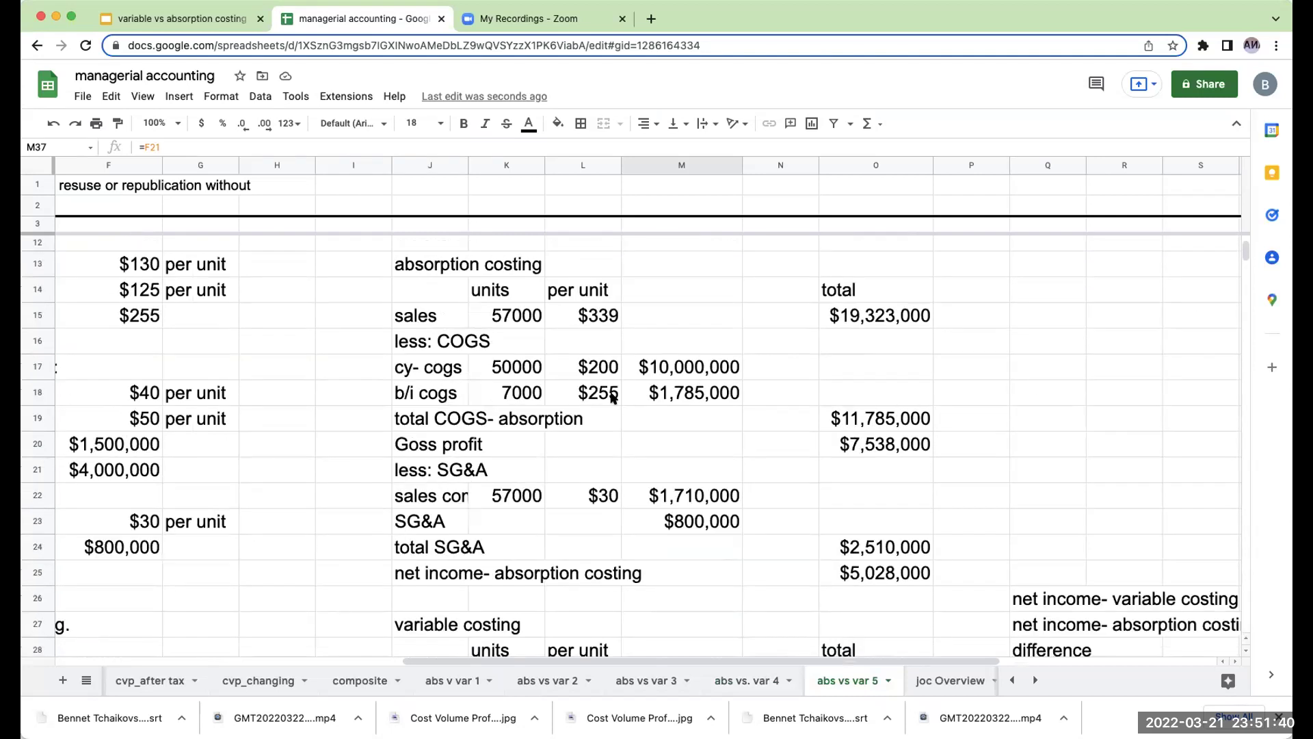
left_click(517, 367)
left_click(592, 367)
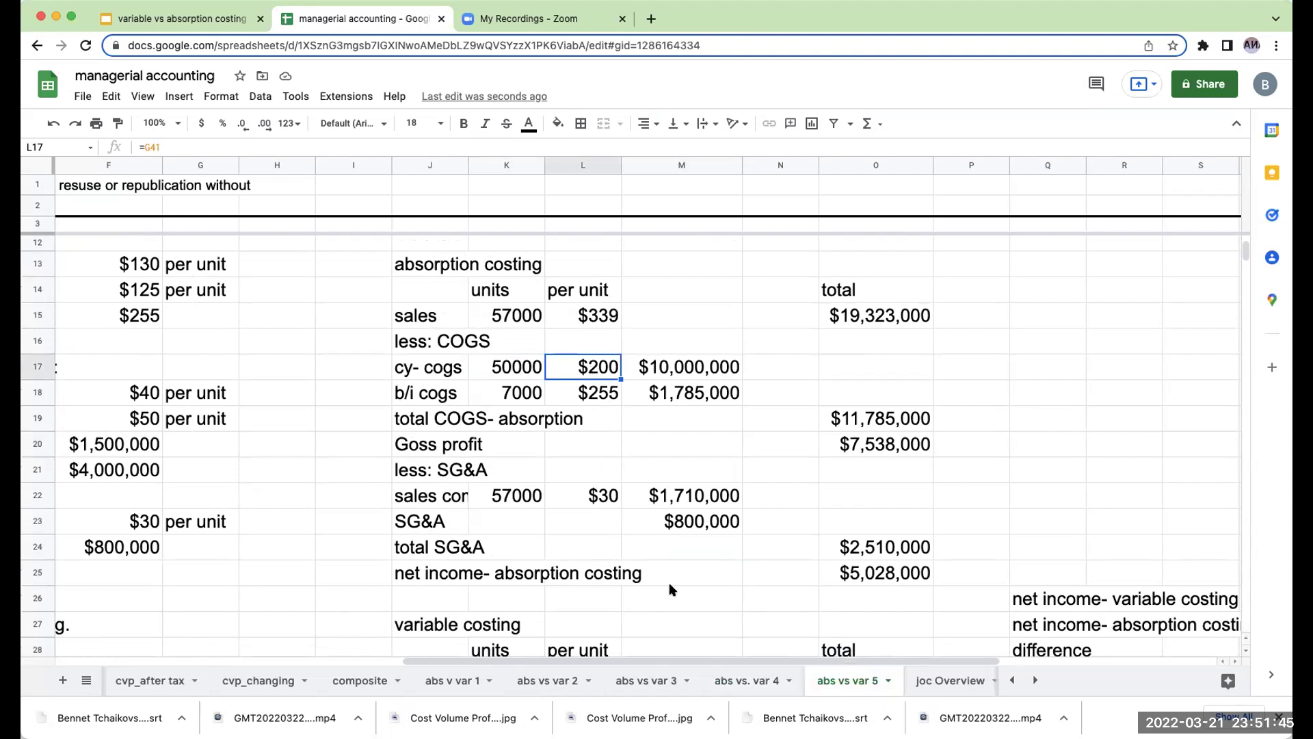
Highlight the beginning inventory's fixed factory overhead row, C14:F14, with a cyan fill.
scroll(471, 645, "left", 2)
scroll(471, 645, "left", 3)
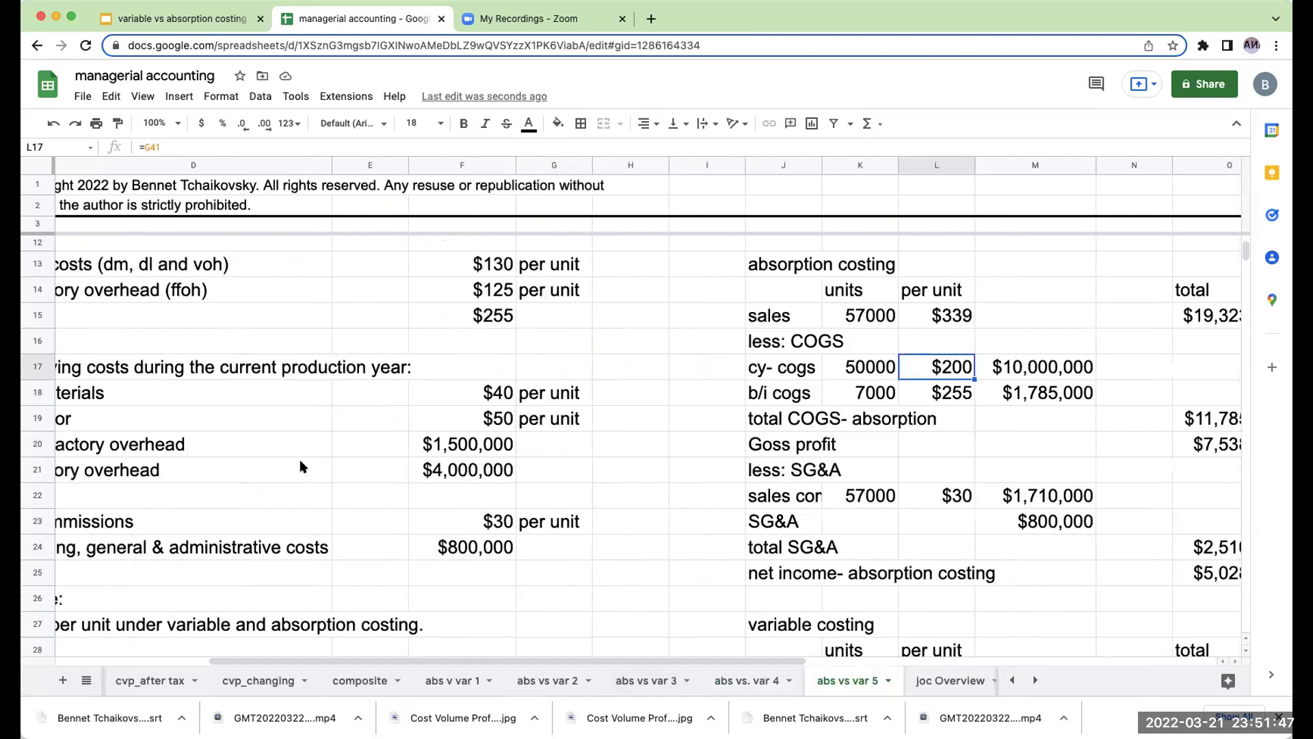
left_click_drag(499, 286, 236, 290)
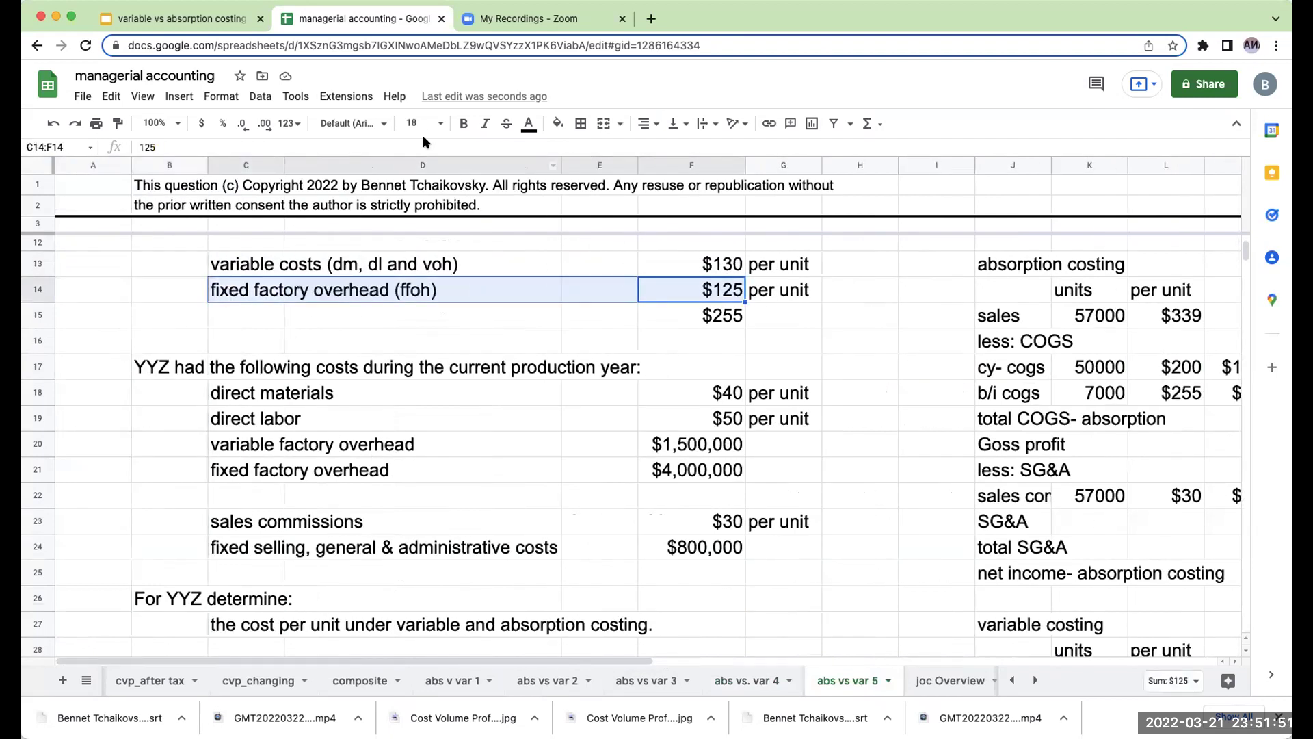
left_click(557, 124)
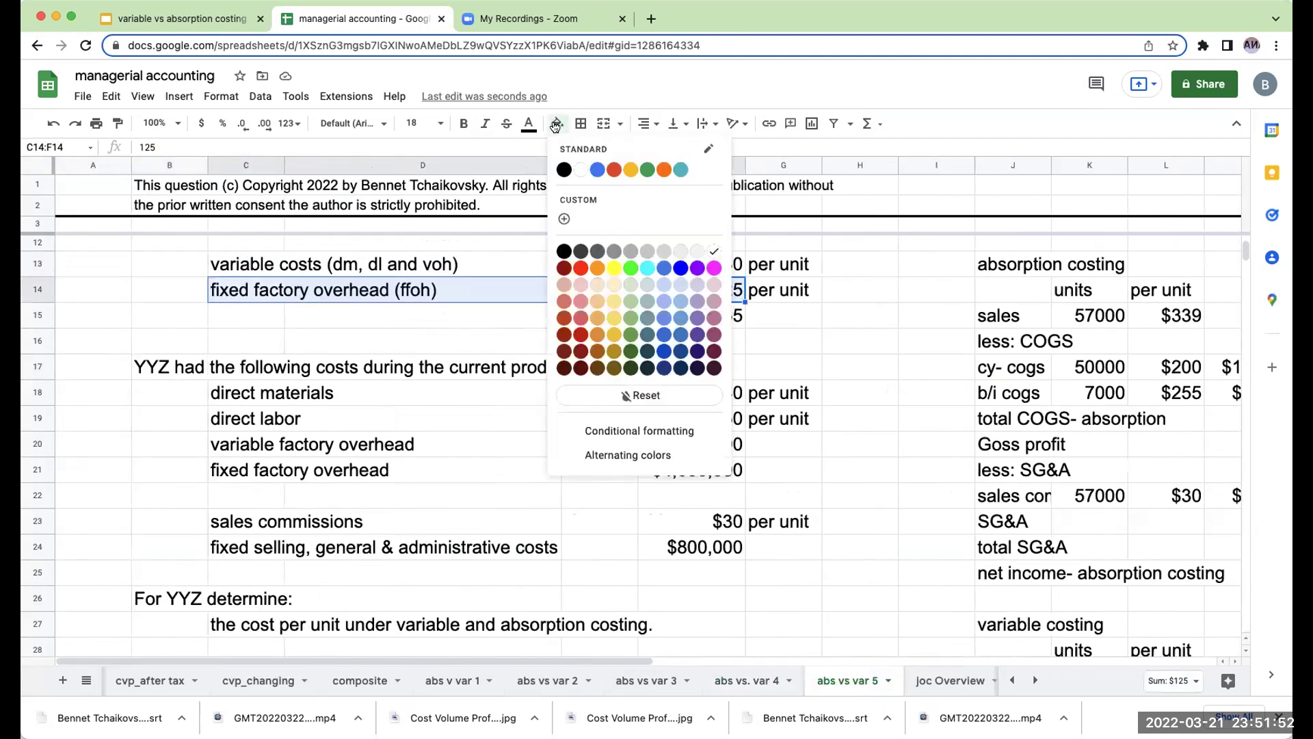
left_click(647, 268)
left_click(967, 409)
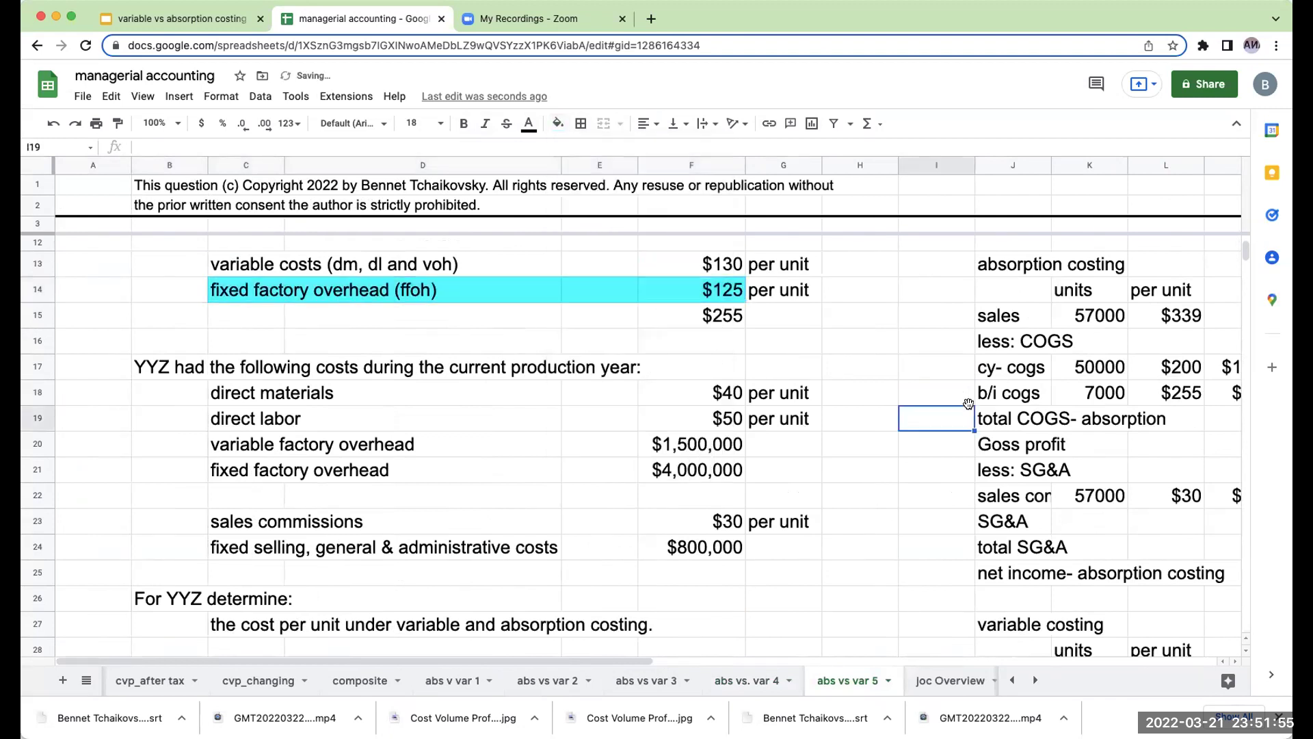
Compare the beginning inventory unit costs used in L18 for absorption and L32 for variable costing with the variable cost in F13.
key("Right")
key("Right")
key("Right")
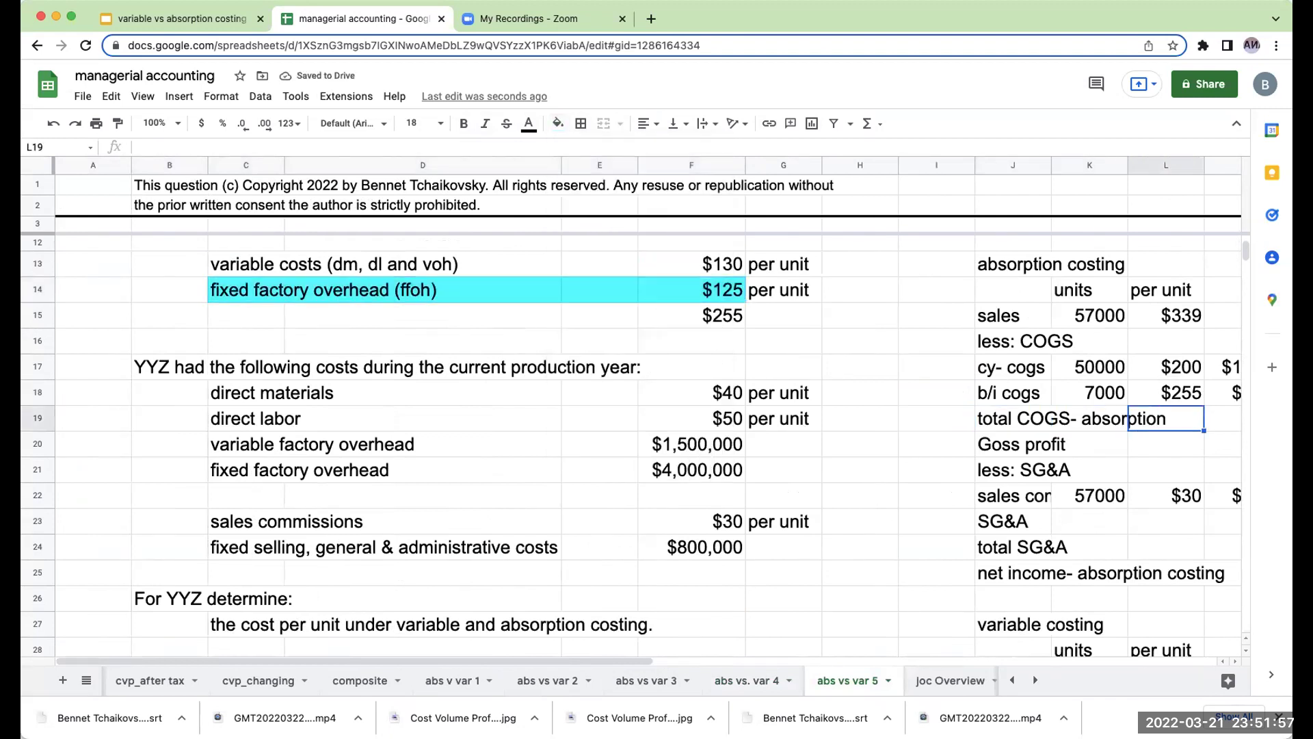
key("Right")
key("Left")
key("Up")
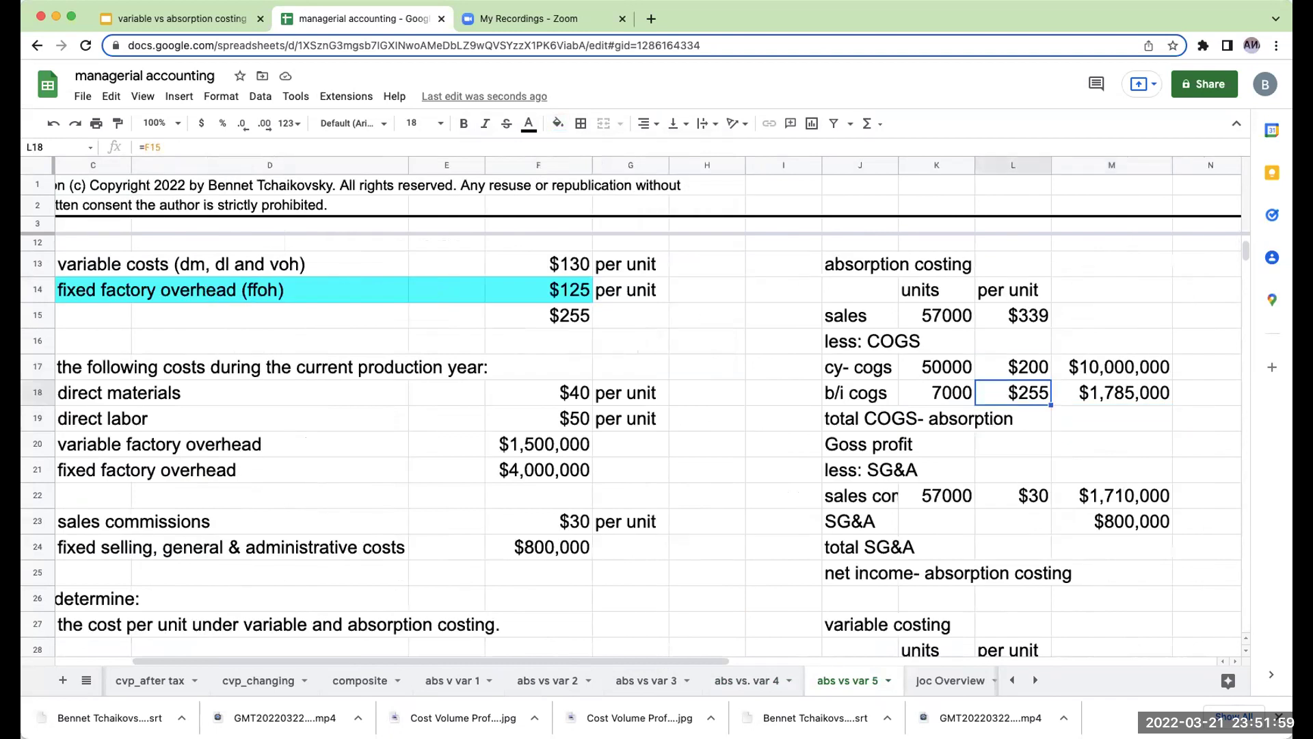
left_click(937, 393)
left_click(1013, 393)
scroll(1061, 486, "down", 3)
left_click(1031, 581)
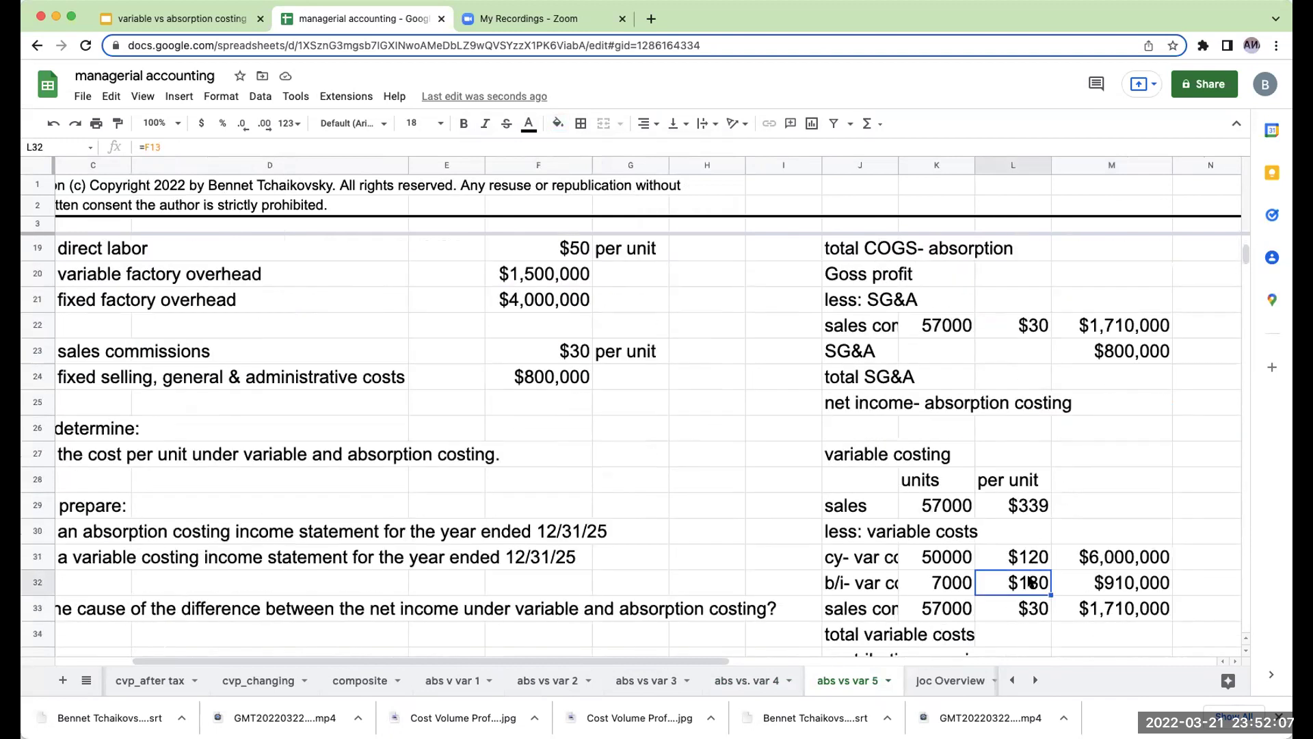
scroll(821, 478, "up", 4)
left_click(561, 377)
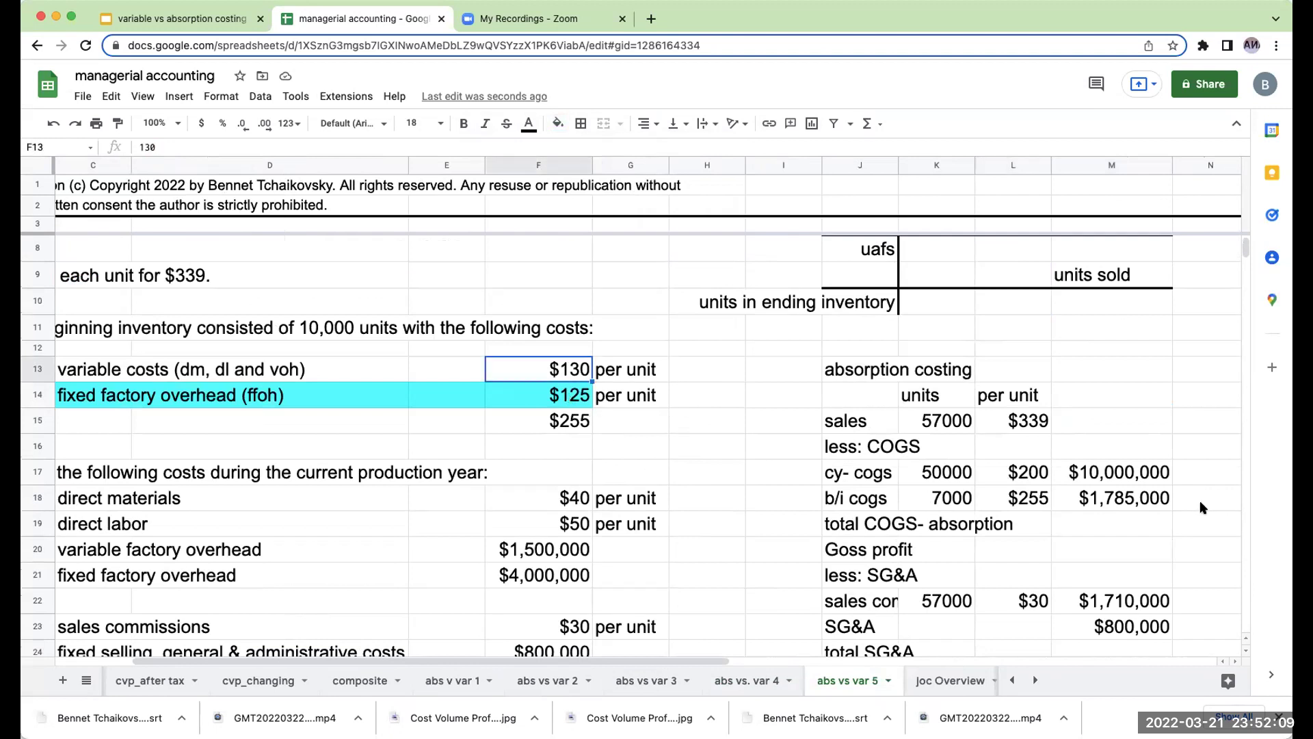
Label Q30, below the net income difference, as "beg ffoh".
left_click(1202, 503)
key("Right")
key("Right")
key("Right")
key("Right")
key("Right")
key("Right")
key("Right")
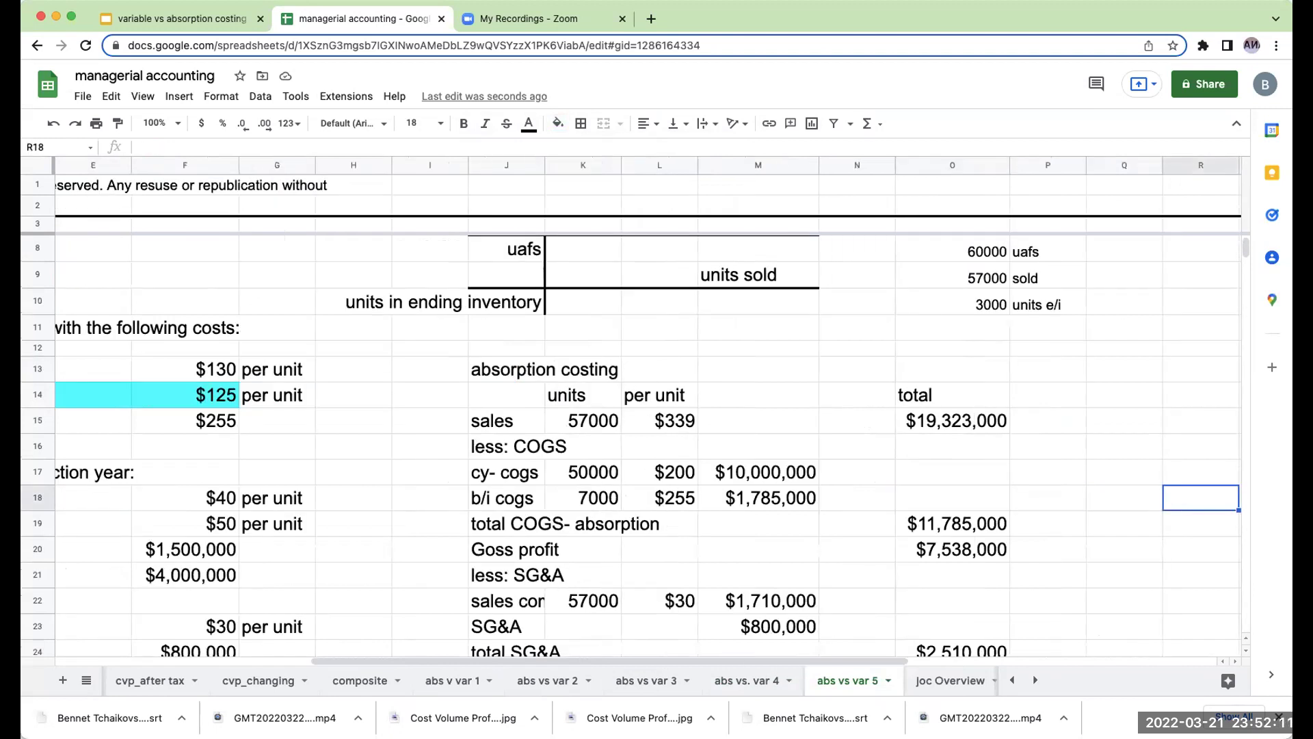
scroll(1000, 432, "down", 3)
scroll(997, 445, "down", 3)
left_click(818, 409)
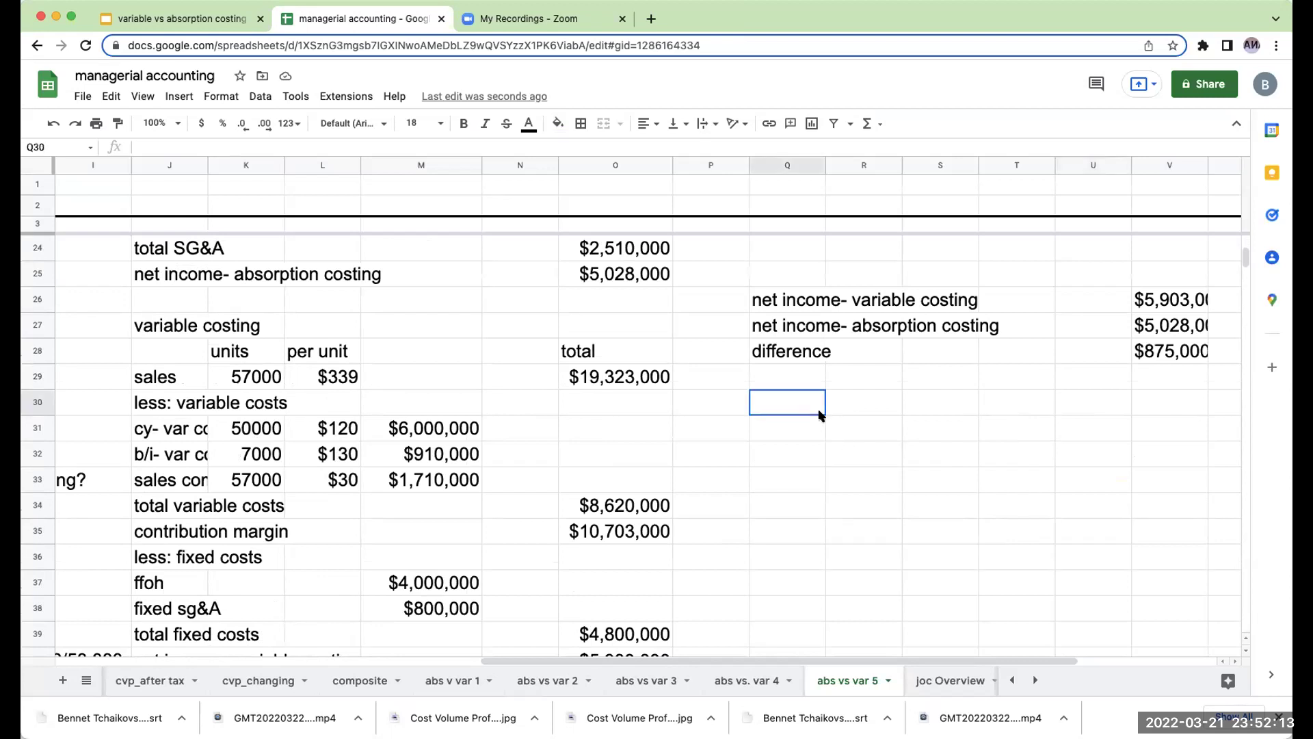
type("beg")
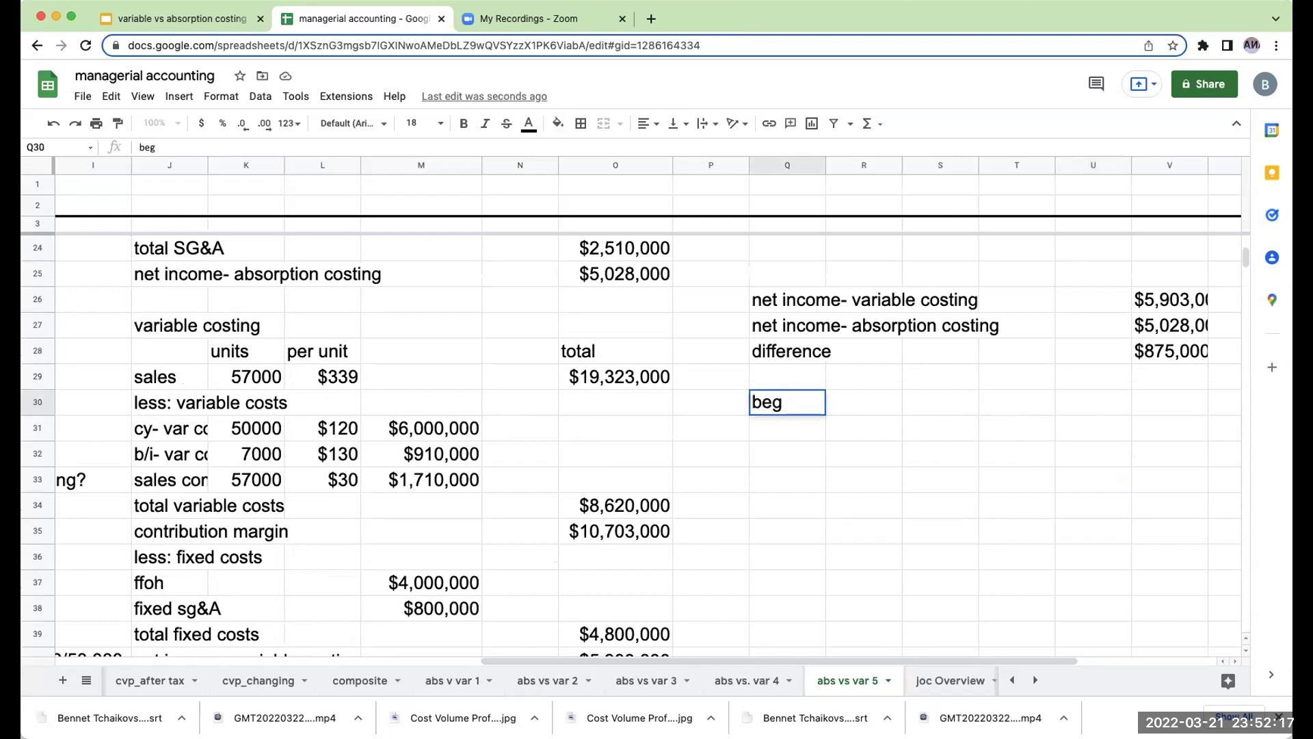
key("BackSpace")
key("BackSpace")
type("eg ffoh")
key("Return")
Add a "units" heading in S29 and enter 7000 units for beginning fixed overhead in S30.
key("Up")
key("Right")
key("Right")
key("Up")
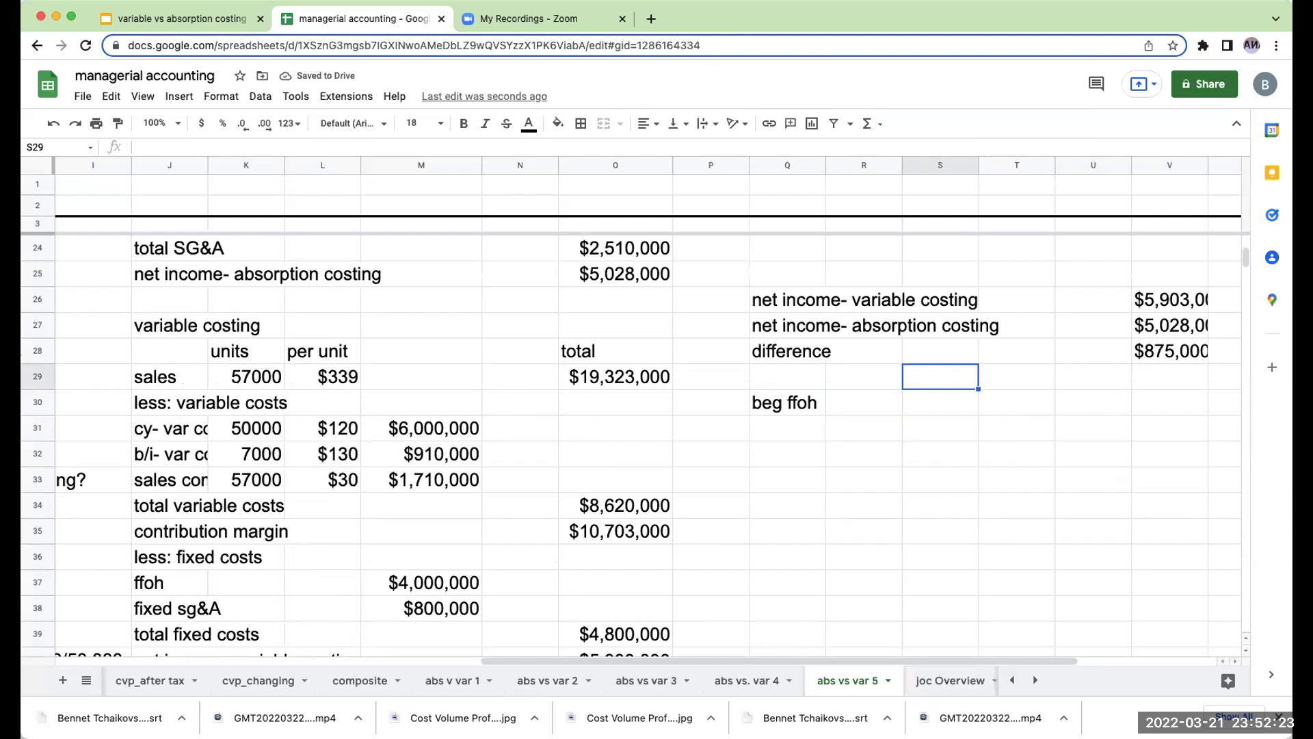
type("units")
key("Return")
type("7000")
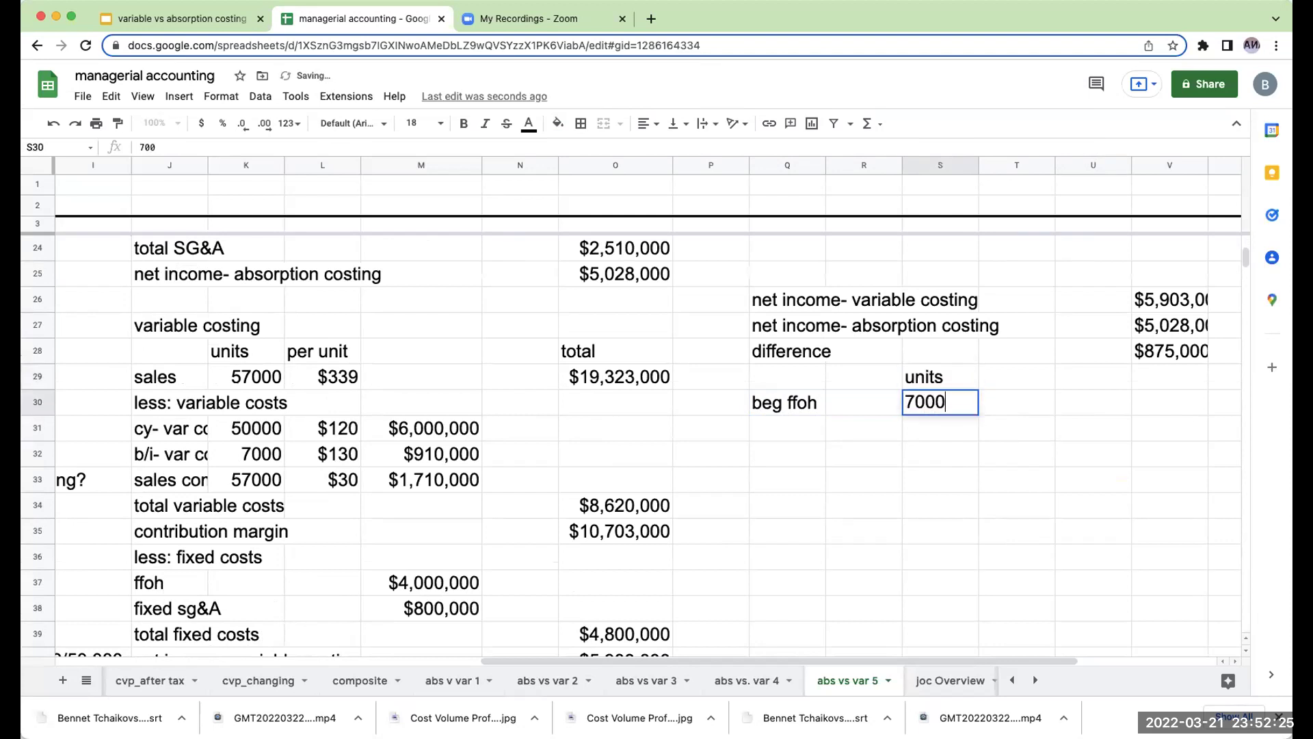
key("Tab")
Add an "ffoh/unit" heading in T29 and link T30 to the beginning inventory's fixed factory overhead per unit in F14.
key("Up")
type("ffoh/unit")
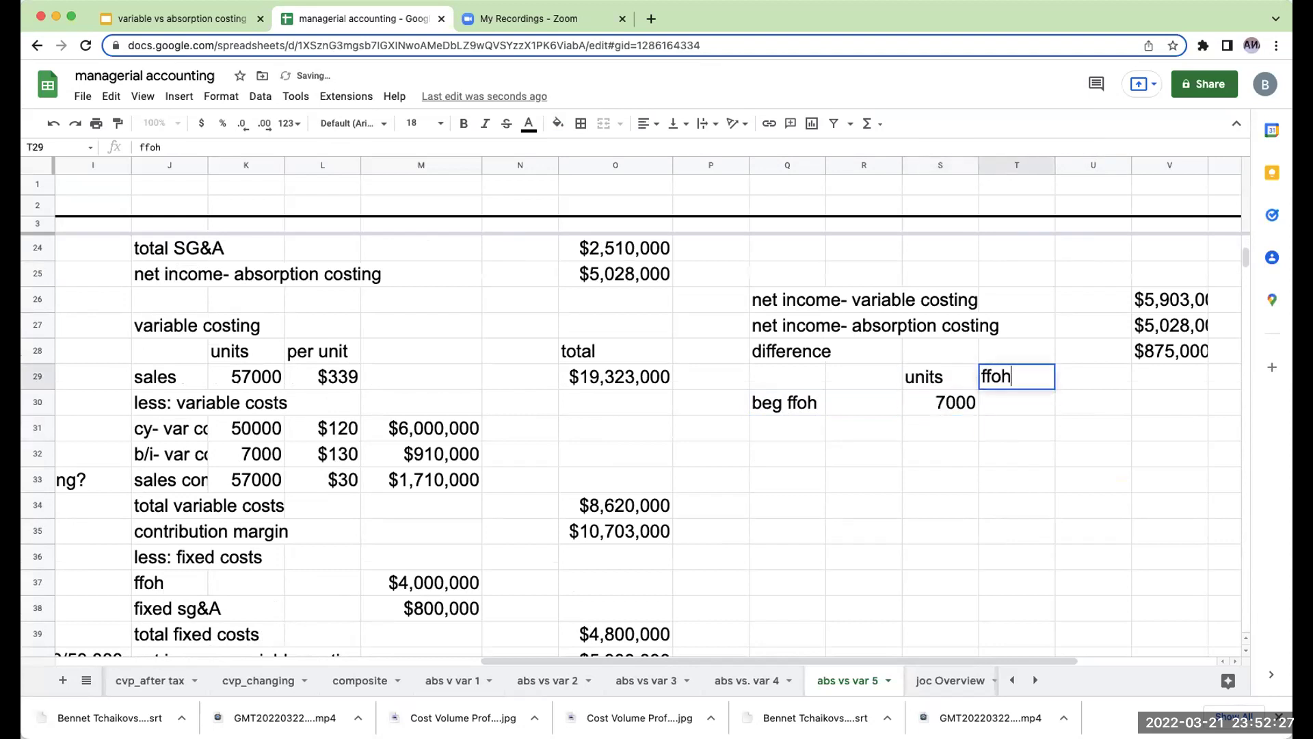
key("Return")
type("+")
key("Left")
key("Up")
key("Up")
key("Up")
key("Up")
key("Up")
key("Up")
key("Up")
key("Up")
key("Left")
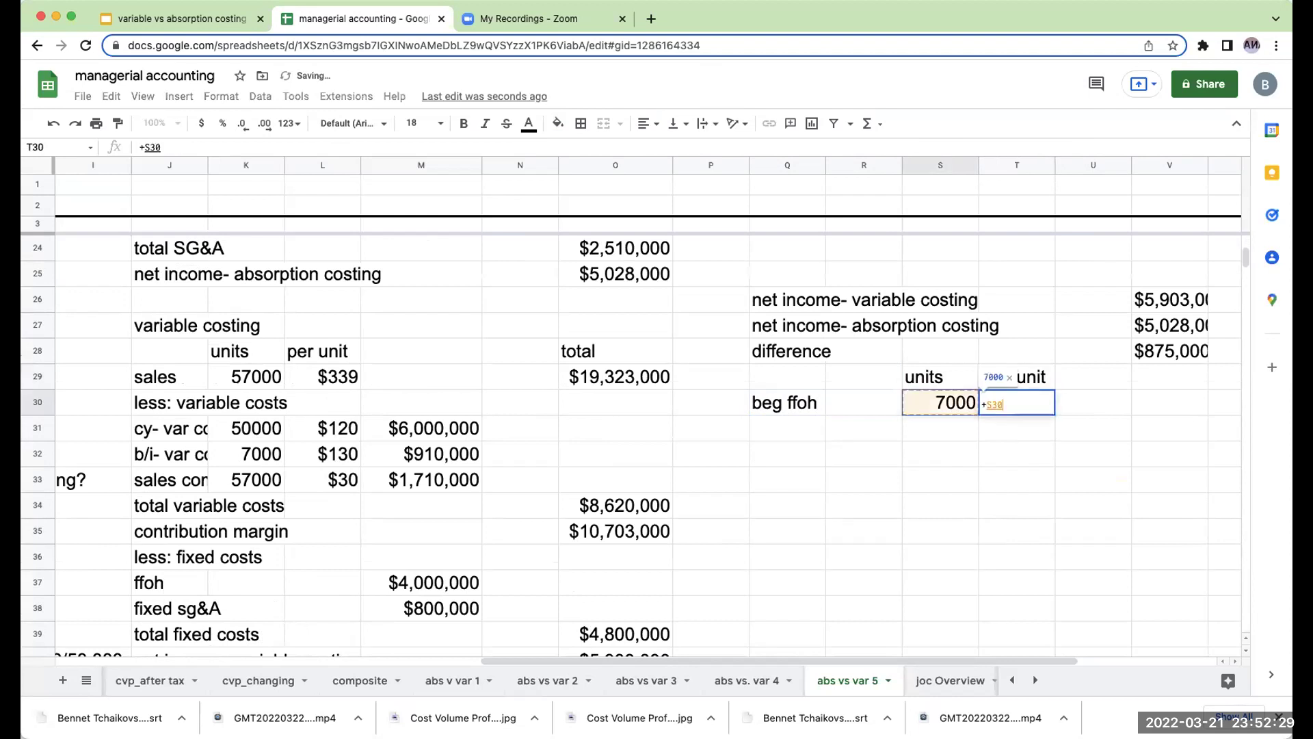
key("Left")
key("Left")
key("Left")
key("Left")
key("Left")
key("Left")
key("Left")
key("Left")
key("Left")
key("Left")
key("Left")
key("Left")
key("Left")
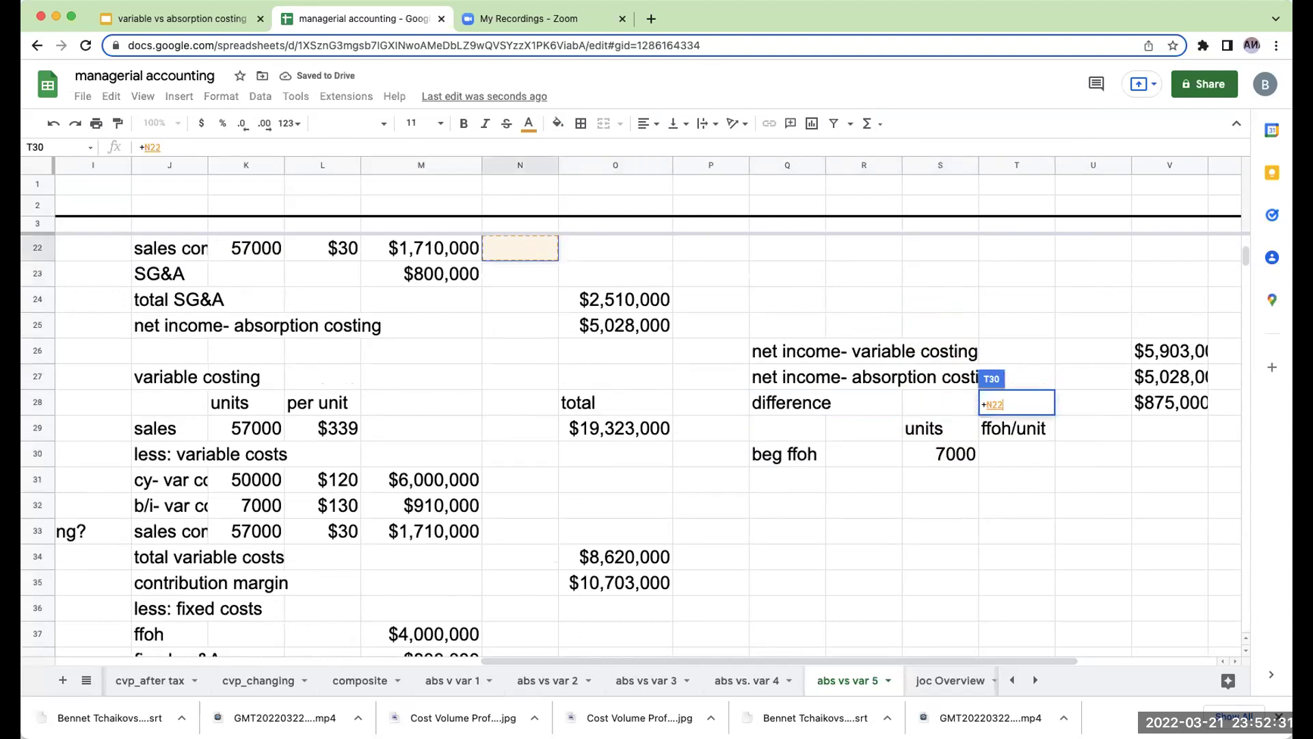
key("Right")
key("Up")
key("Up")
key("Up")
key("Up")
key("Up")
key("Up")
key("Up")
key("Up")
key("Up")
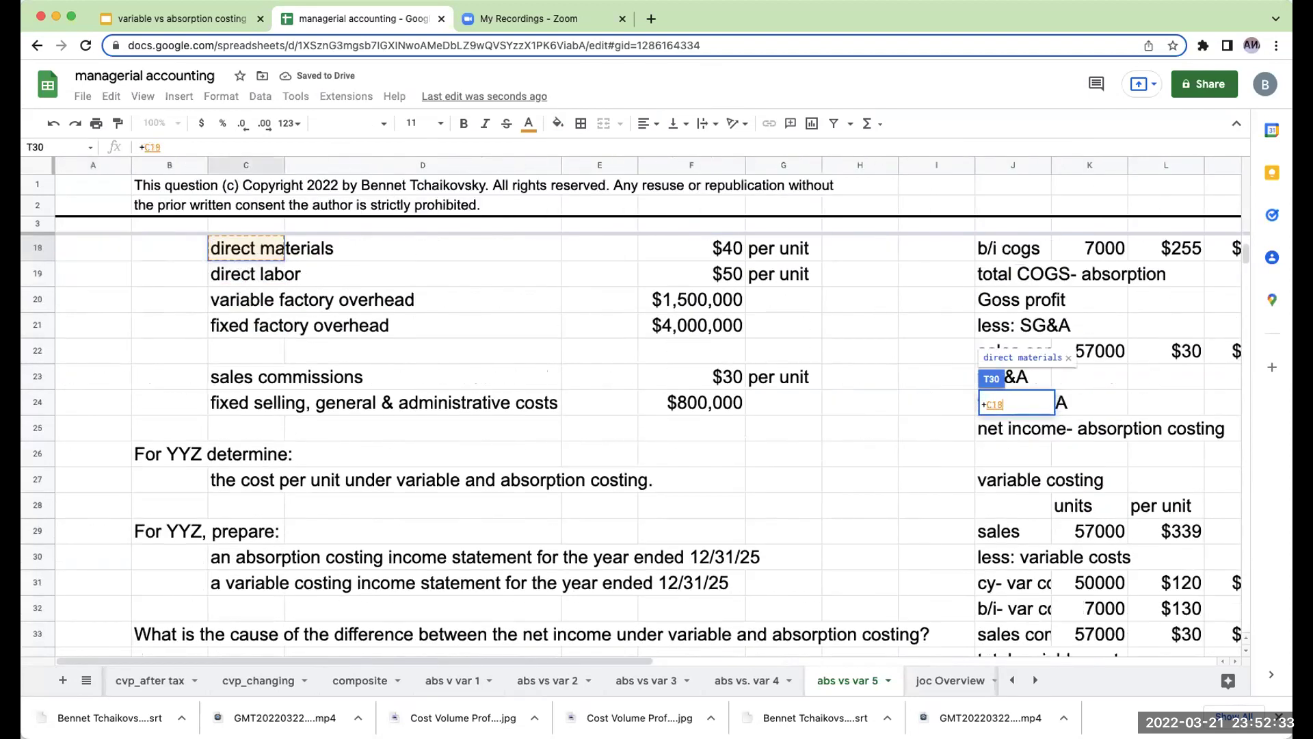
key("Down")
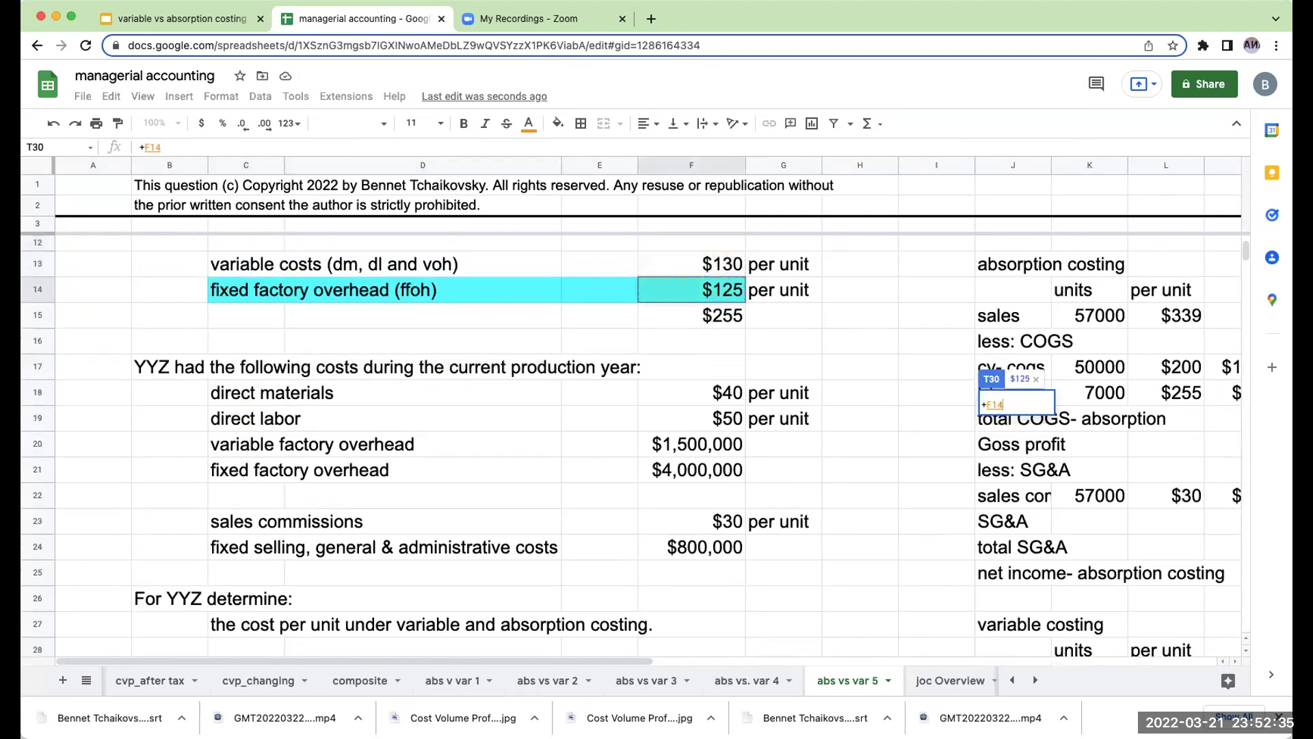
key("Return")
Calculate the beginning inventory's total fixed overhead in U30 by multiplying S30 by T30.
key("Right")
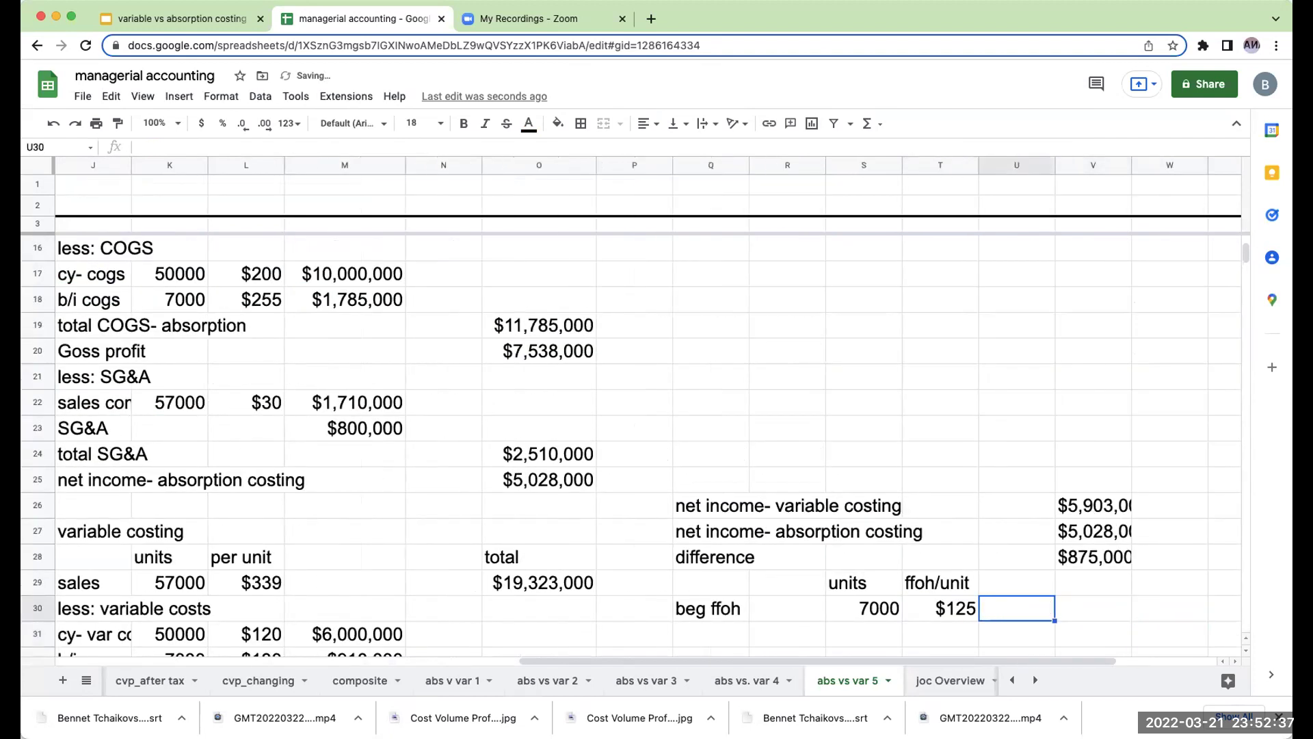
type("+")
key("Left")
key("Left")
type("*")
key("Left")
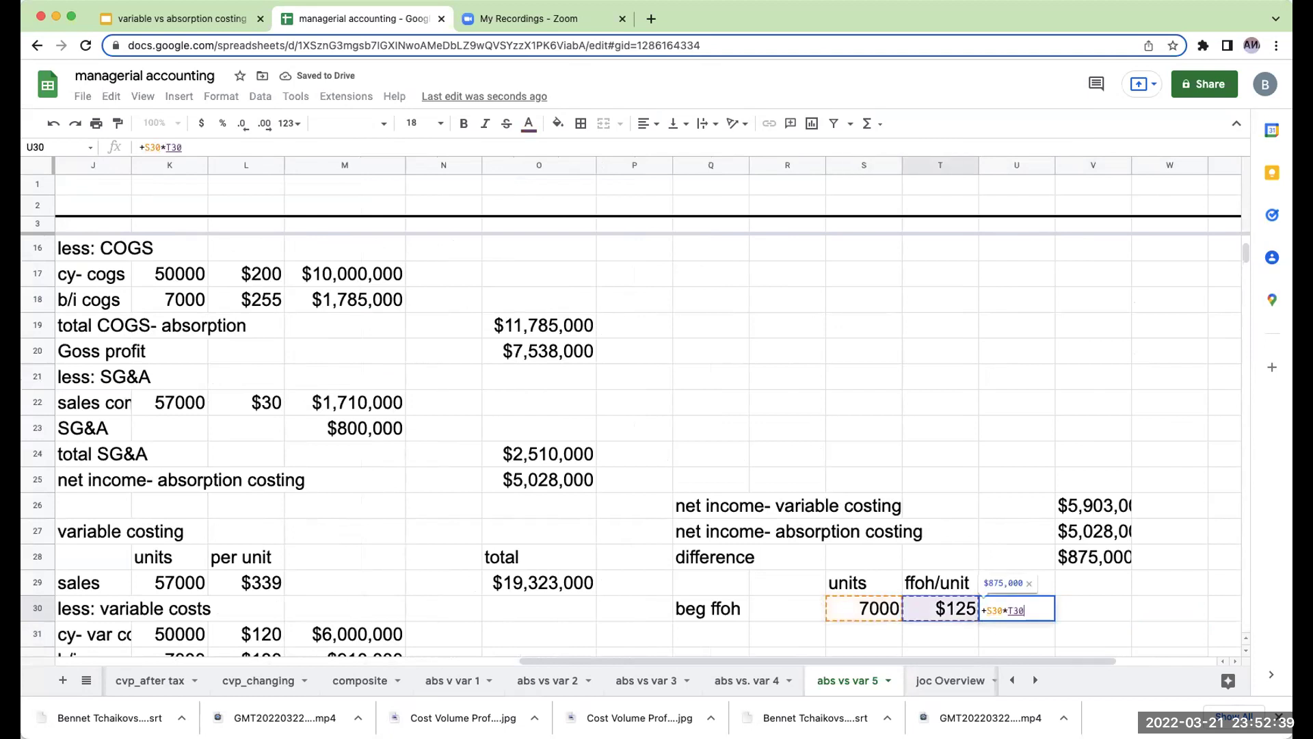
key("Return")
key("Up")
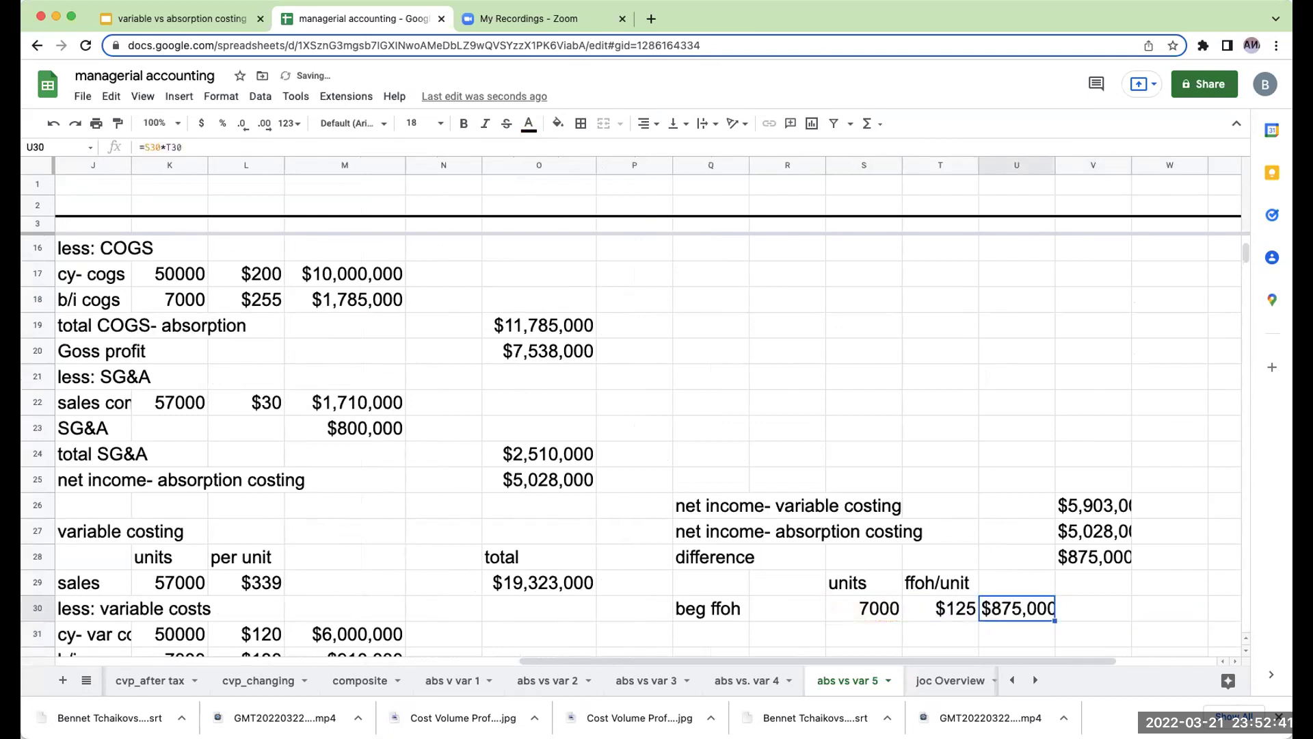
Add a top border to the difference row, Q28:V28.
left_click_drag(708, 558, 1096, 547)
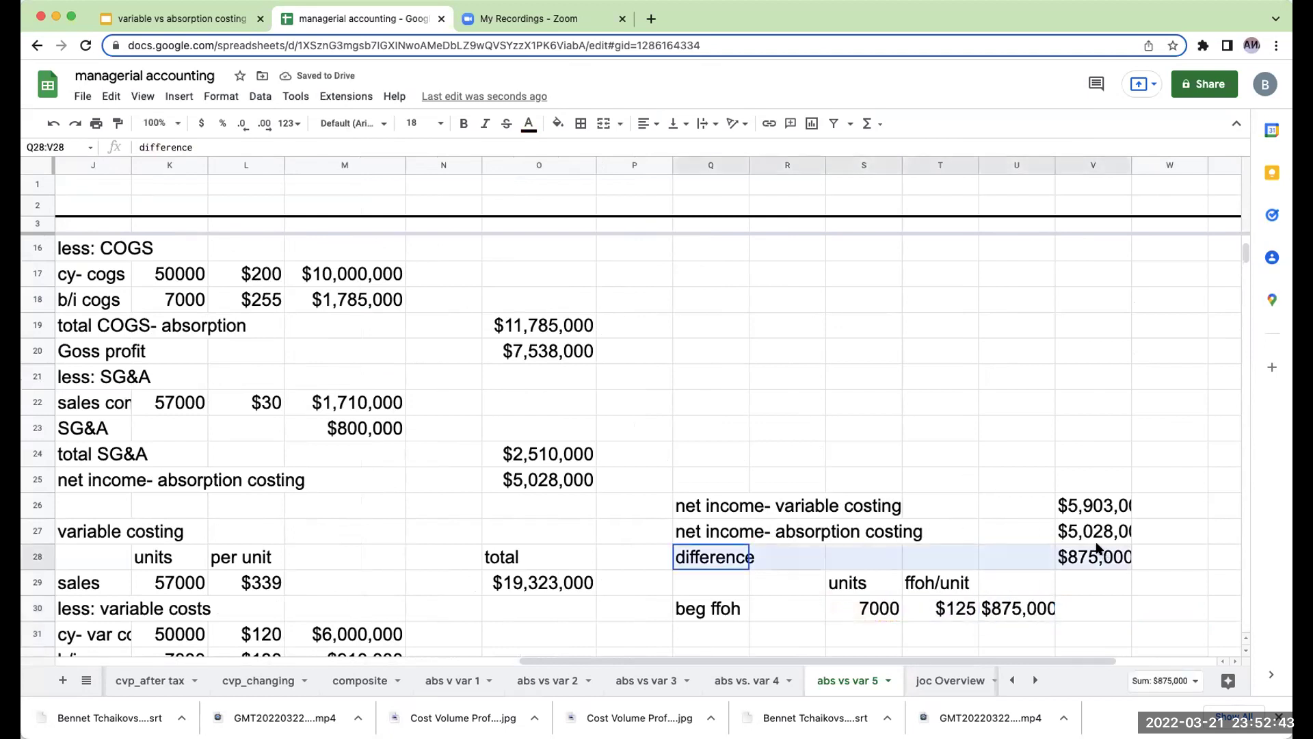
left_click(581, 123)
left_click(608, 176)
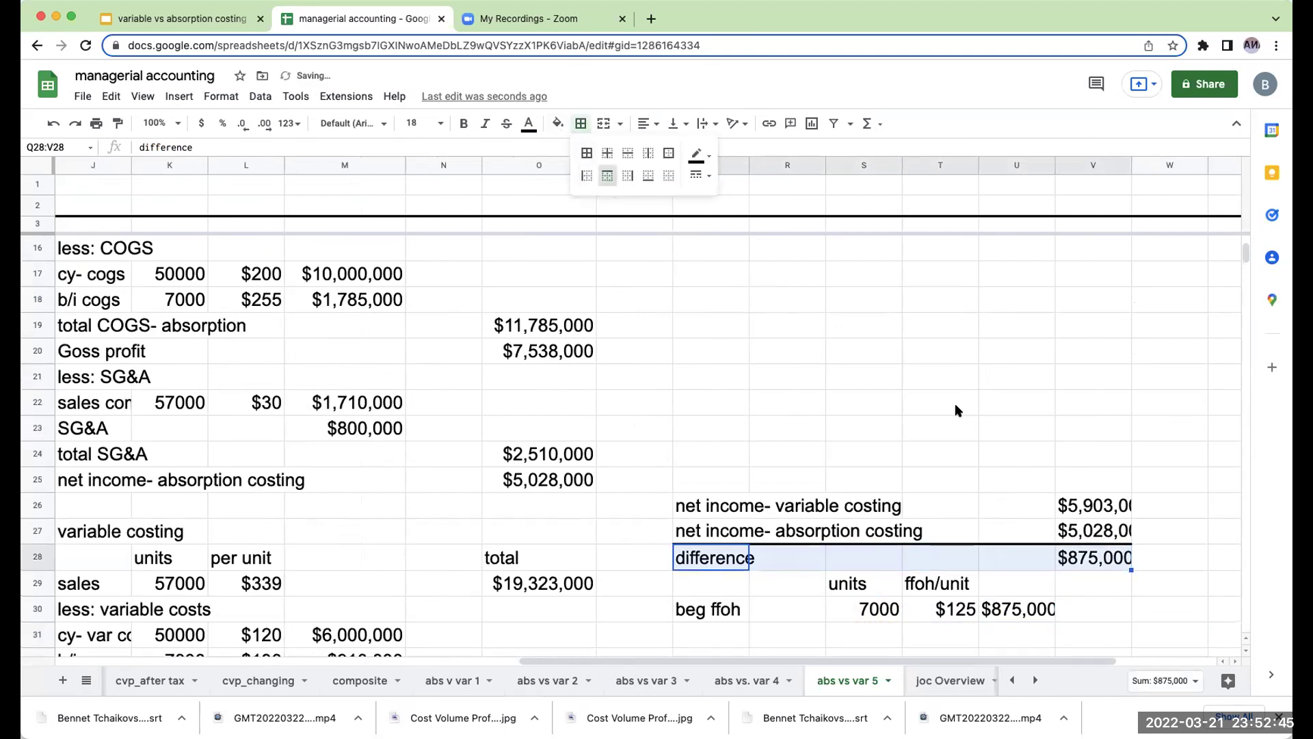
Review the beginning fixed overhead total in U30 and rate in T30 against the absorption costing COGS lines.
left_click(993, 608)
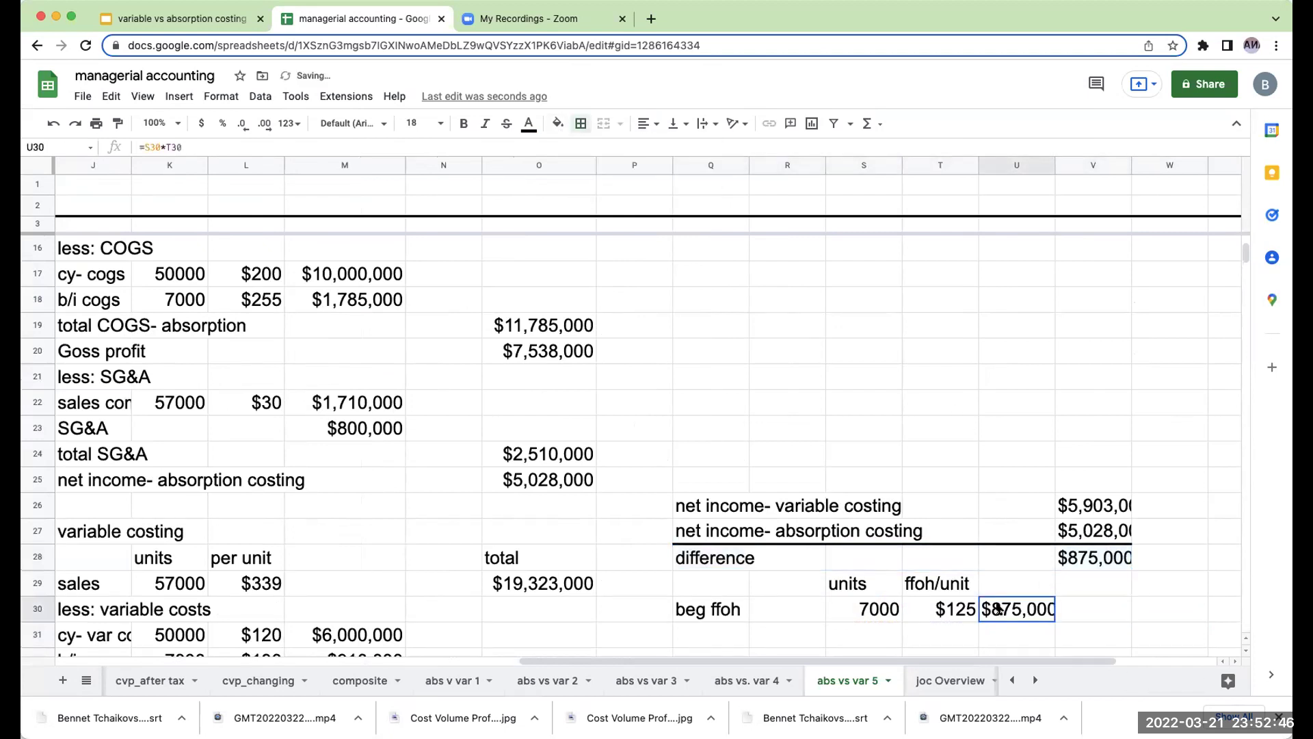
left_click(942, 612)
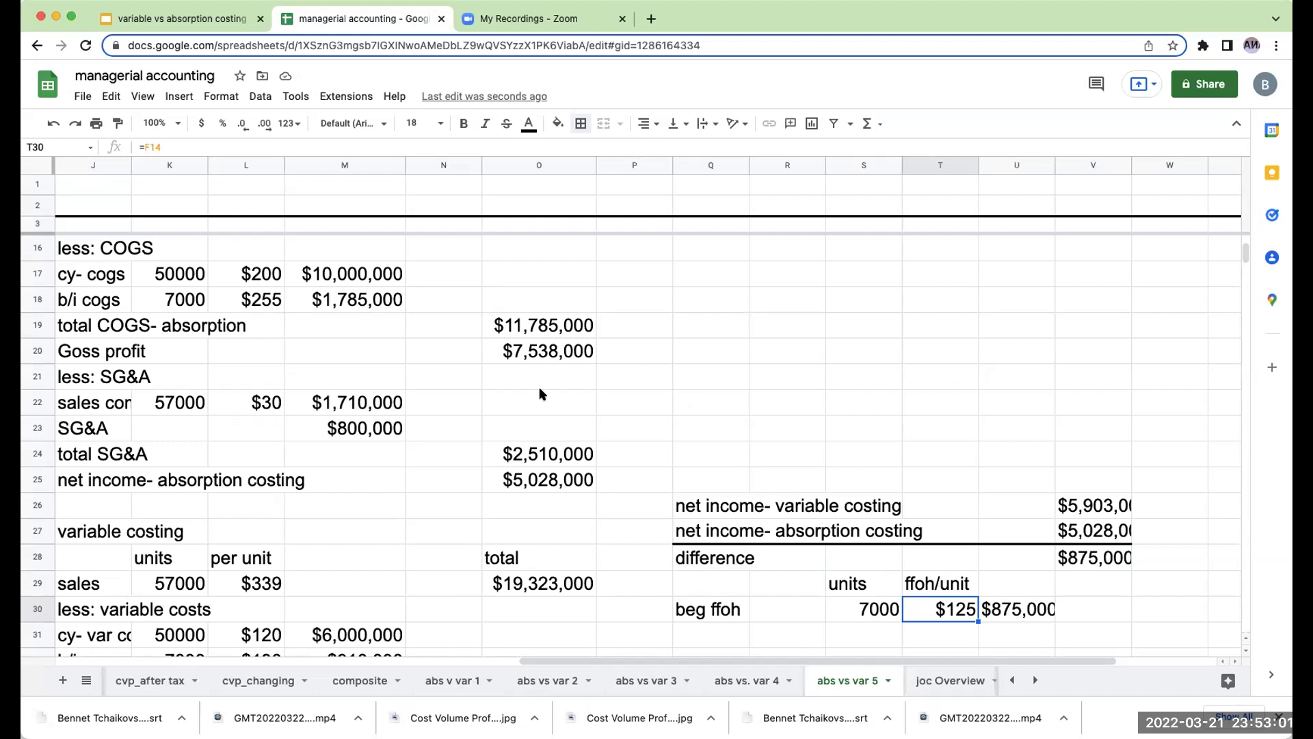
left_click(93, 251)
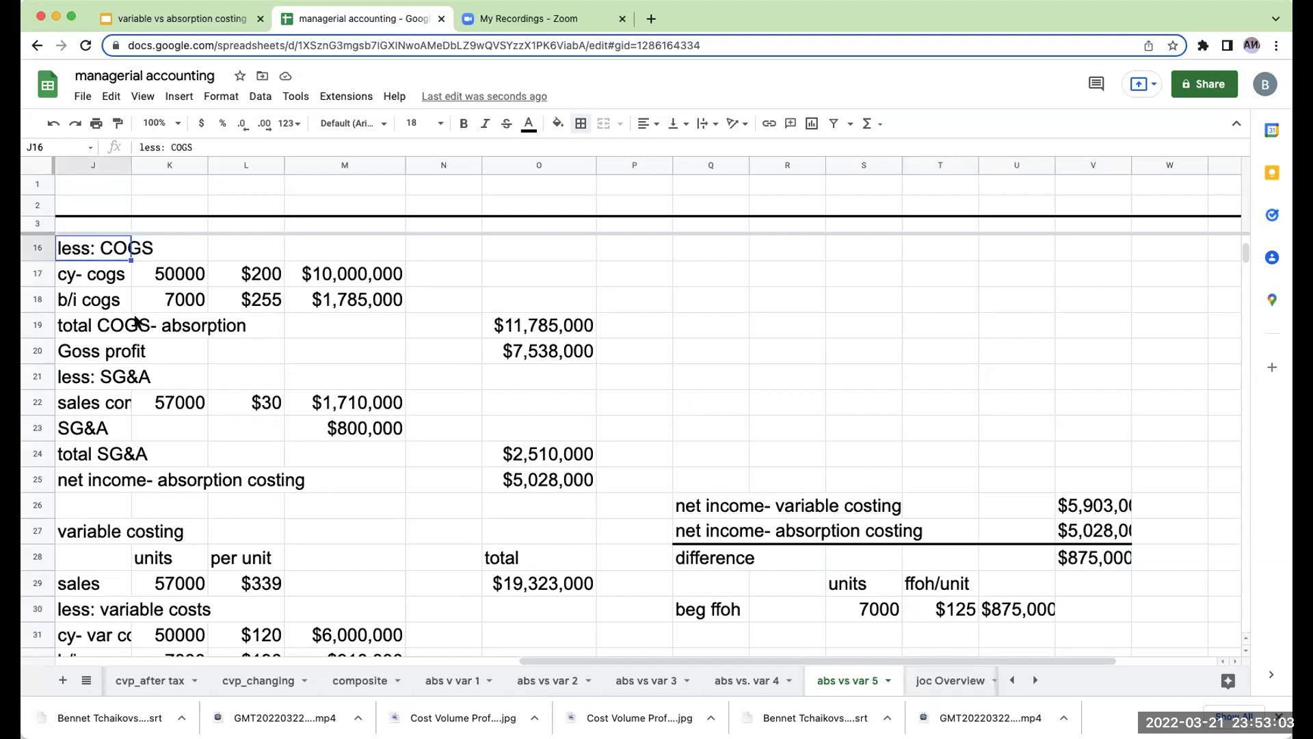
scroll(145, 366, "up", 2)
scroll(876, 489, "down", 2)
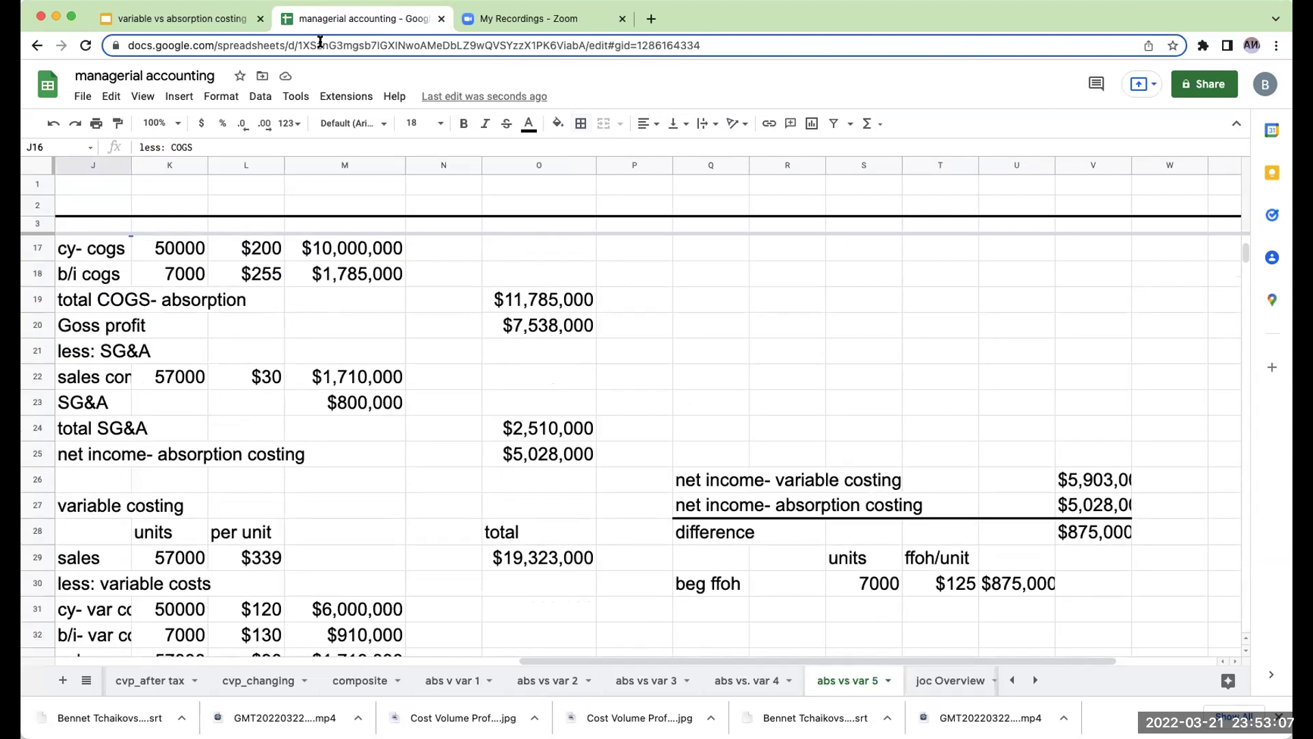
Switch to the "variable vs absorption costing" presentation, review the "Examples and more examples" slide, and select the "Thank you!" slide.
left_click(183, 18)
scroll(95, 287, "up", 5)
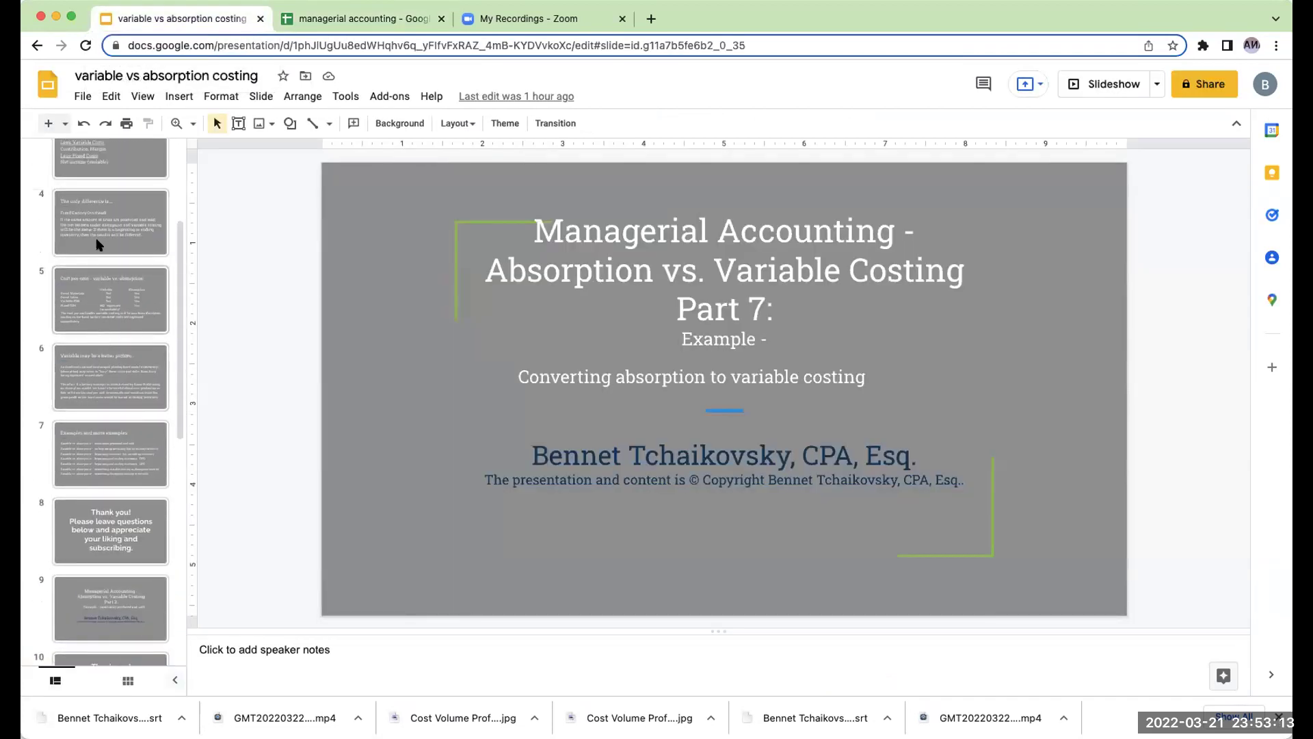
left_click(106, 455)
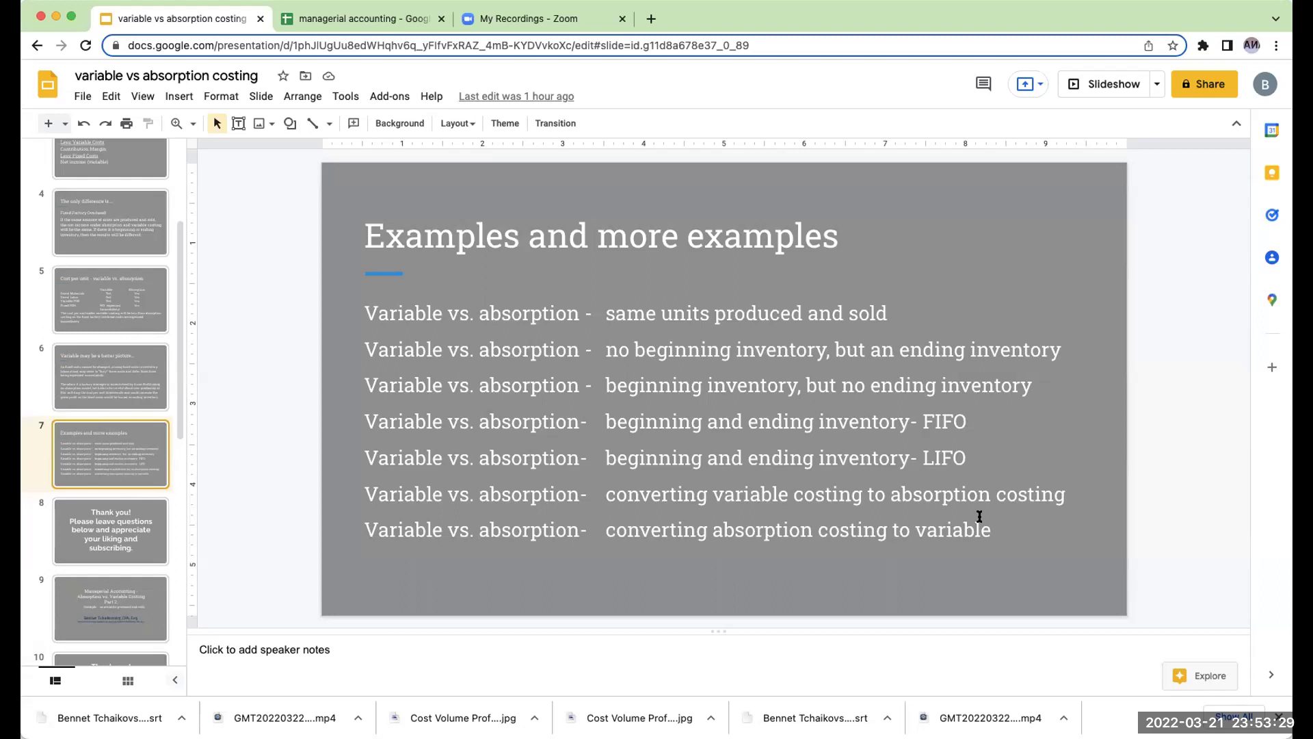
left_click(109, 529)
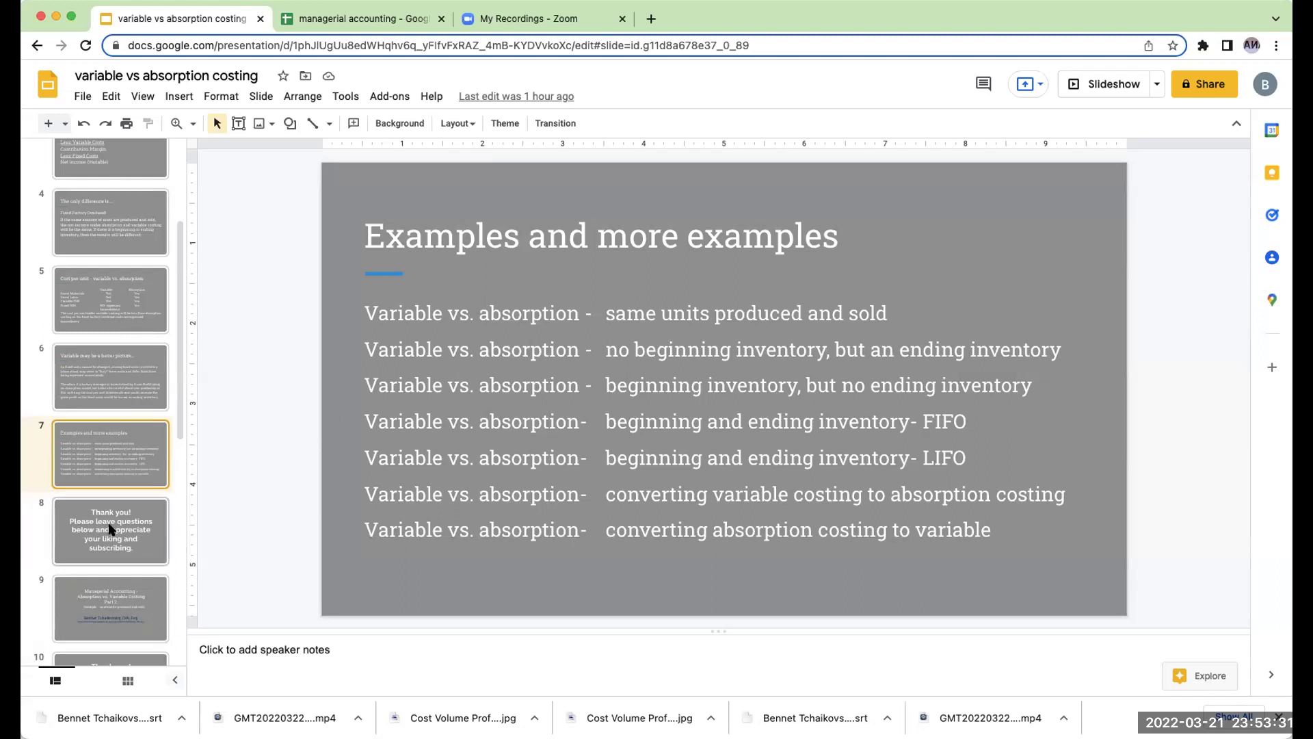